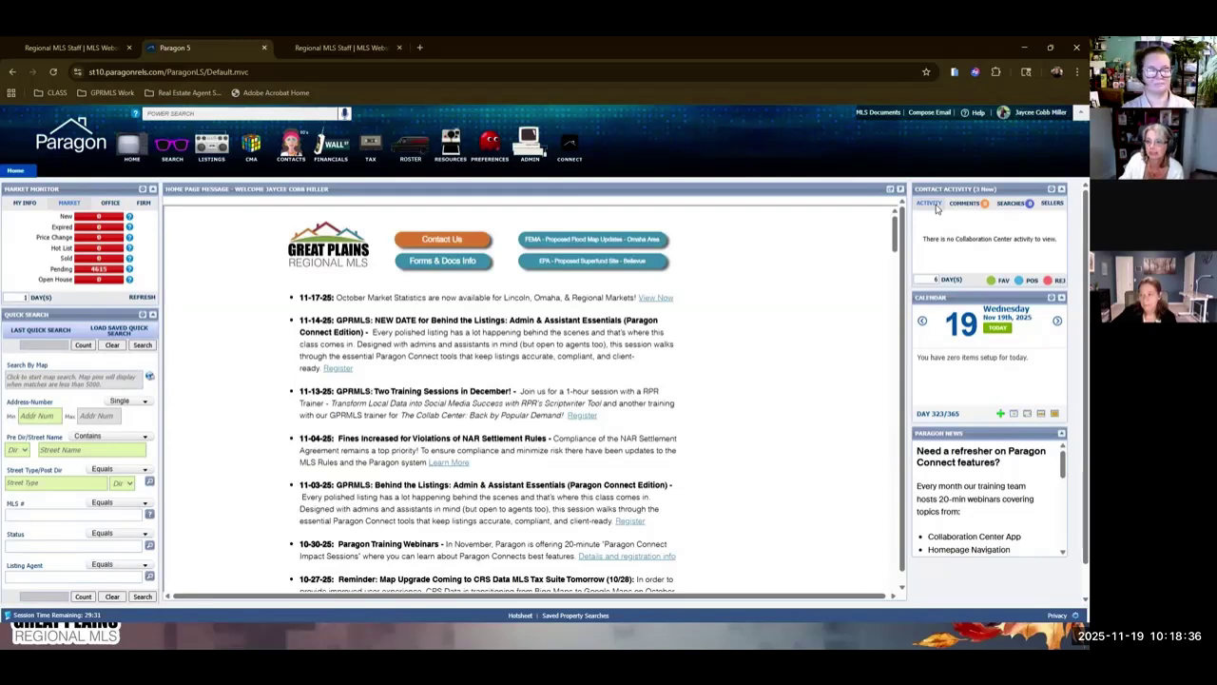
Assume the identity of the Great Plains Regional MLS trainer agent, found by searching 'jay'.
click(1046, 113)
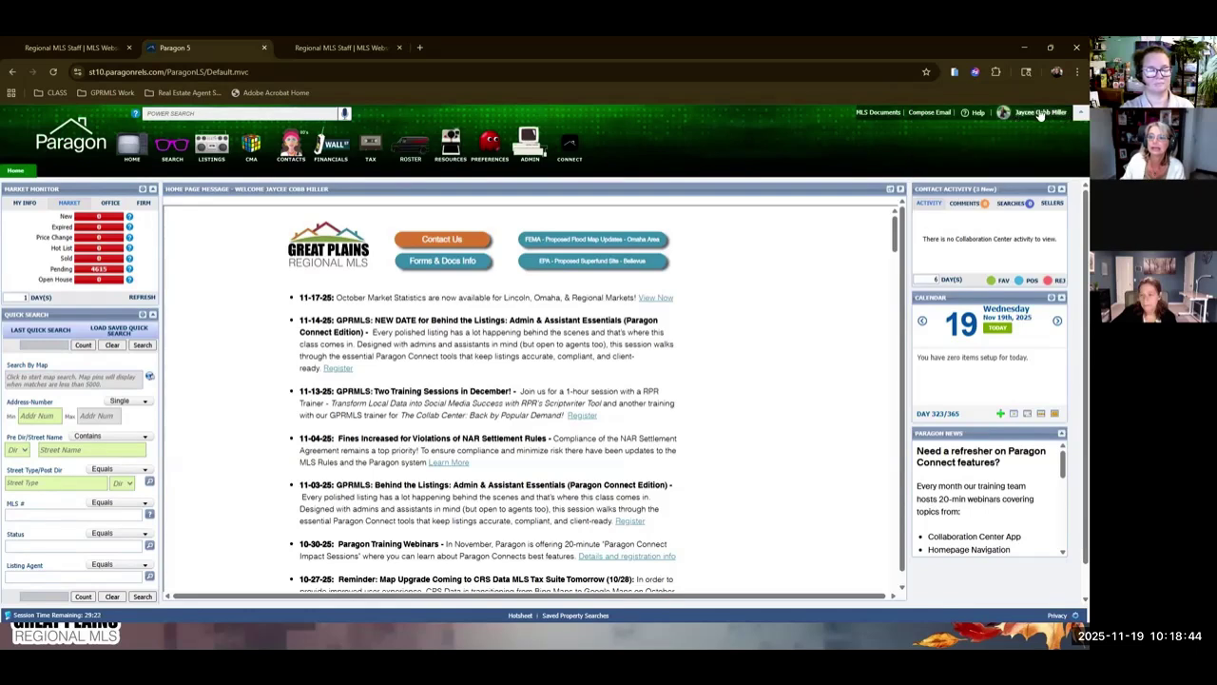
click(945, 165)
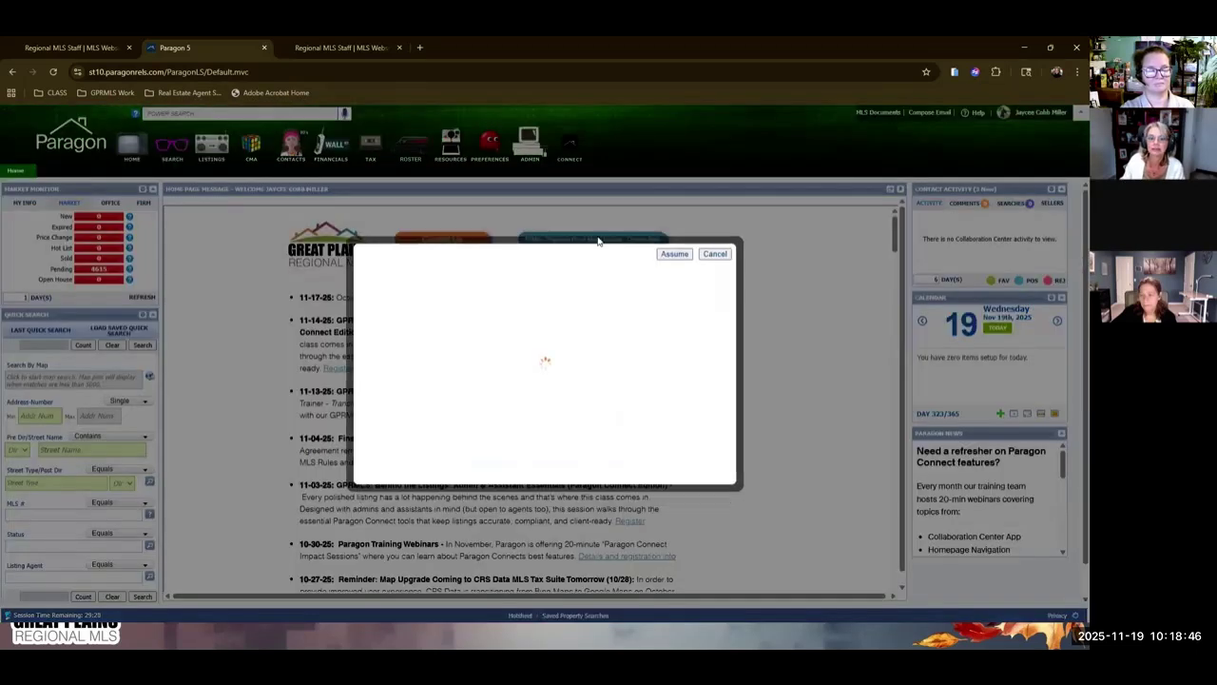
click(435, 270)
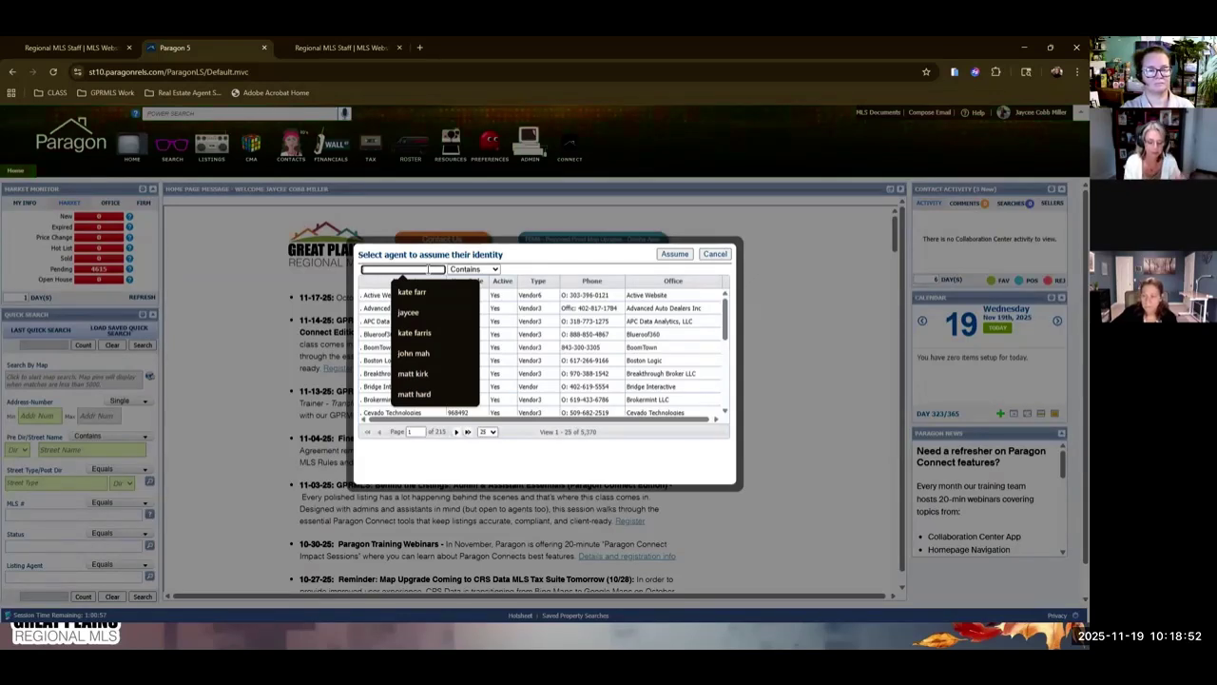
text(jayce)
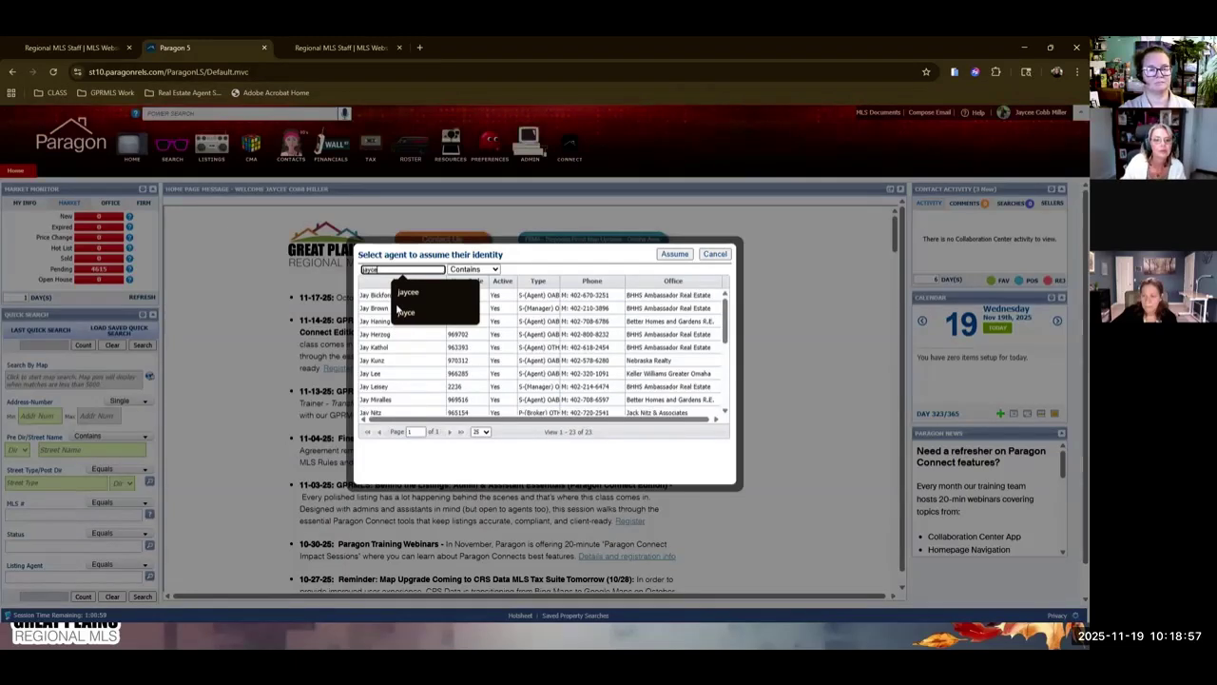
click(372, 311)
click(674, 254)
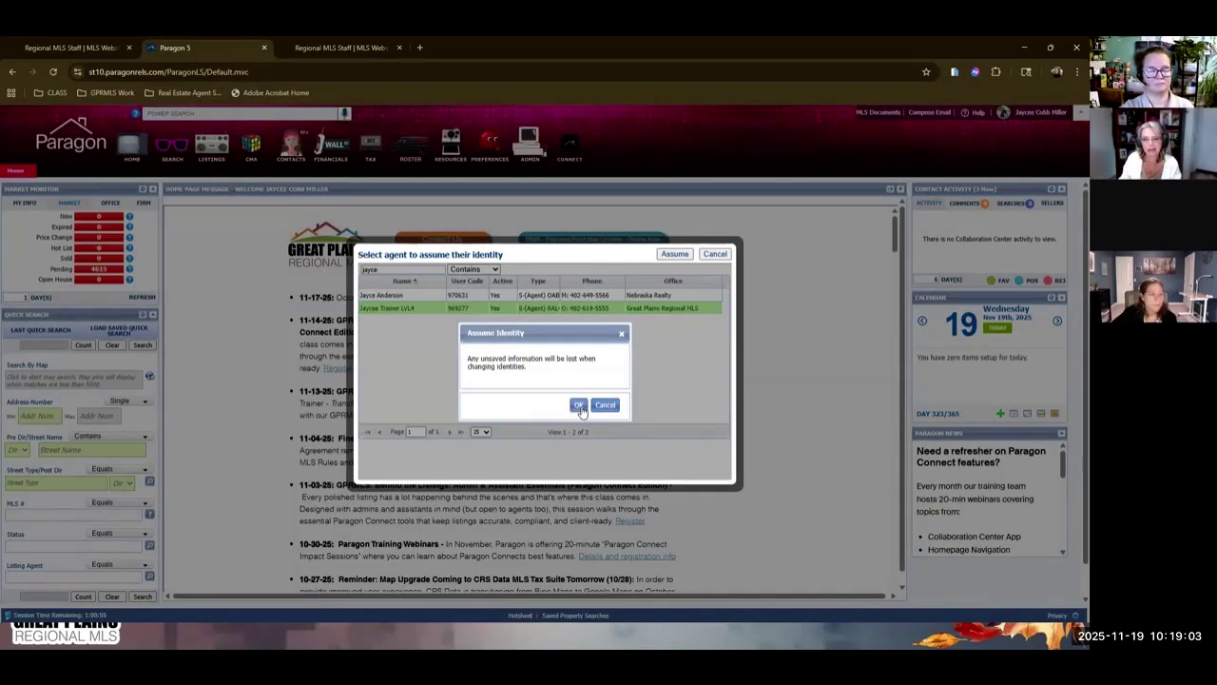
click(579, 406)
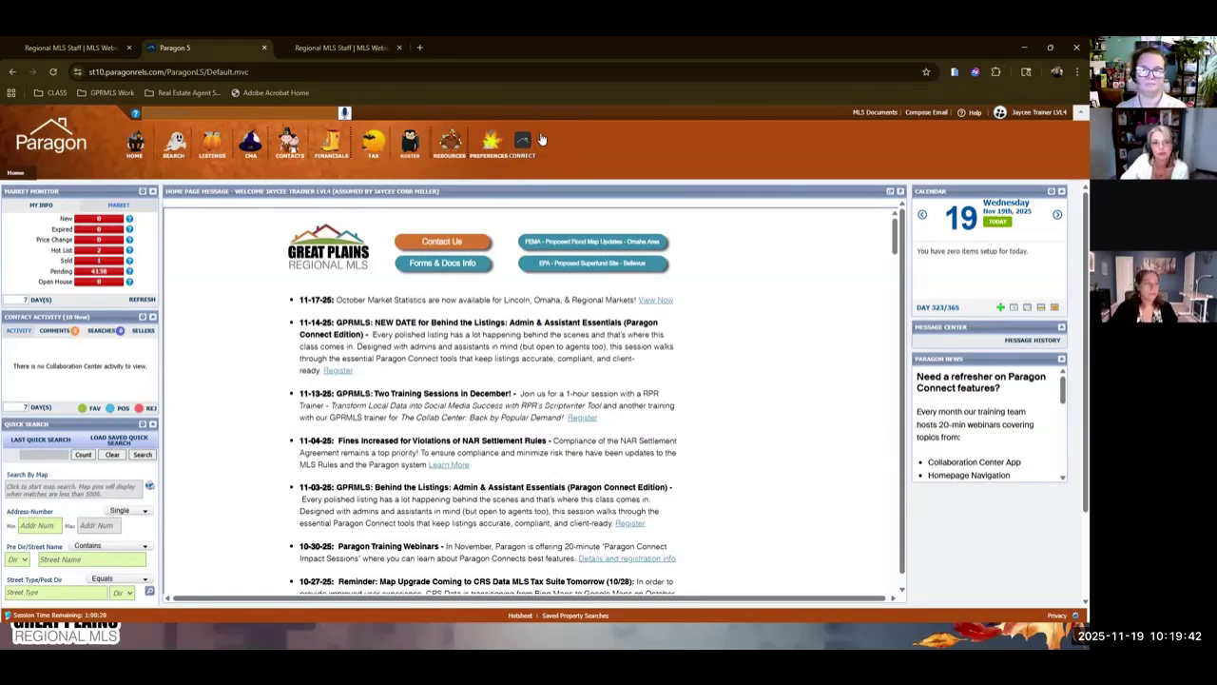
Open Paragon Connect, check the SELLERS activity, then return to the BUYERS dashboard view.
click(525, 142)
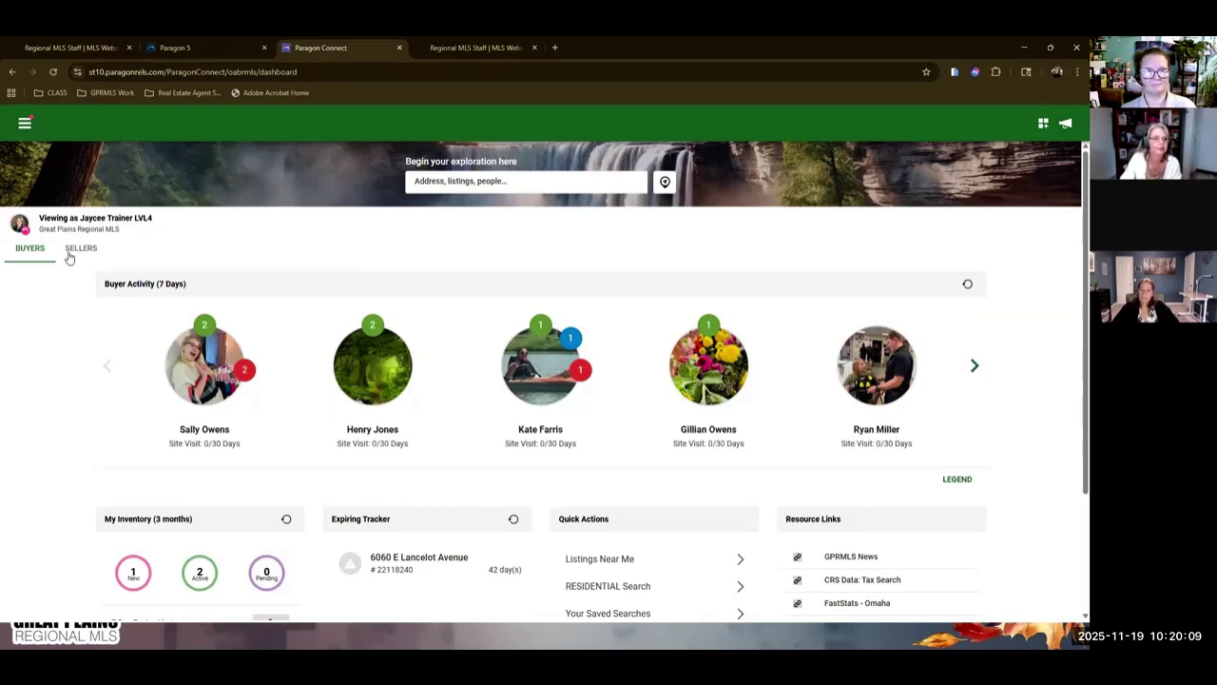
click(30, 246)
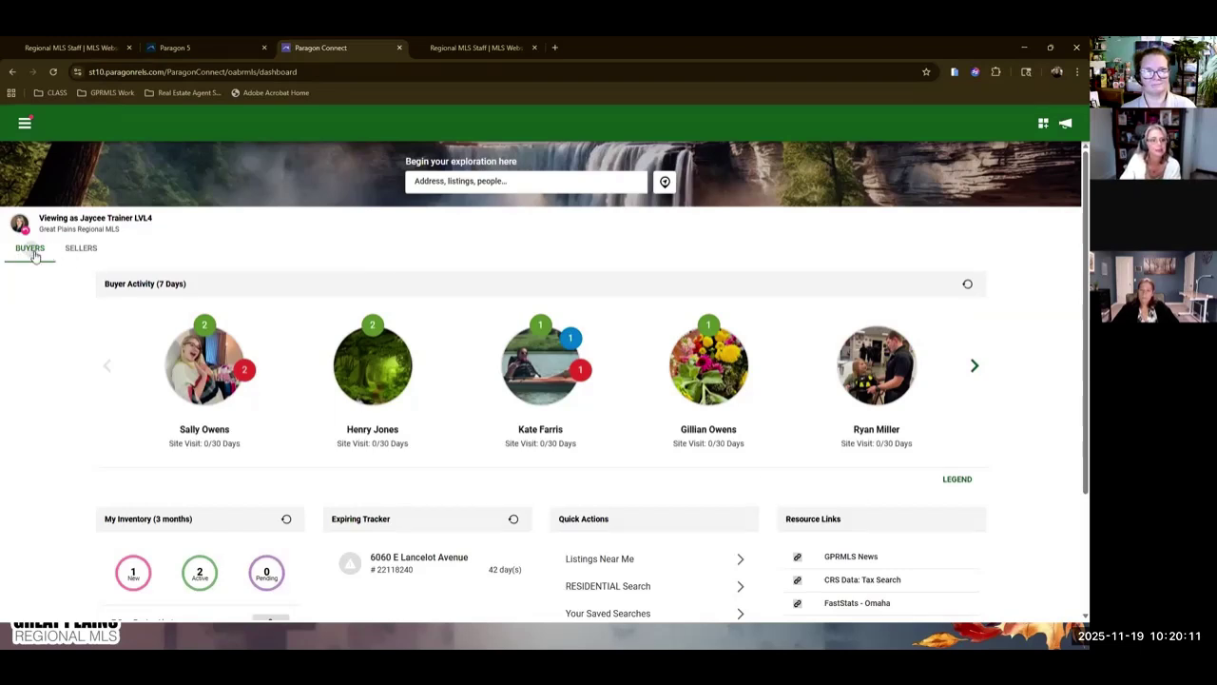
click(90, 250)
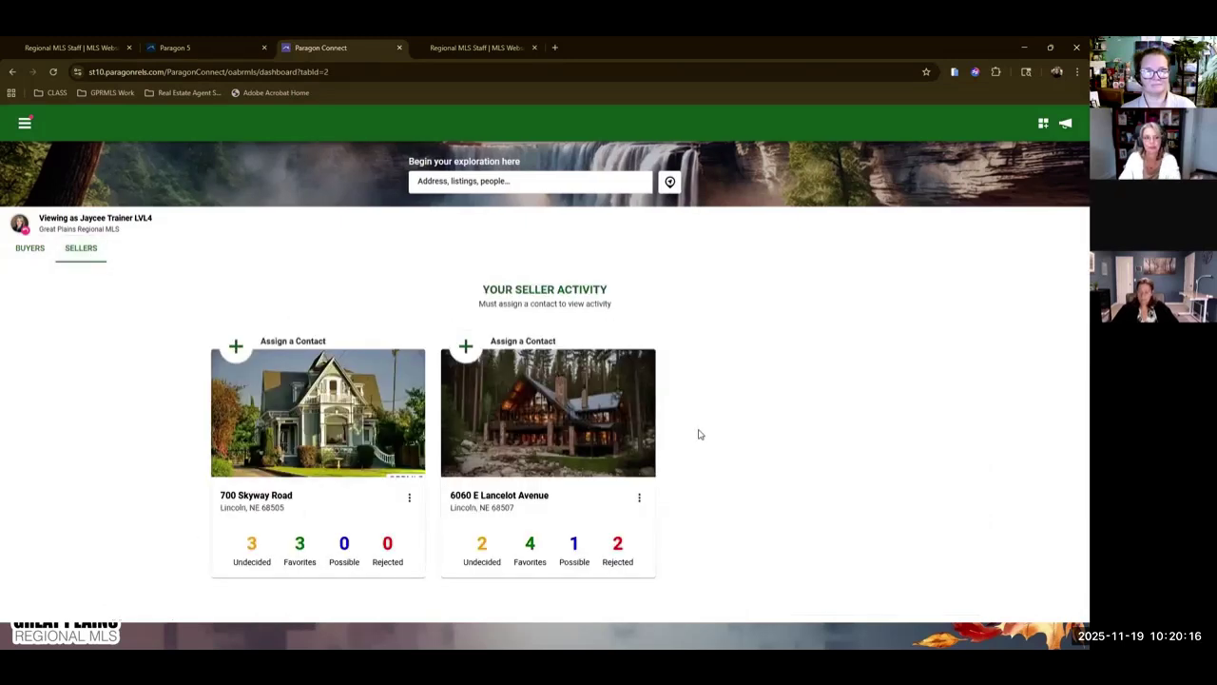
click(31, 252)
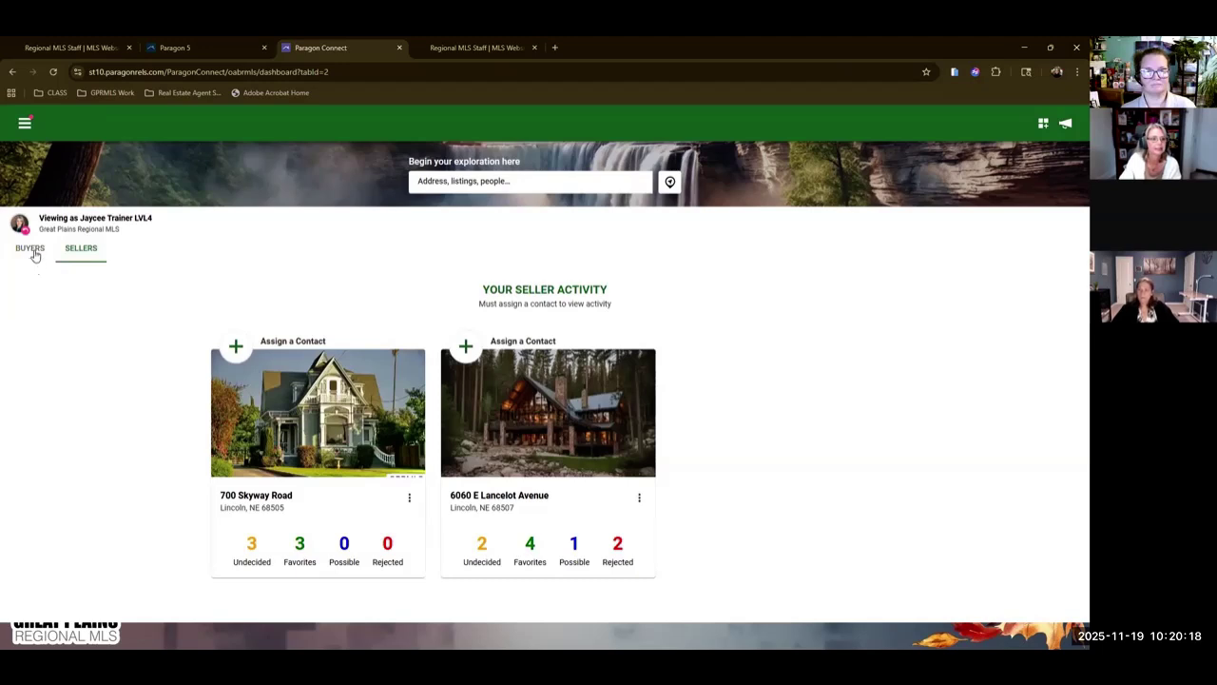
scroll(475, 409, up, 3)
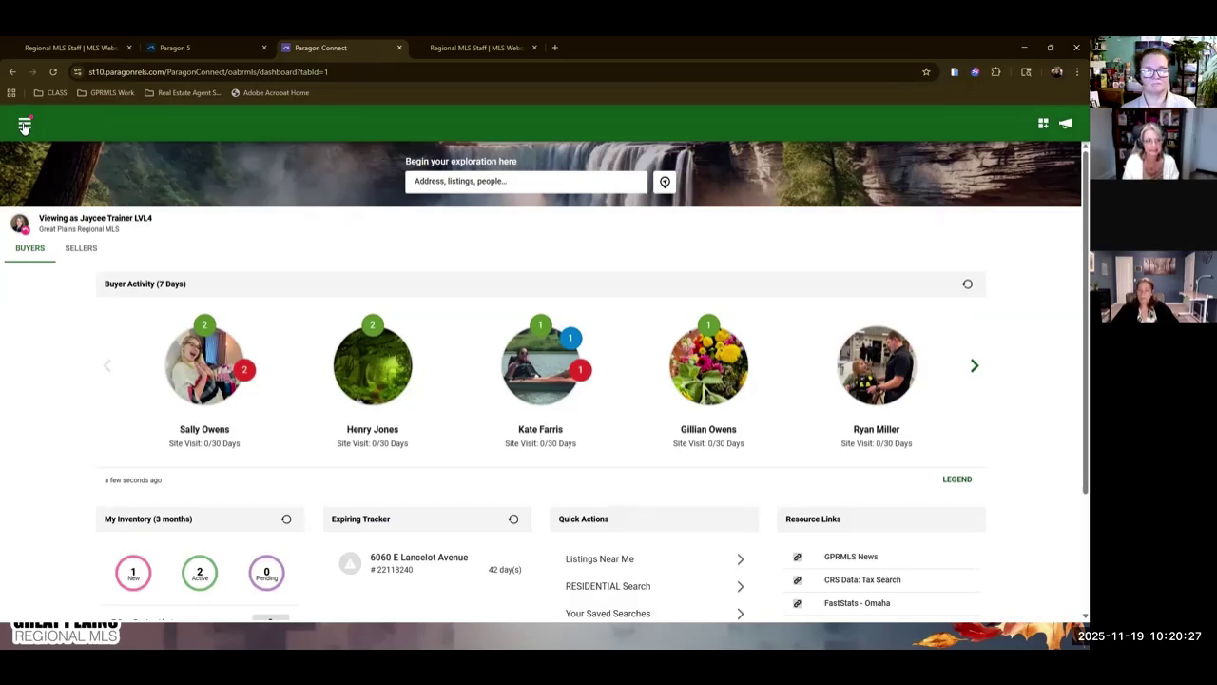
Go to Listings, compare Published and Unpublished latest edits, then open the add-listing choices.
click(24, 125)
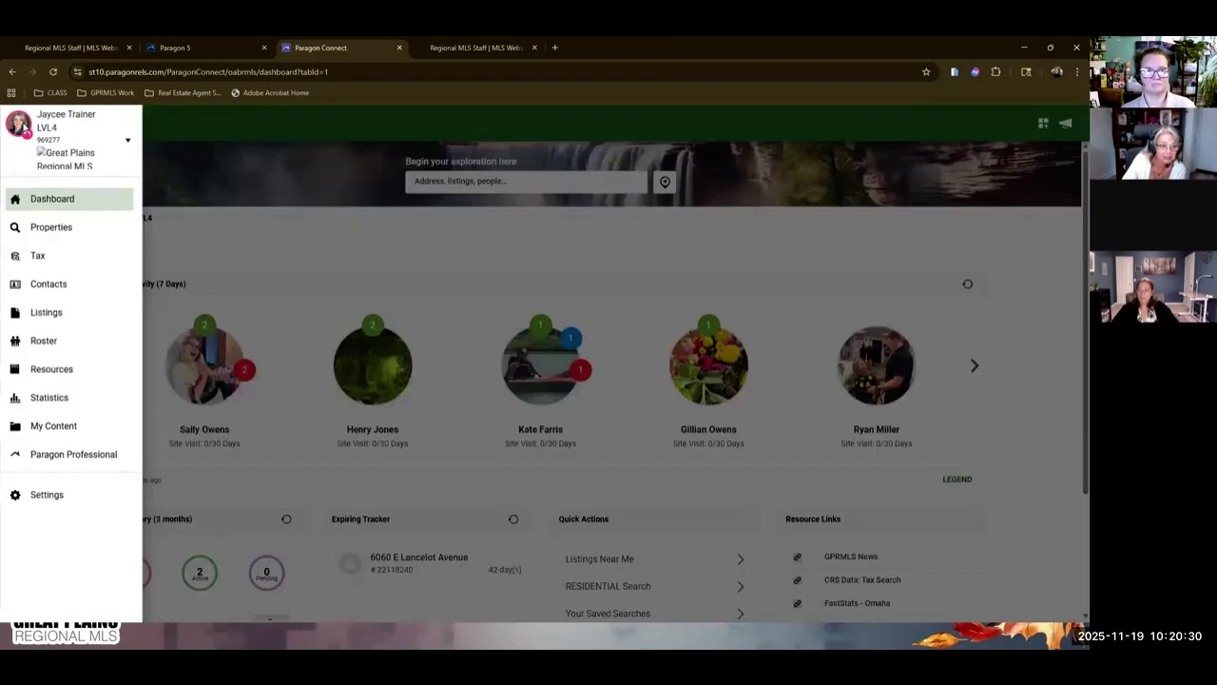
click(49, 313)
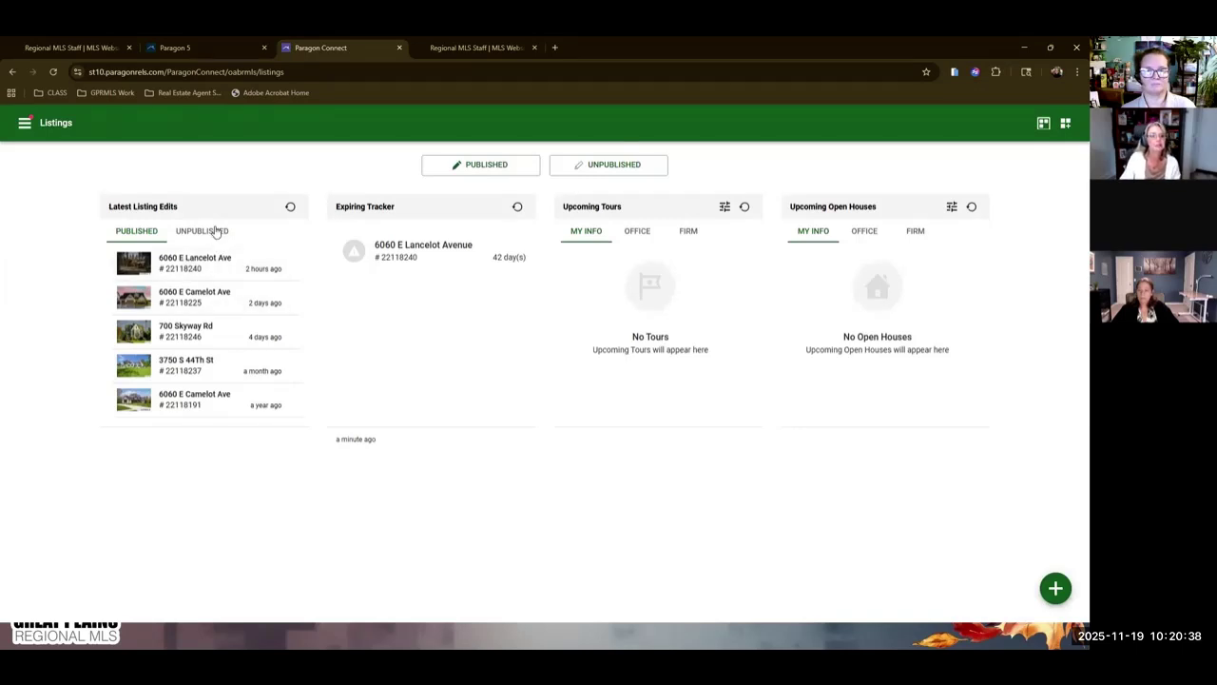
click(174, 233)
click(139, 232)
click(207, 232)
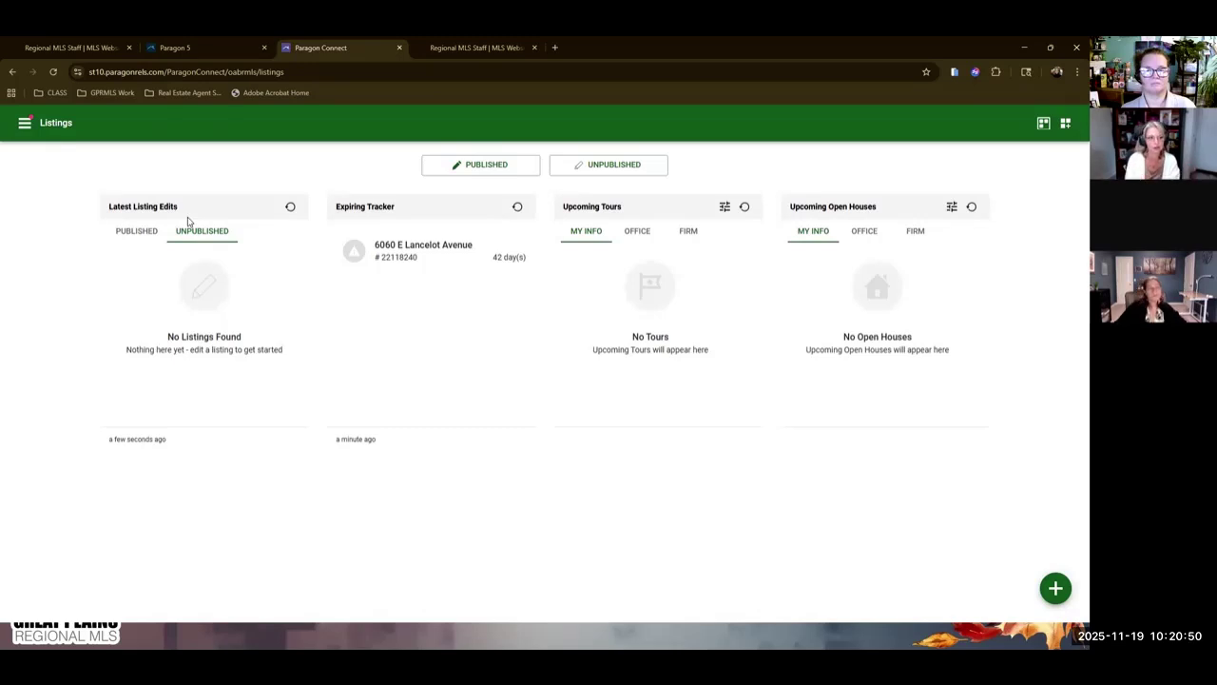
click(136, 232)
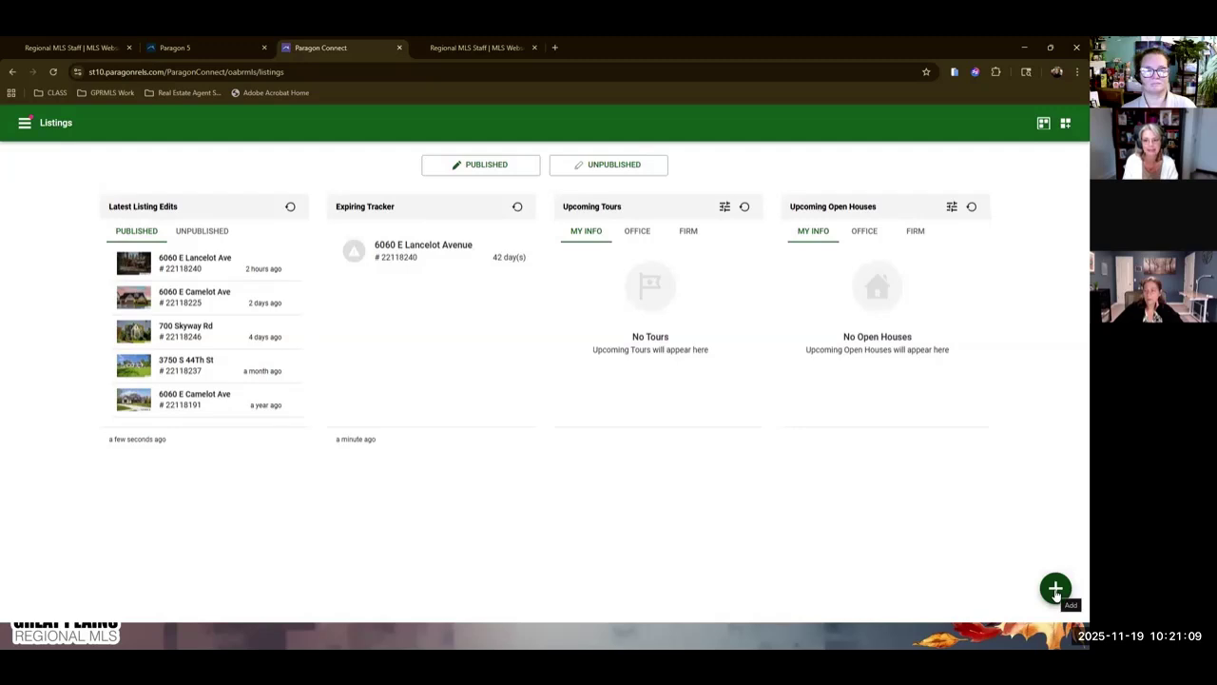
click(1055, 592)
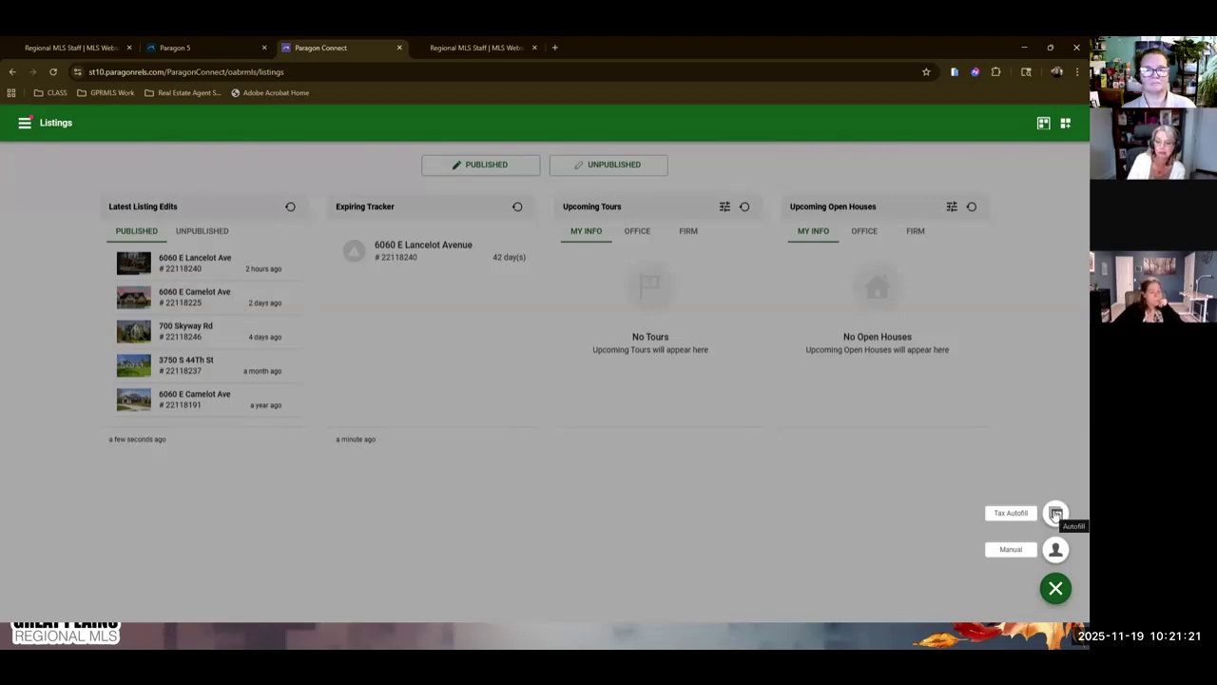
Start a Tax Autofill listing using the CRS Data Tax Autofill - NE repository and Lancaster County.
click(1055, 514)
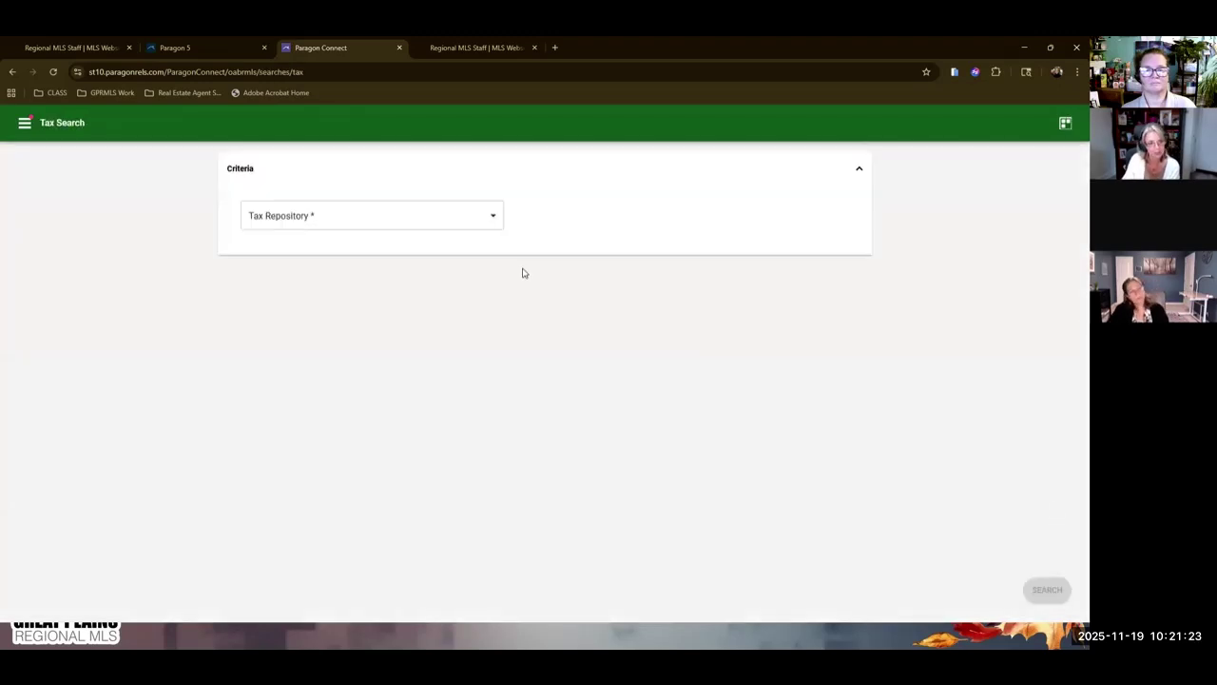
click(492, 218)
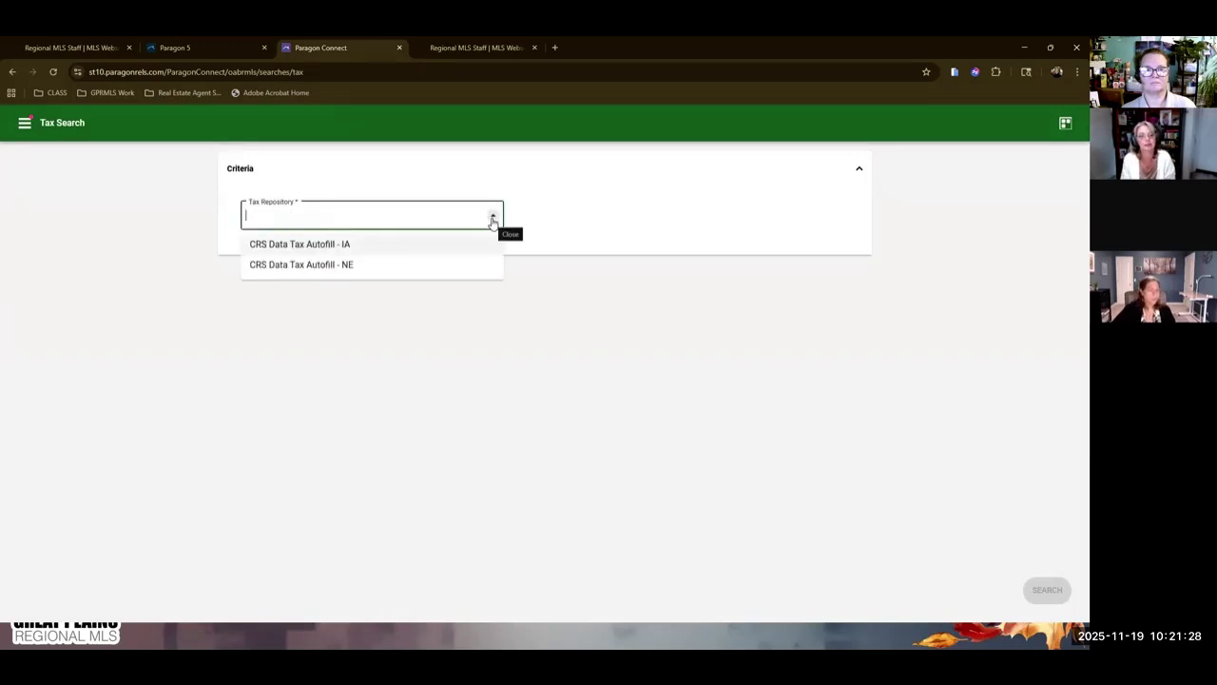
click(332, 264)
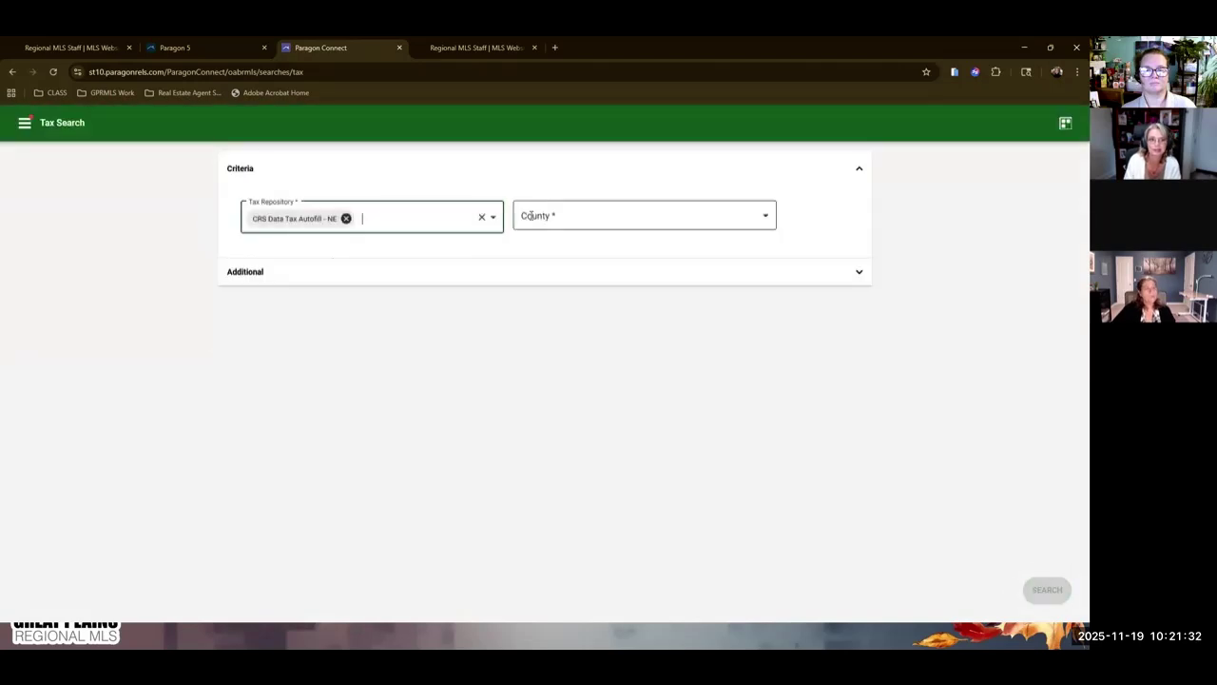
click(533, 215)
text(la)
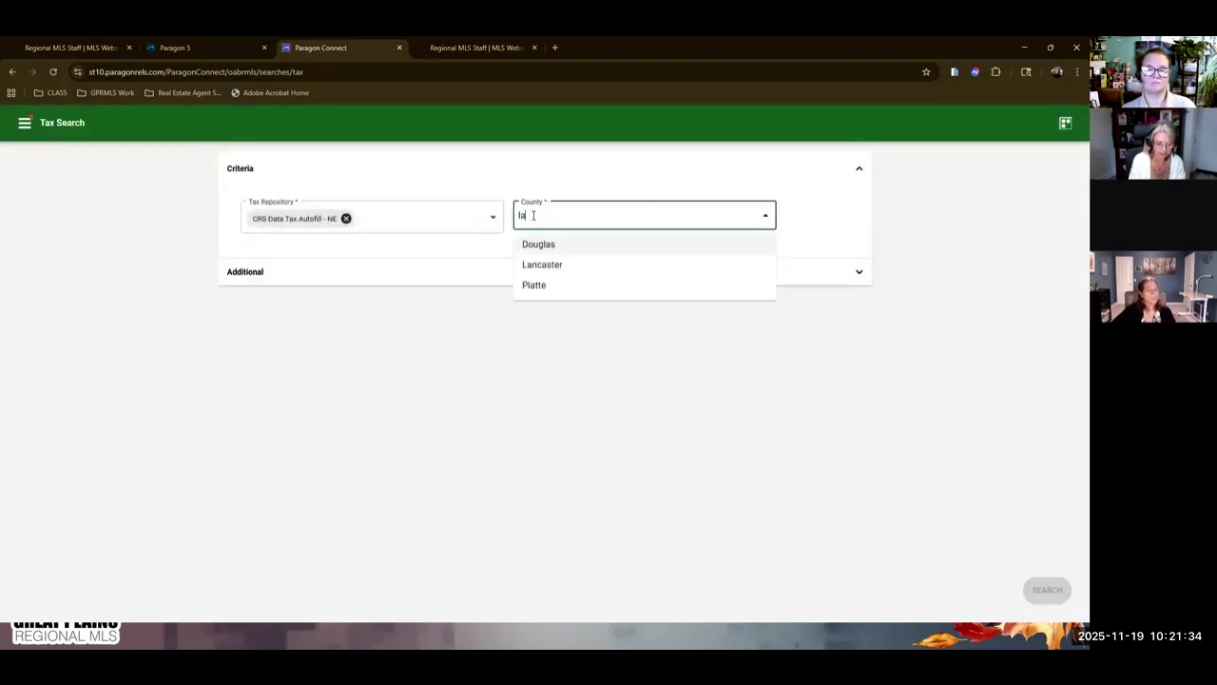
text(nca)
click(543, 245)
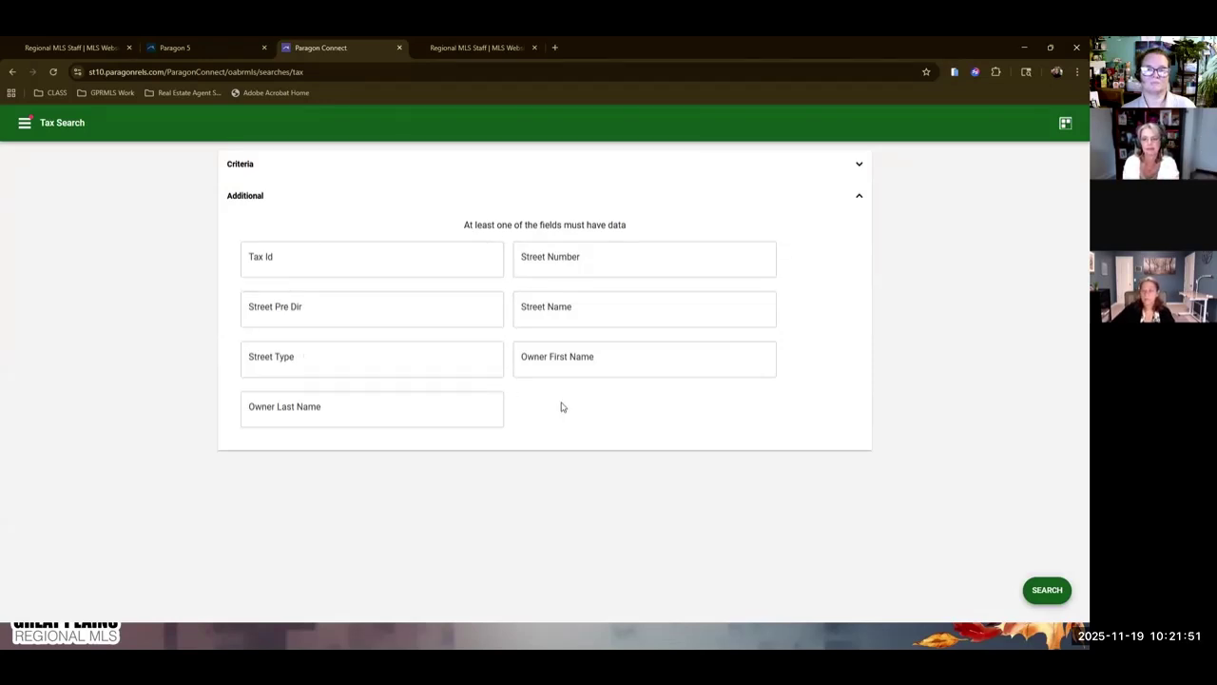
click(580, 265)
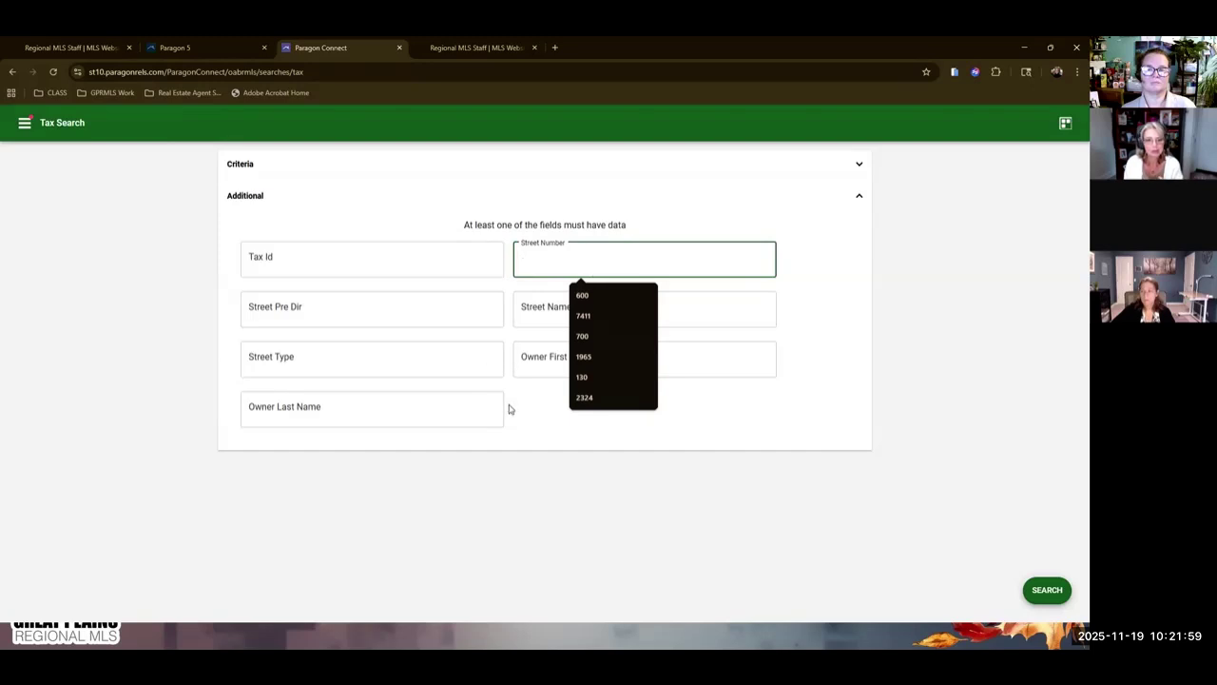
click(618, 435)
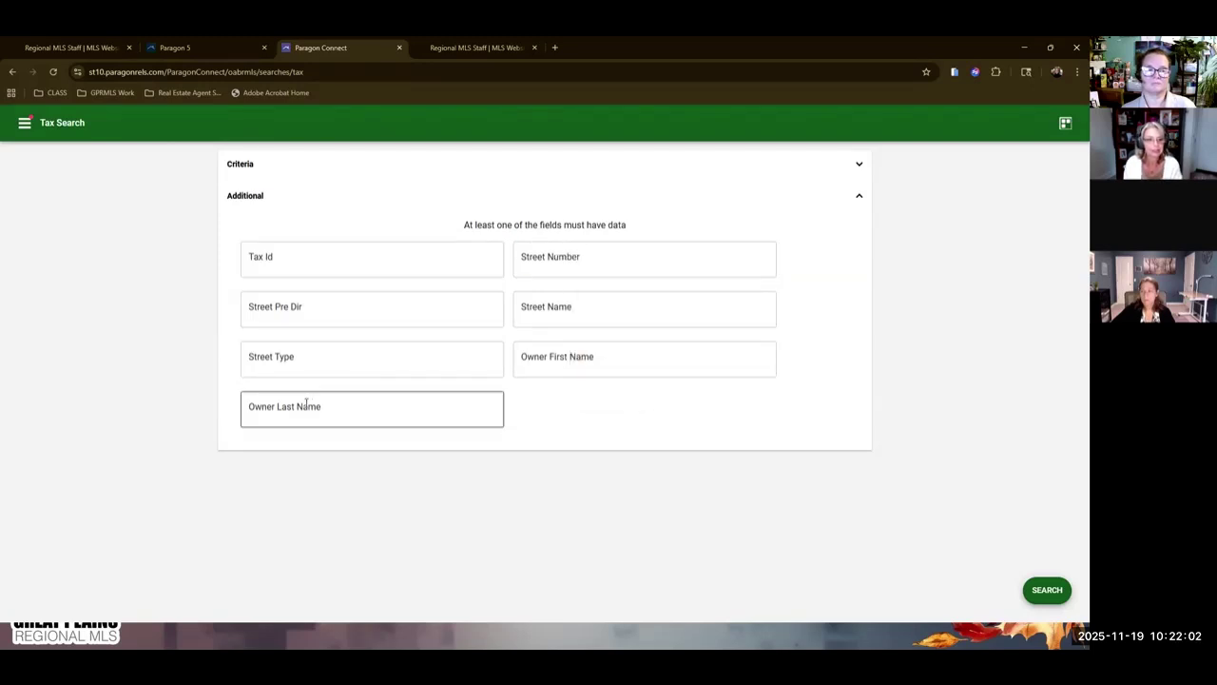
click(550, 257)
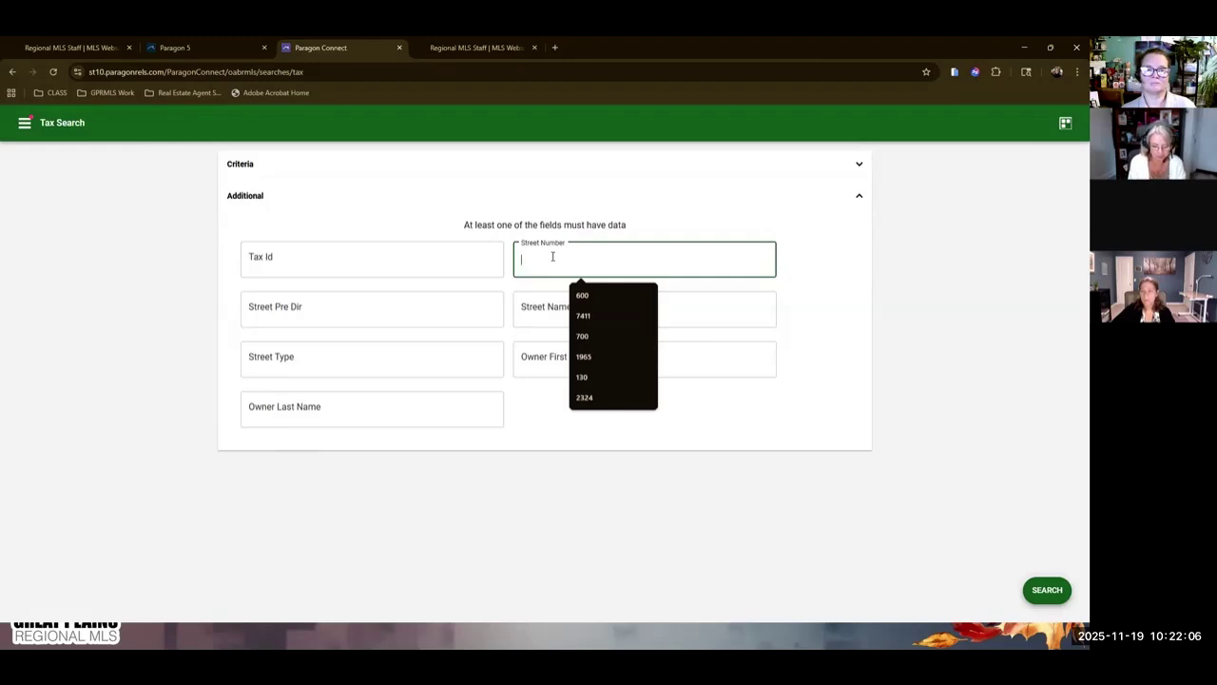
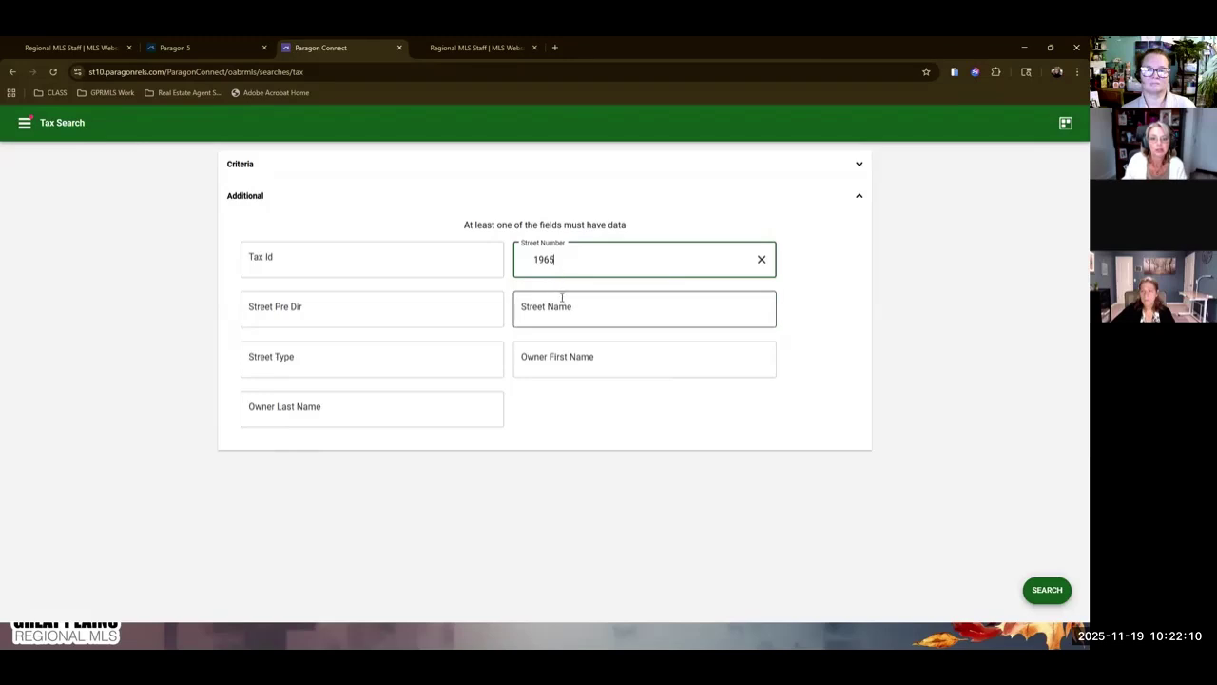
click(572, 315)
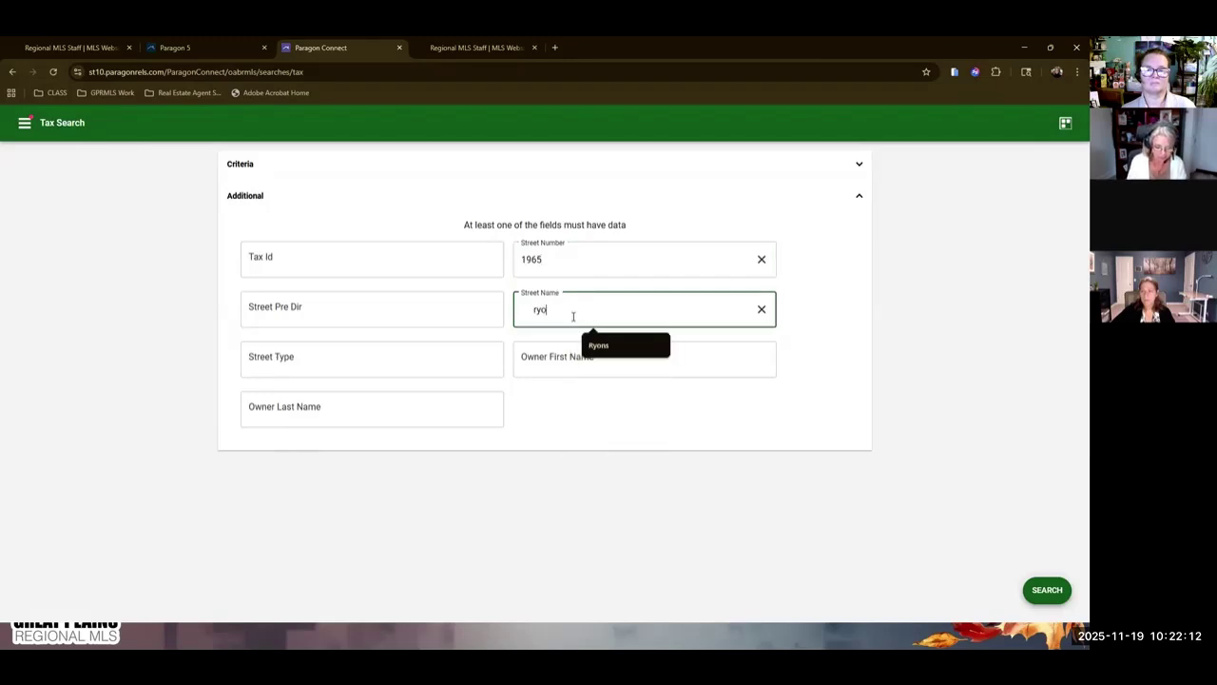
click(594, 344)
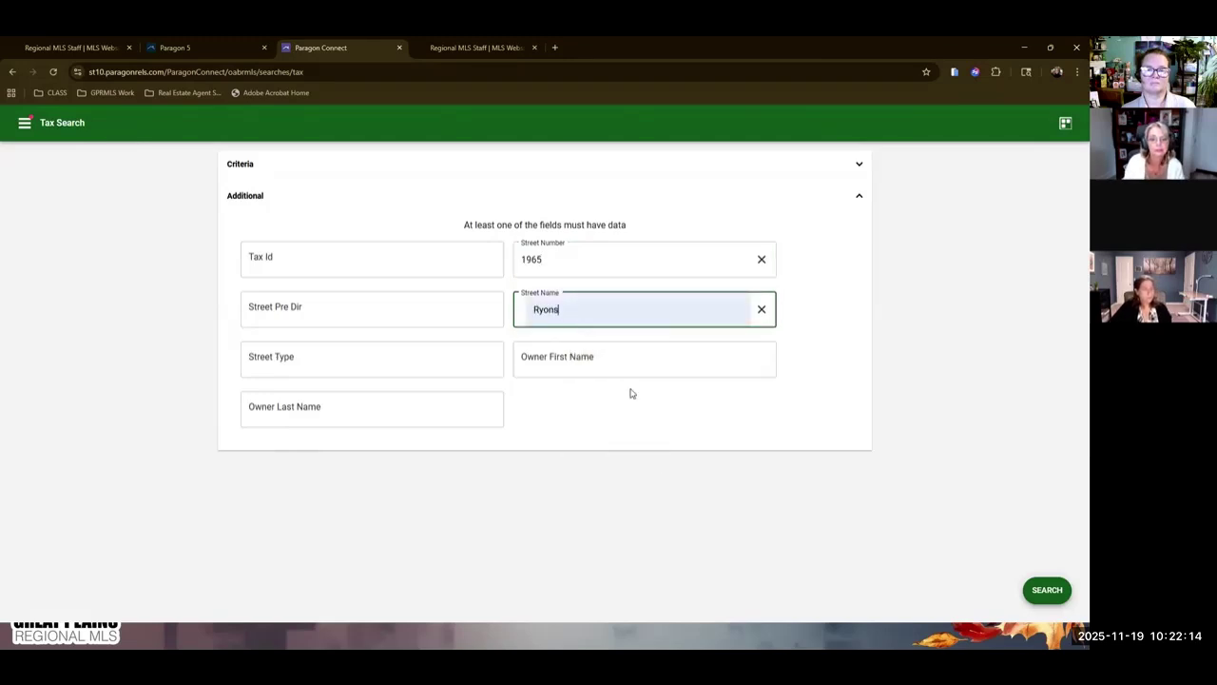
click(1047, 589)
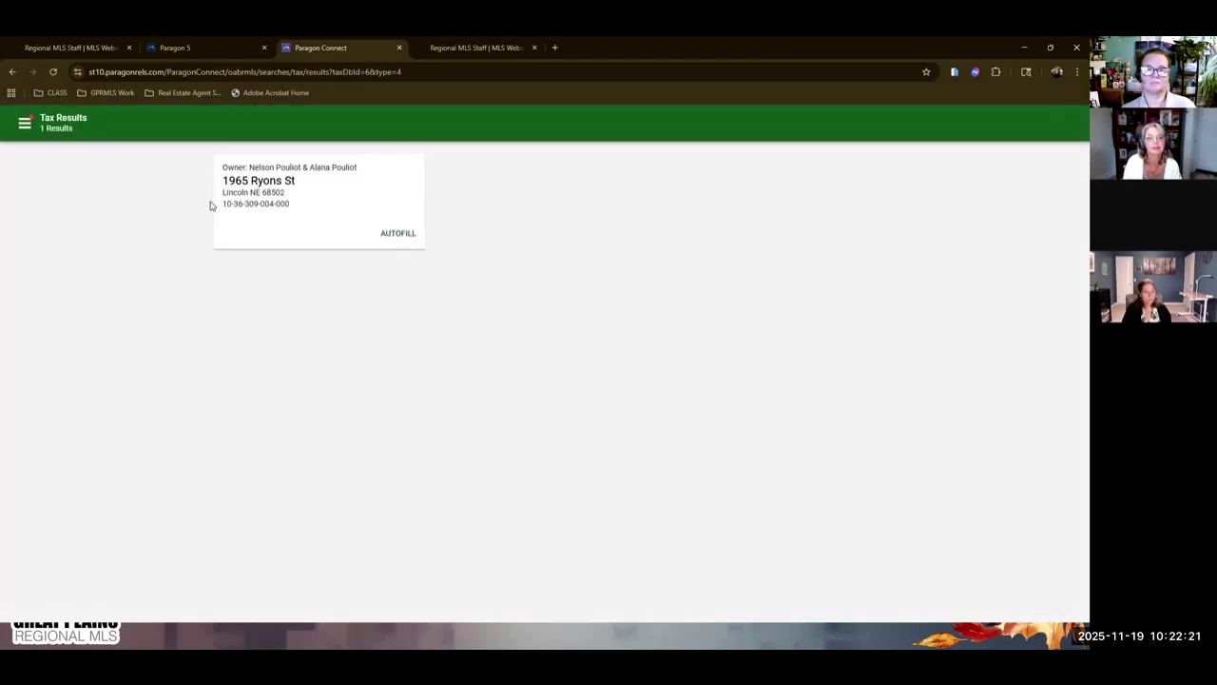
click(403, 238)
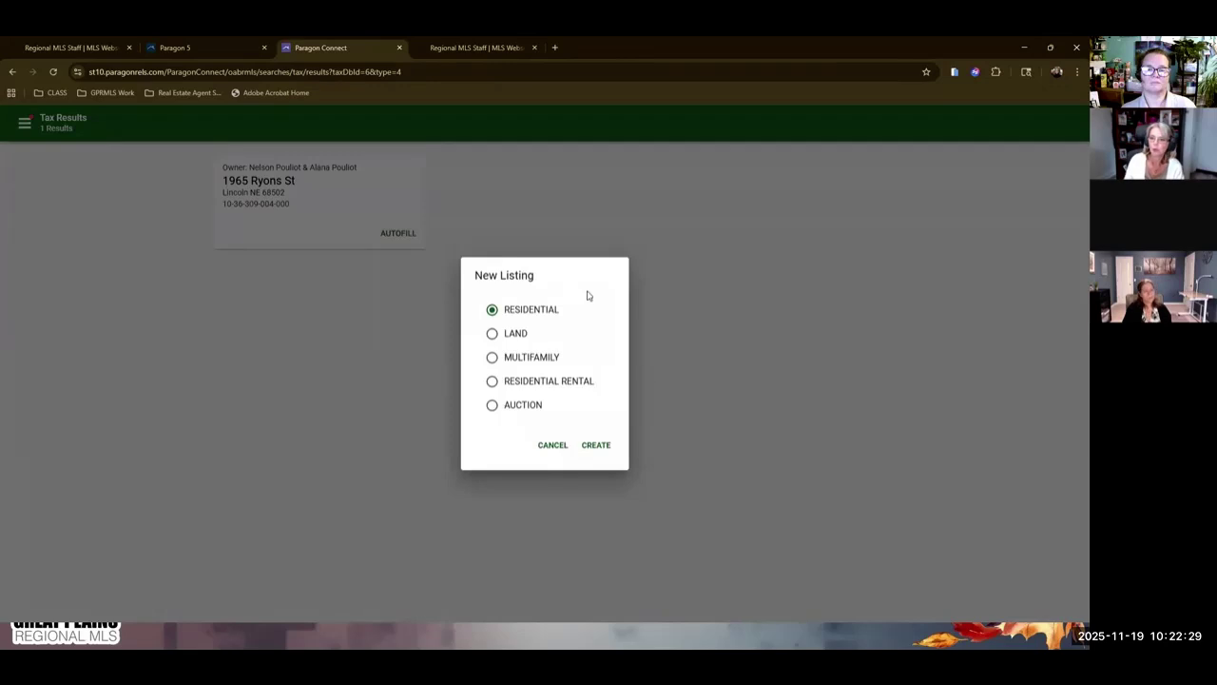
click(597, 447)
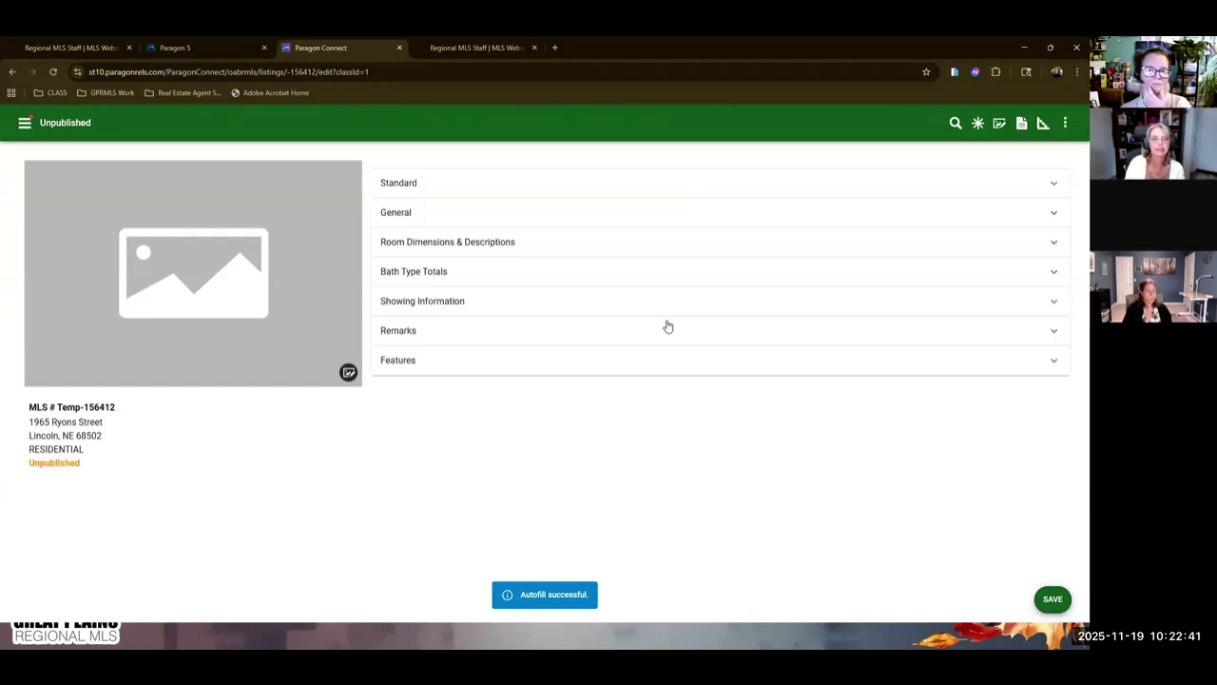
Expand the Standard section and scroll through the tax-filled address, parcel and sale fields.
click(1053, 187)
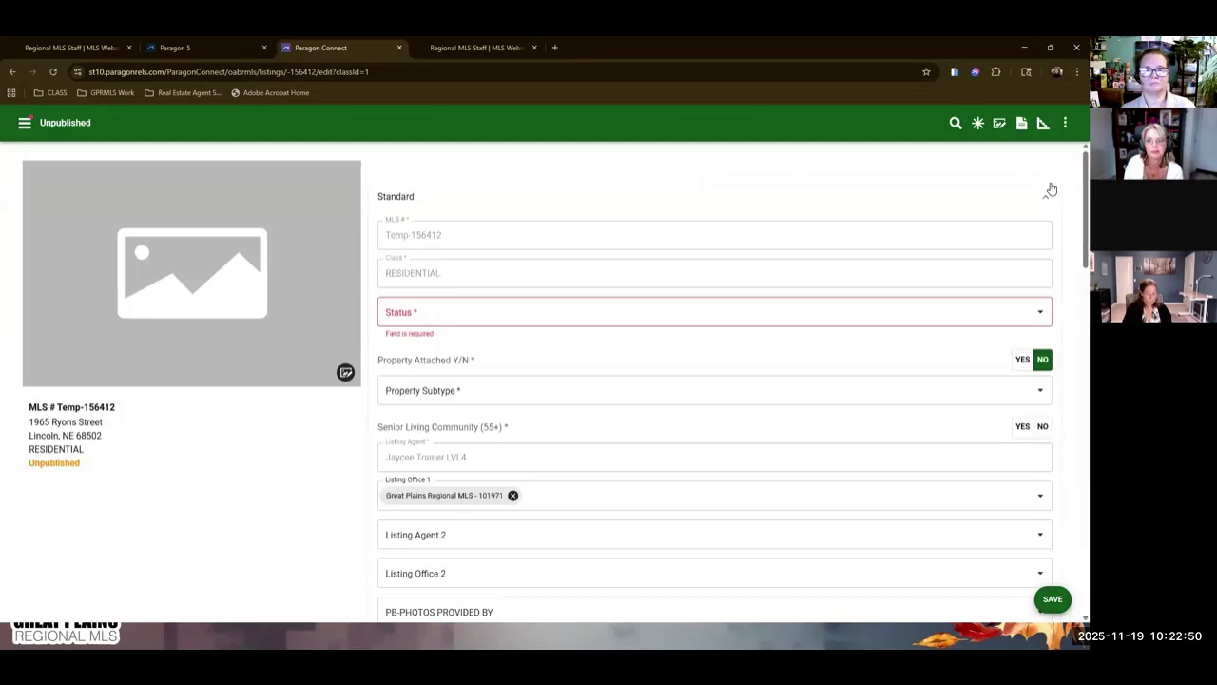
scroll(525, 445, down, 2)
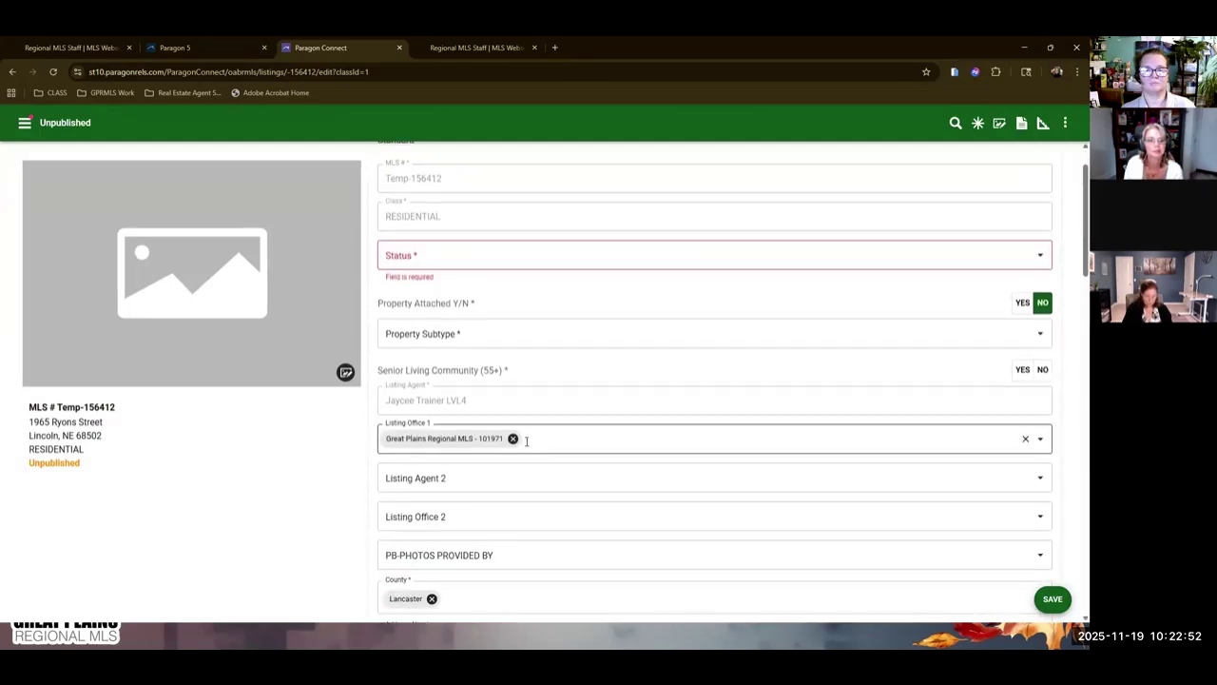
scroll(526, 446, down, 3)
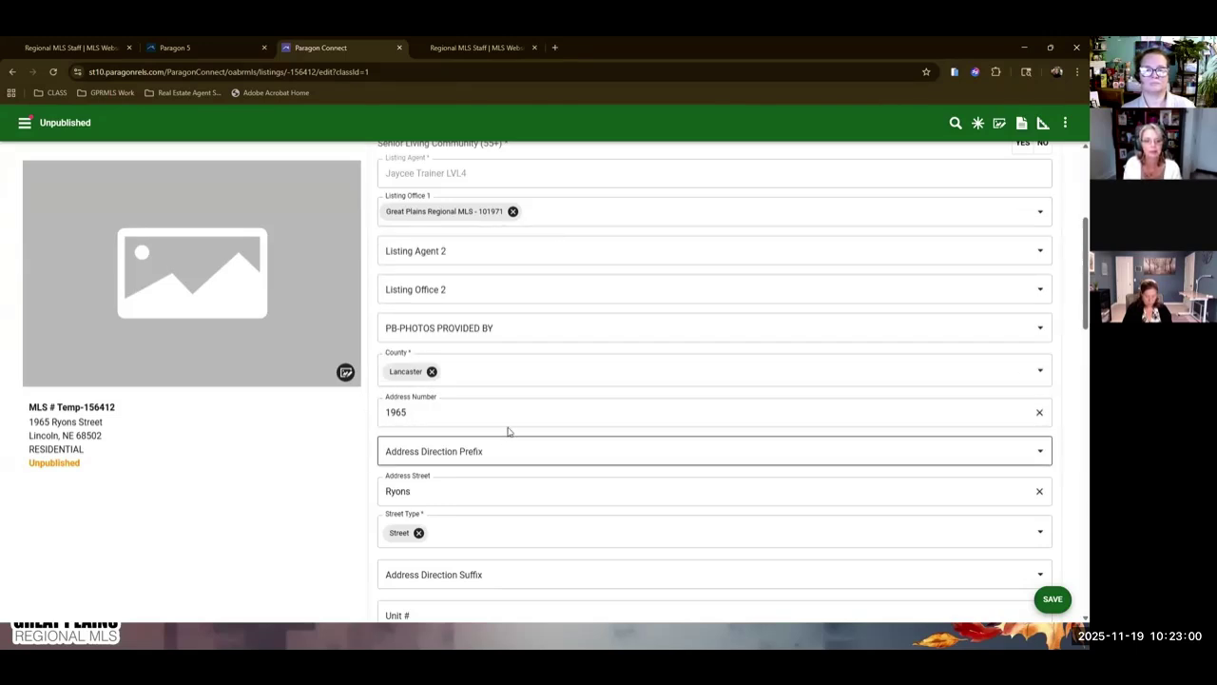
scroll(528, 441, down, 2)
scroll(528, 441, down, 4)
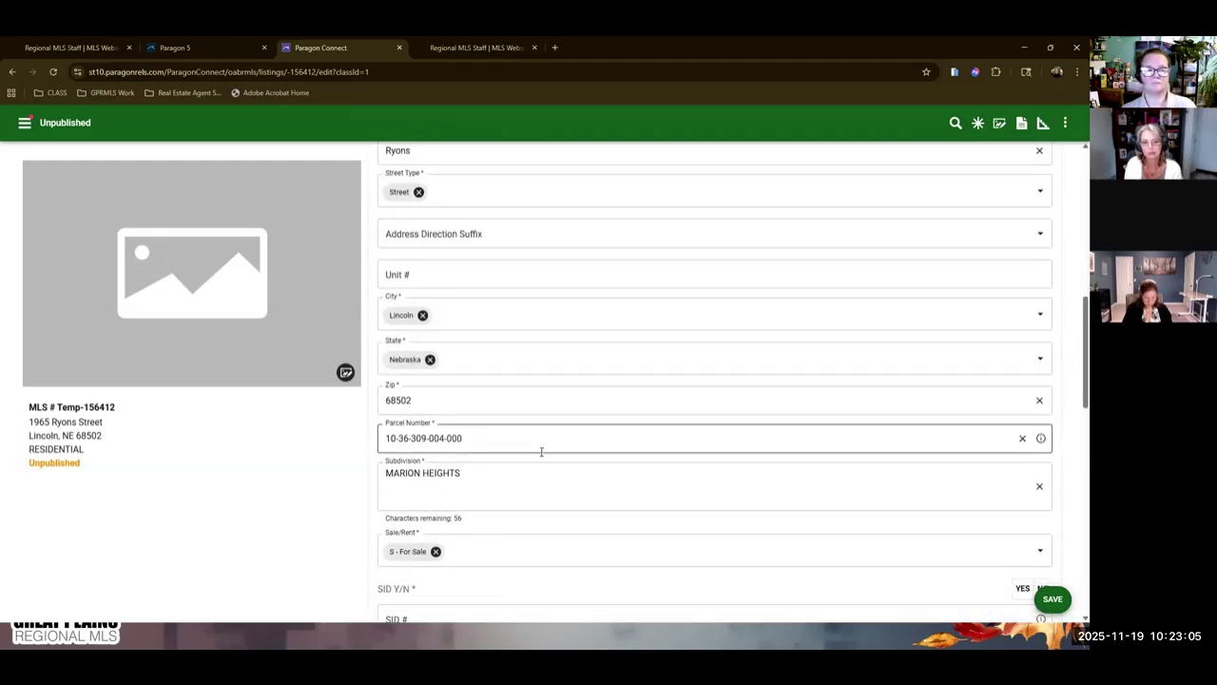
scroll(539, 483, down, 4)
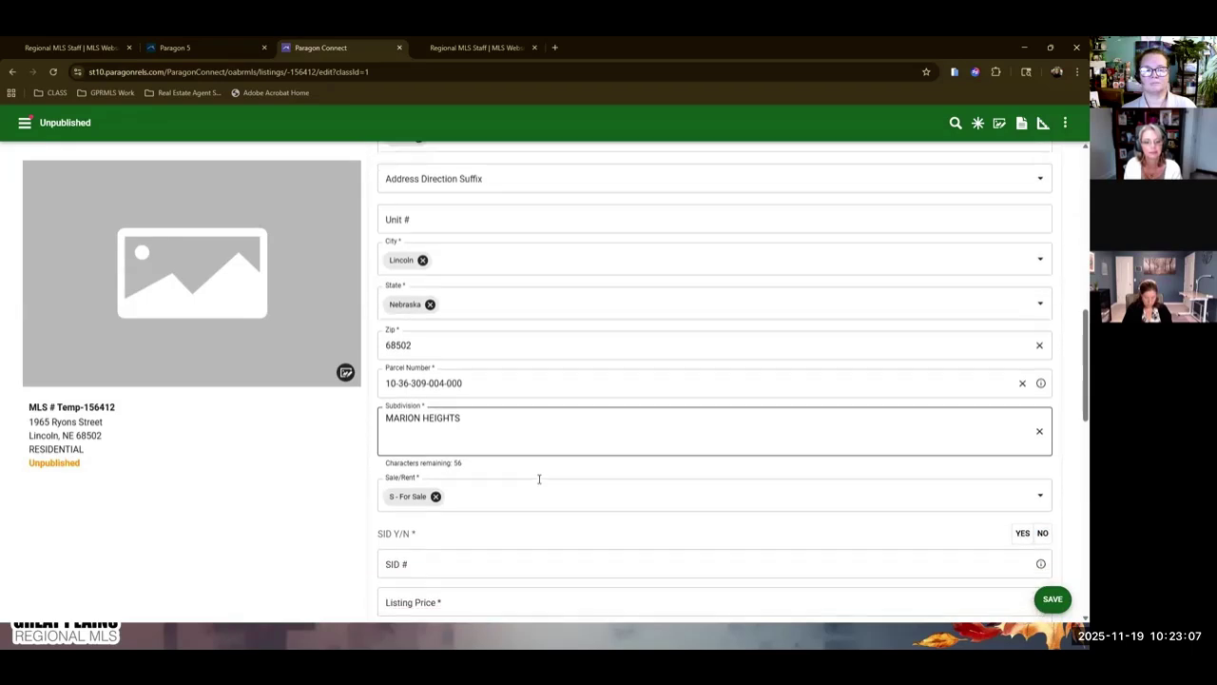
scroll(538, 483, down, 10)
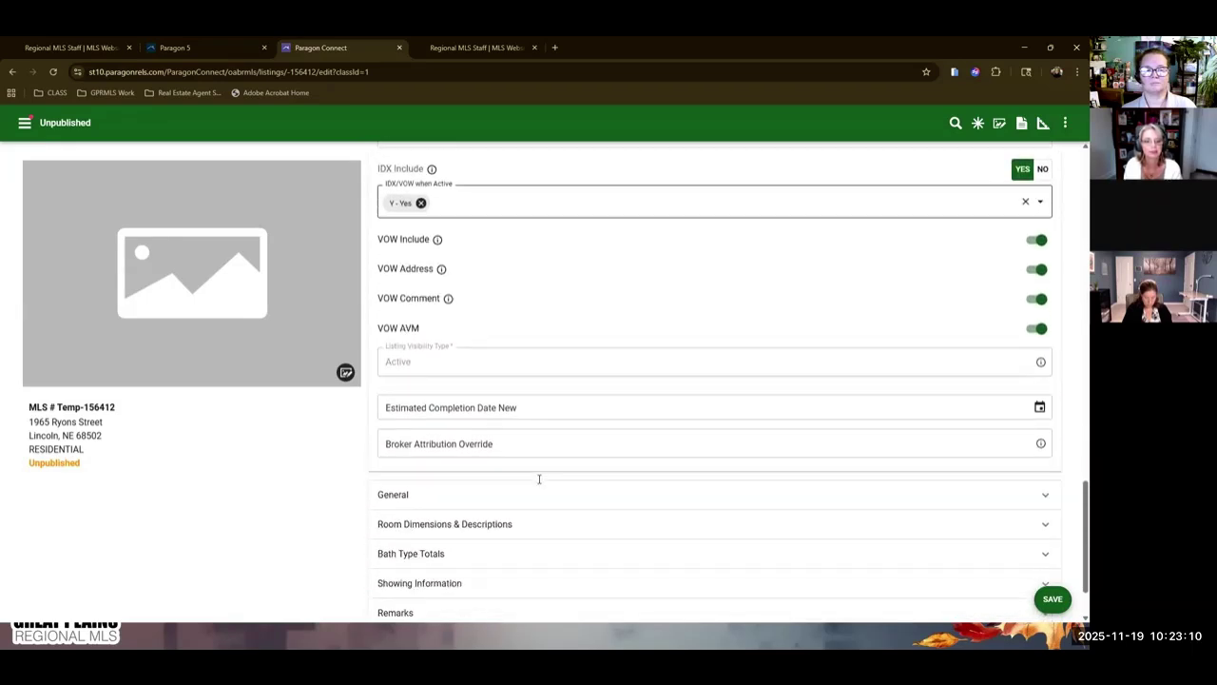
scroll(539, 479, up, 10)
scroll(538, 479, up, 10)
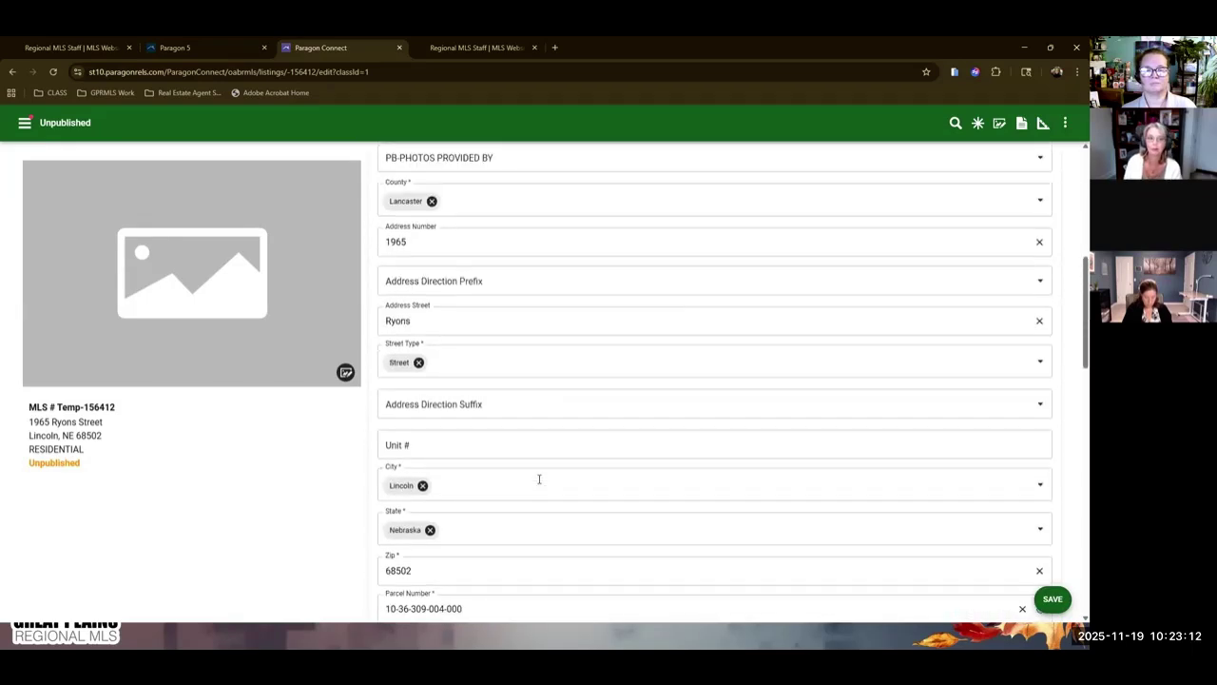
scroll(538, 476, up, 5)
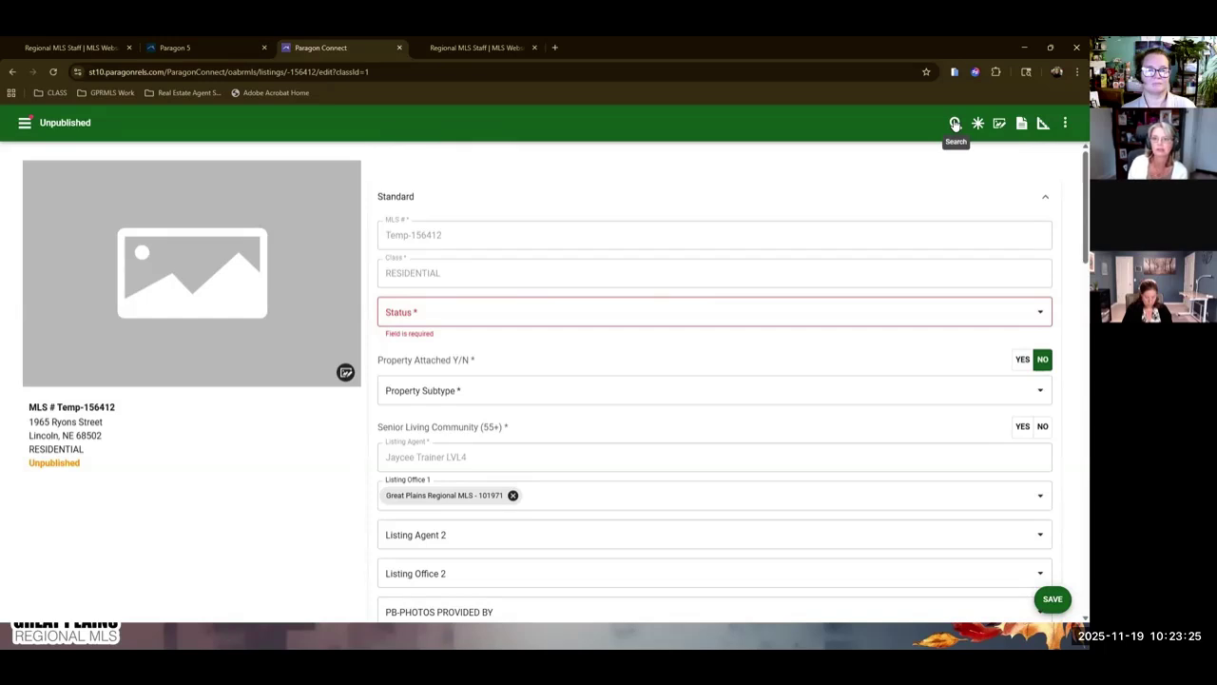
Filter the form with the search term 'bed' and change the Bedrooms value from 4 to 3.
click(955, 124)
click(686, 128)
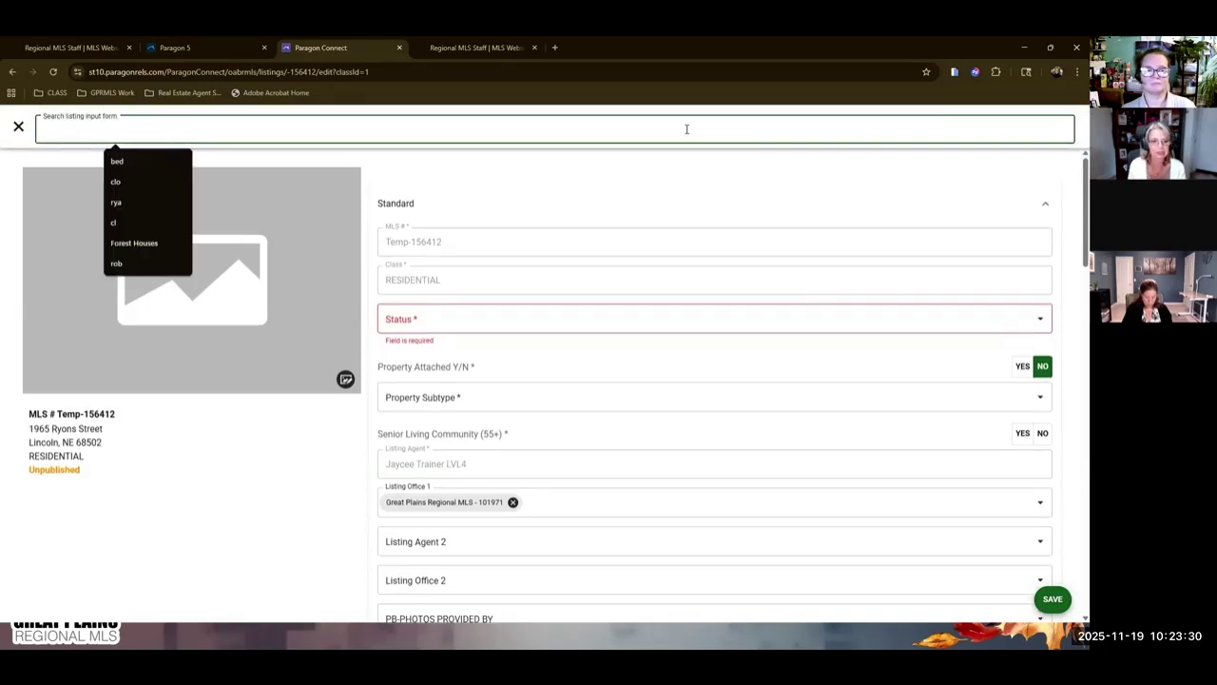
text(bed)
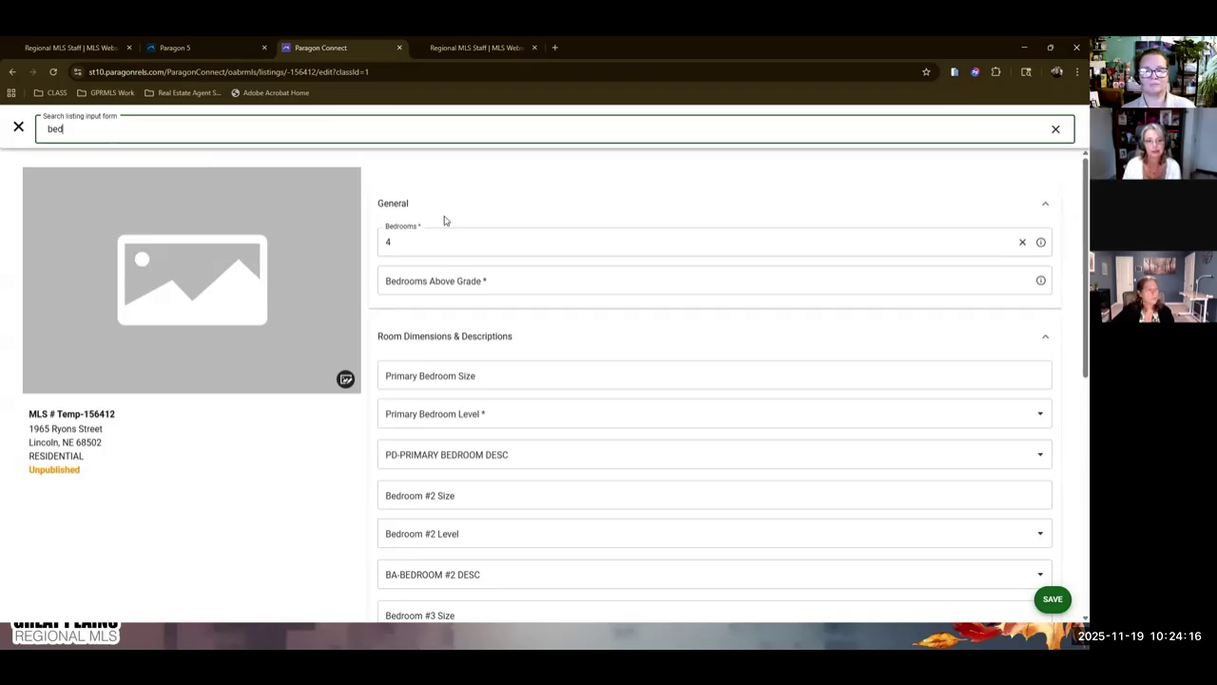
click(406, 243)
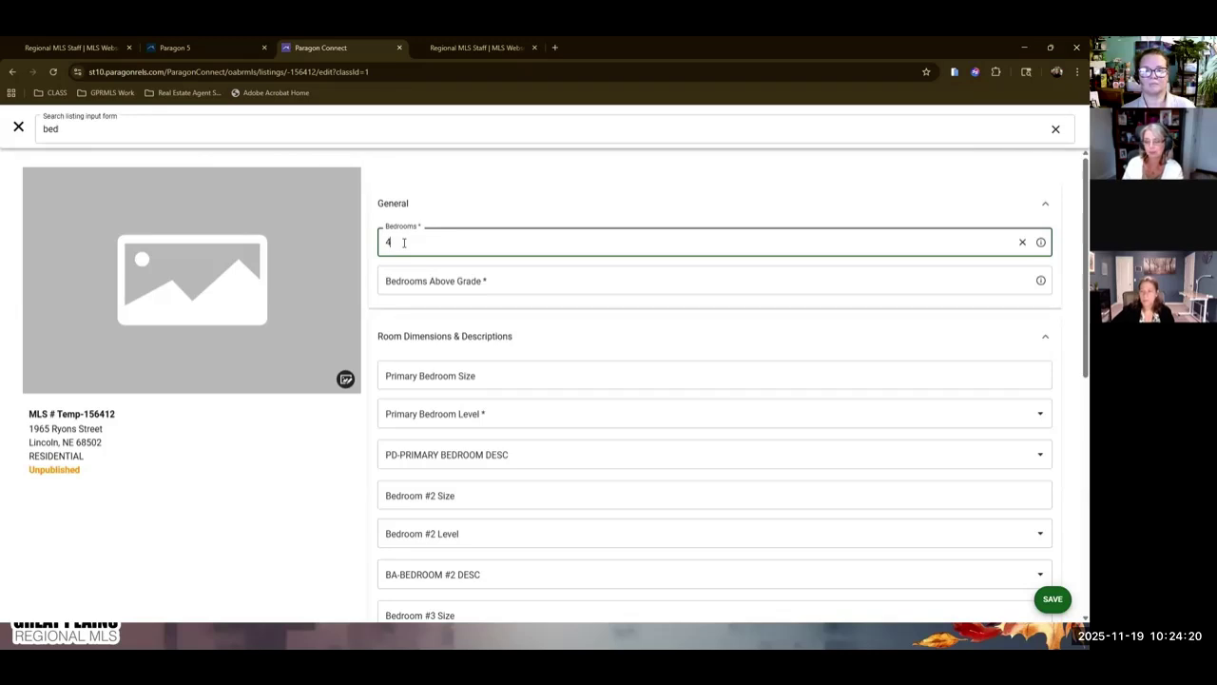
key(BackSpace)
text(3)
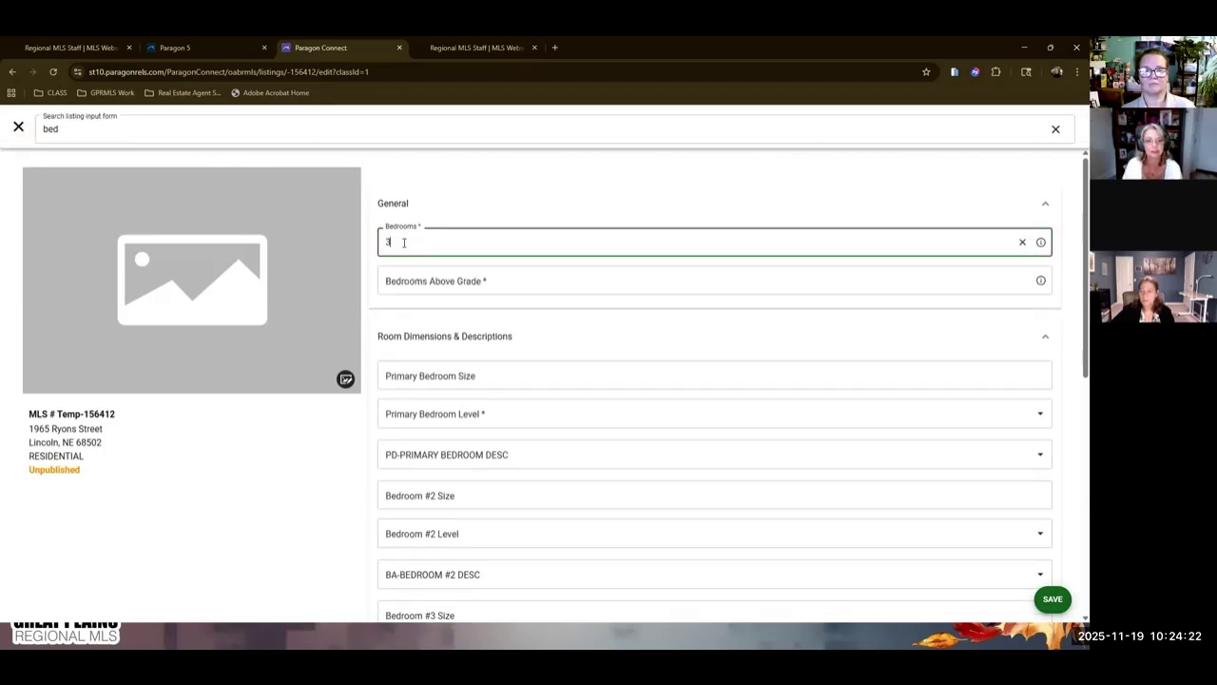
click(507, 197)
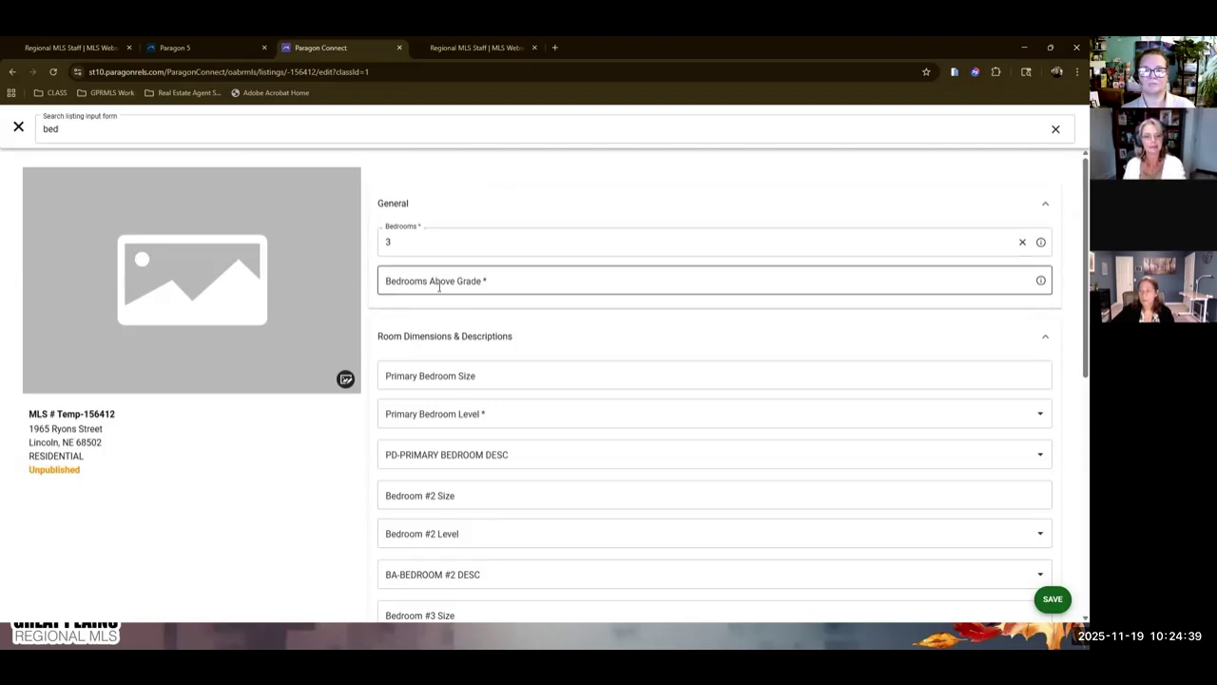
scroll(439, 287, down, 3)
scroll(536, 434, up, 3)
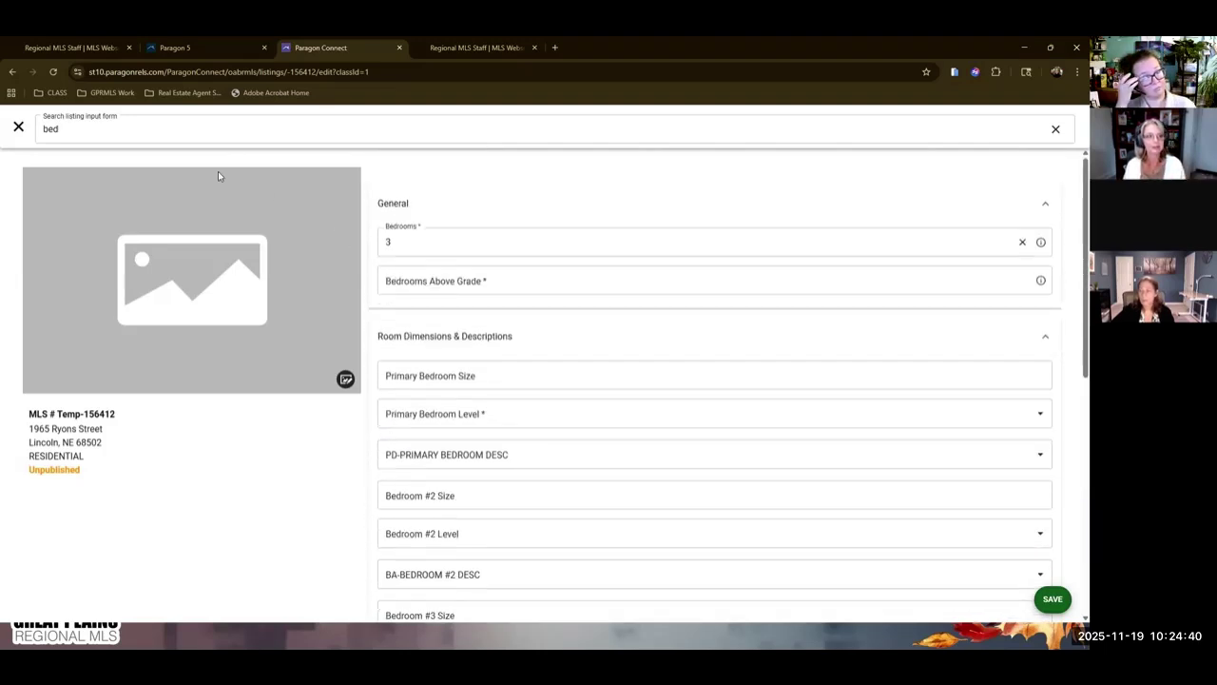
Close the field search, re-expand the Standard section and scroll back to the form's top.
click(18, 125)
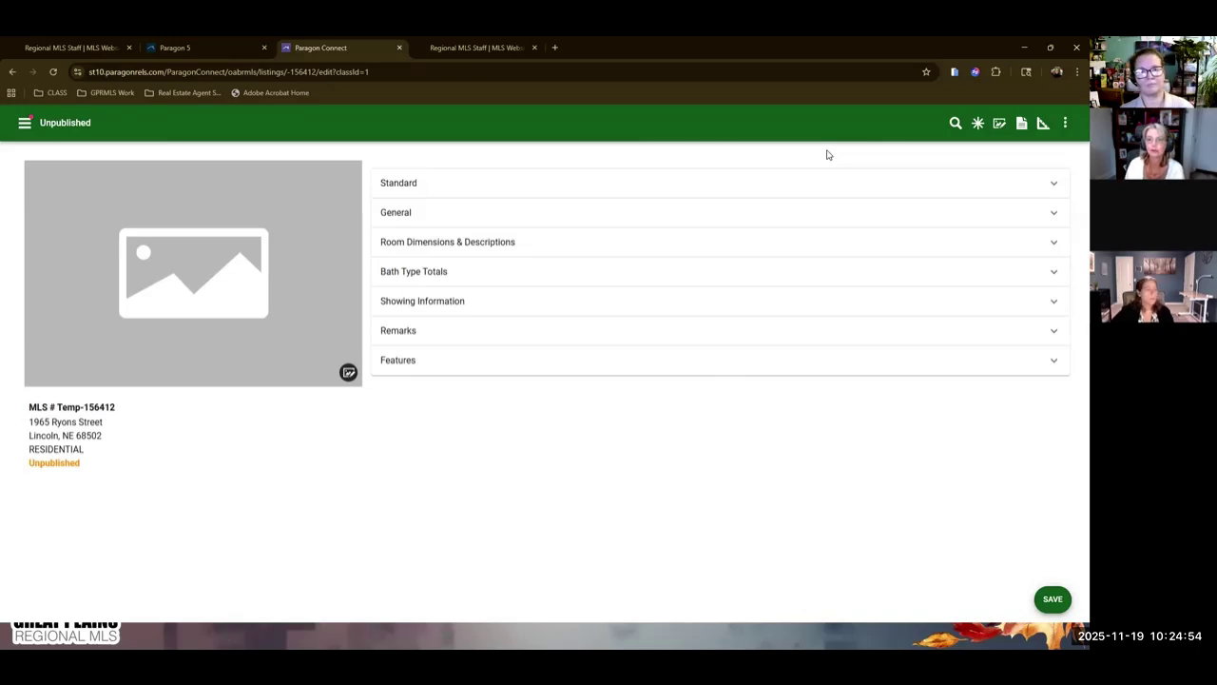
click(1038, 211)
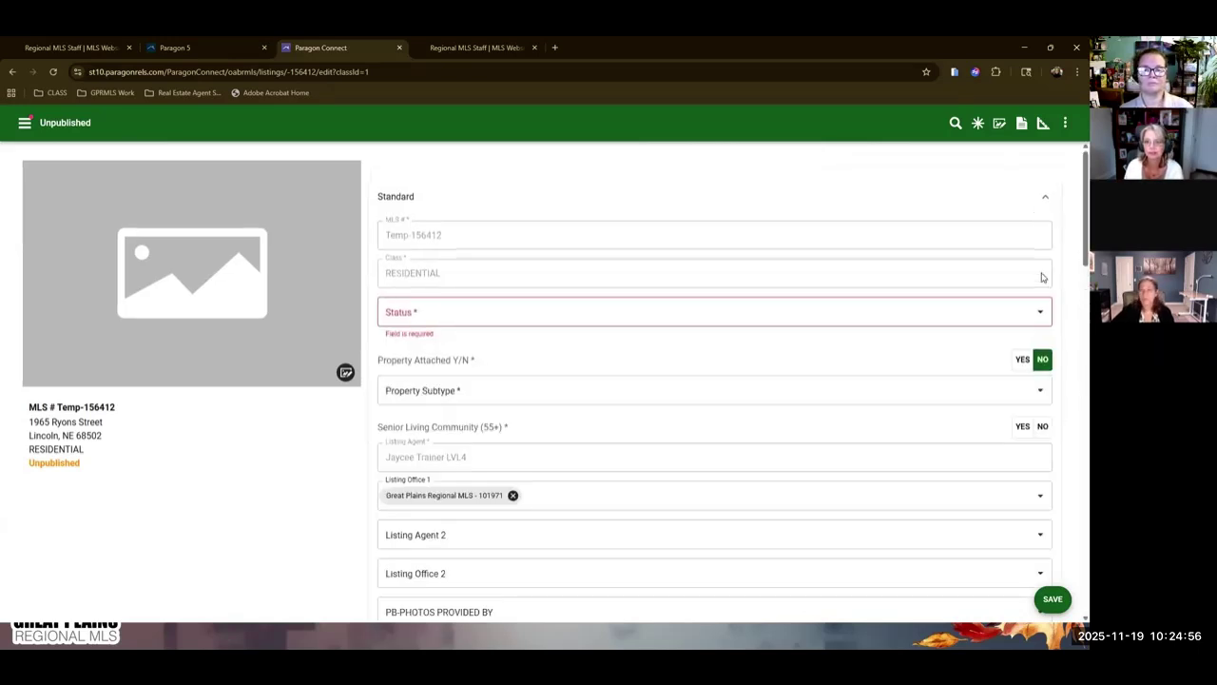
scroll(896, 364, down, 3)
scroll(541, 357, down, 1)
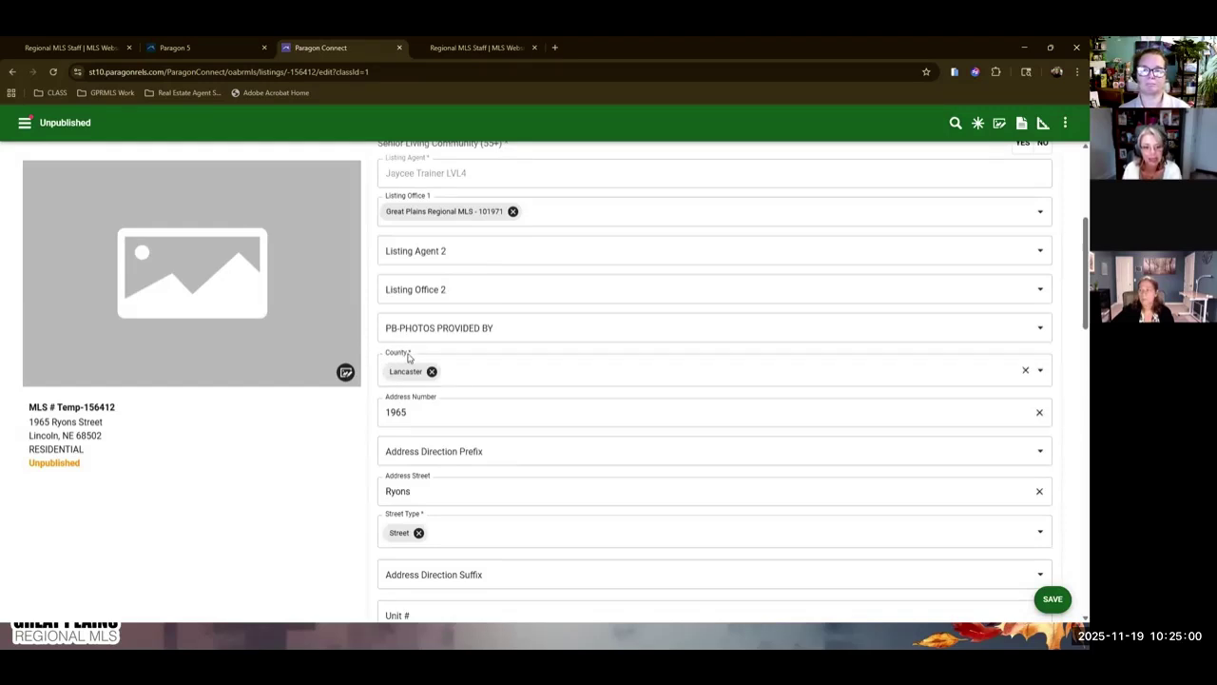
scroll(941, 238, up, 3)
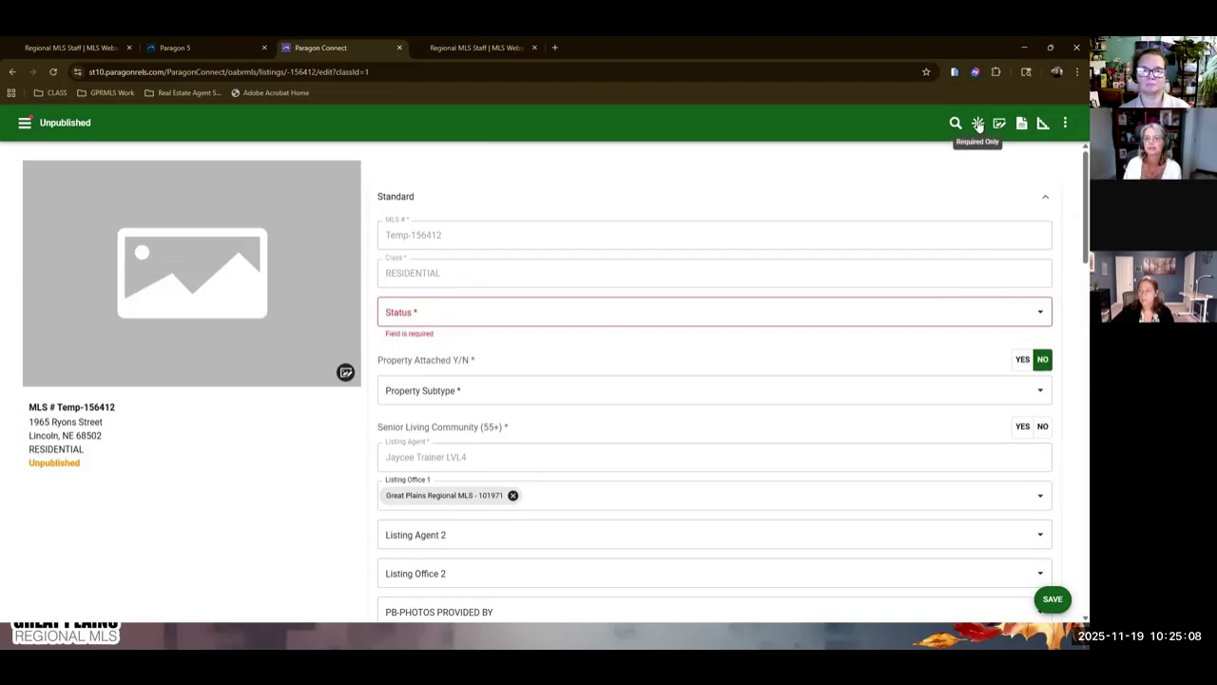
Show only the required fields, look through them, and bring up the Status choices.
click(978, 125)
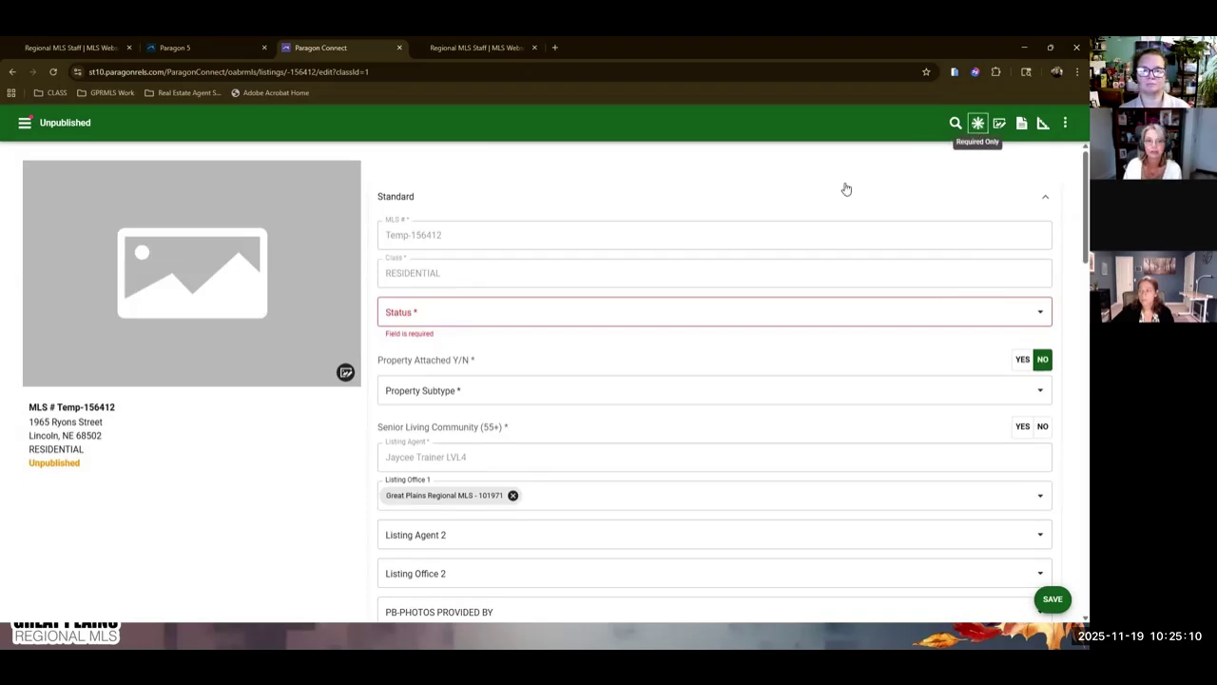
scroll(657, 194, down, 10)
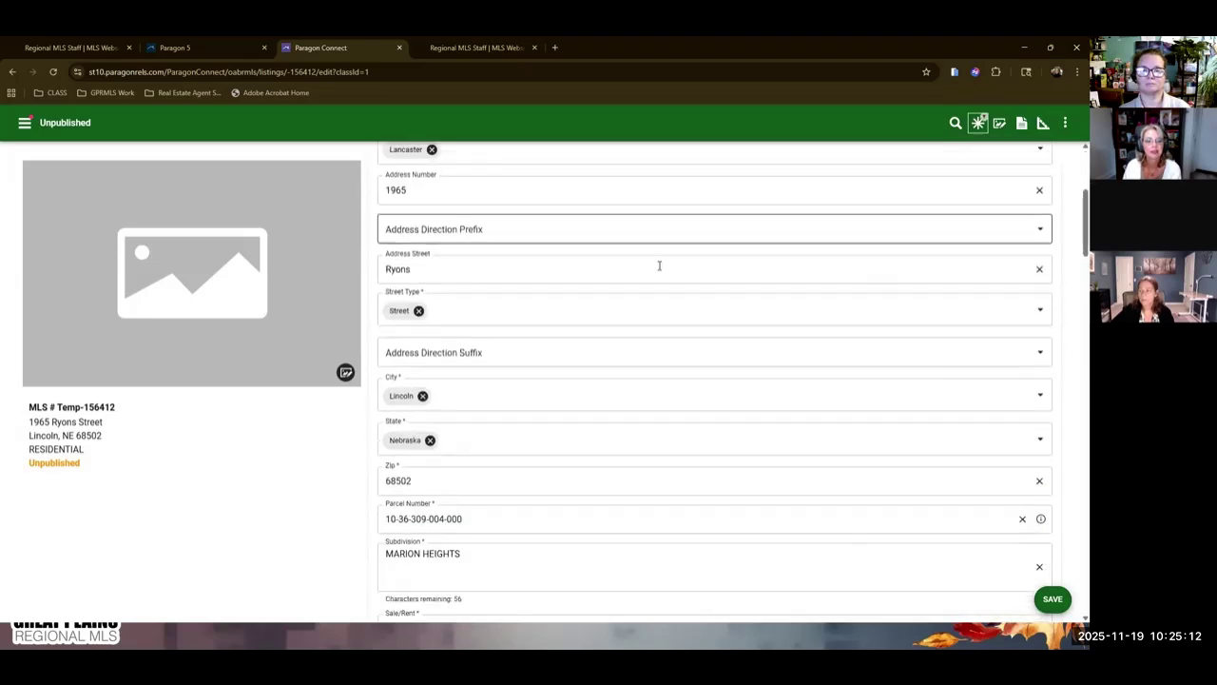
scroll(693, 338, down, 2)
scroll(688, 307, up, 7)
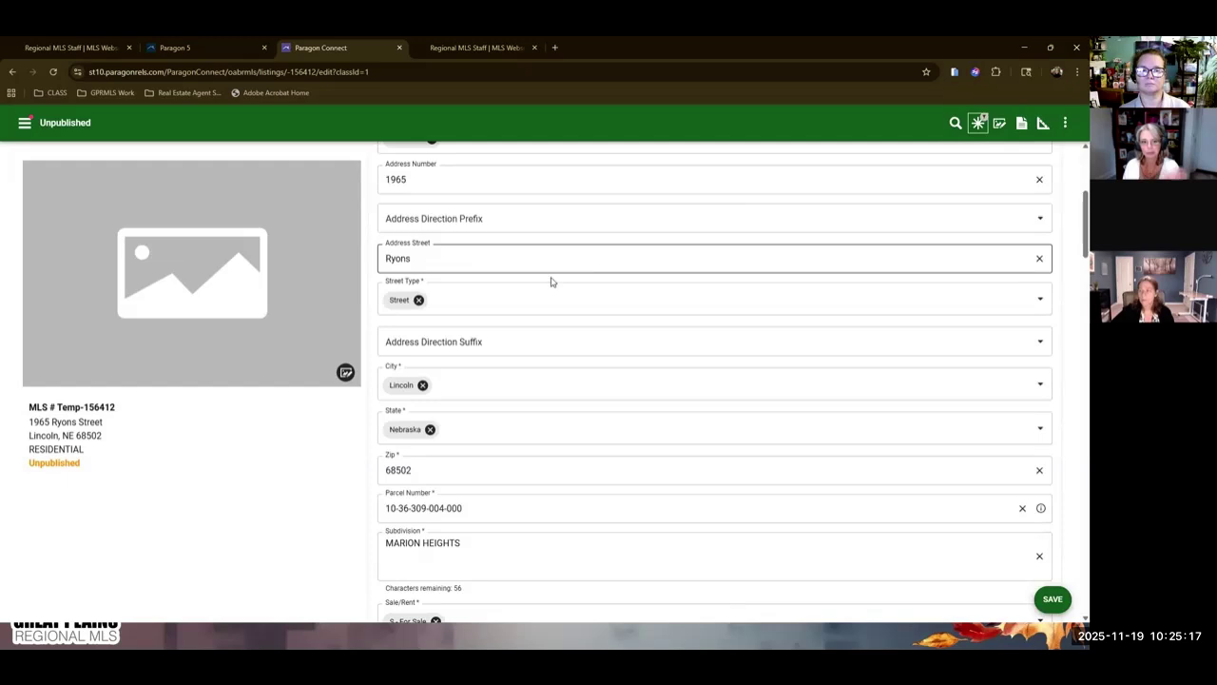
scroll(551, 279, down, 4)
scroll(594, 400, down, 2)
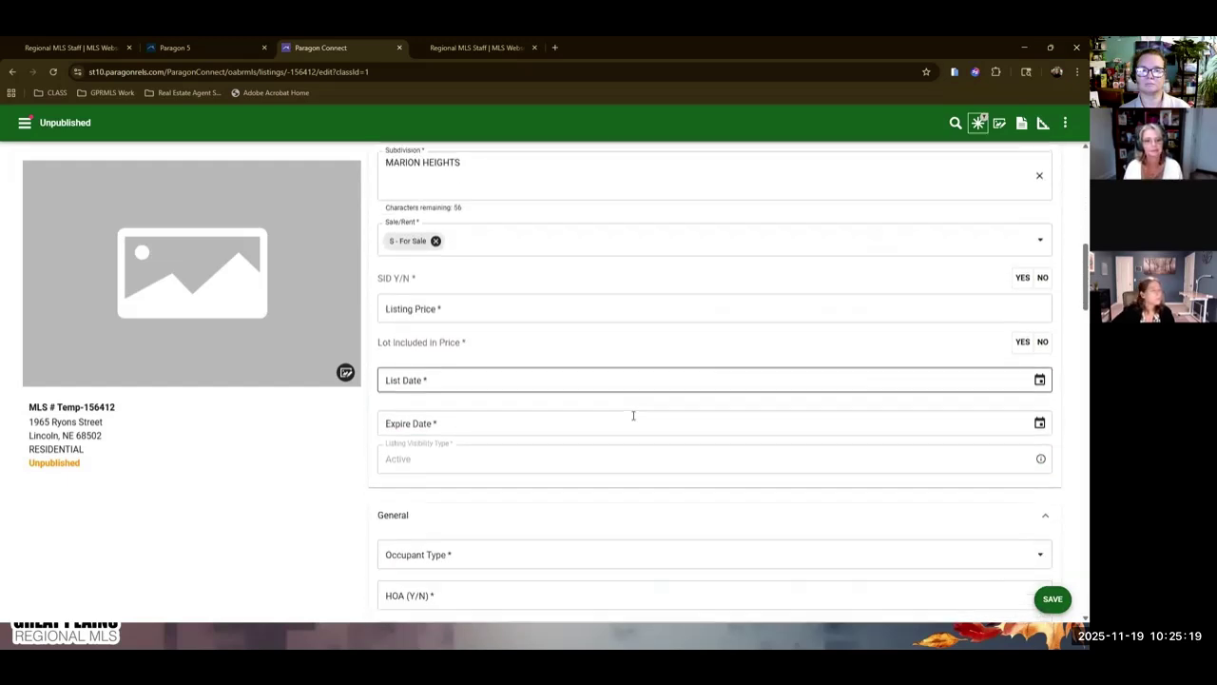
scroll(610, 323, down, 3)
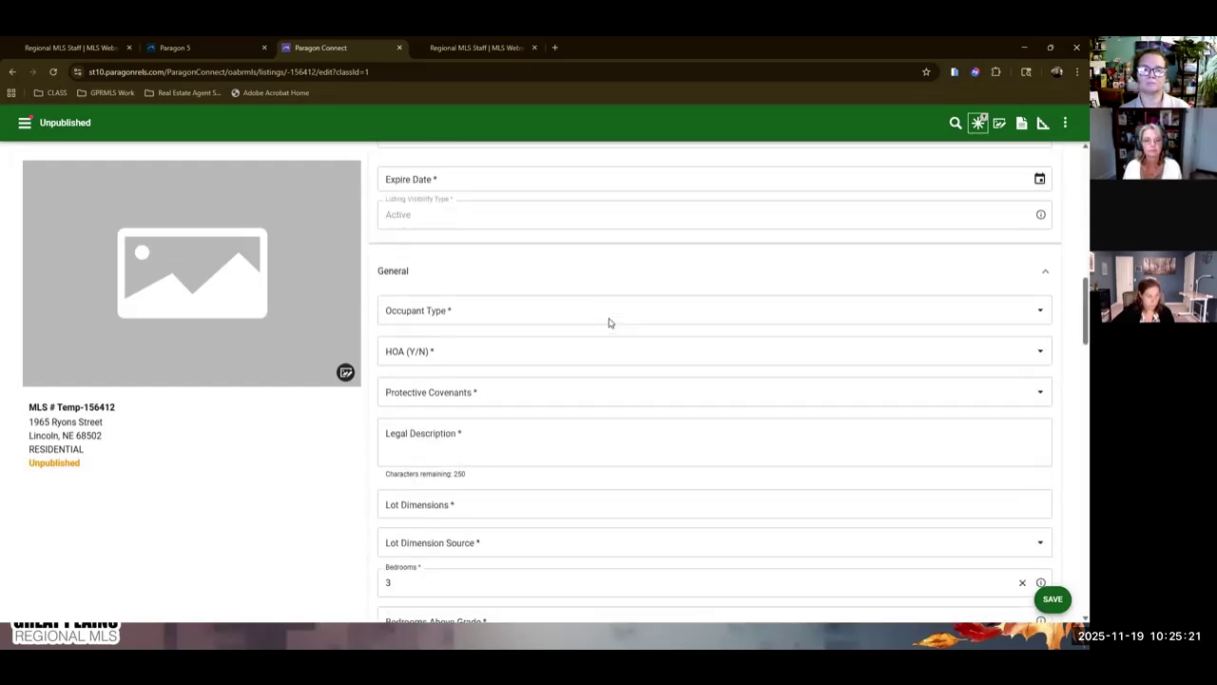
scroll(608, 320, up, 8)
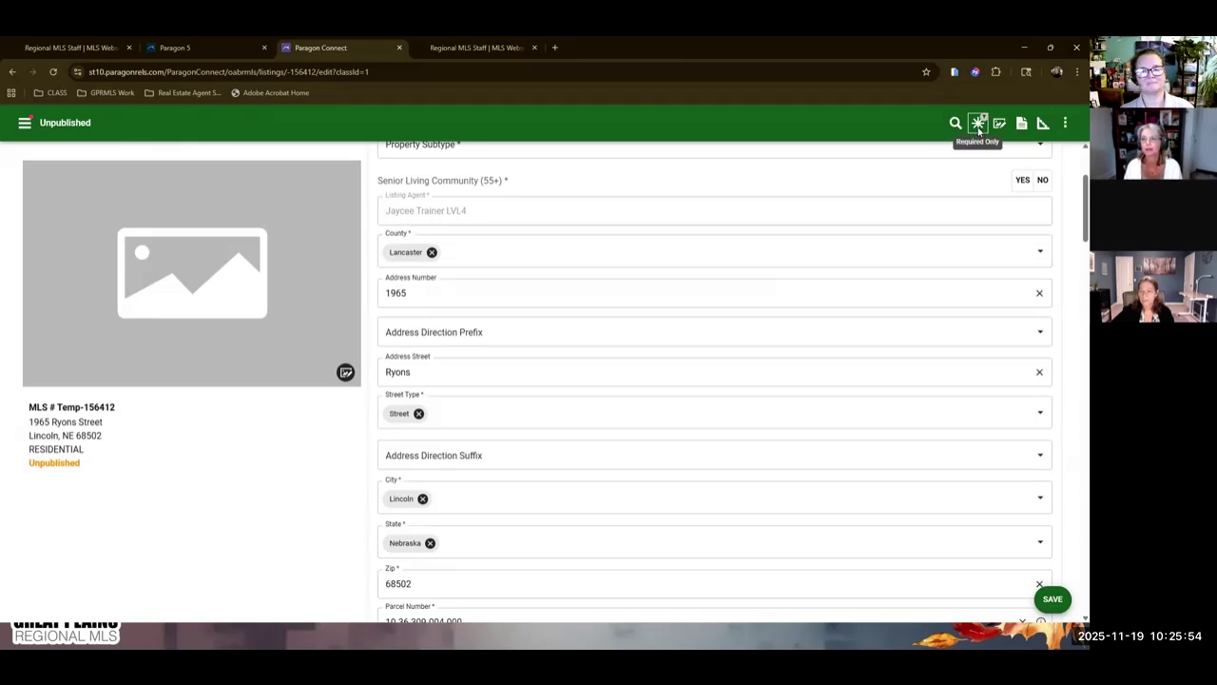
click(978, 125)
scroll(525, 366, down, 3)
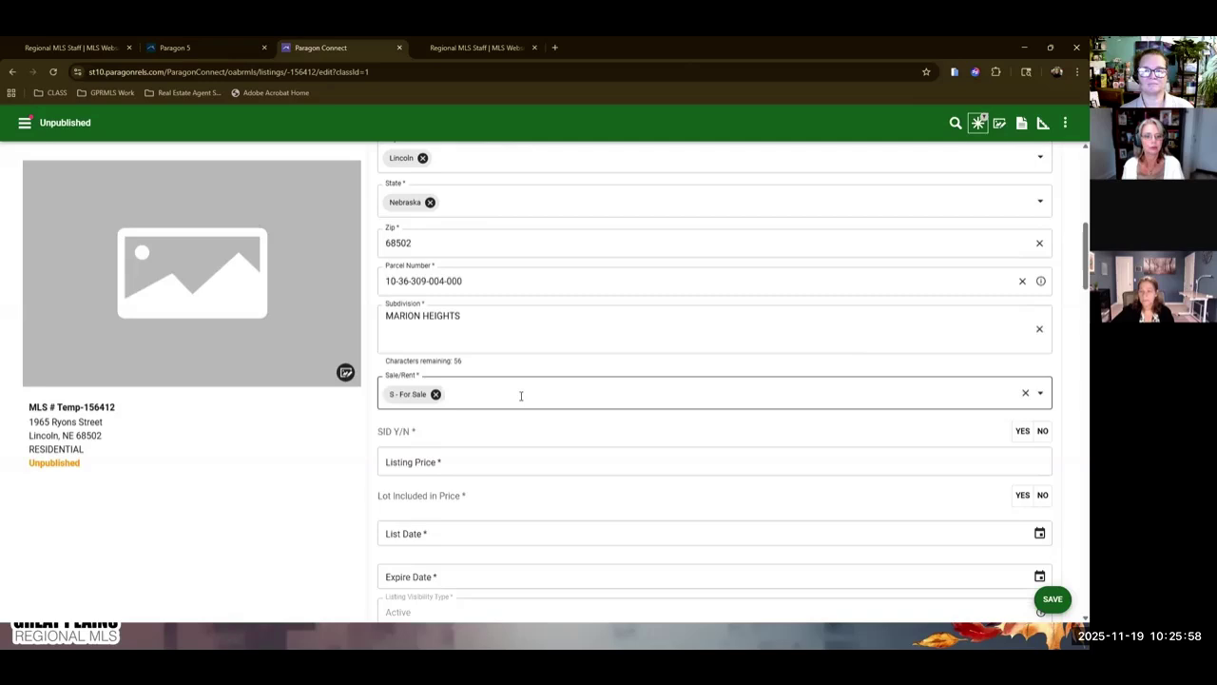
scroll(521, 396, up, 6)
click(1041, 236)
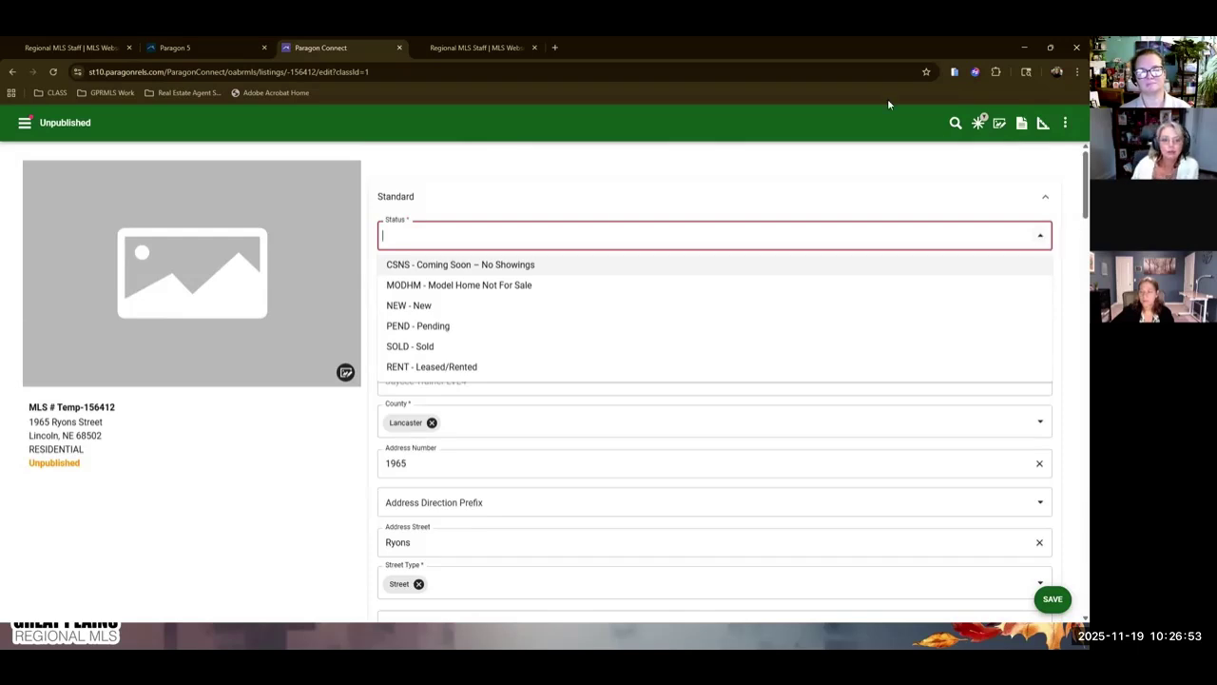
Change the Status from NEW - New to CSNS - Coming Soon – No Showings.
click(435, 306)
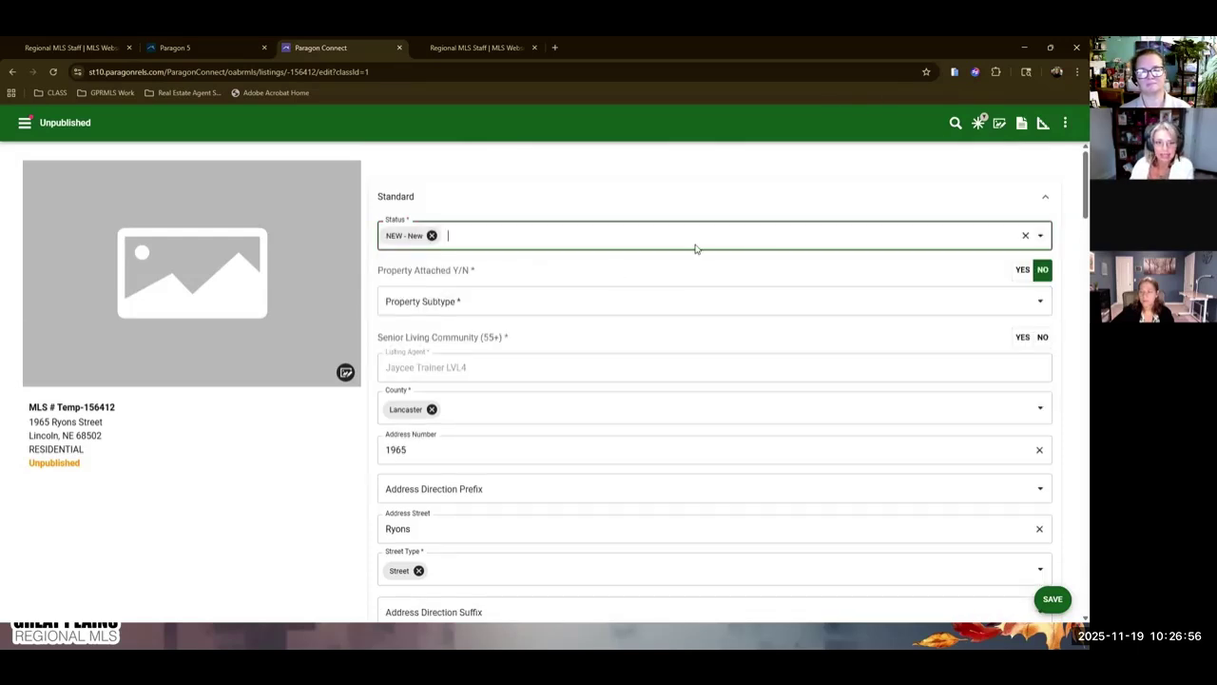
click(882, 230)
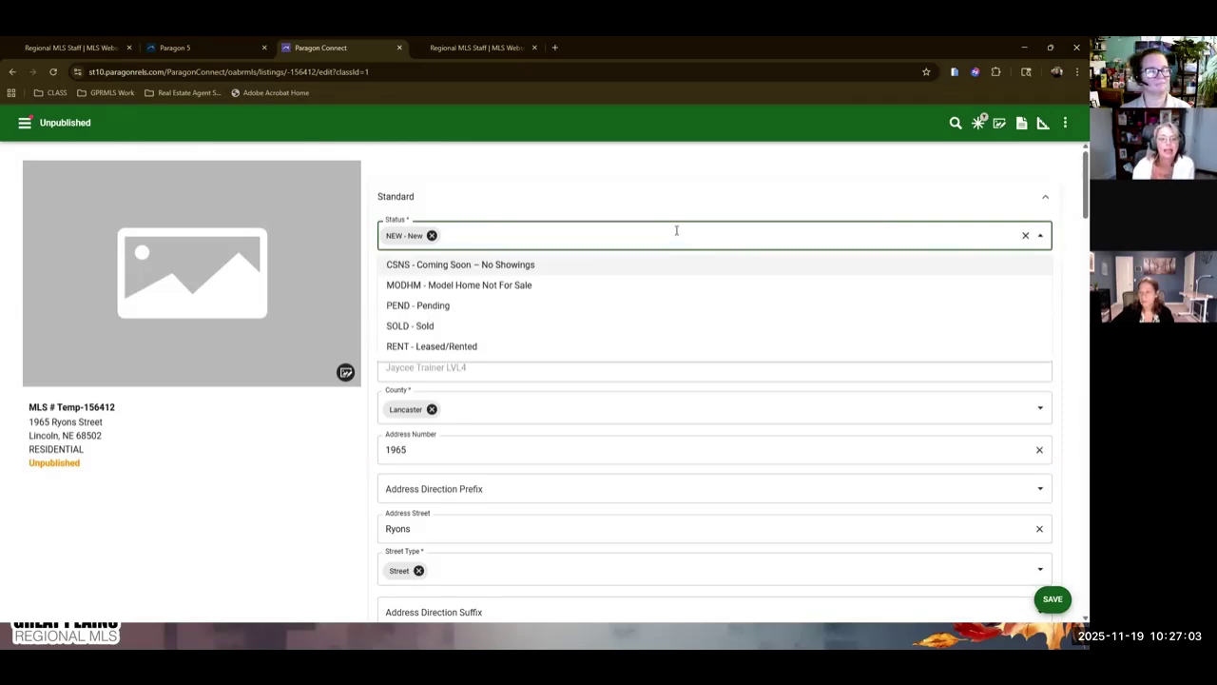
click(524, 264)
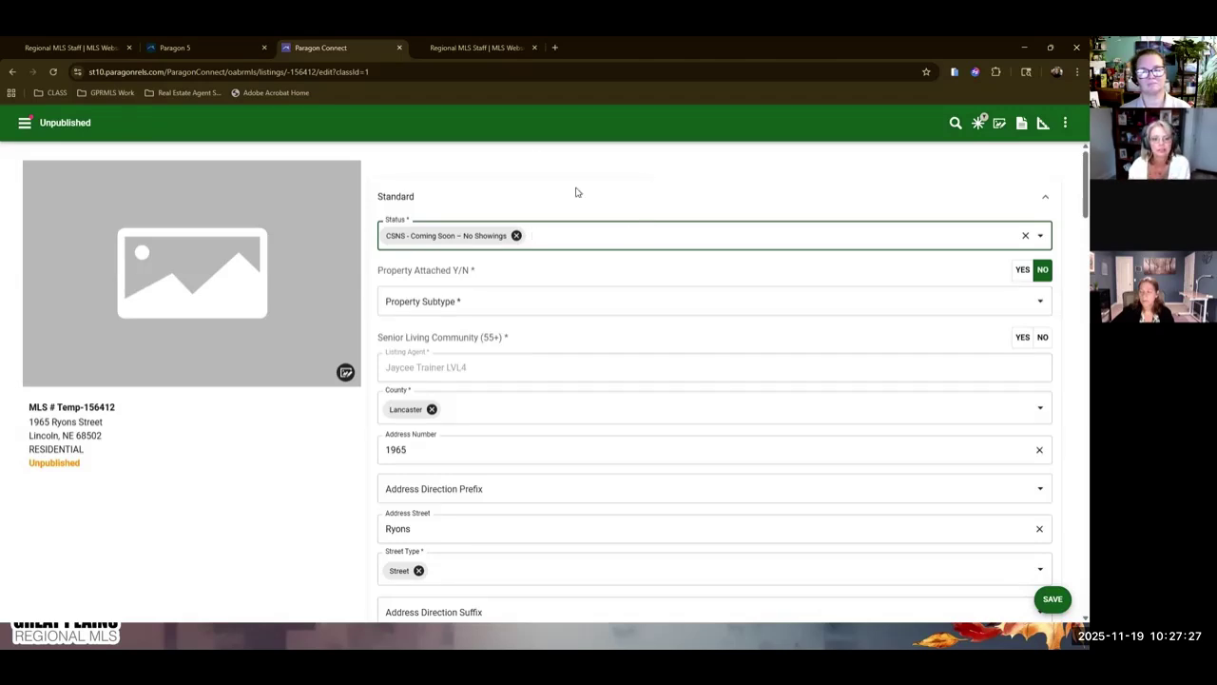
scroll(853, 299, down, 5)
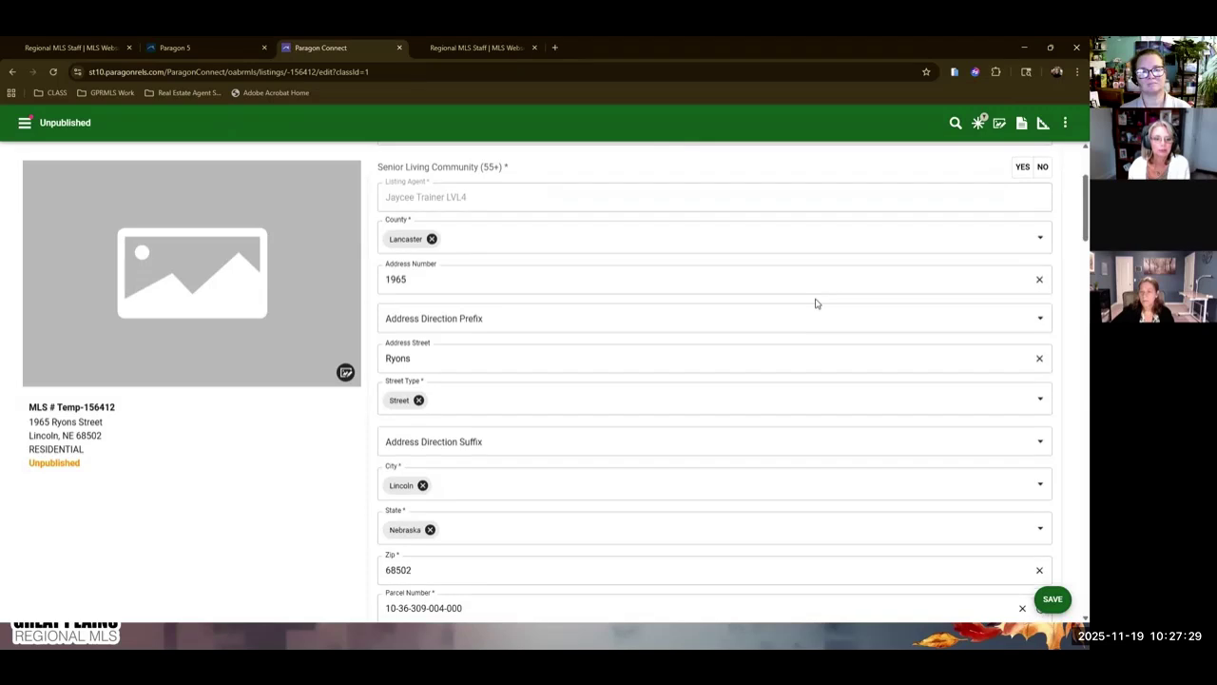
scroll(808, 306, down, 2)
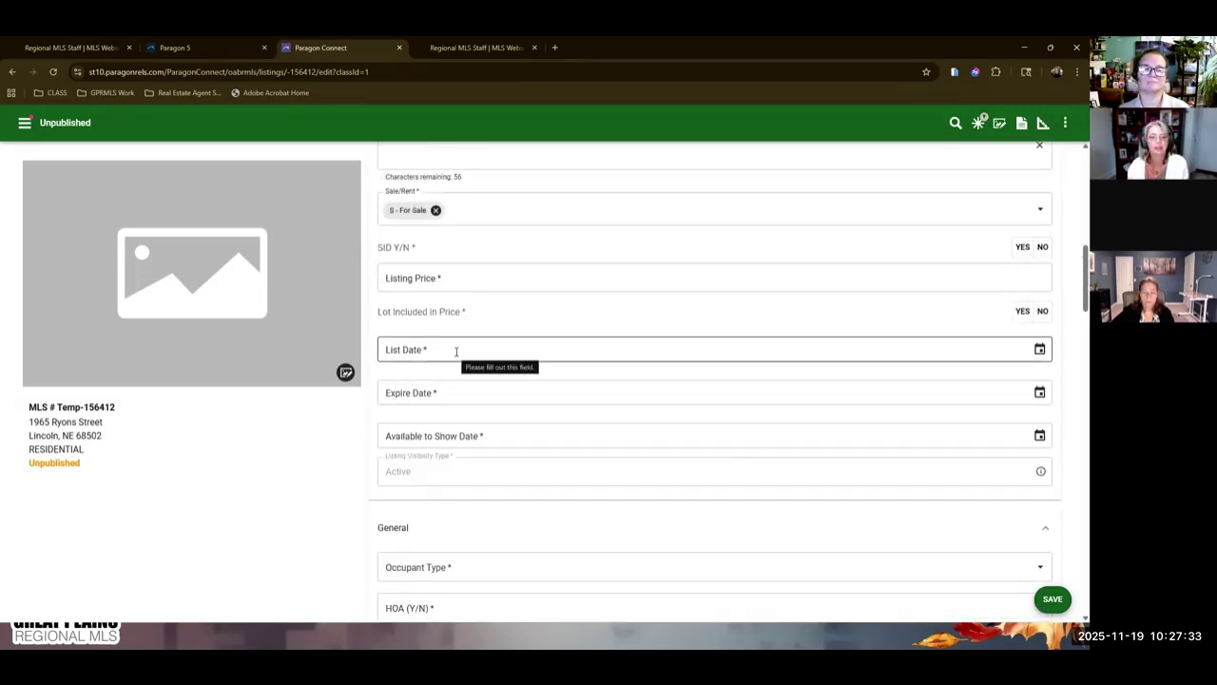
Pick 11/19/2025 as the List Date and 12/31/2025 as the Expire Date.
click(661, 348)
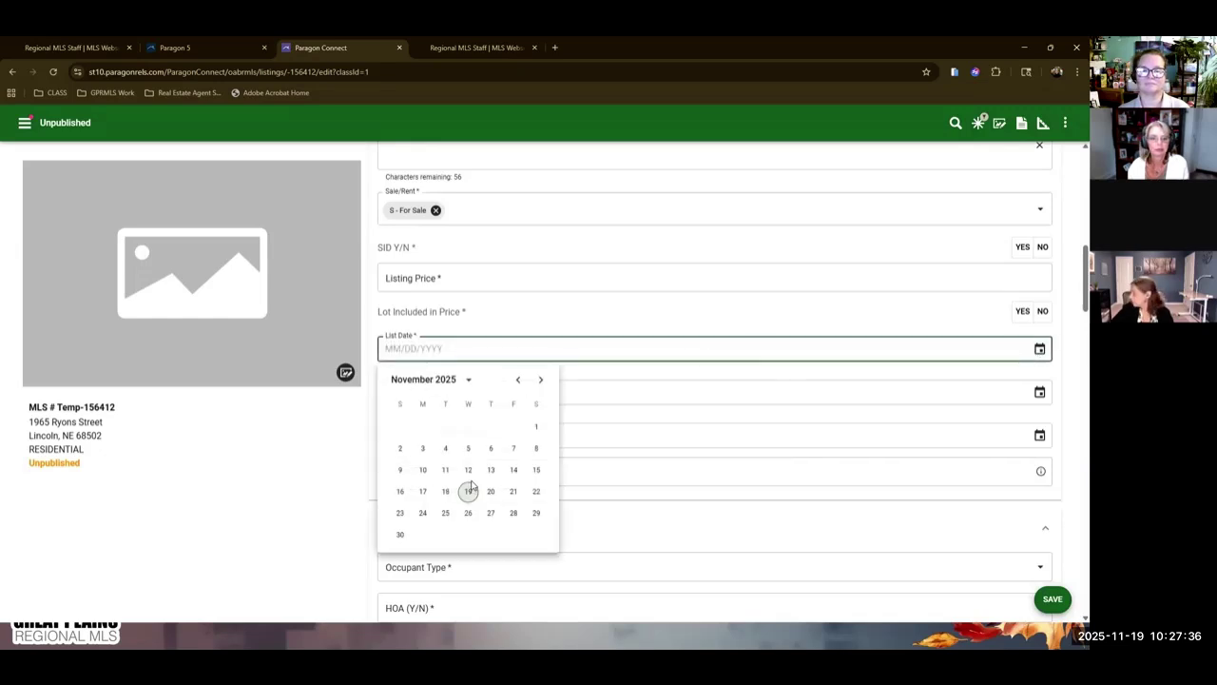
click(467, 491)
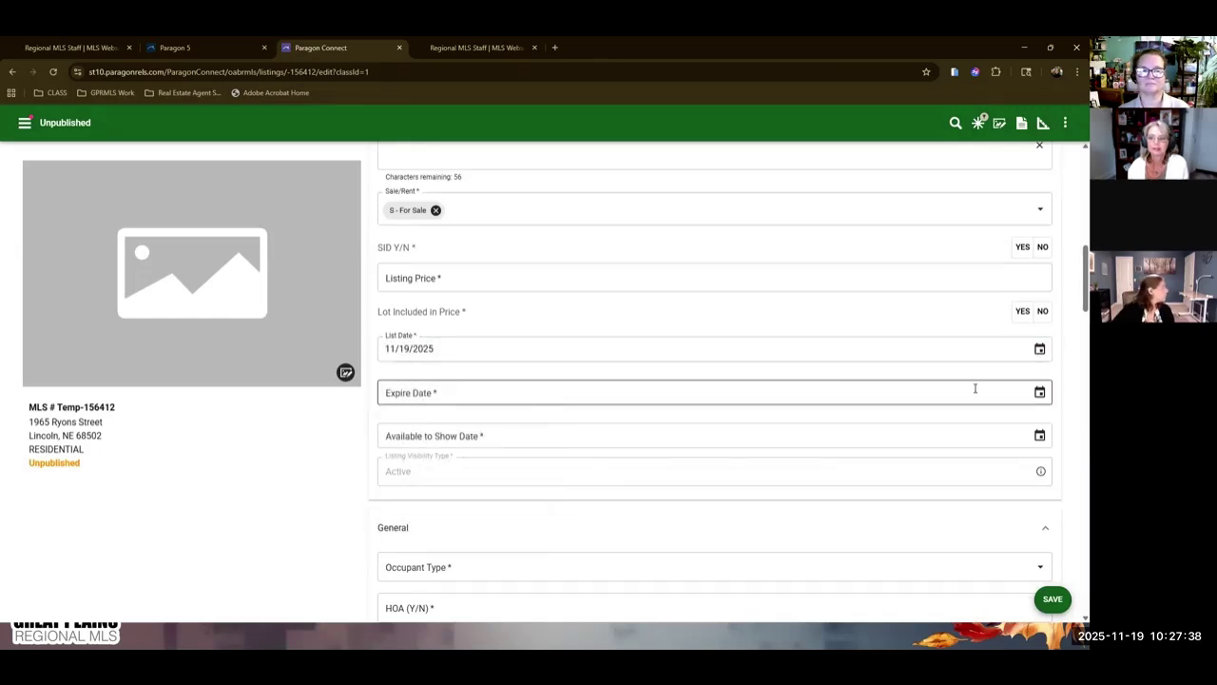
click(1041, 392)
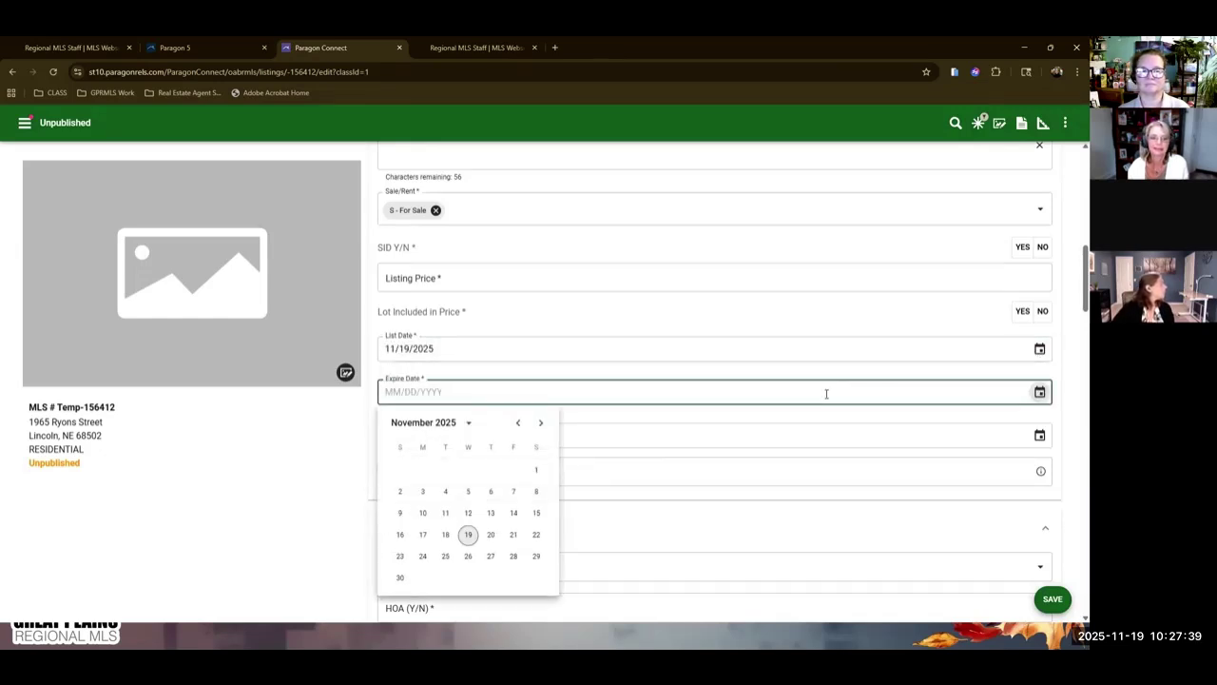
click(540, 423)
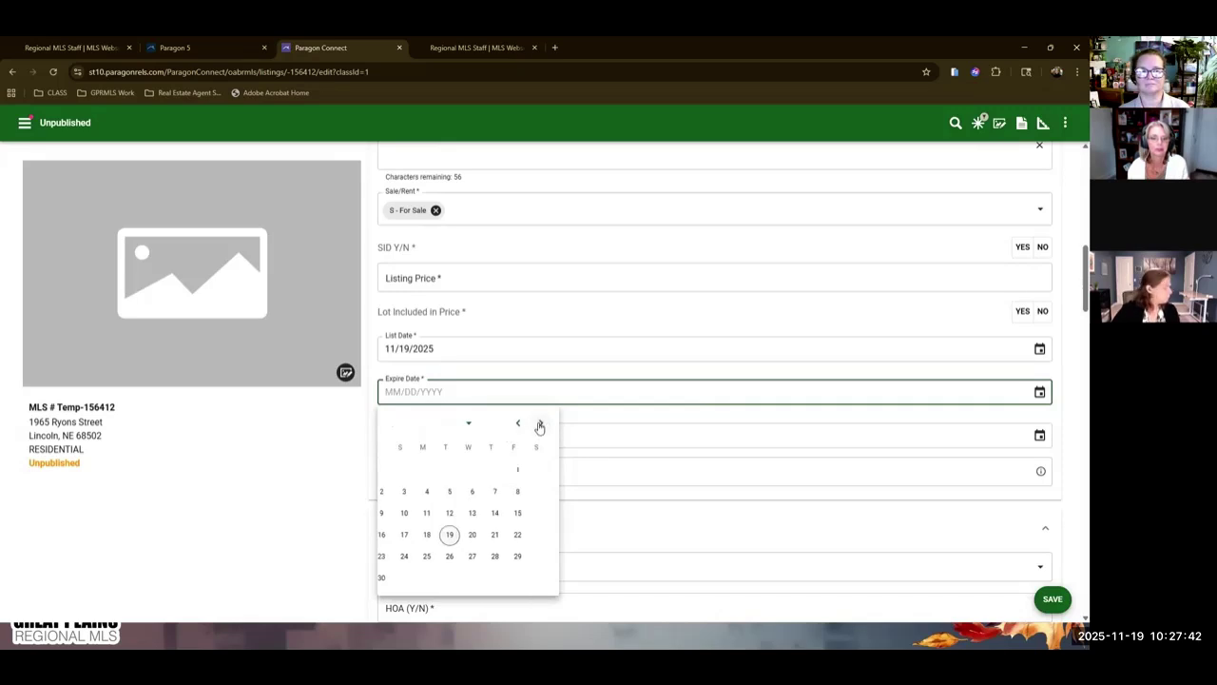
click(468, 557)
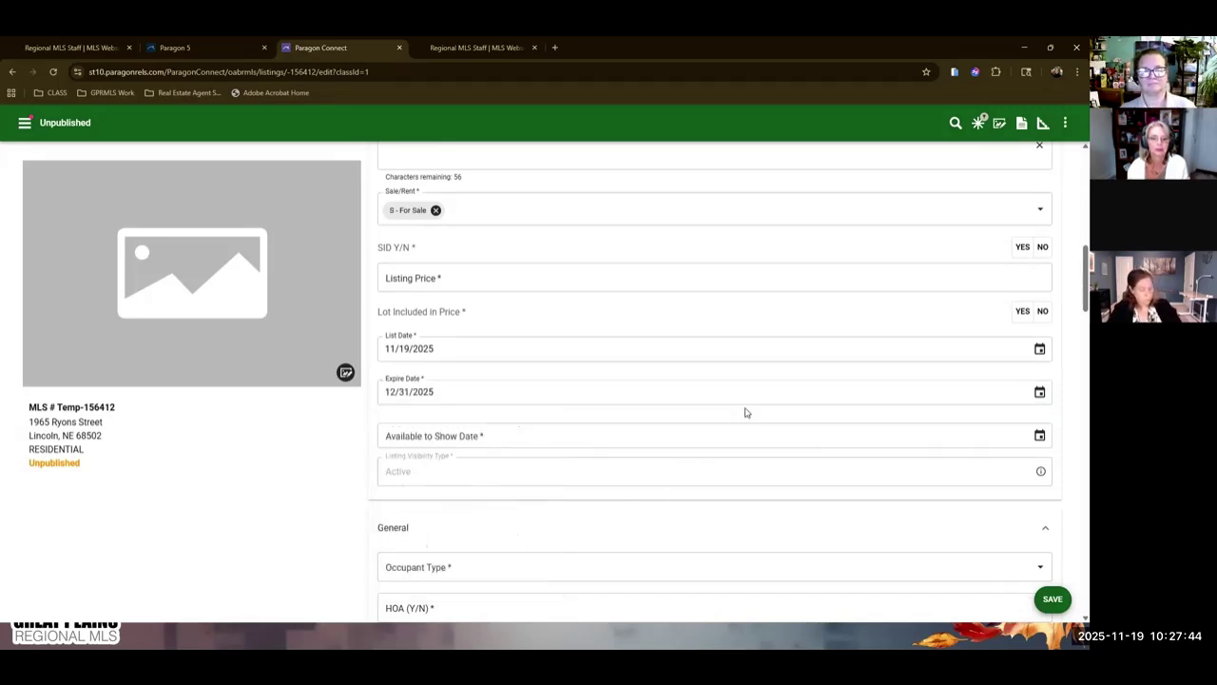
Enter 11/29/2025 as the Available to Show Date, correcting the mistyped year.
click(497, 437)
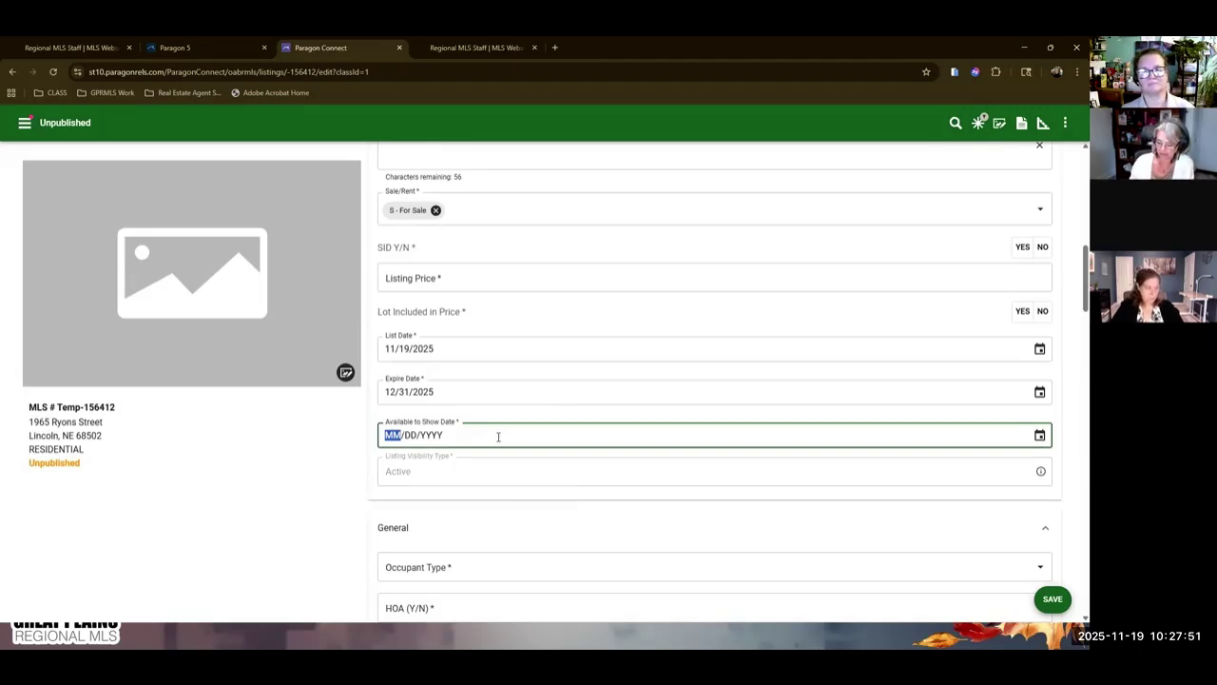
text(11292)
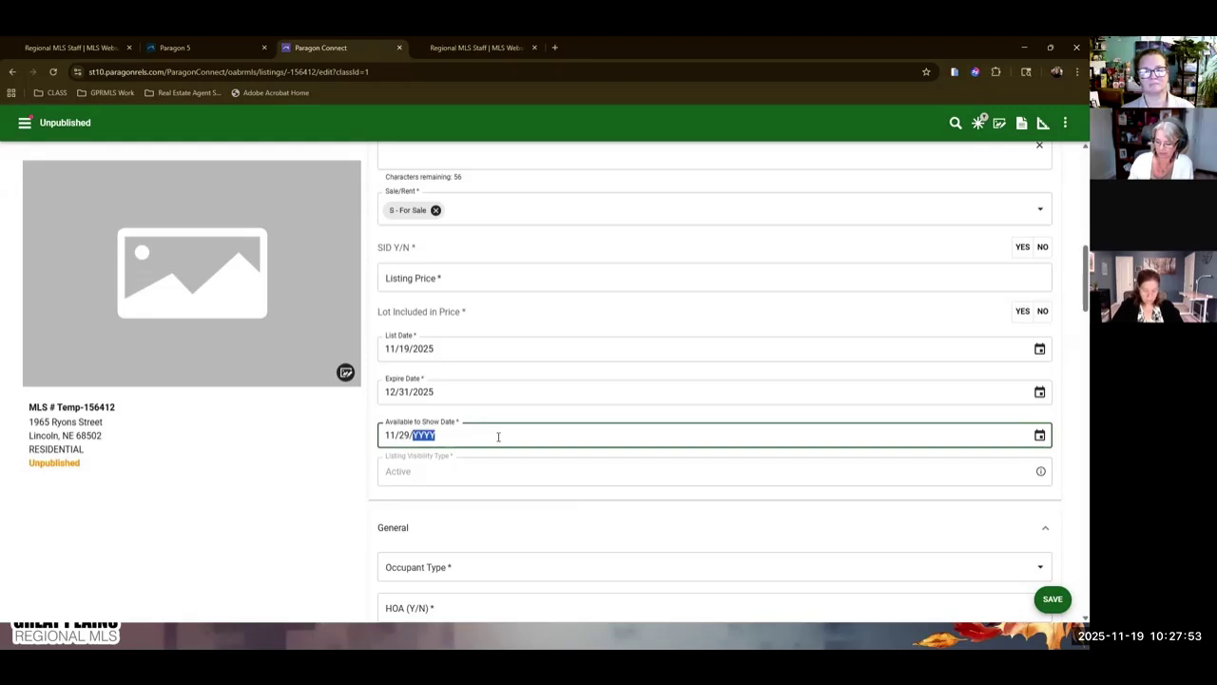
text(5)
key(BackSpace)
text(0025)
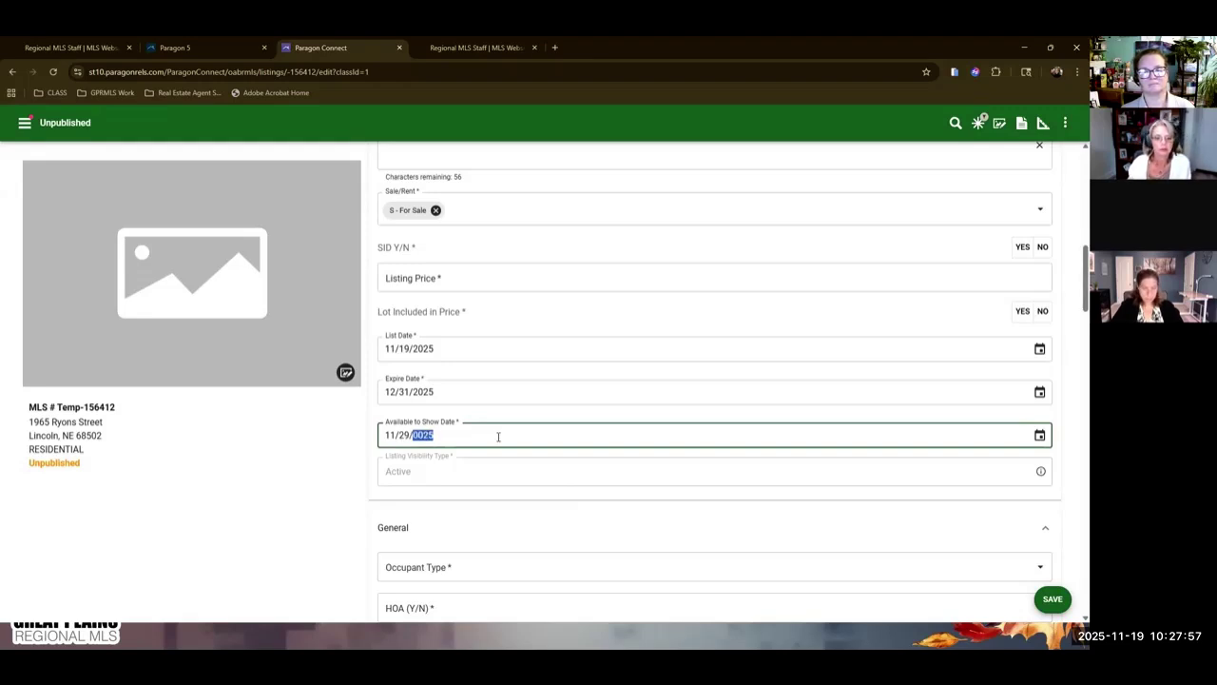
text(2025)
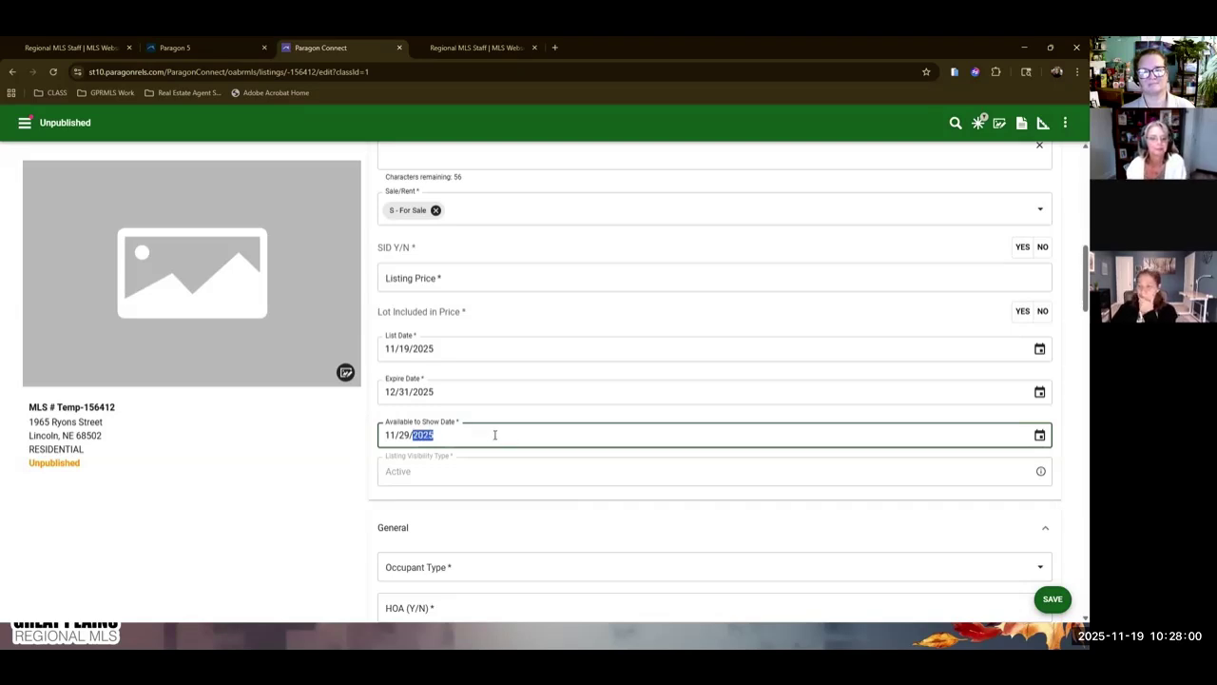
click(331, 500)
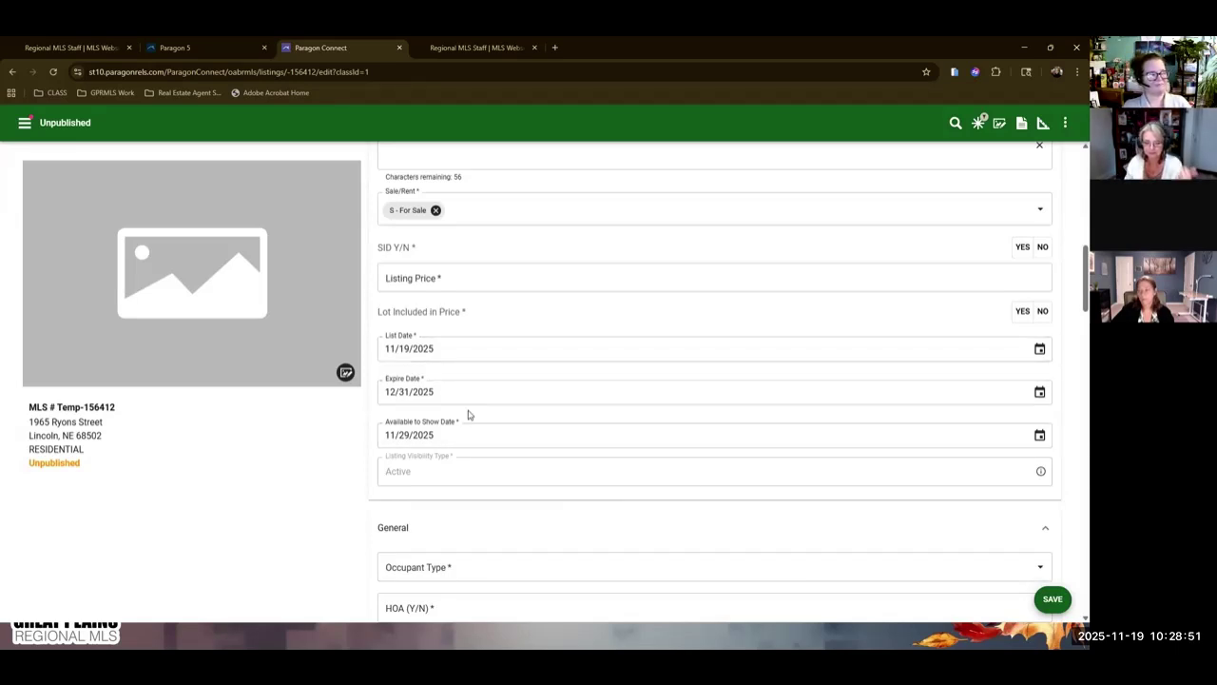
Choose OWN - Owner in the Occupant Type picker and apply it.
scroll(468, 414, down, 1)
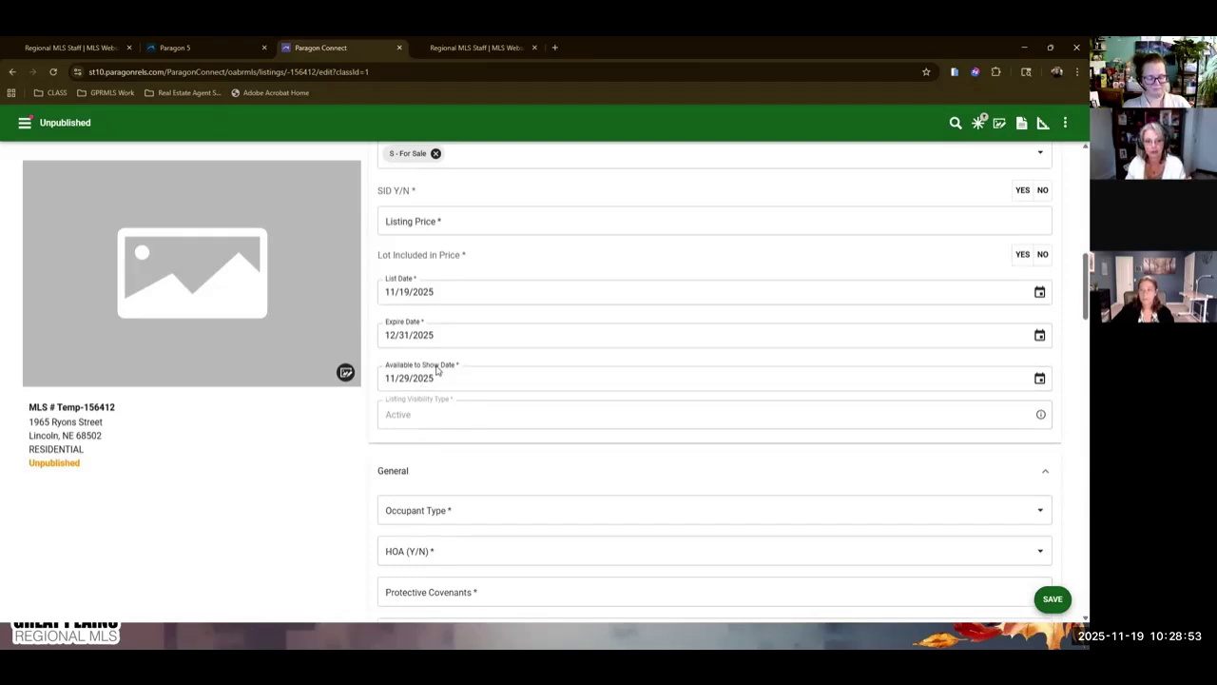
scroll(523, 467, down, 2)
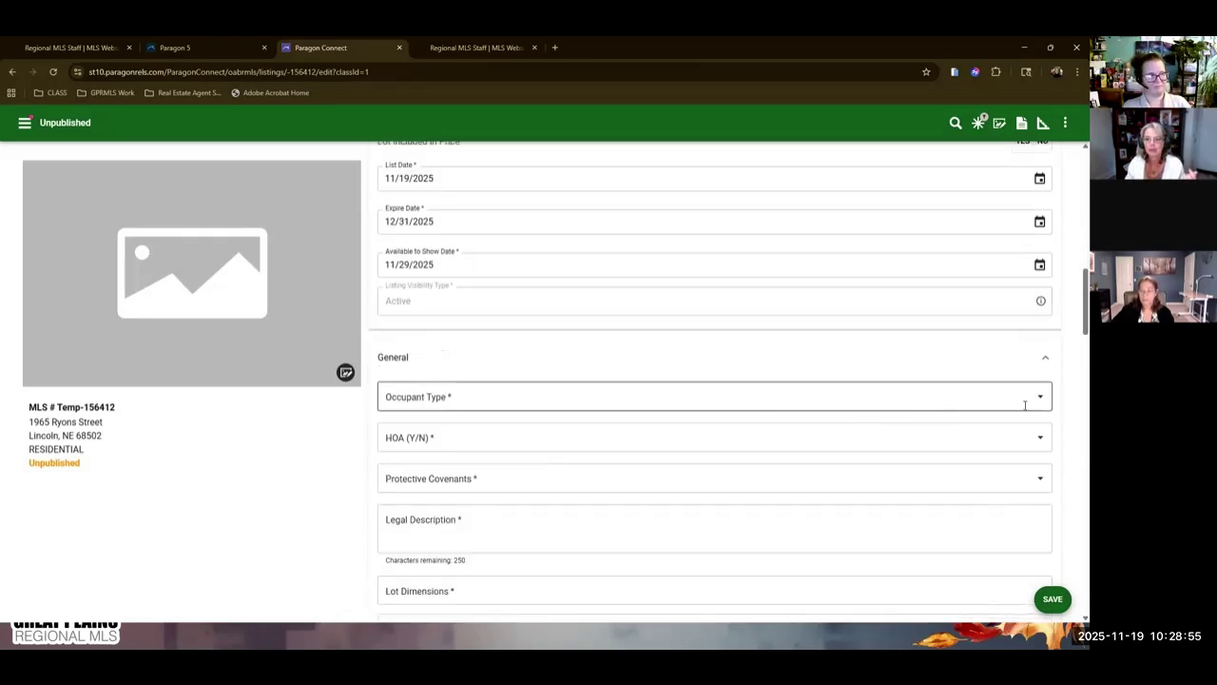
click(1024, 405)
click(488, 221)
click(656, 121)
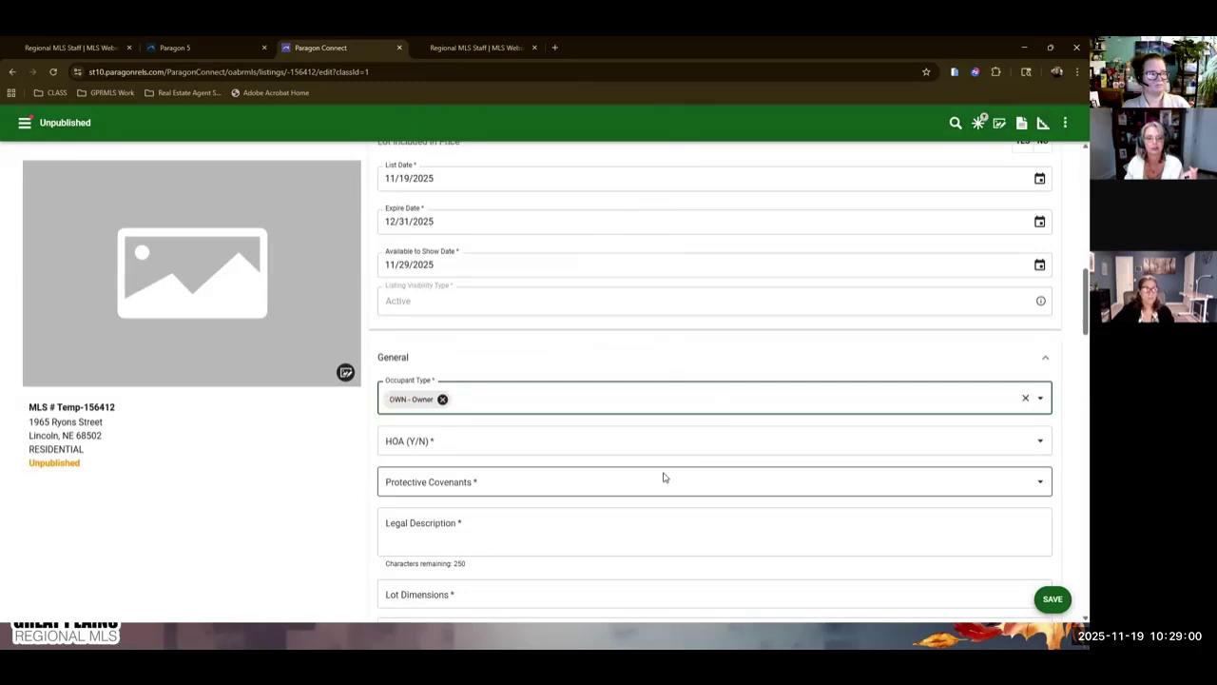
Scroll down the form and open the Lot Size Range choices.
scroll(656, 466, down, 15)
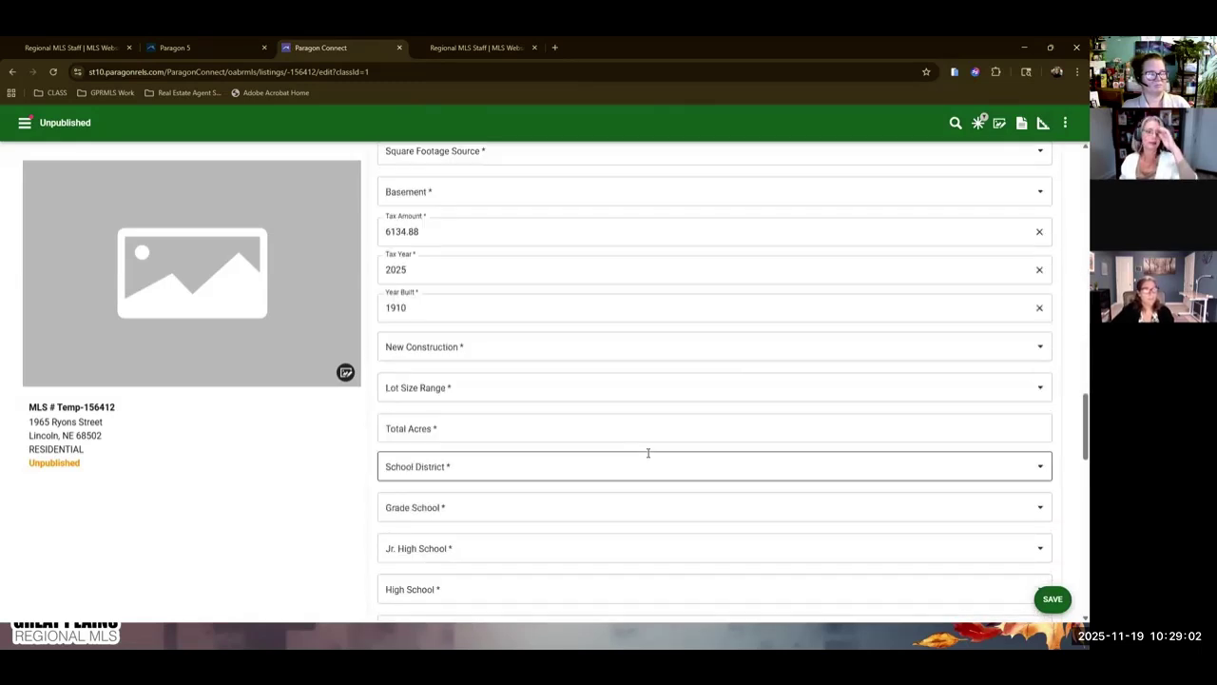
scroll(646, 452, down, 2)
scroll(637, 442, up, 4)
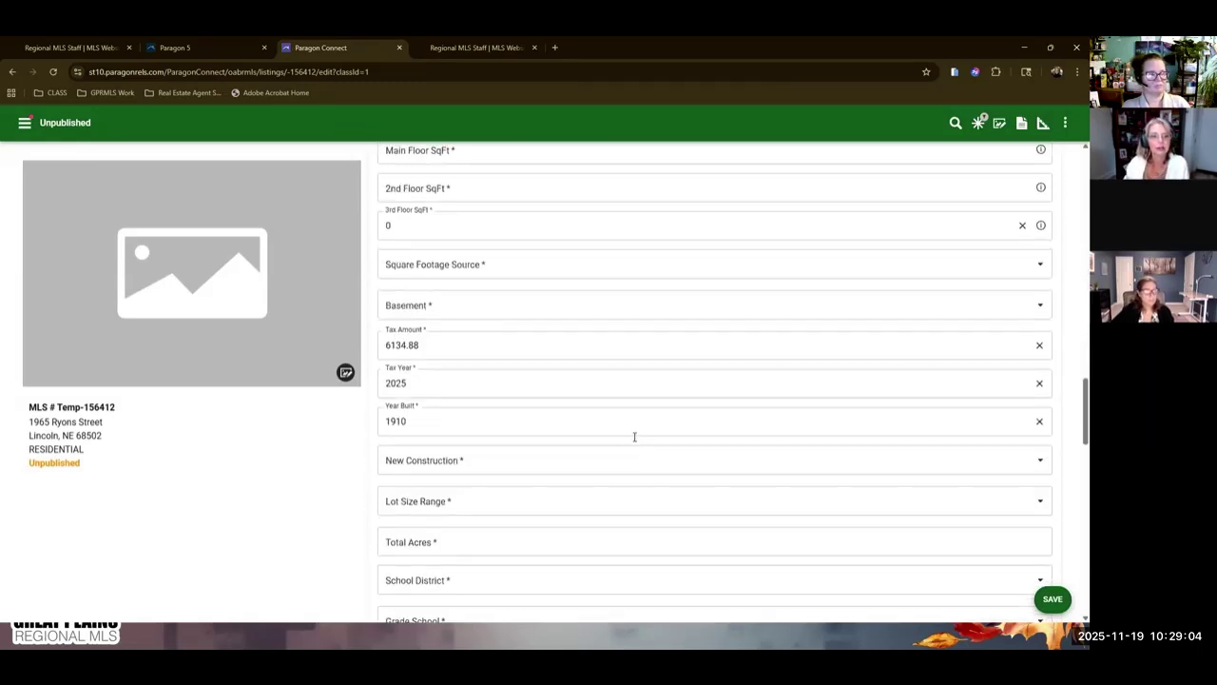
scroll(634, 436, up, 5)
scroll(633, 434, down, 1)
scroll(588, 357, down, 3)
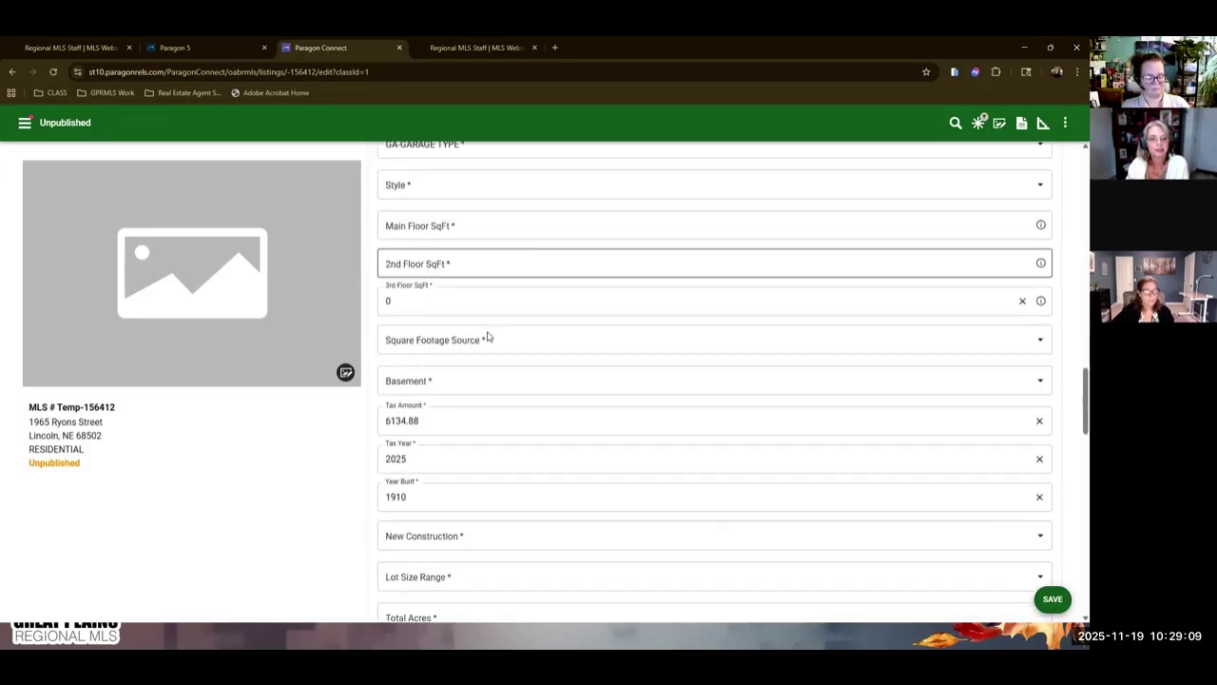
scroll(532, 349, down, 1)
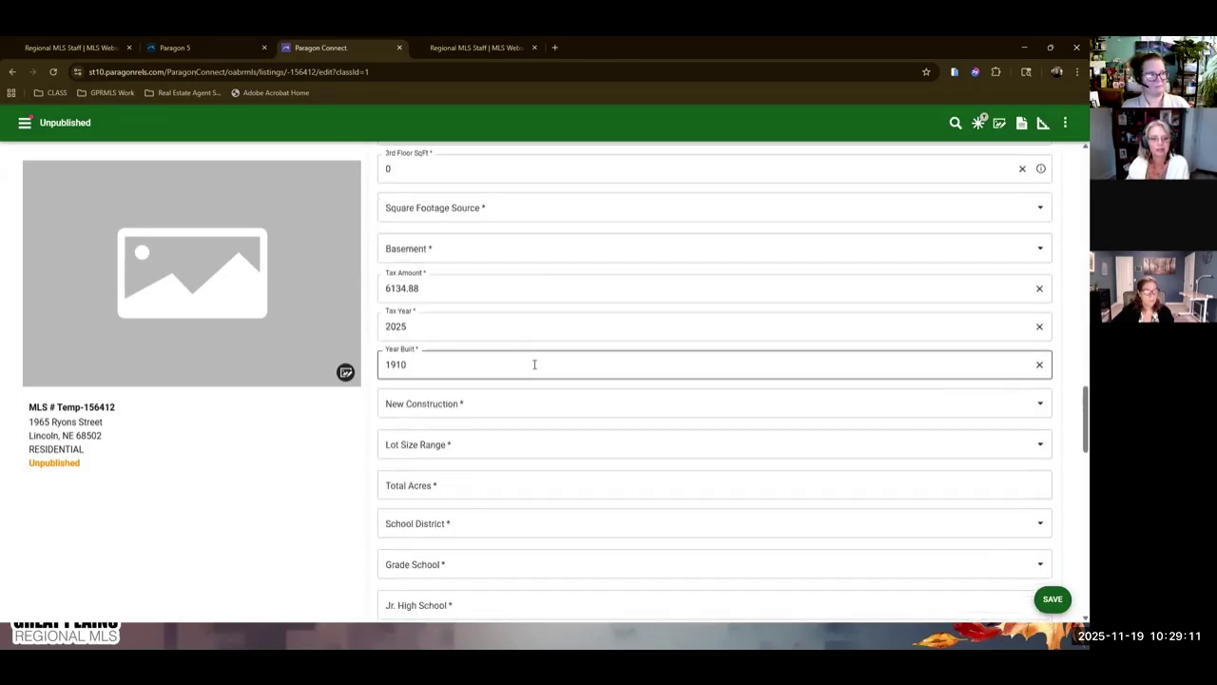
scroll(570, 361, down, 2)
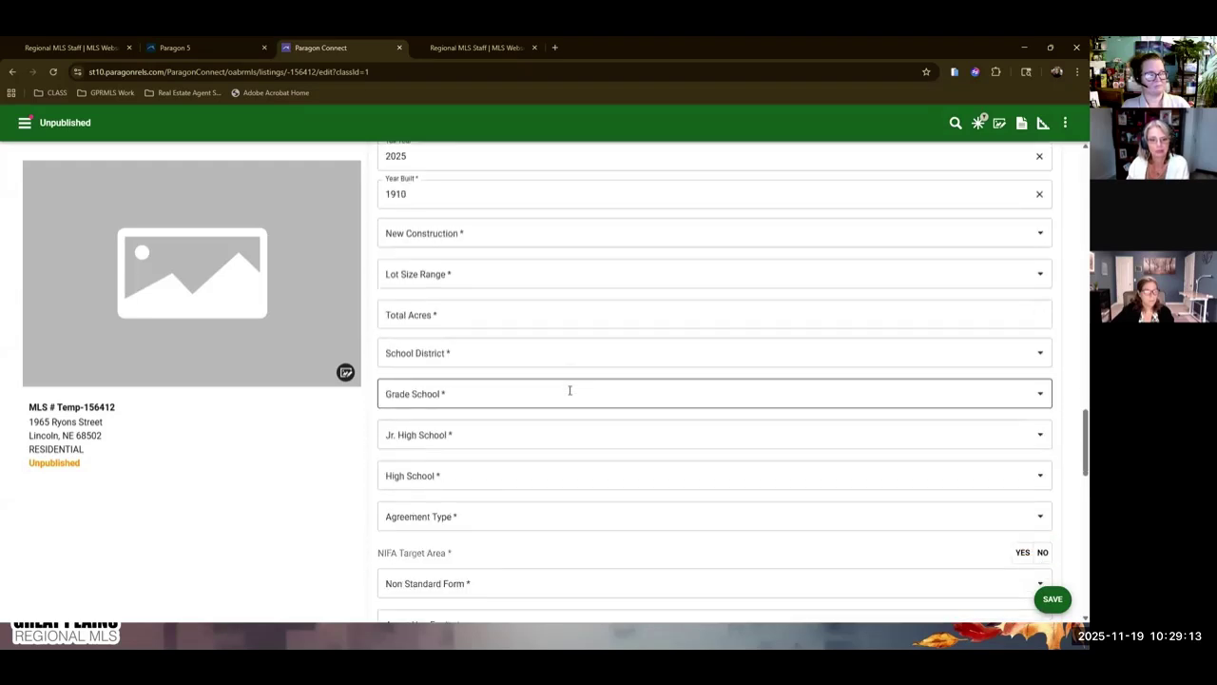
scroll(565, 446, down, 2)
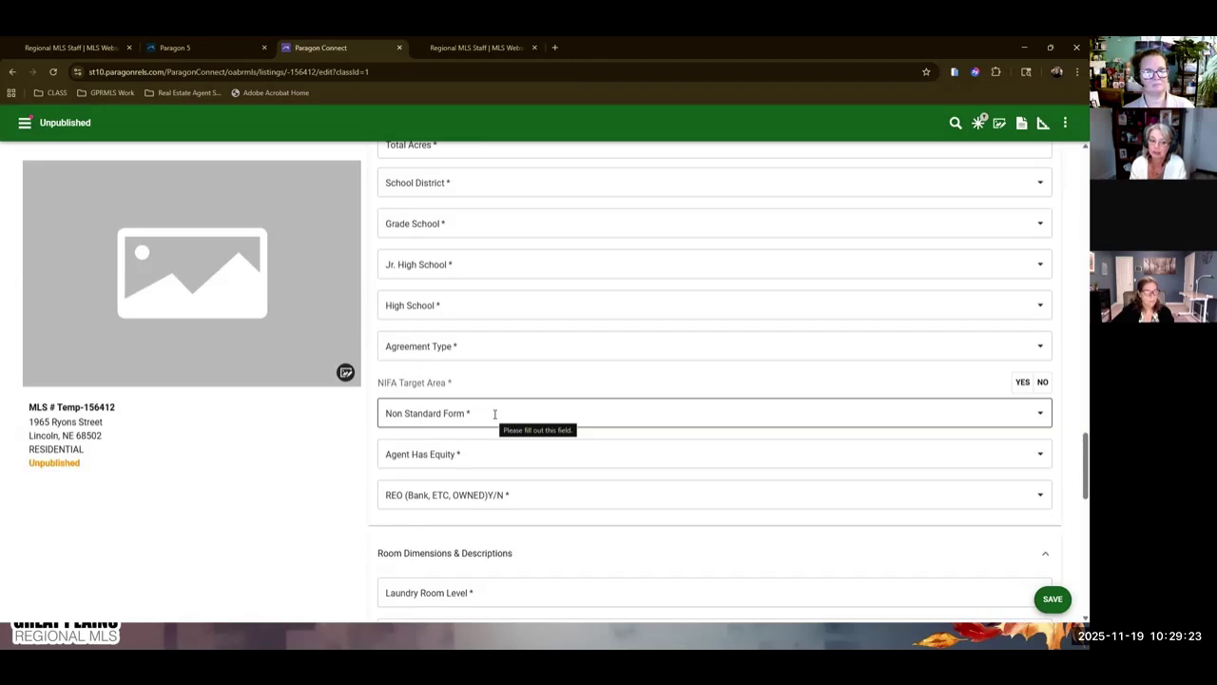
scroll(603, 494, down, 6)
scroll(603, 495, up, 2)
scroll(603, 494, up, 3)
scroll(601, 500, up, 2)
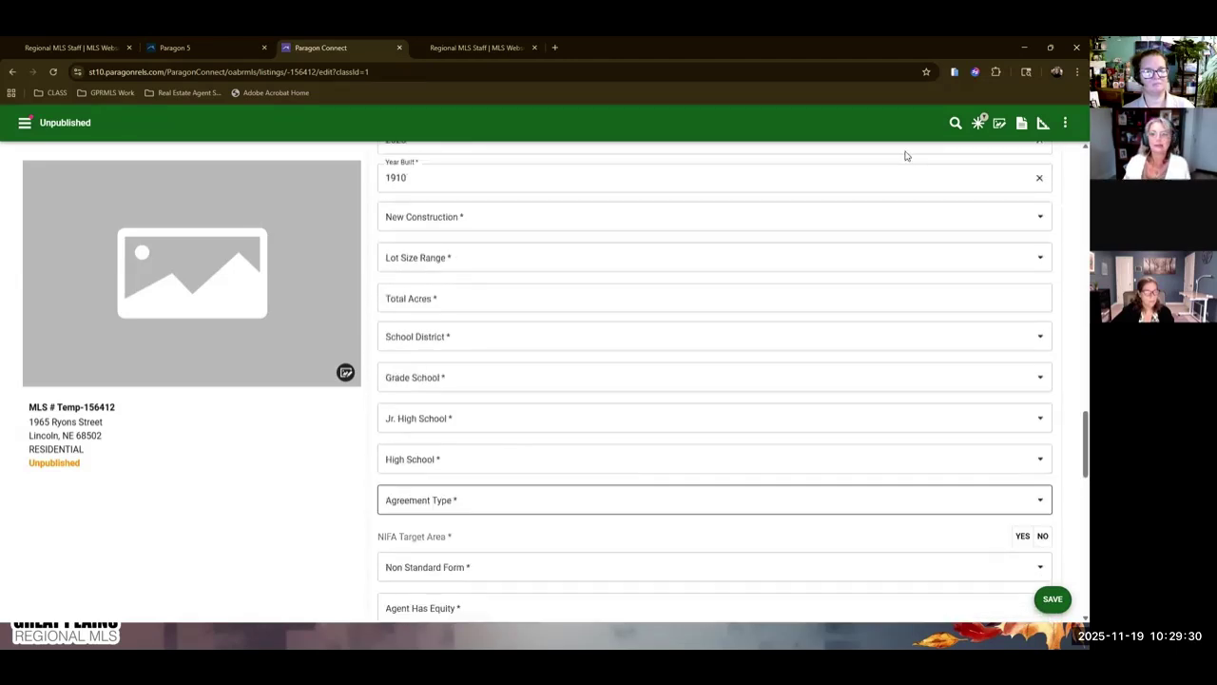
click(516, 212)
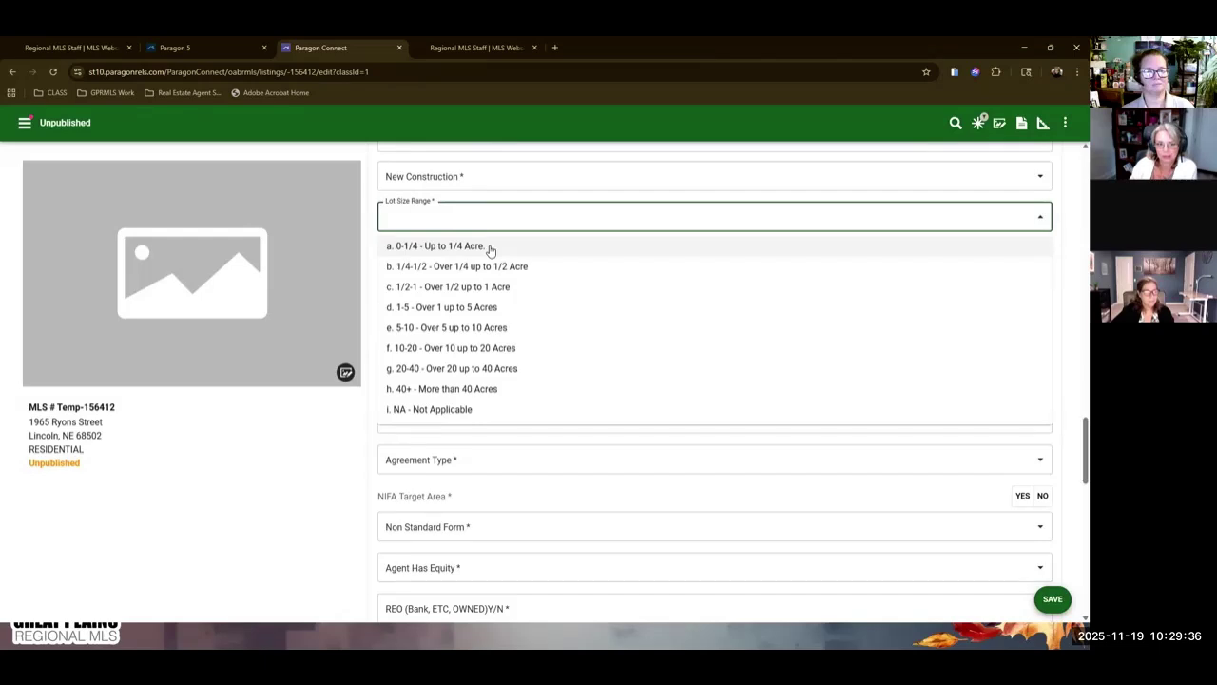
Set Lot Size Range to 'a. 0-1/4 - Up to 1/4 Acre', leaving Total Acres empty for now.
click(490, 248)
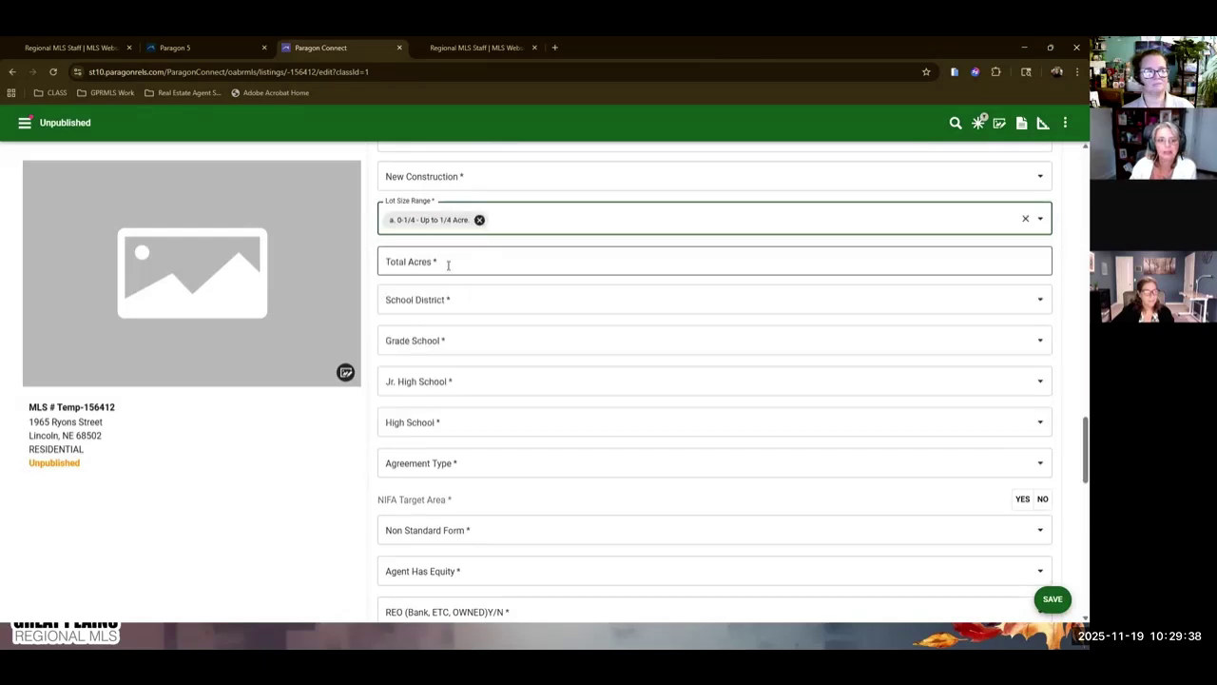
click(448, 265)
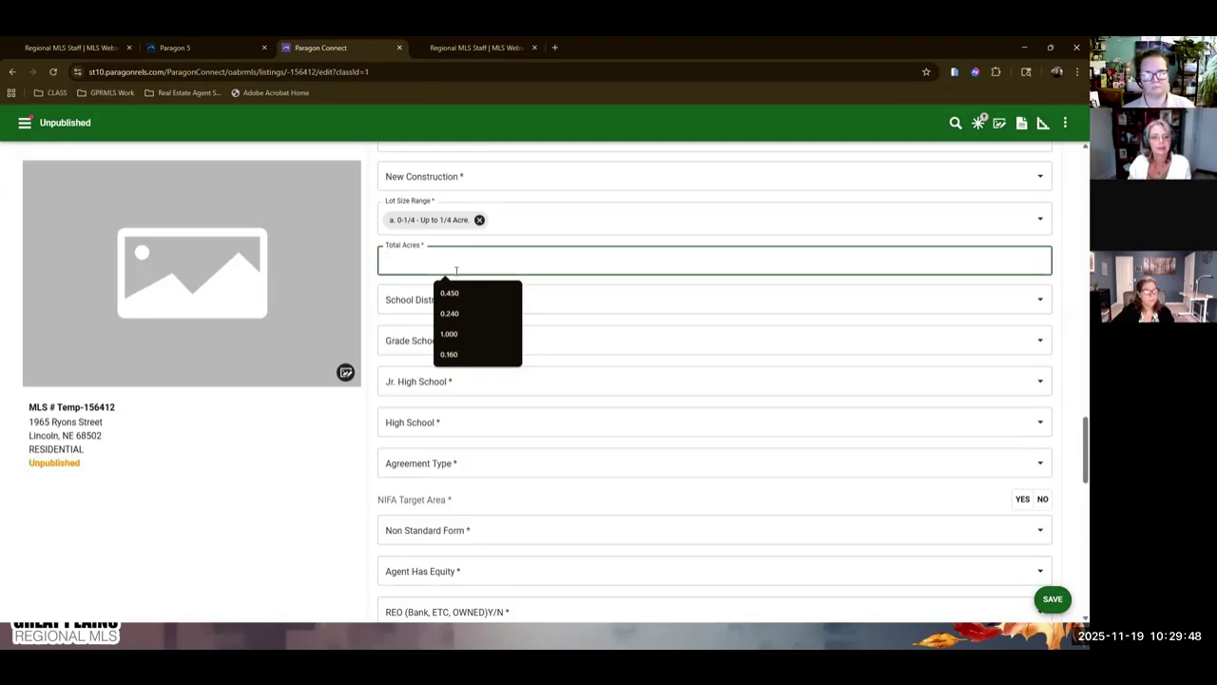
key(Escape)
click(454, 277)
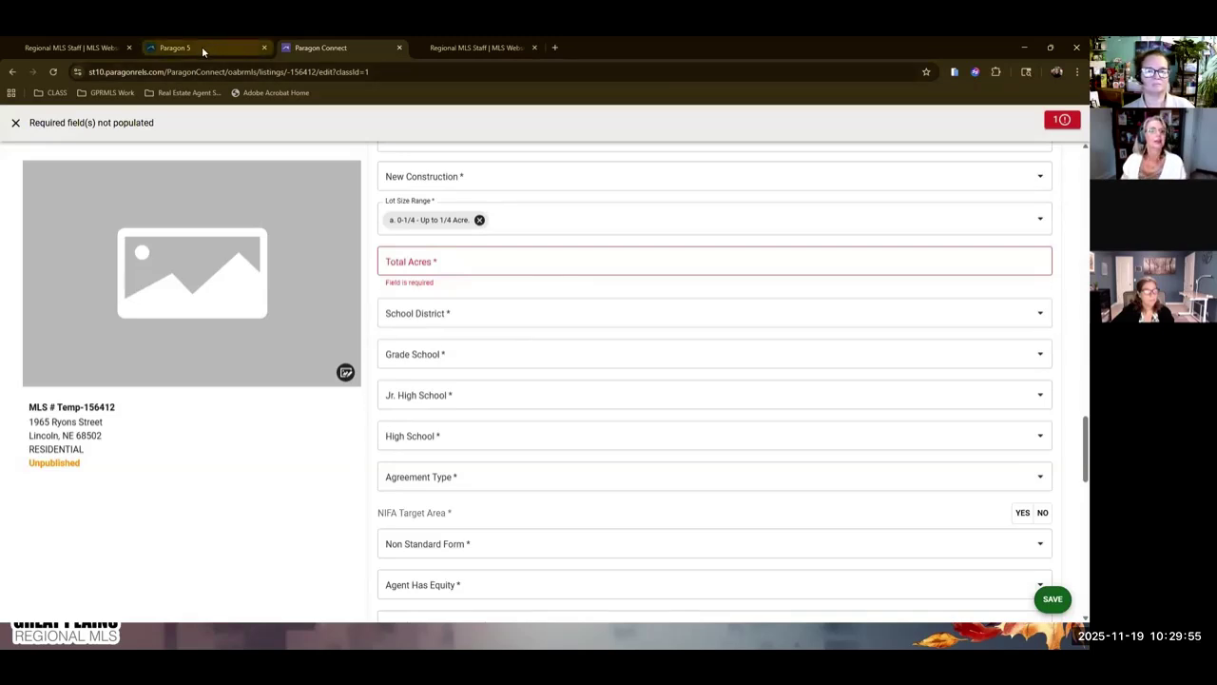
Dismiss the required-fields banner and switch to the Paragon 5 tab.
mouse_move(201, 46)
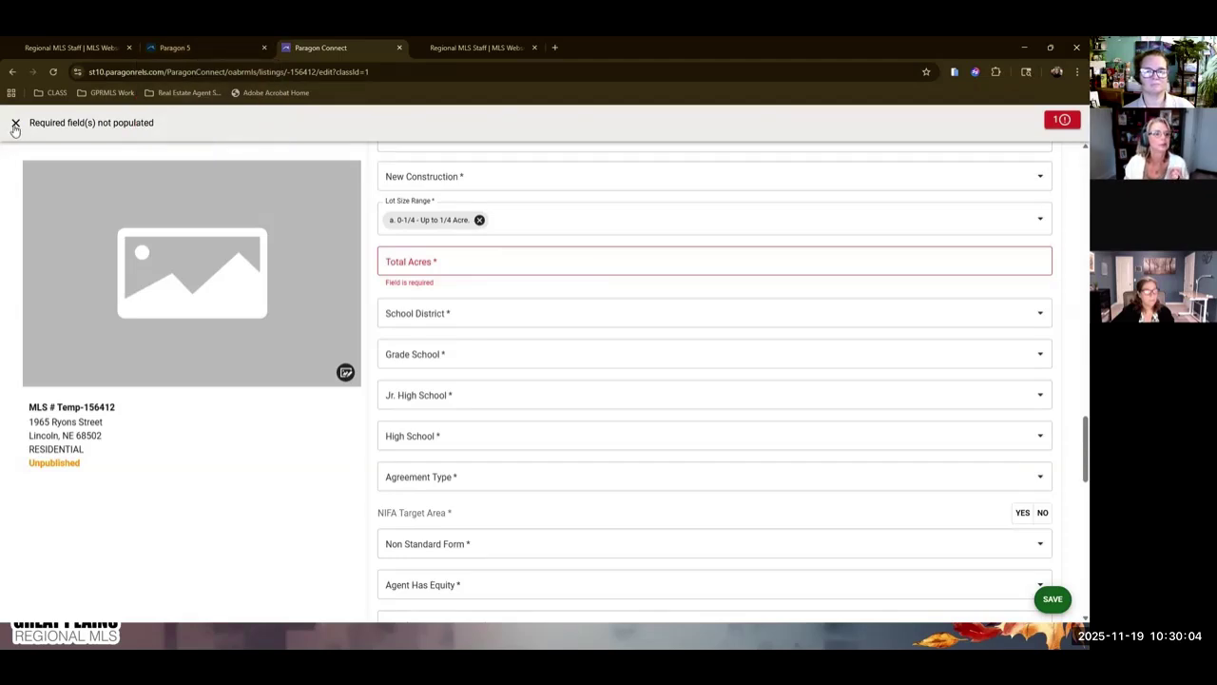
click(15, 123)
click(546, 325)
click(244, 49)
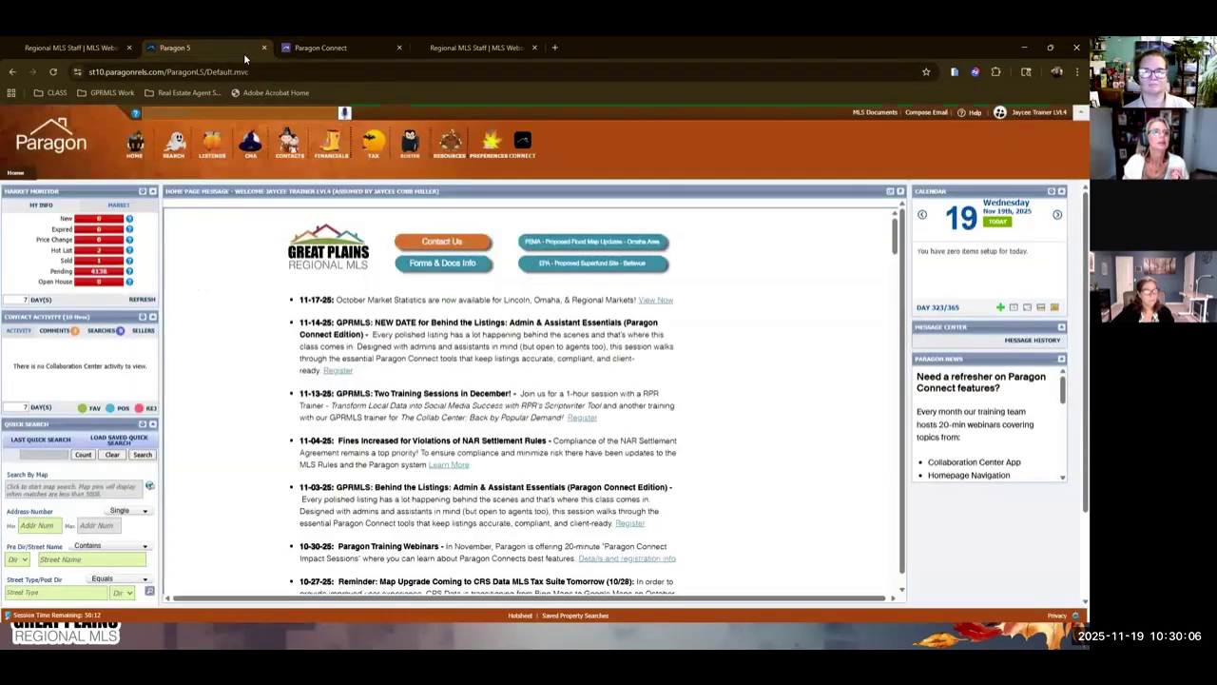
Launch 'CRS Data: Tax Search' from the Resources menu in a new tab.
mouse_move(451, 145)
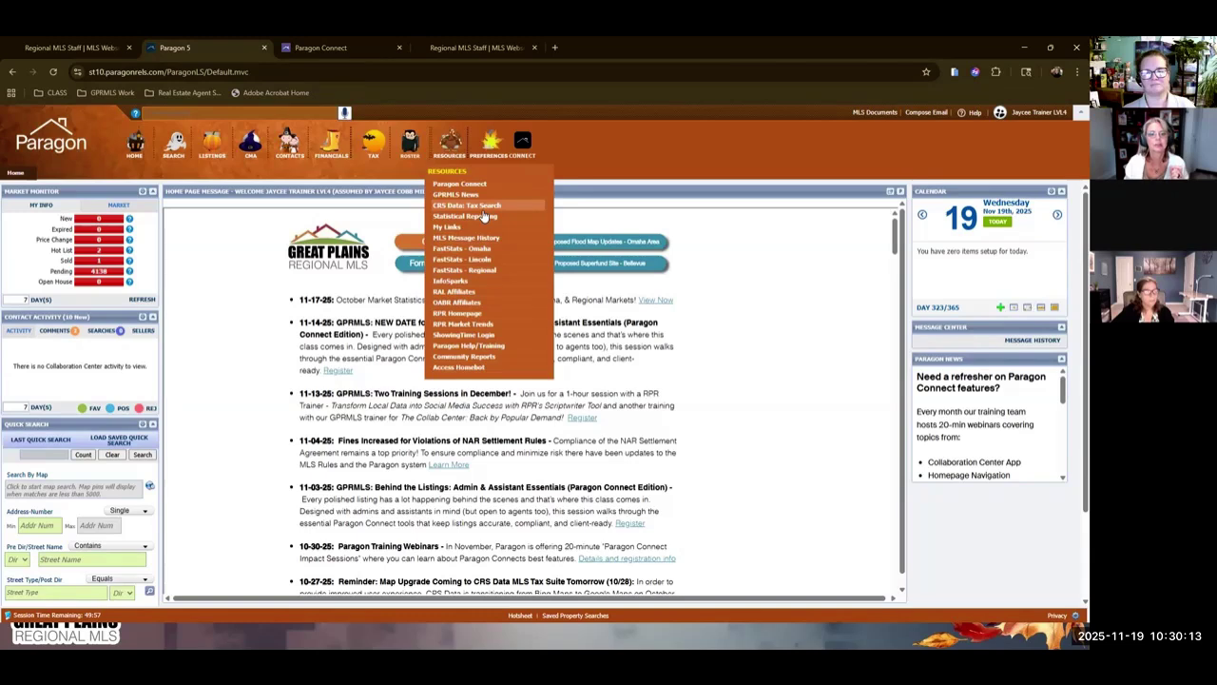
click(483, 209)
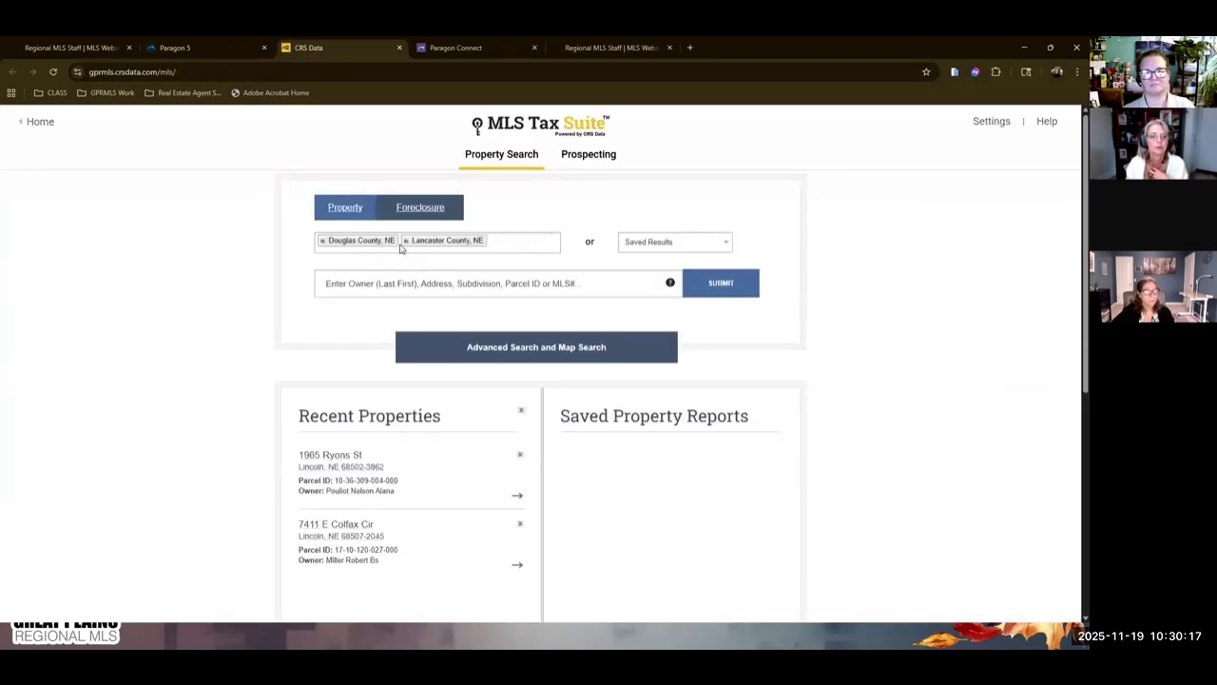
Search by the listing's street address, pick the matching suggestion and submit for its property report.
click(369, 294)
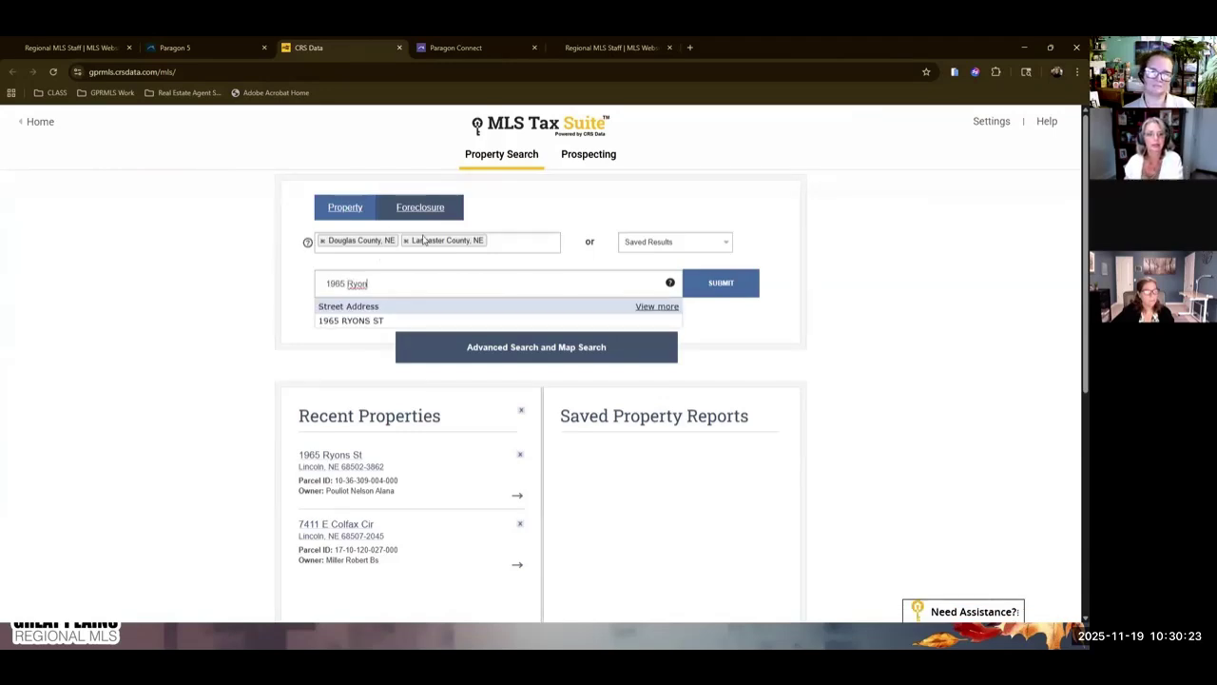
click(335, 321)
click(741, 284)
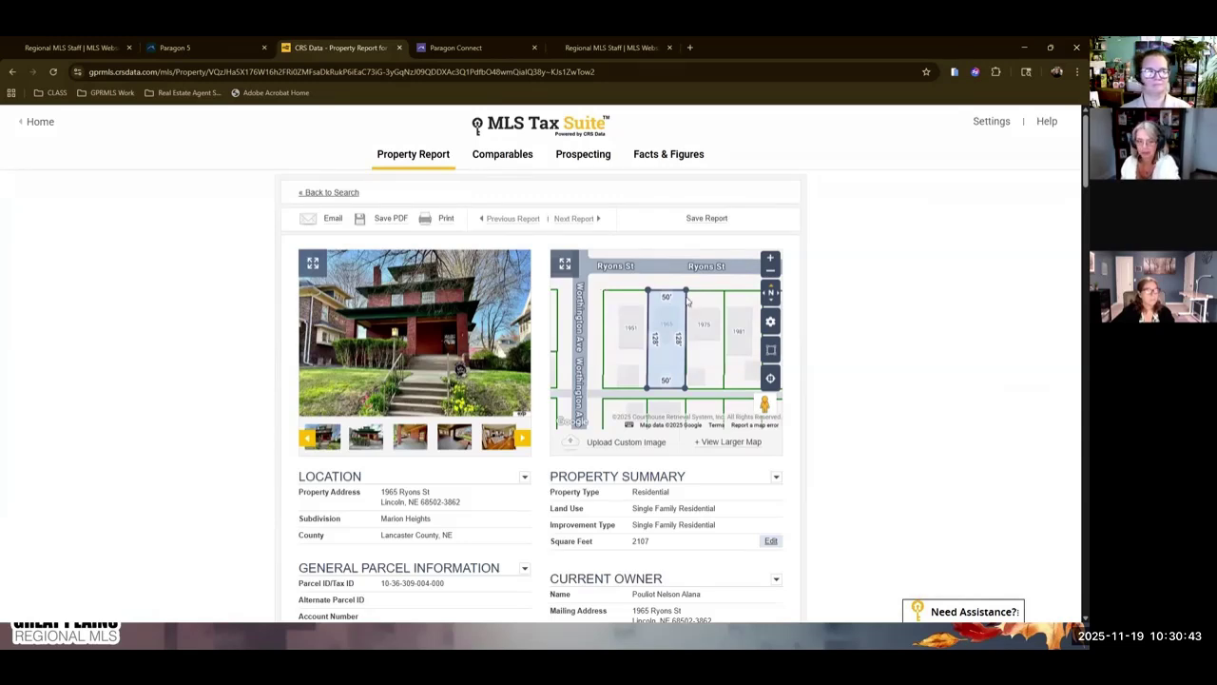
Scroll the report through Sales History, Taxes and Property Characteristics down to FEMA flood zone X.
scroll(711, 468, down, 4)
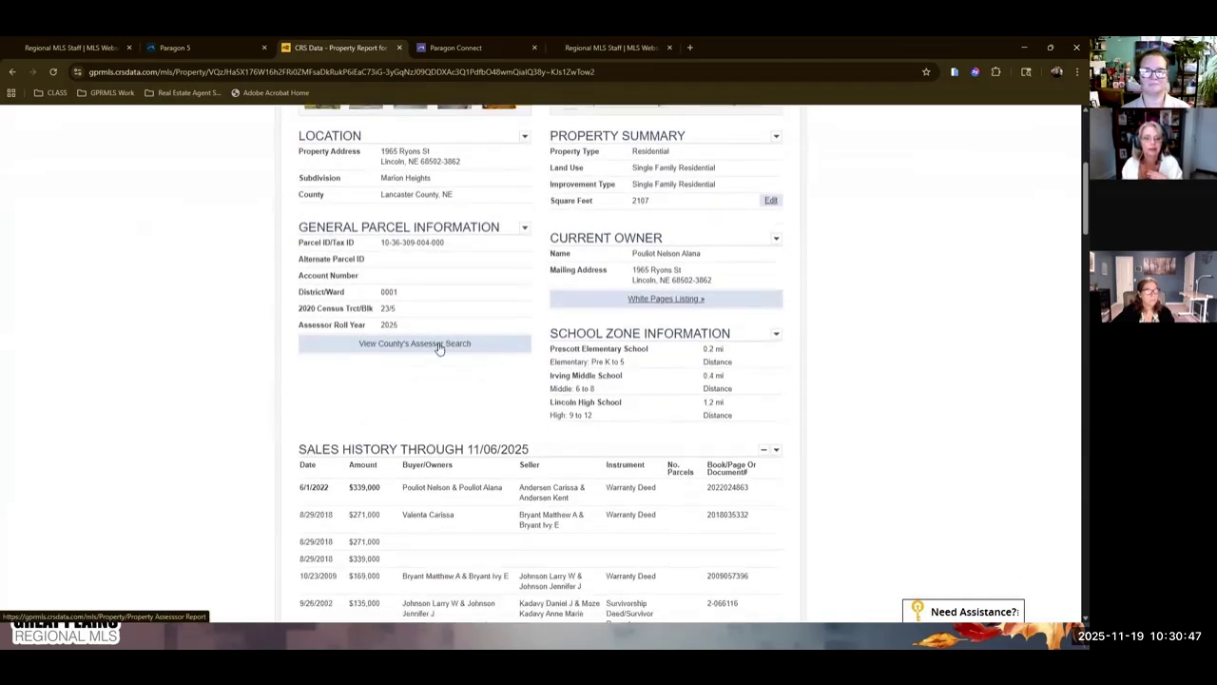
scroll(529, 375, down, 5)
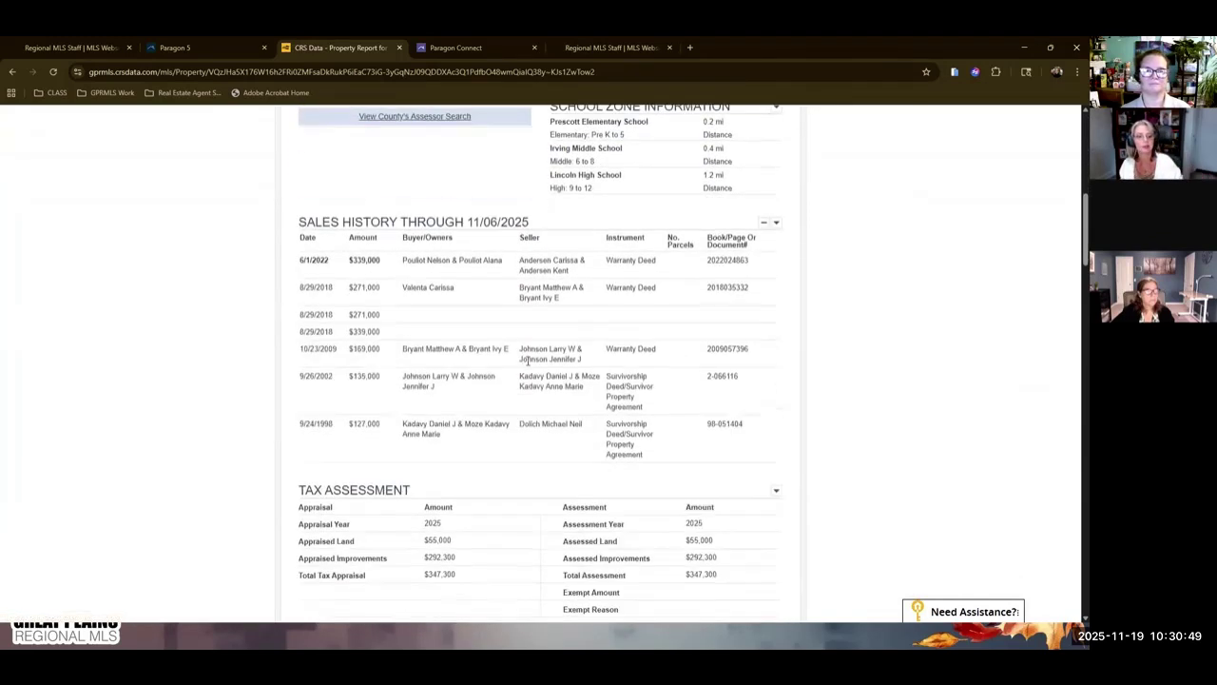
scroll(525, 253, up, 10)
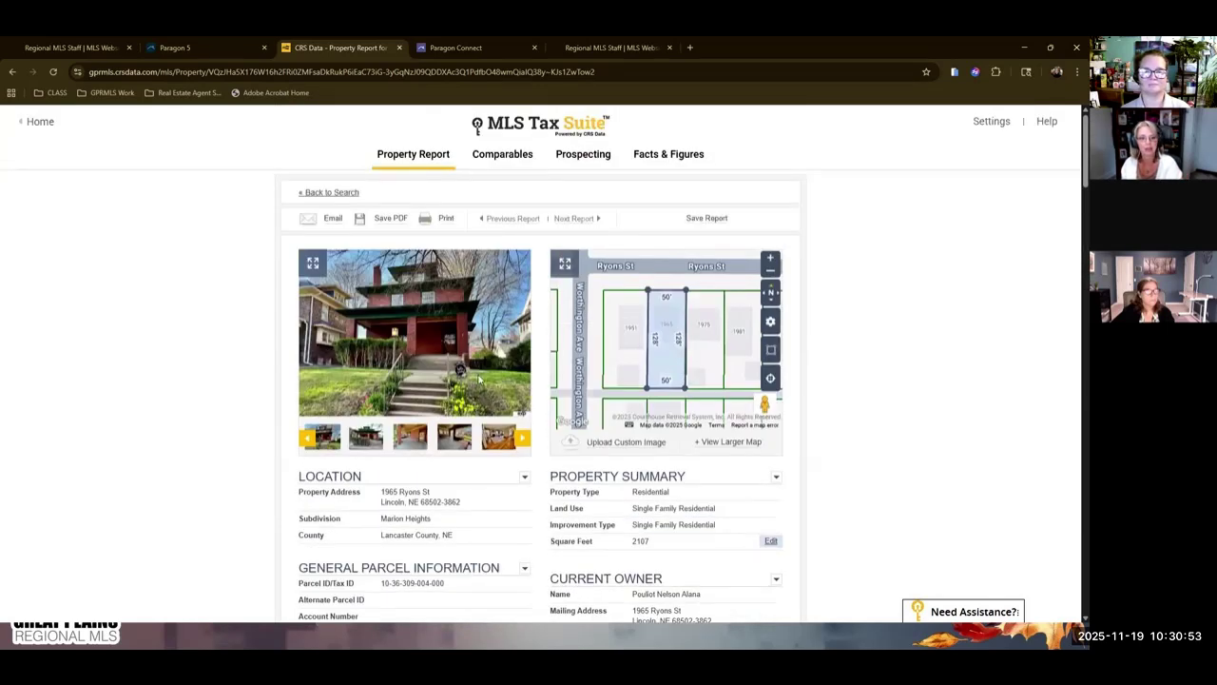
scroll(483, 385, down, 1)
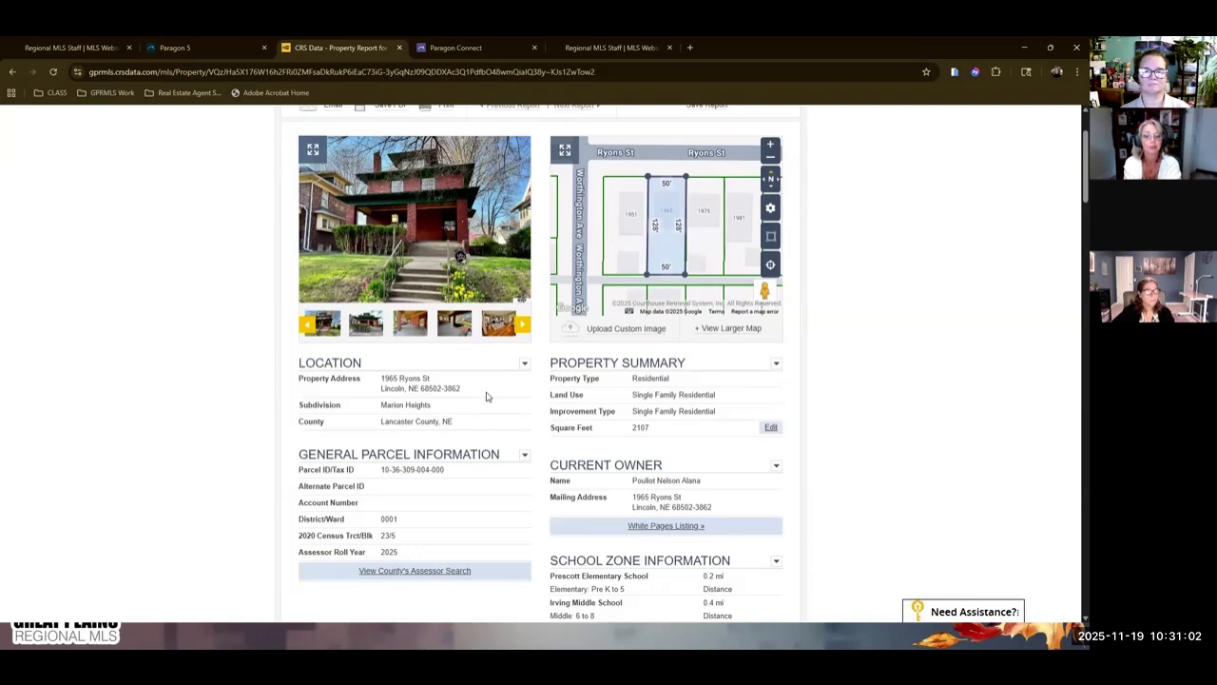
scroll(704, 381, down, 2)
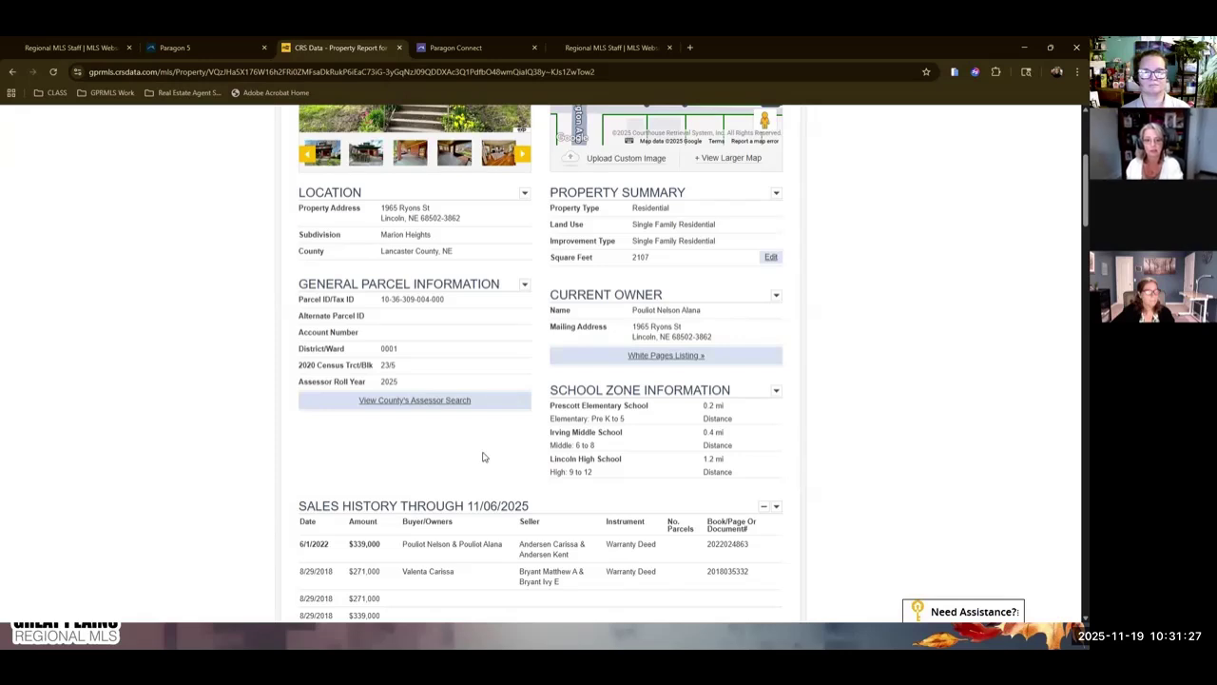
scroll(482, 457, down, 3)
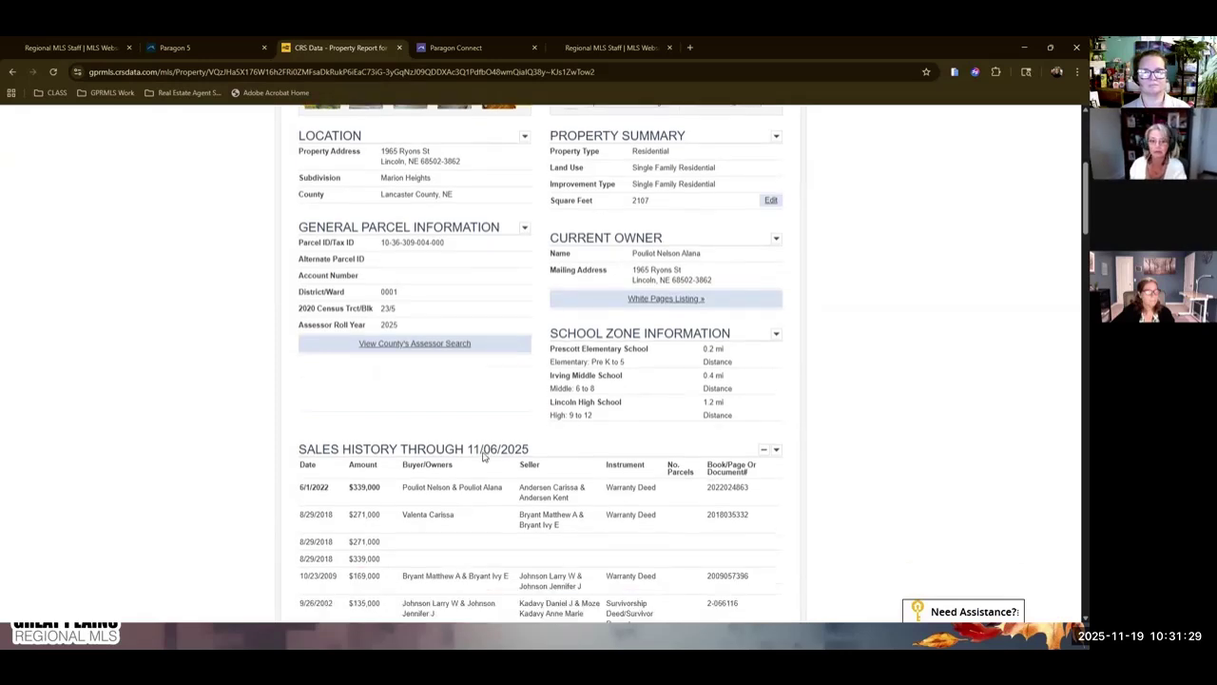
scroll(564, 431, down, 2)
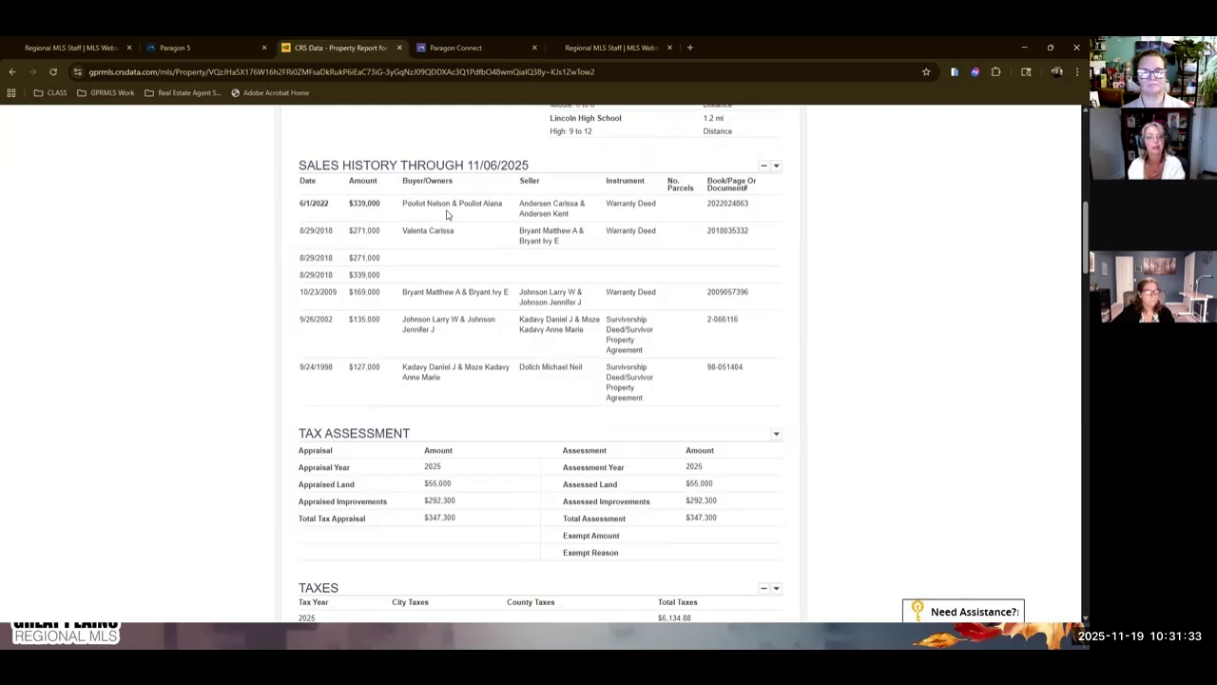
scroll(439, 352, up, 1)
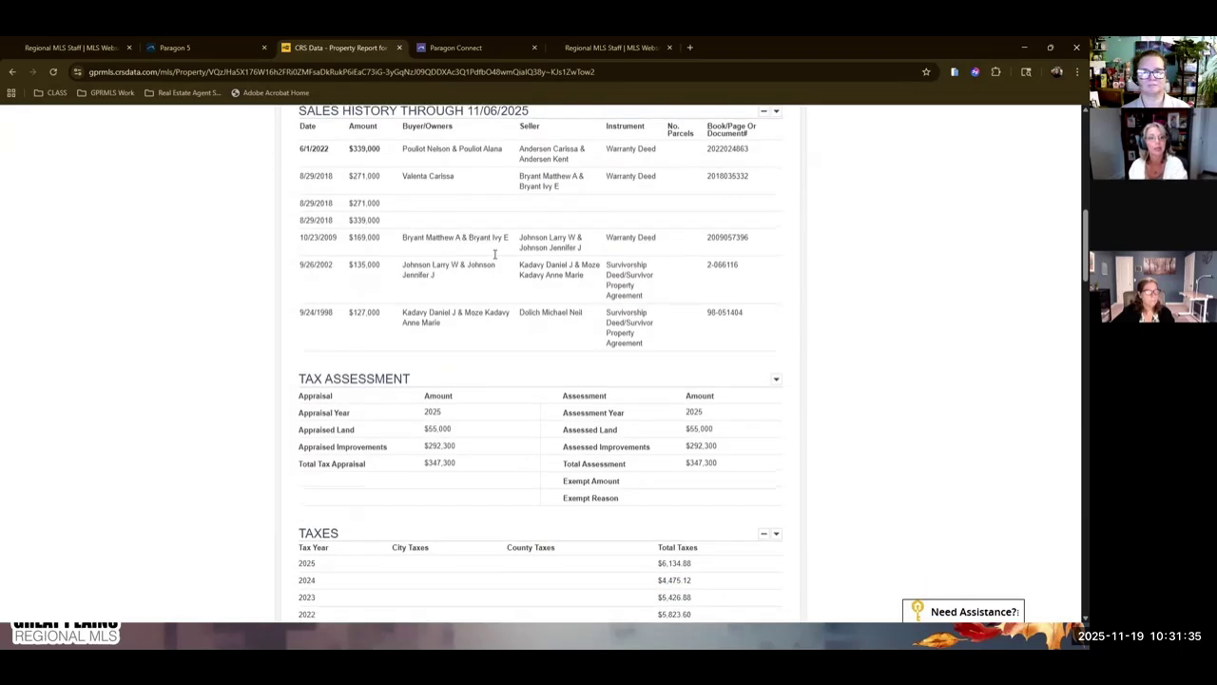
scroll(478, 344, down, 7)
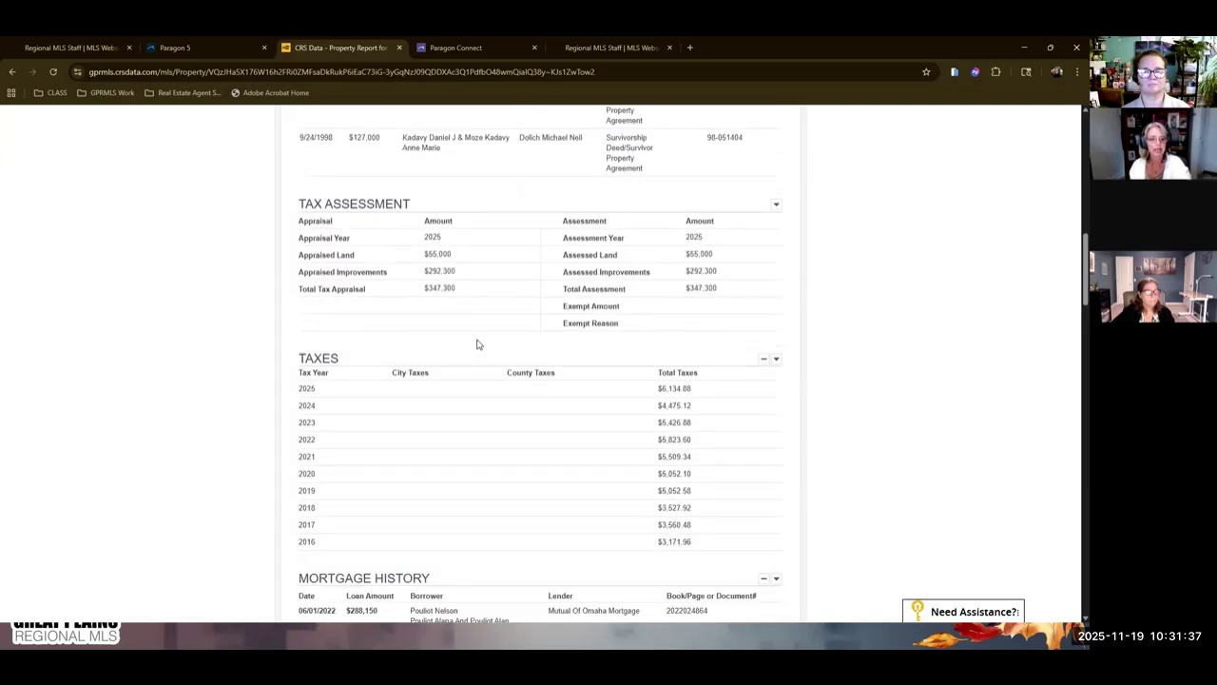
scroll(481, 377, down, 10)
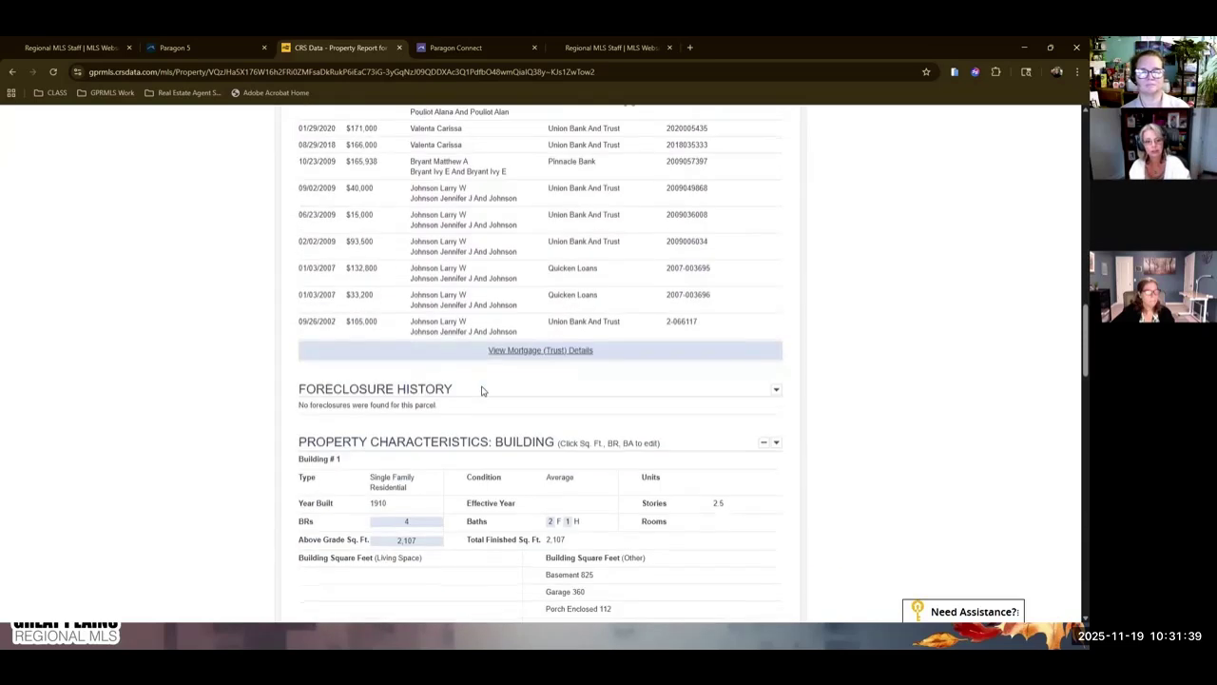
scroll(520, 373, down, 7)
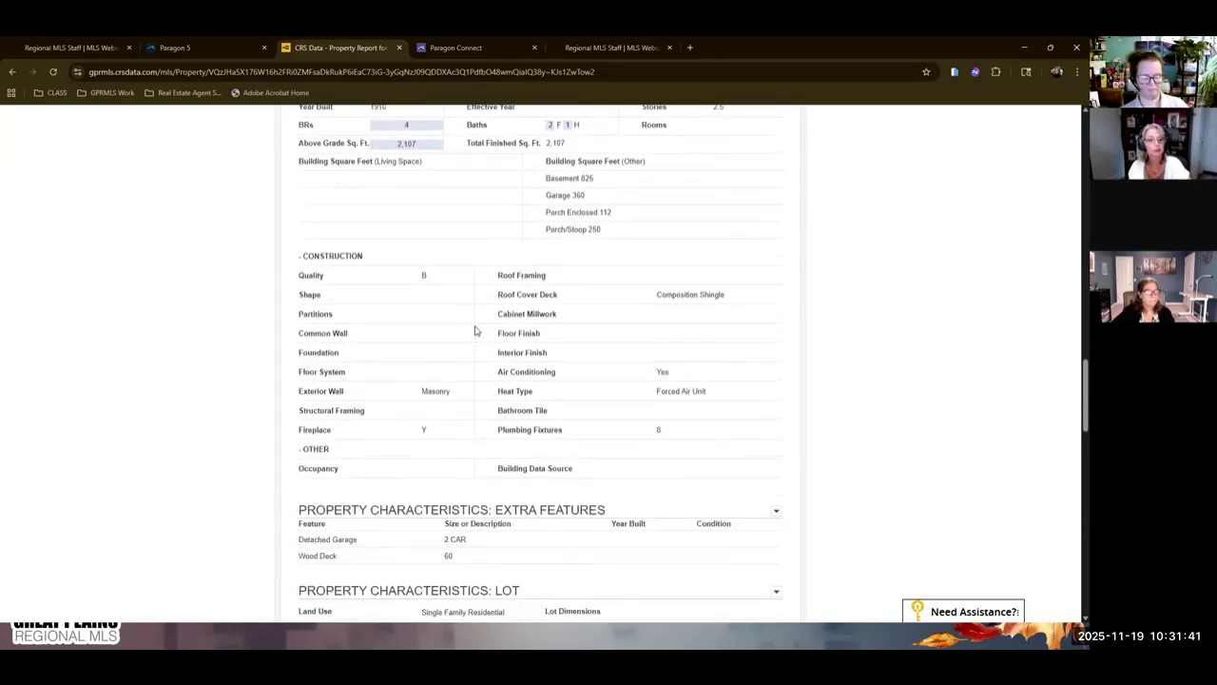
scroll(520, 373, down, 11)
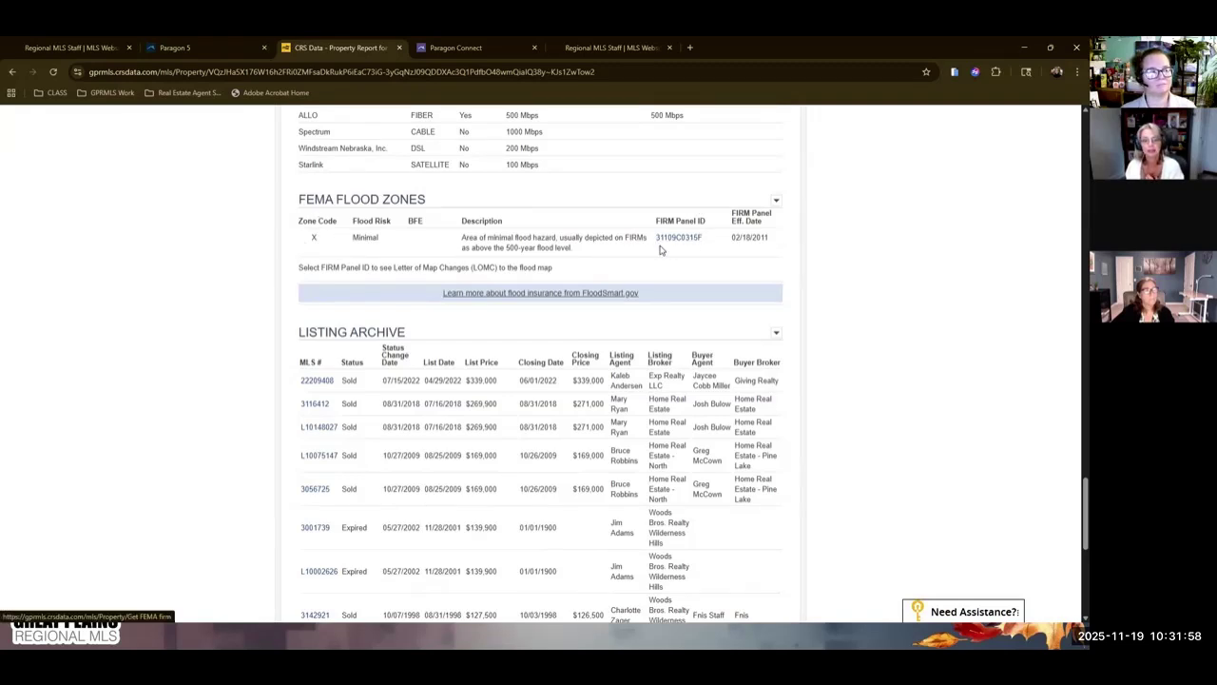
click(676, 238)
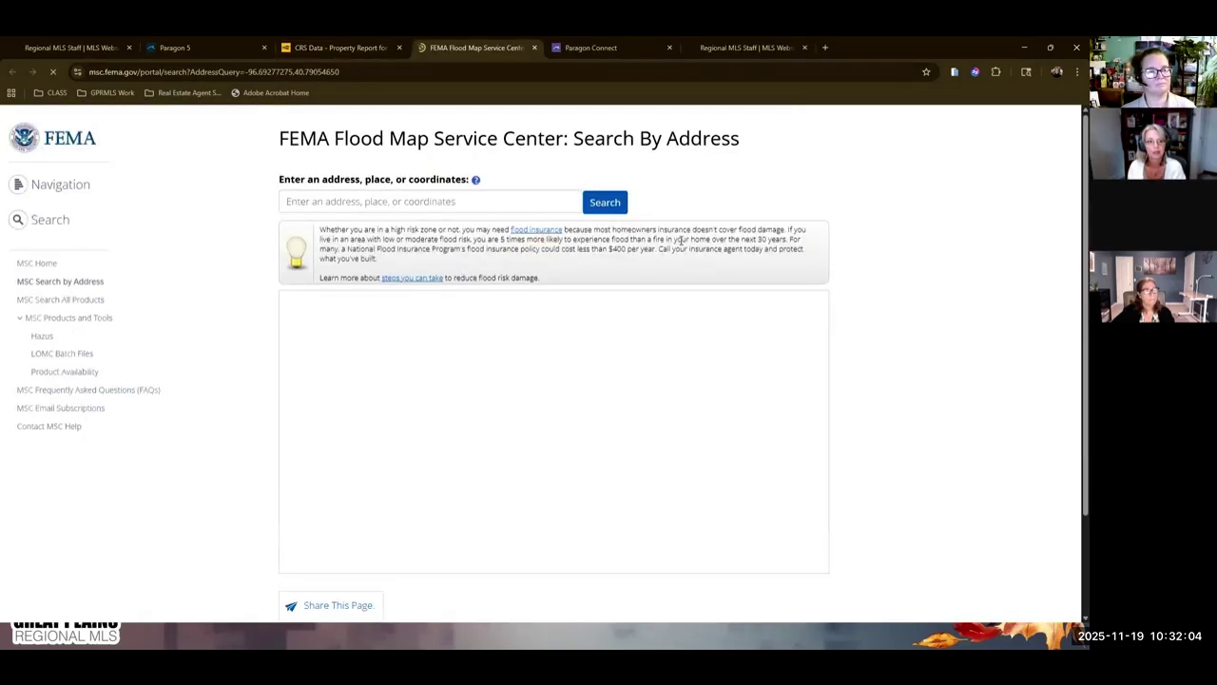
scroll(888, 380, down, 1)
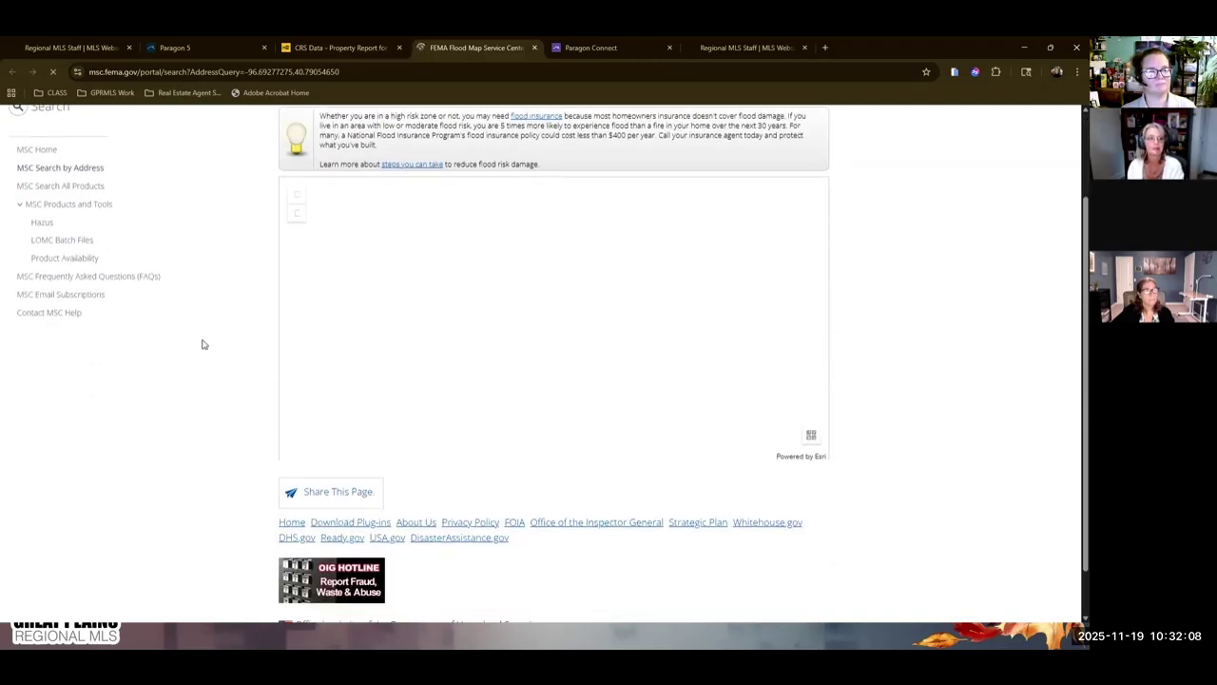
scroll(860, 413, down, 2)
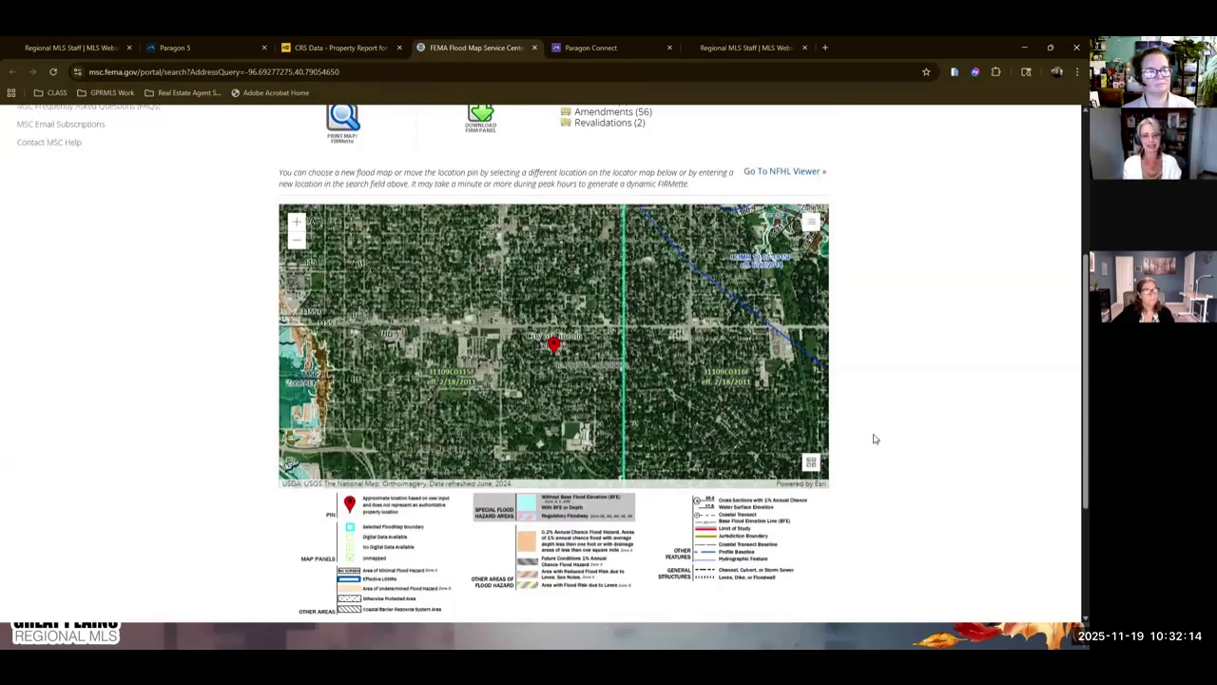
scroll(876, 381, down, 1)
scroll(876, 382, down, 1)
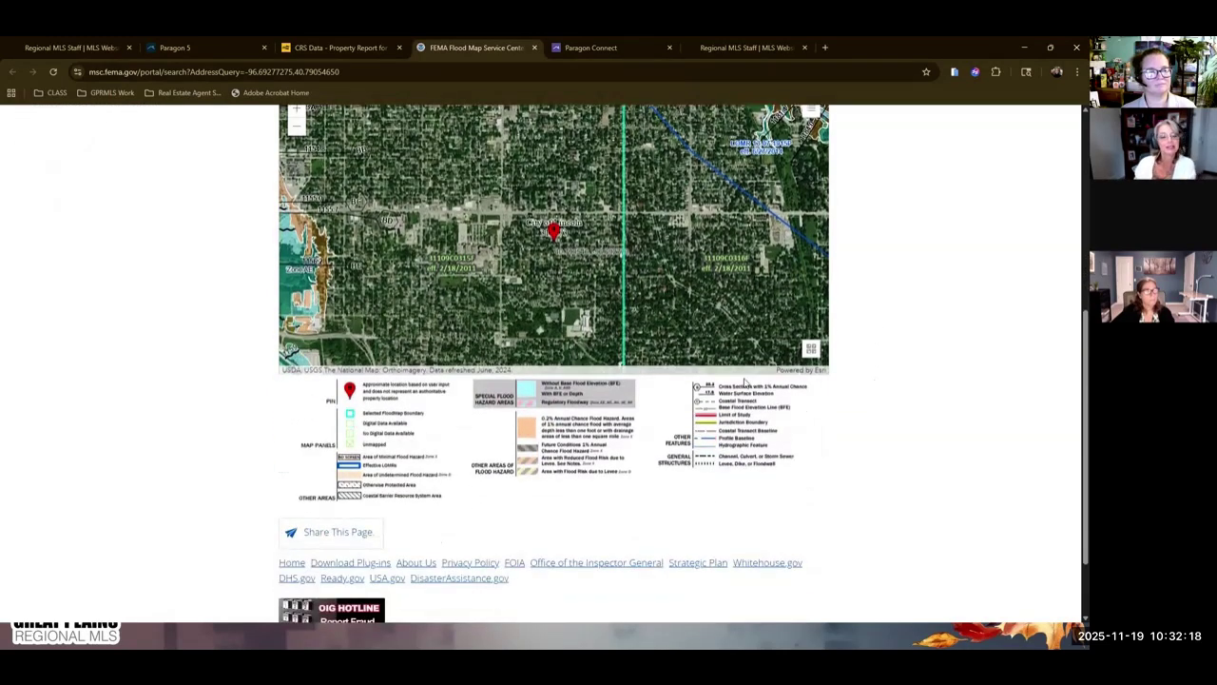
scroll(816, 499, down, 2)
scroll(815, 499, up, 8)
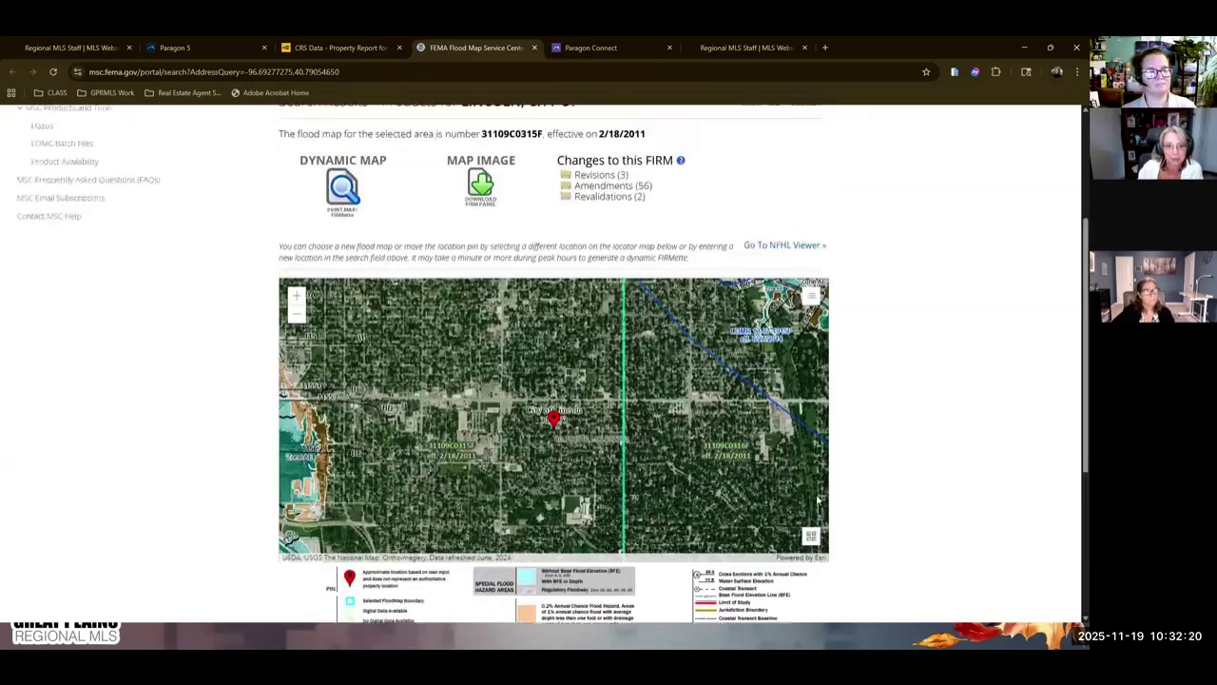
click(534, 47)
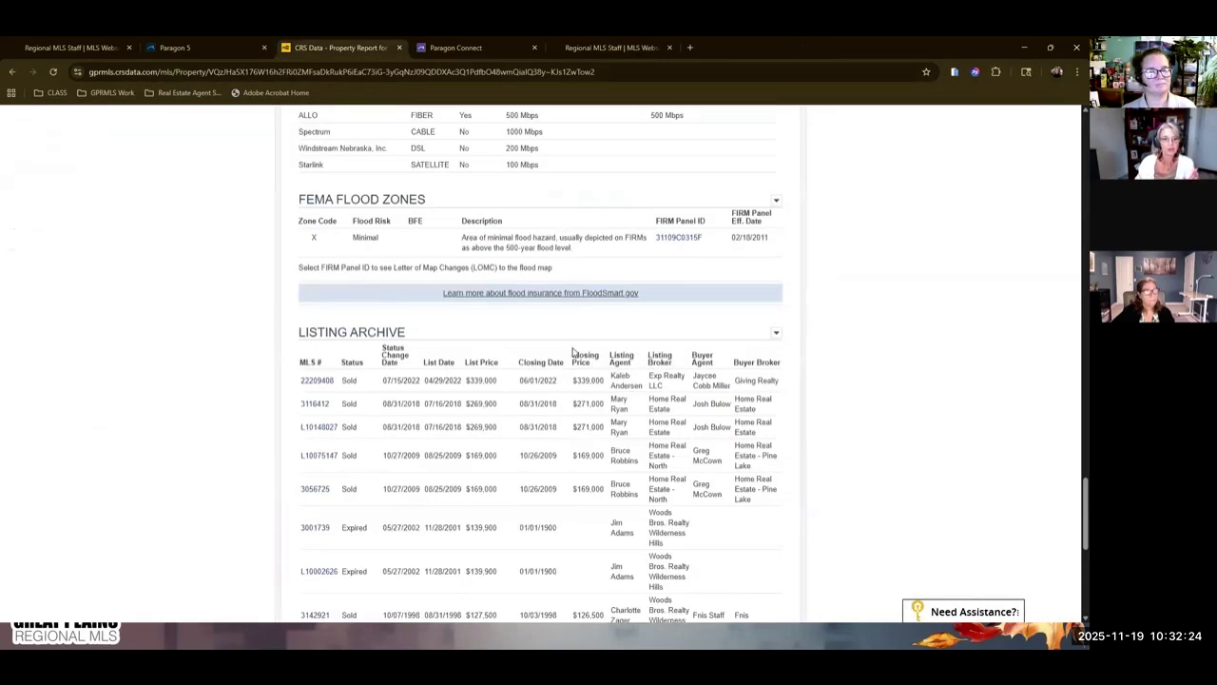
scroll(565, 353, up, 15)
scroll(565, 353, up, 15)
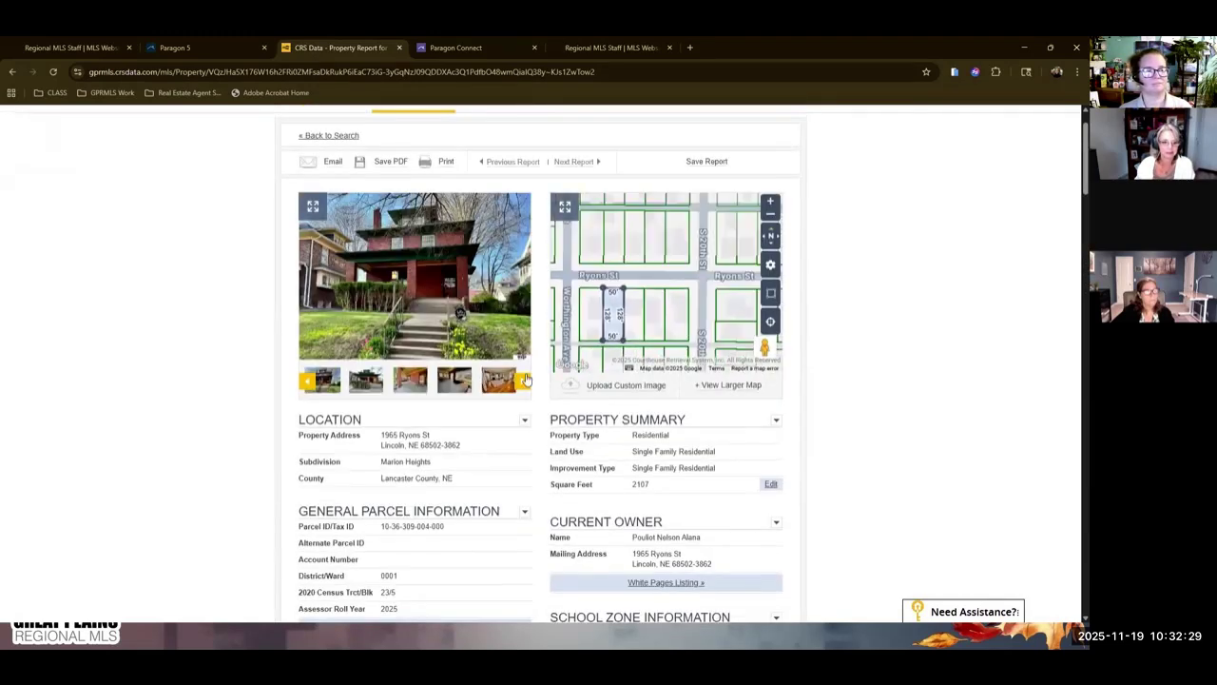
scroll(454, 437, down, 3)
Open the county assessor's record, then its Datasheet as the 2025 appraisal card PDF.
click(448, 402)
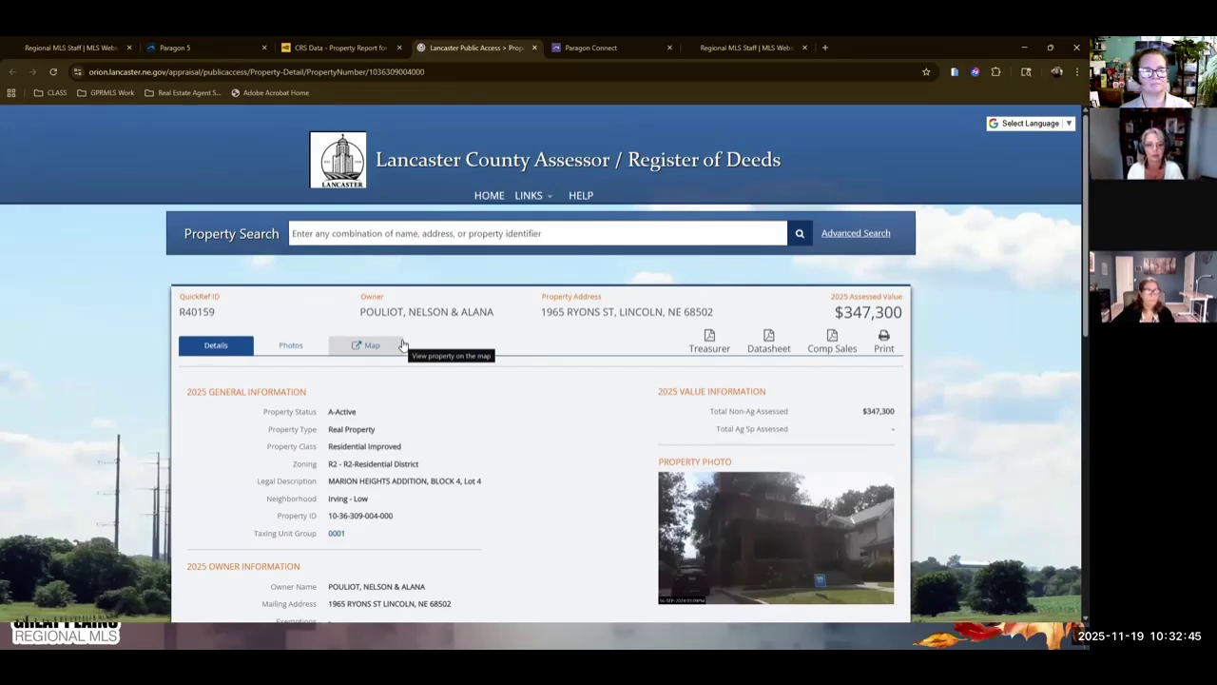
click(770, 344)
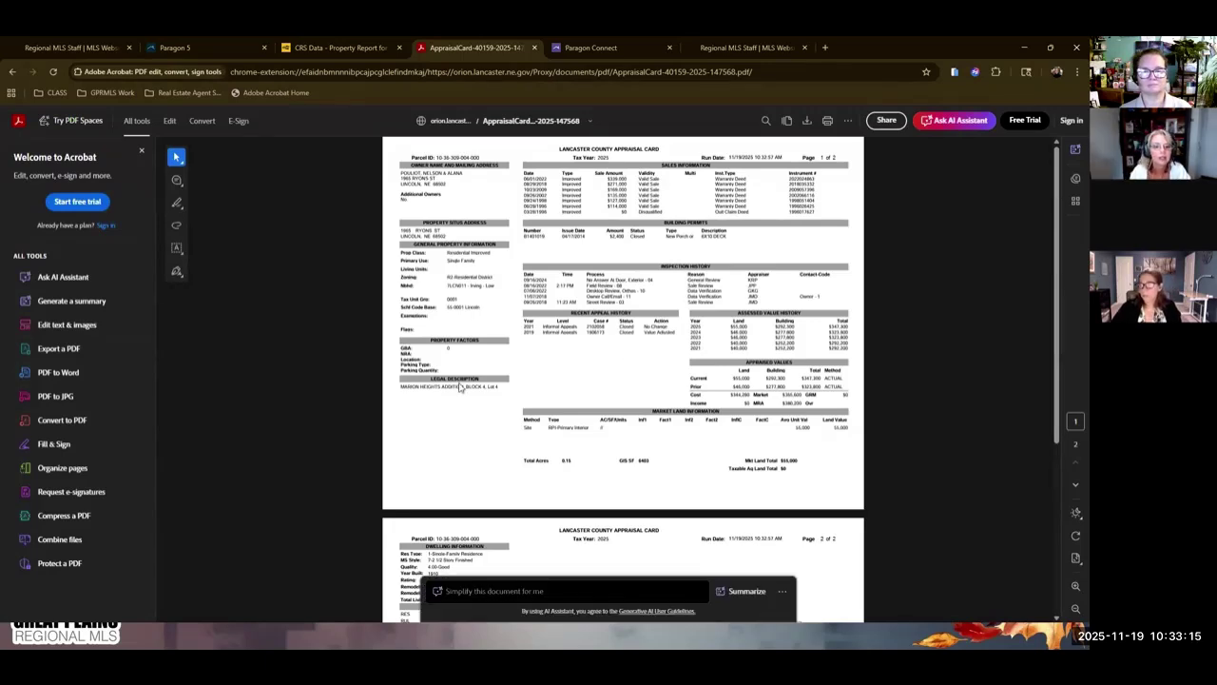
scroll(427, 434, down, 3)
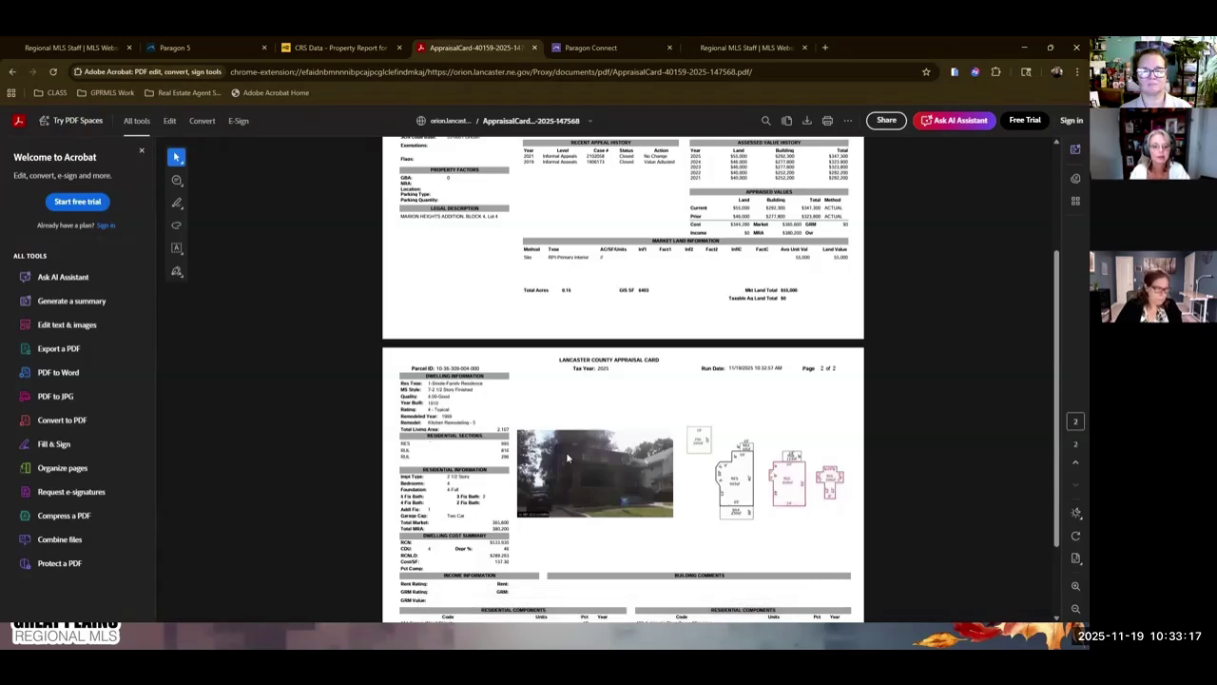
scroll(568, 458, down, 2)
scroll(599, 358, up, 3)
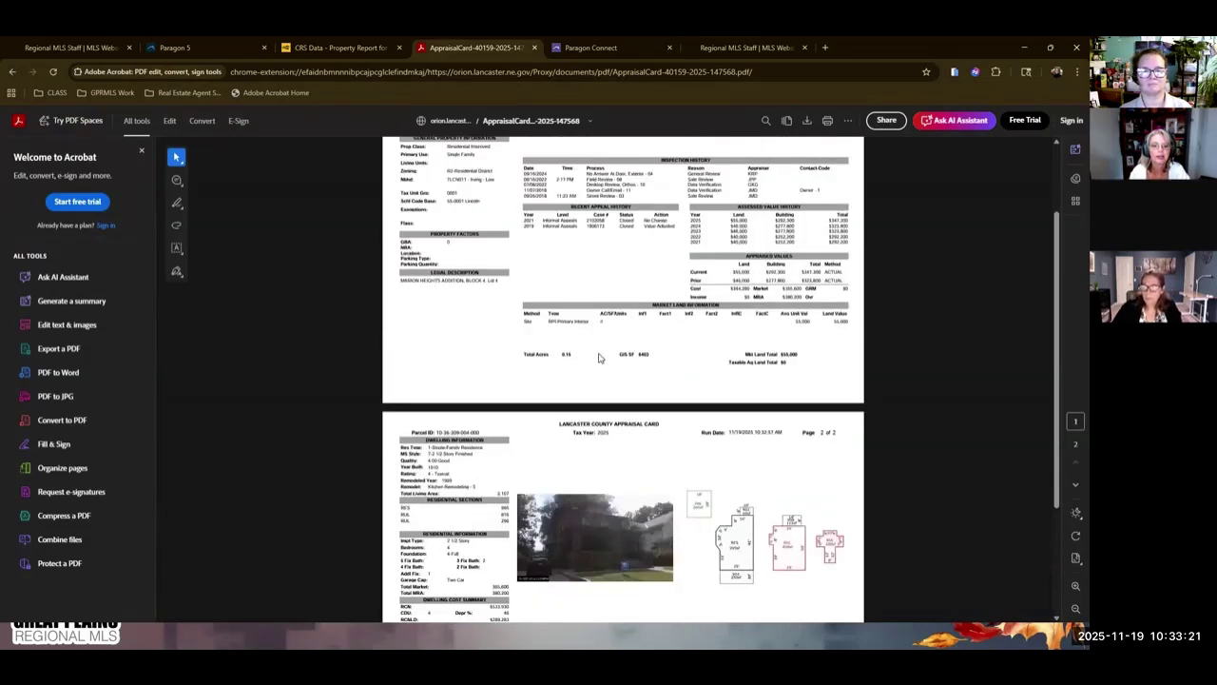
scroll(548, 441, up, 2)
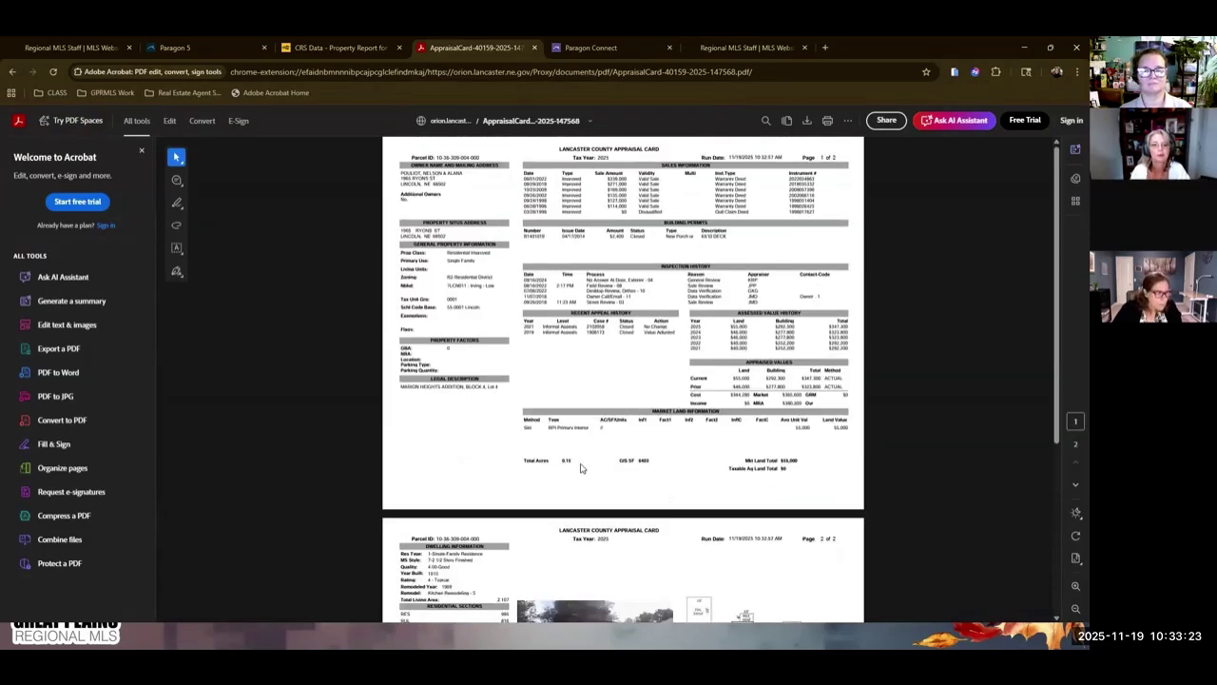
Back in the Paragon Connect listing, enter 0.15 in Total Acres.
click(589, 47)
click(433, 260)
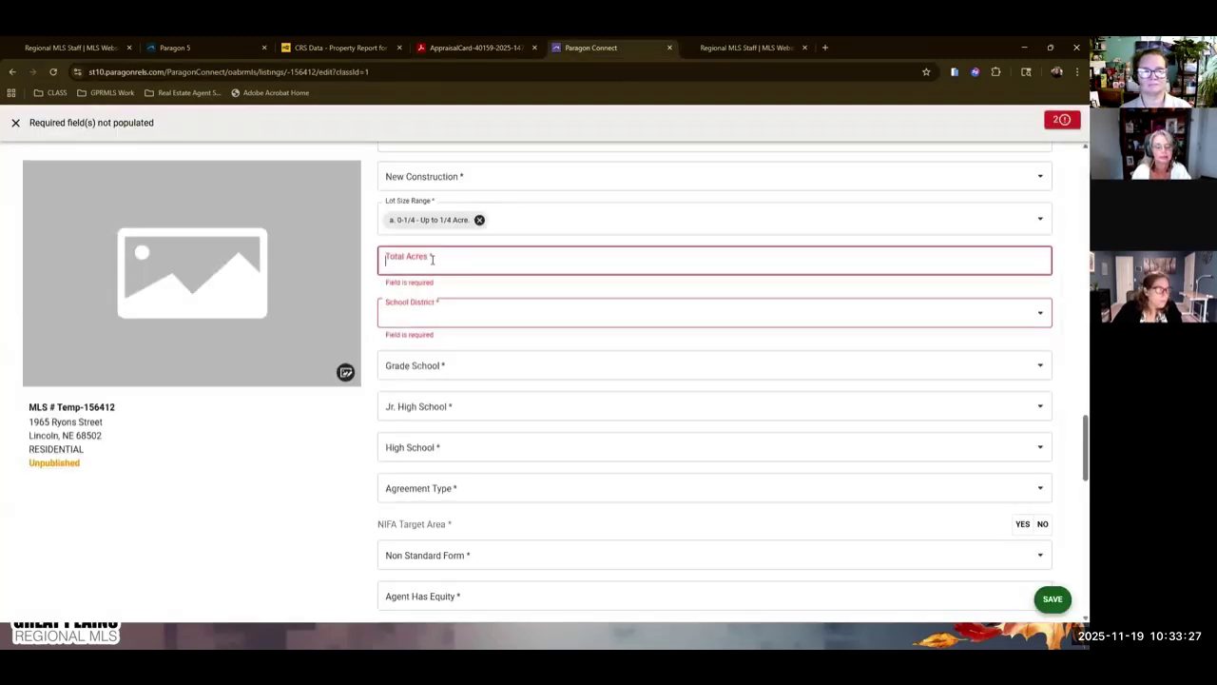
text(0.15)
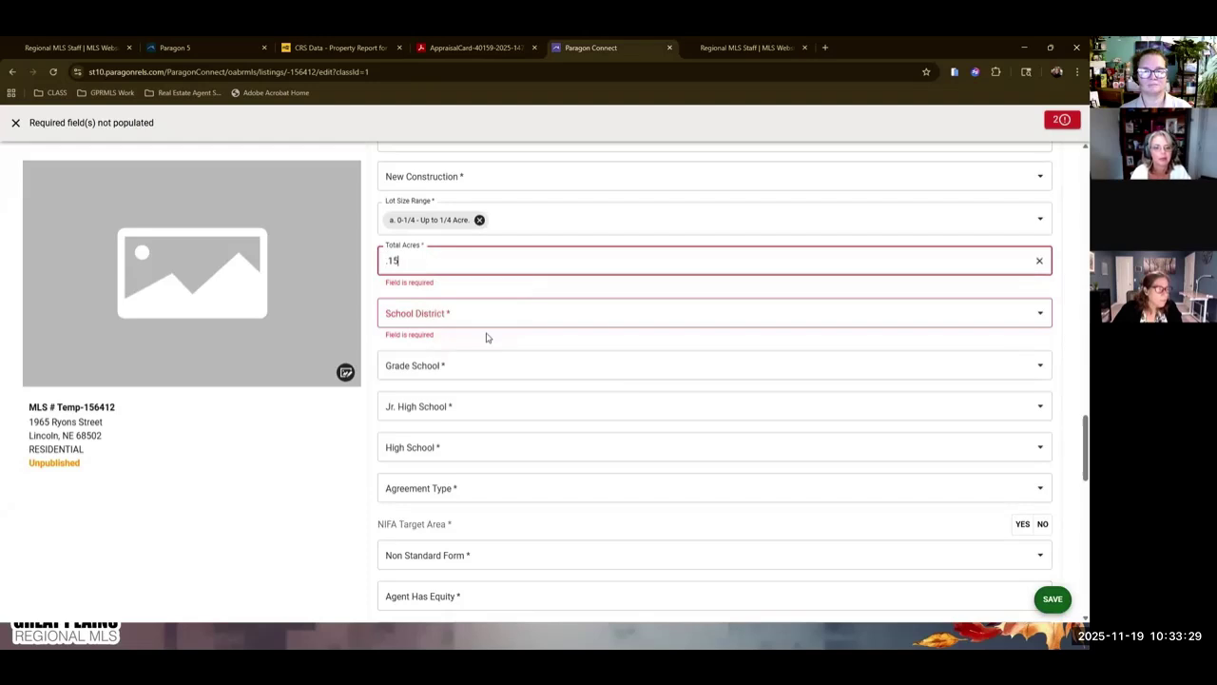
Browse the Grade School list and close it without choosing a school.
click(504, 369)
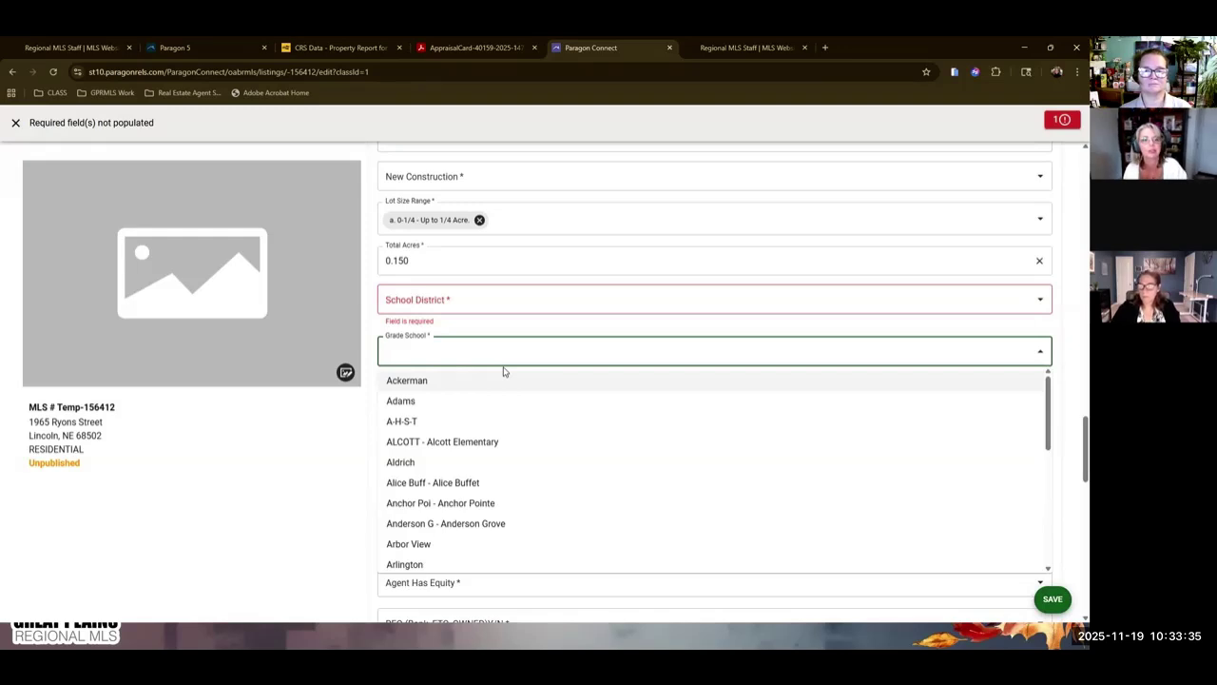
scroll(549, 233, up, 5)
scroll(548, 233, down, 5)
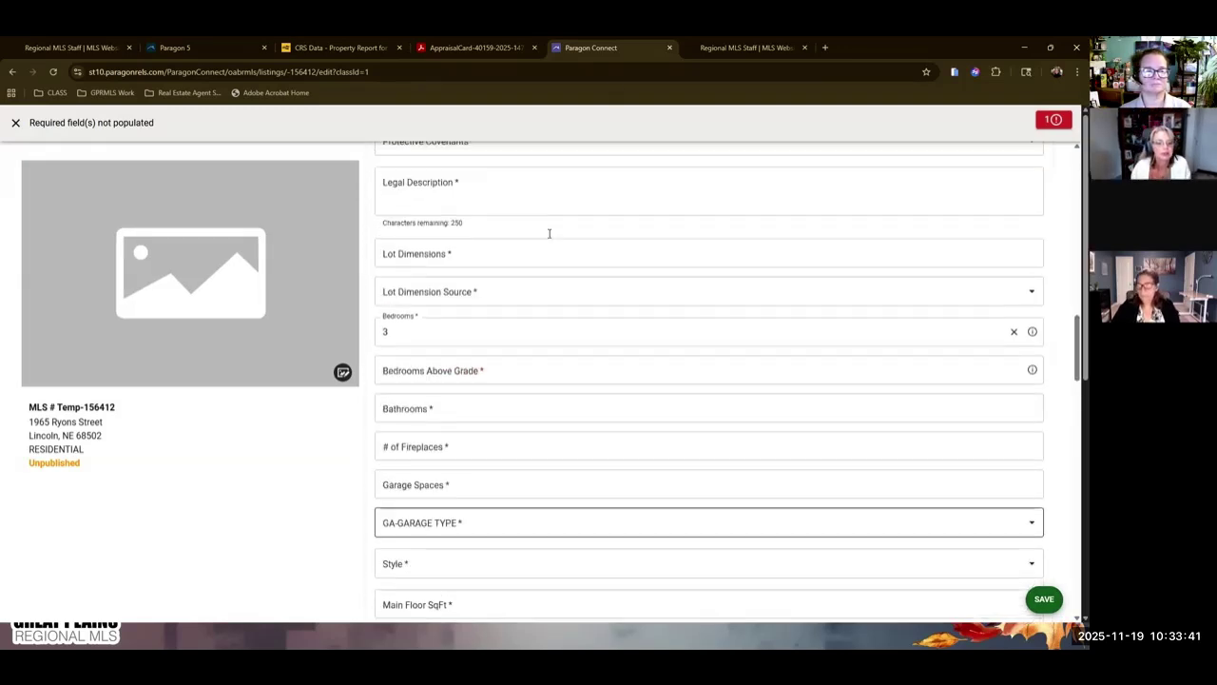
click(553, 270)
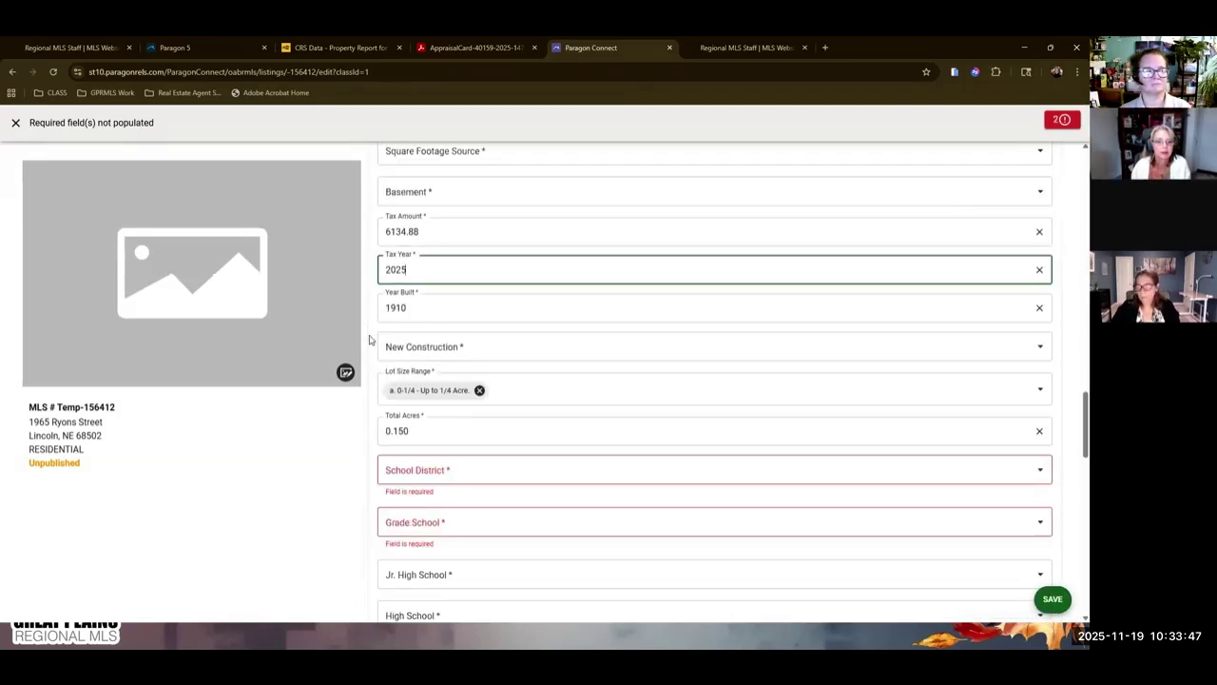
scroll(458, 299, down, 1)
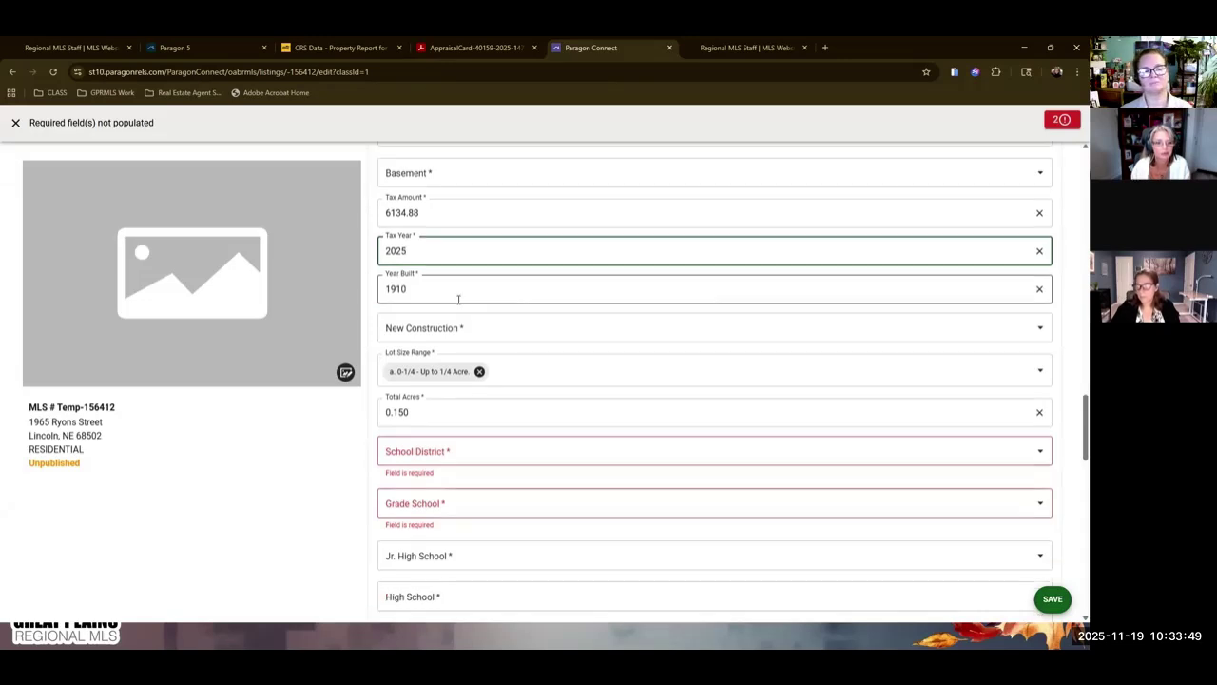
Set School District to Lincoln Public Schools.
click(532, 354)
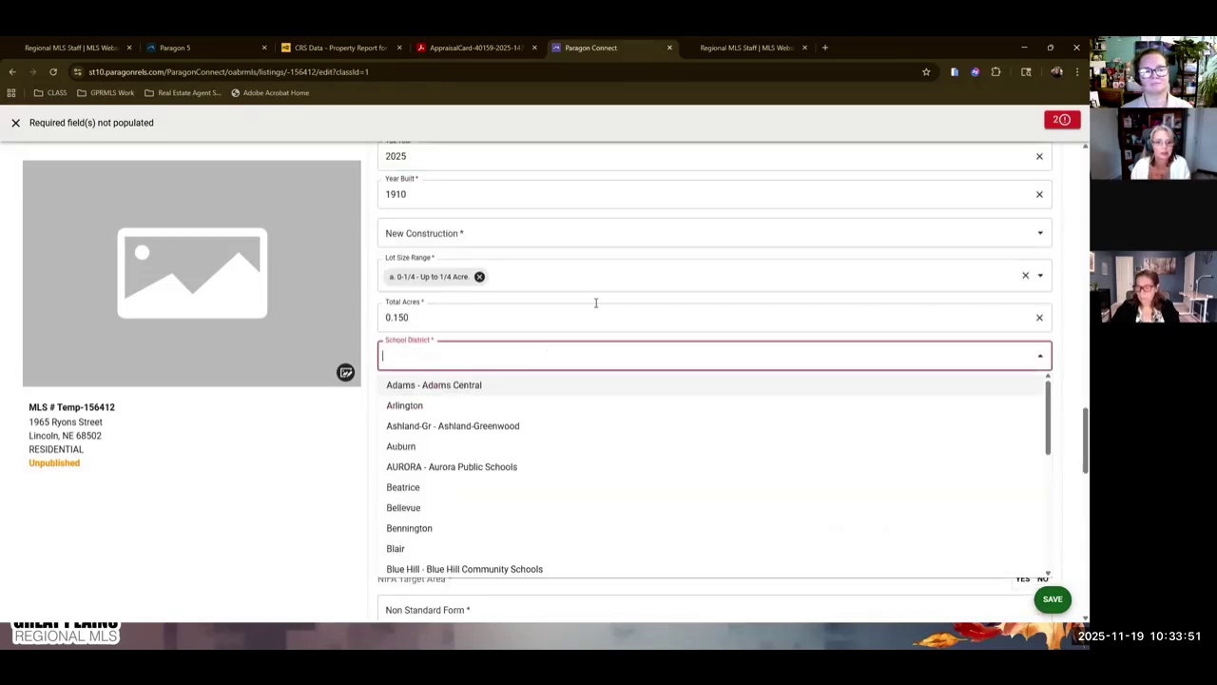
text(l)
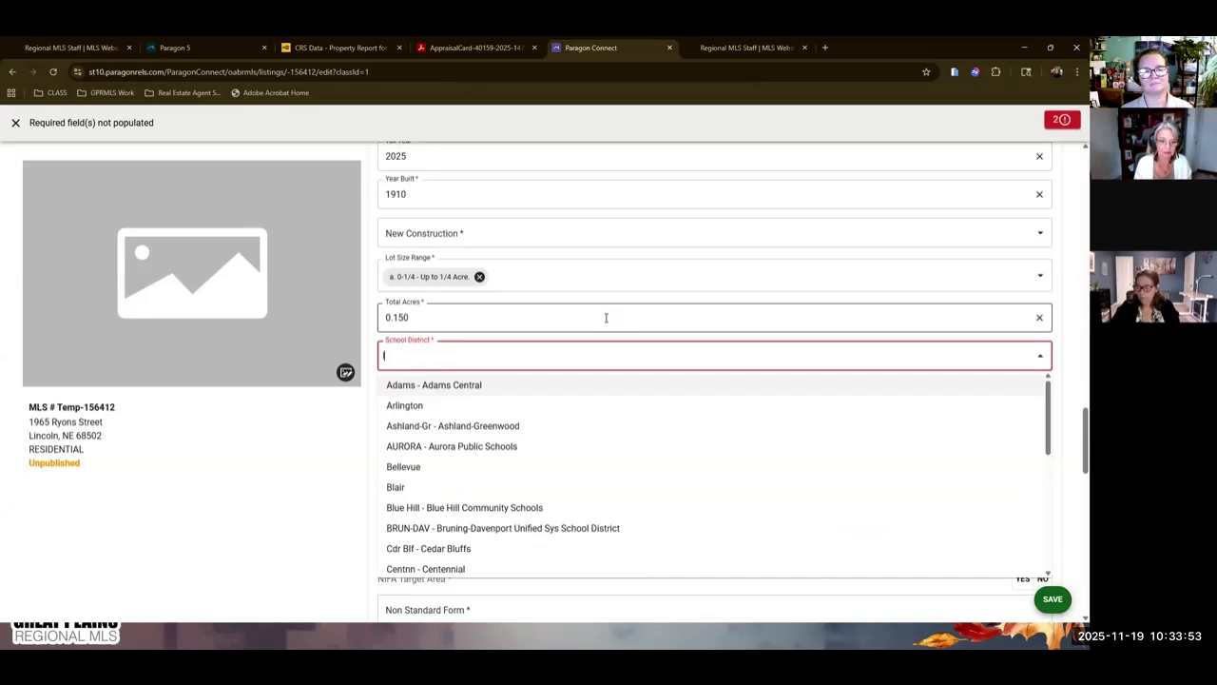
text(in)
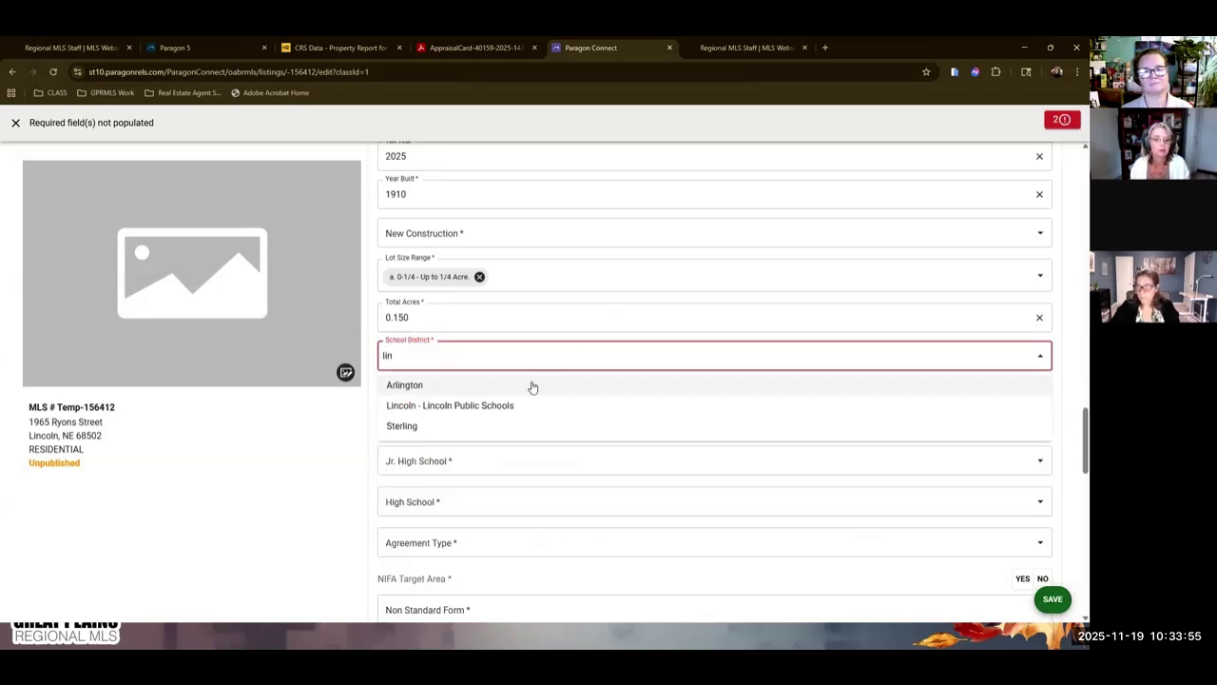
click(503, 405)
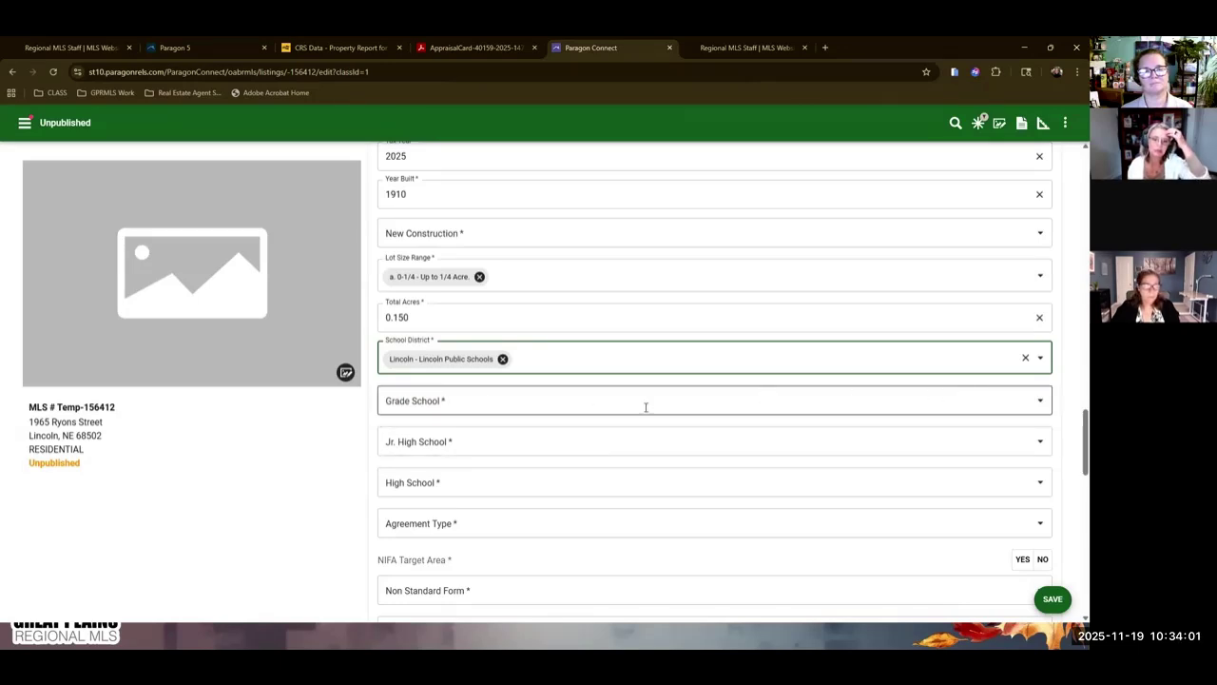
Browse Lincoln's grade schools and test searching 'other' in Grade School.
click(1021, 399)
scroll(517, 477, down, 5)
scroll(516, 477, down, 1)
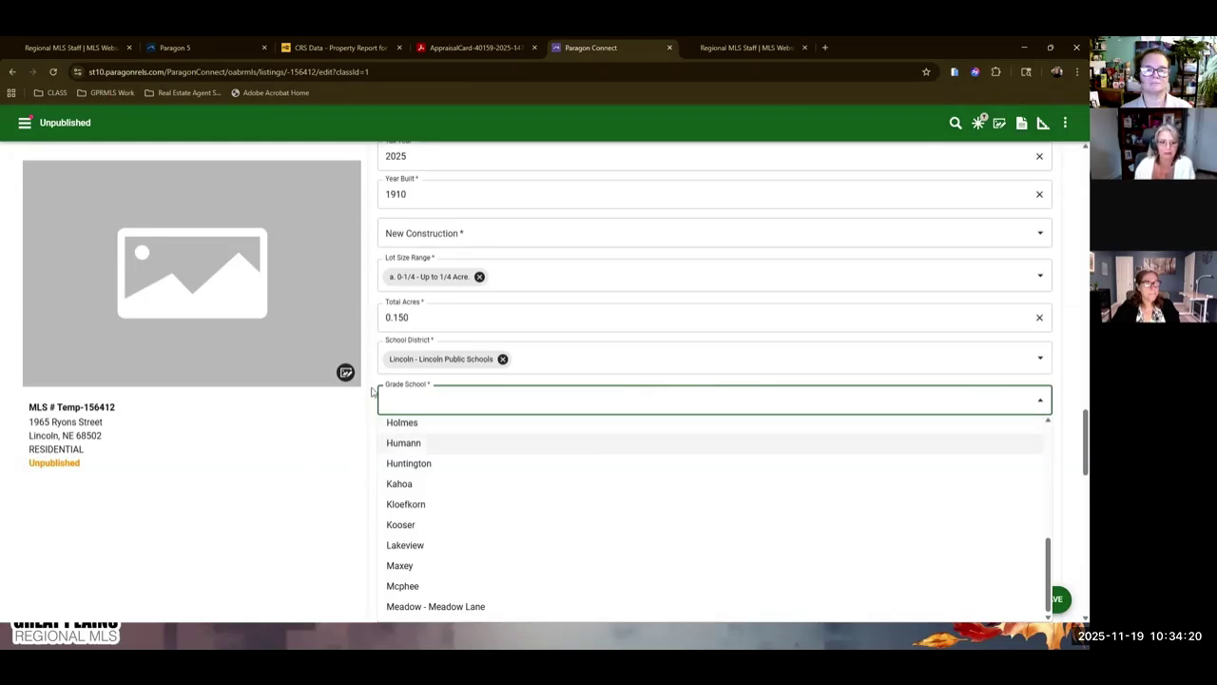
text(other)
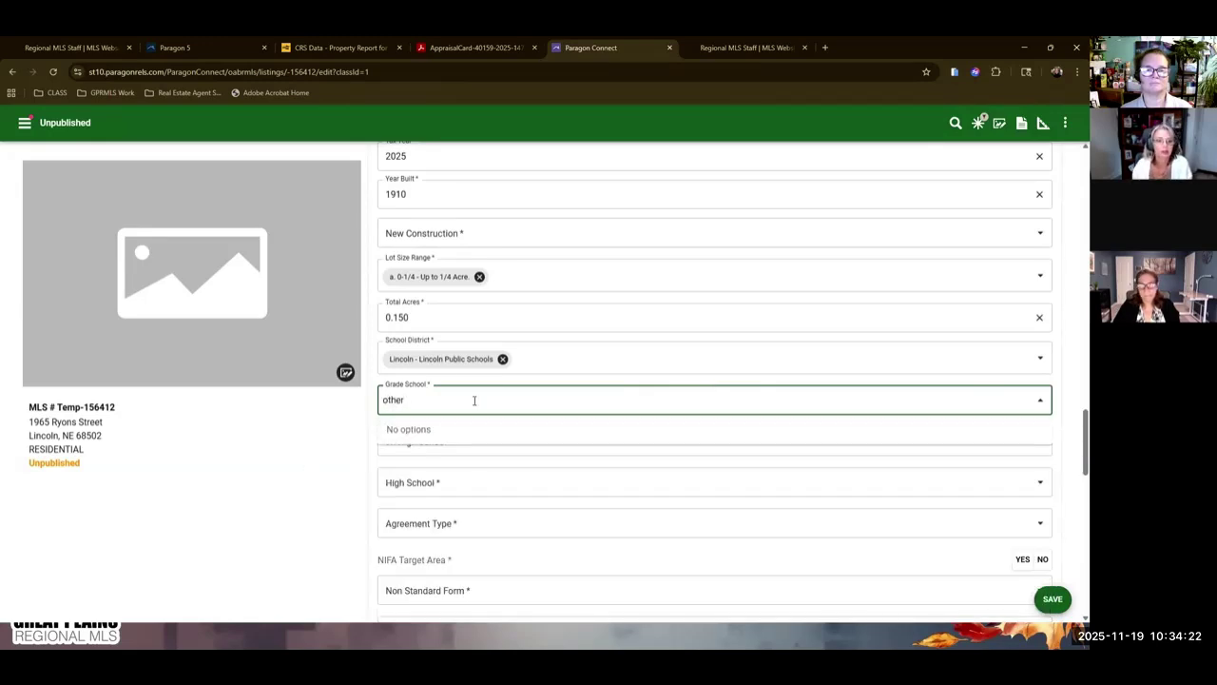
key(BackSpace)
key(BackSpace)
key(BackSpace)
key(BackSpace)
key(BackSpace)
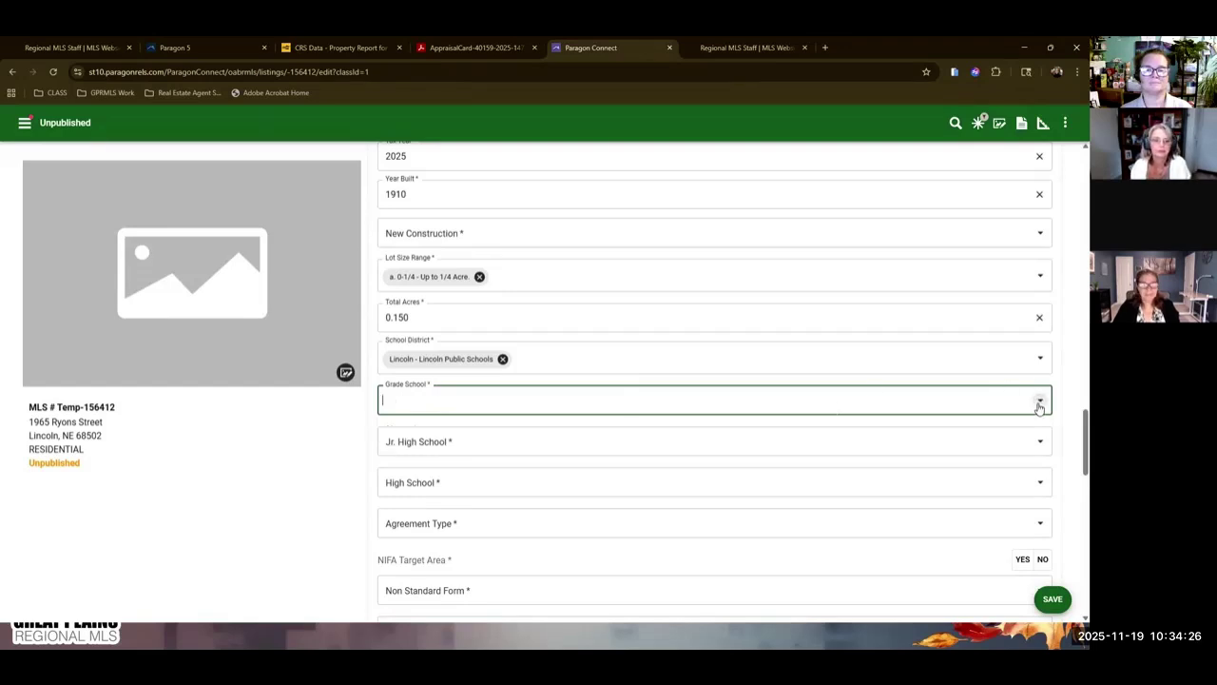
scroll(1039, 407, down, 1)
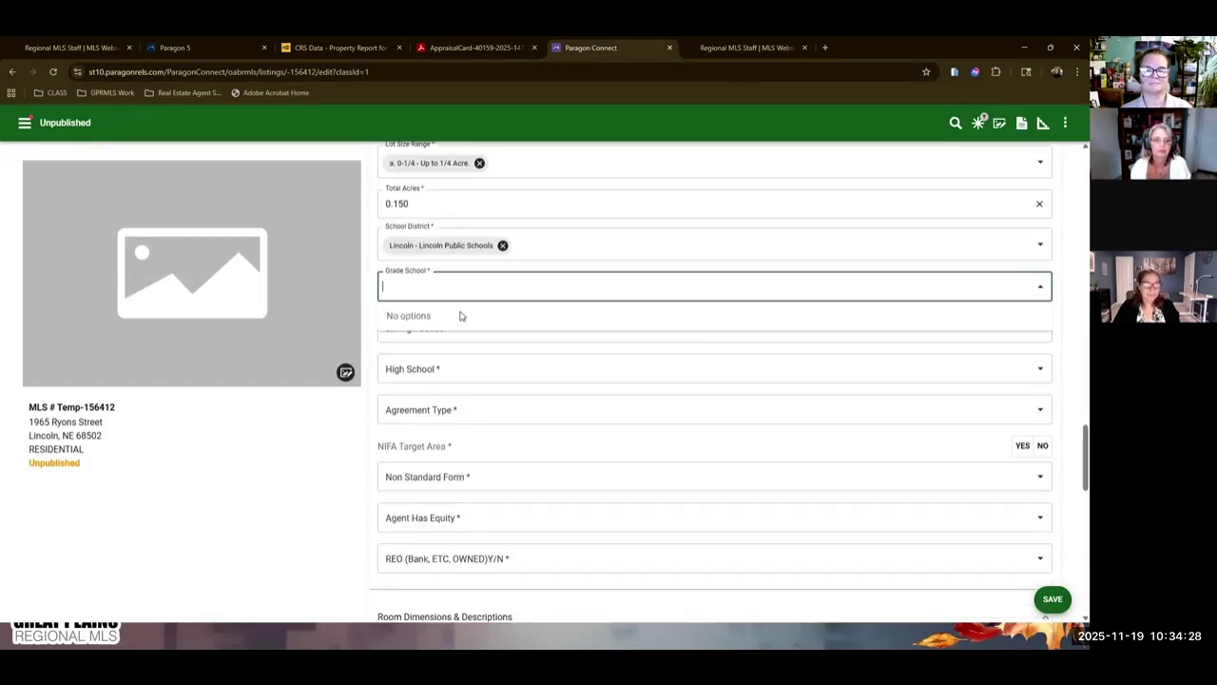
click(1035, 293)
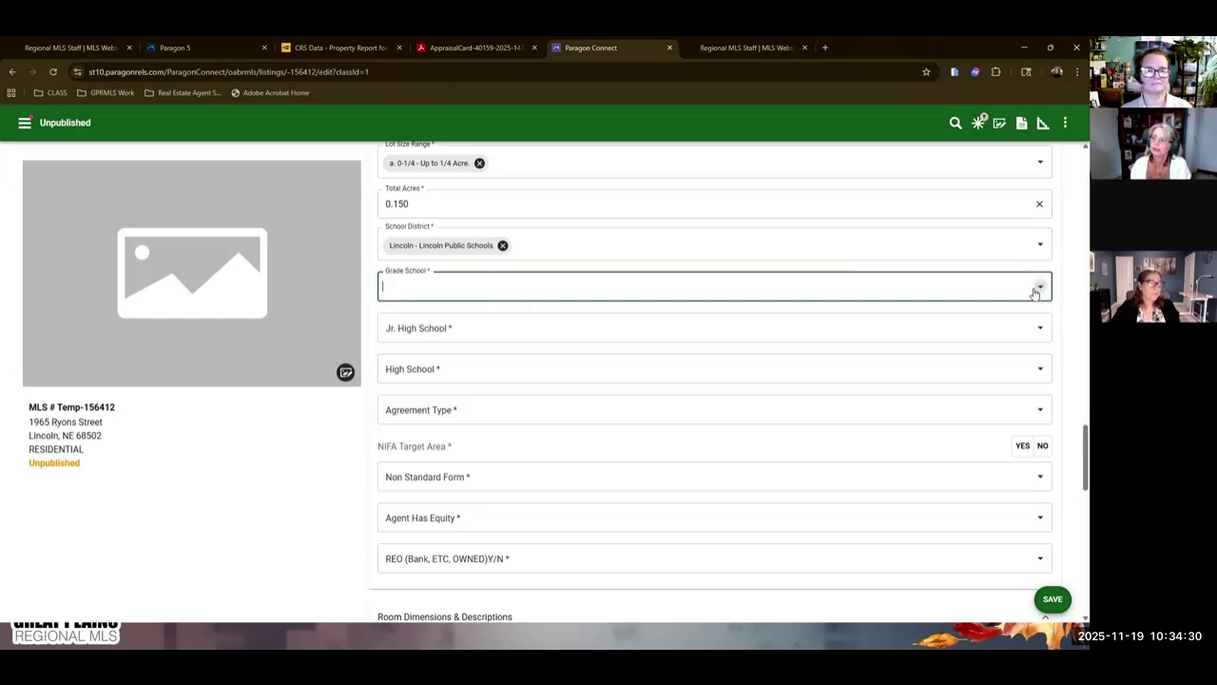
click(470, 279)
text(ot)
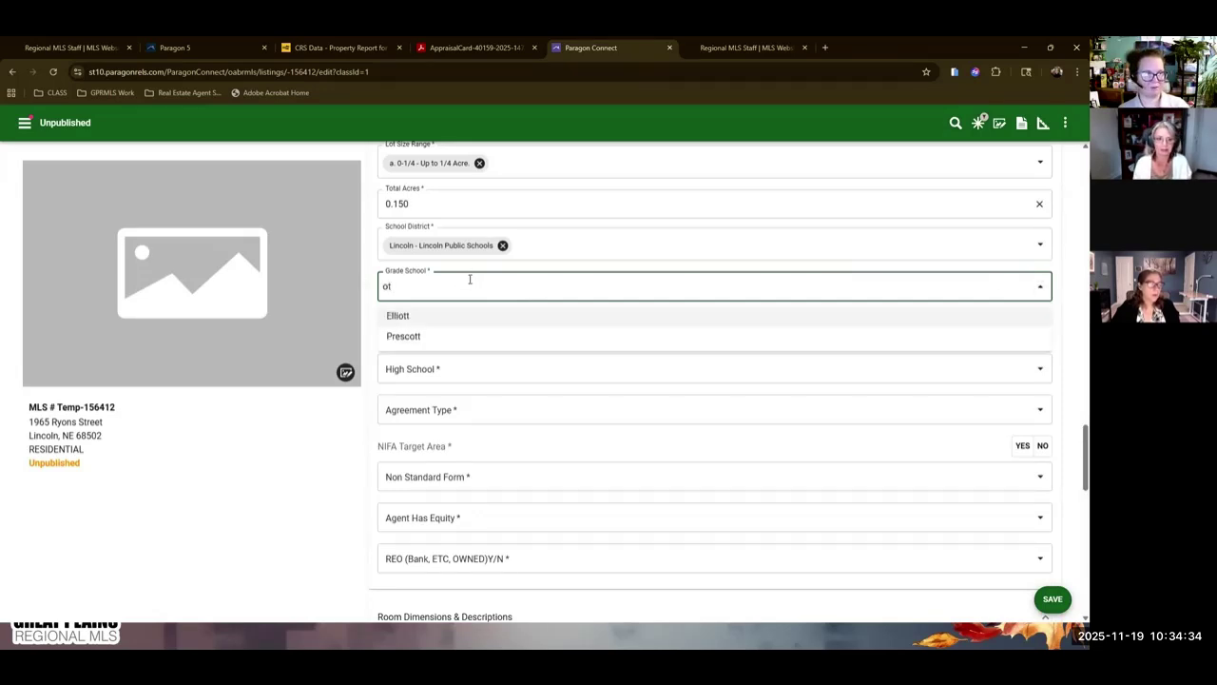
key(BackSpace)
key(BackSpace)
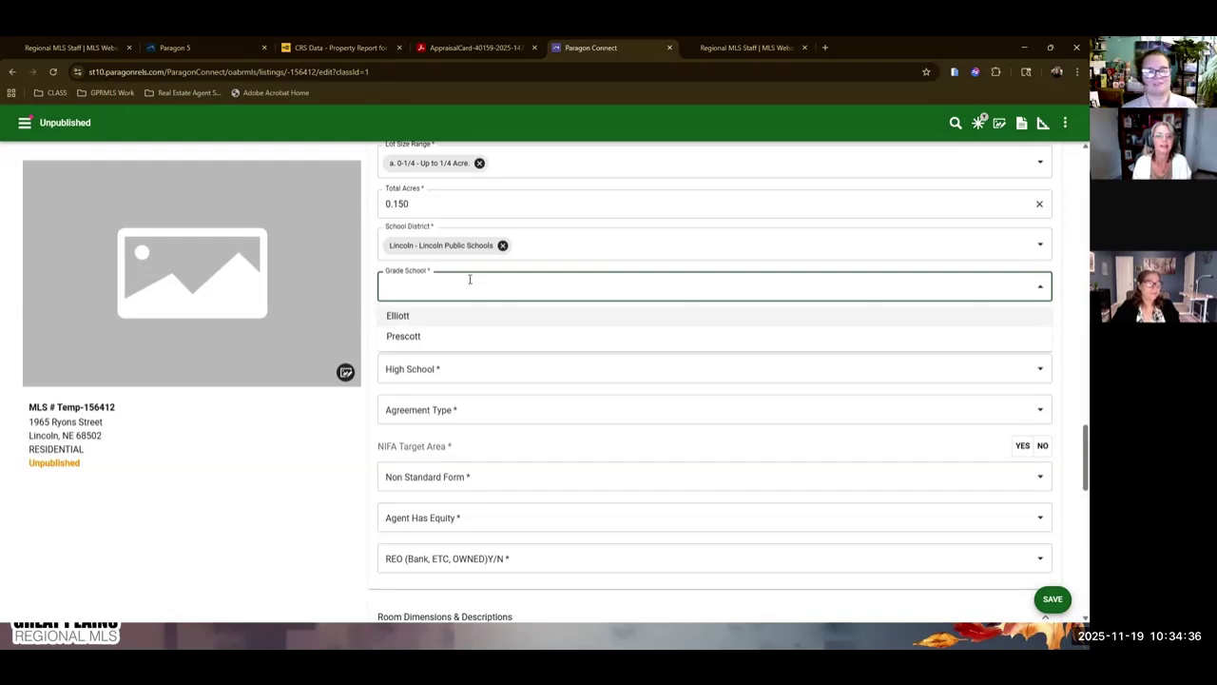
Replace the district with Other via the full picker, then remove it, leaving School District empty.
click(502, 244)
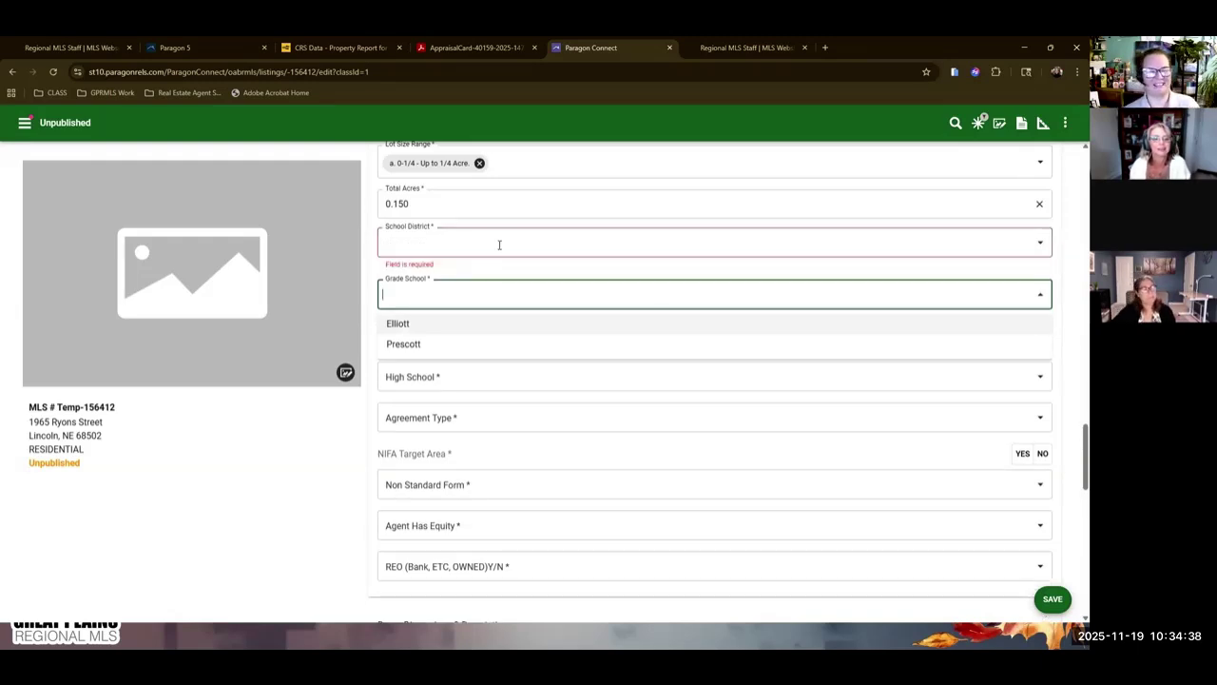
click(1044, 243)
text(other)
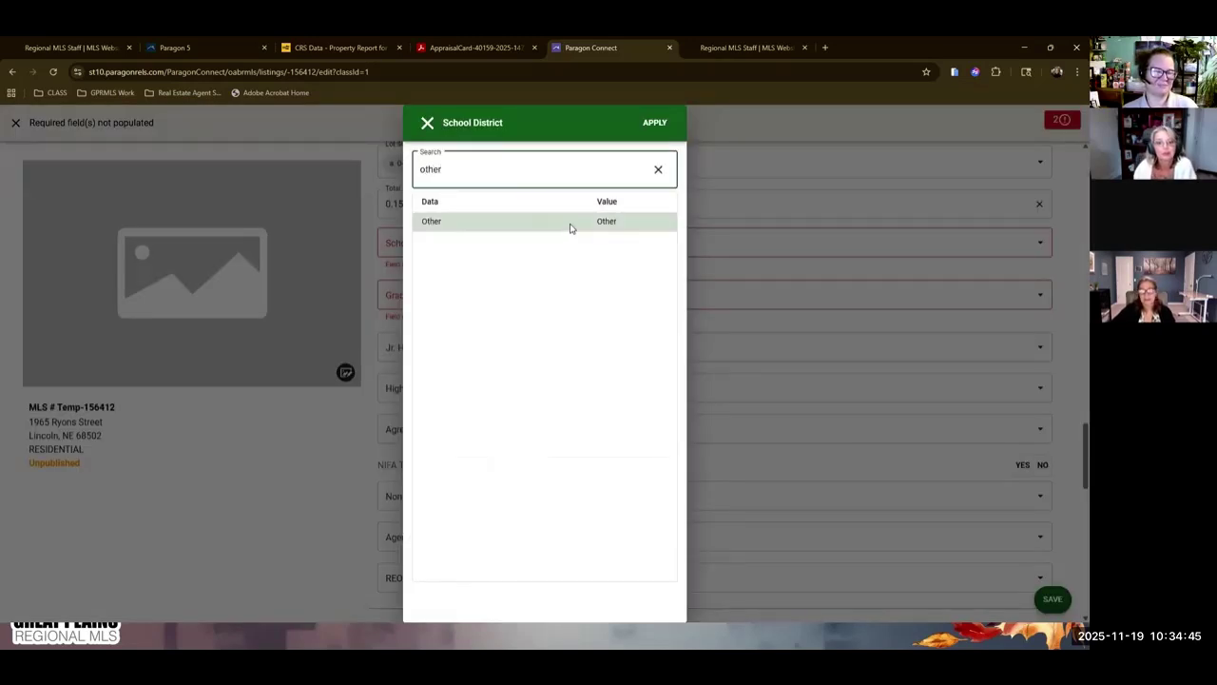
click(571, 226)
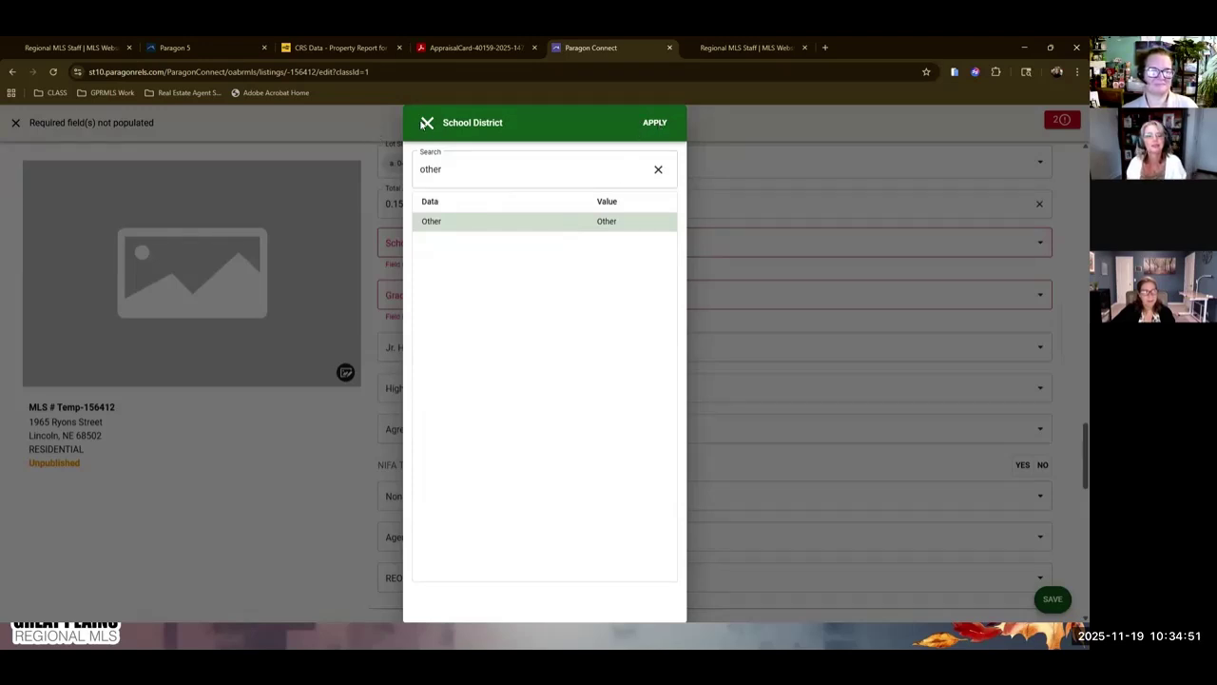
click(655, 125)
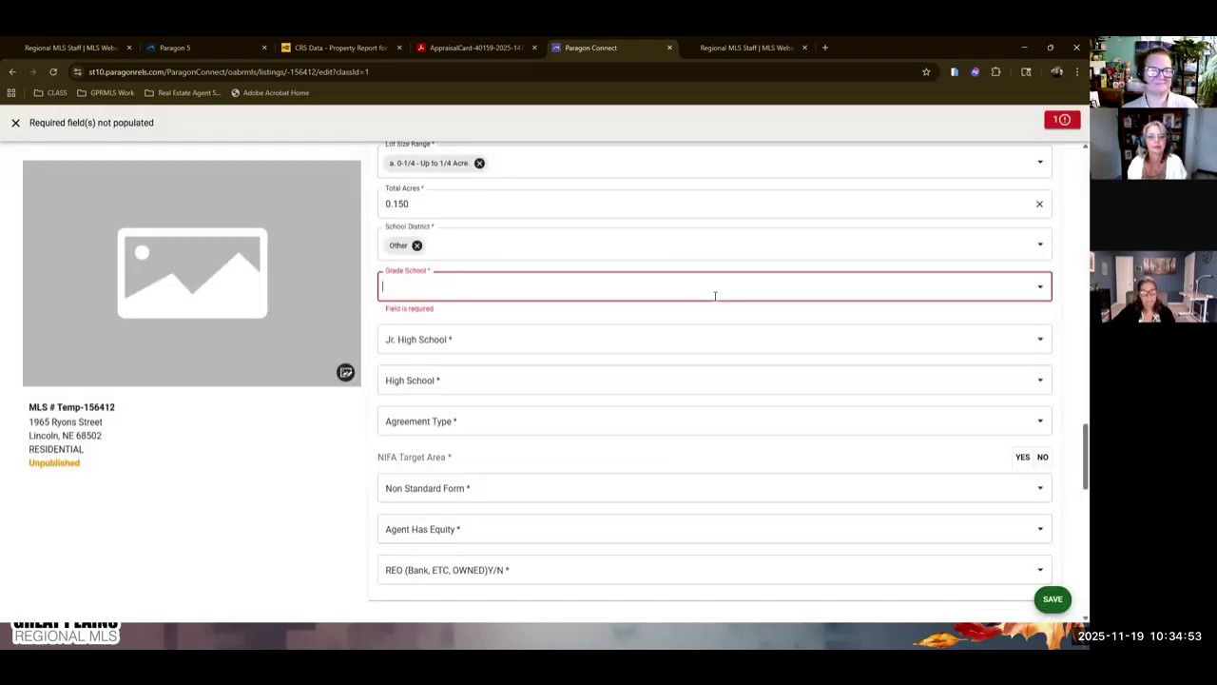
click(417, 247)
scroll(660, 283, up, 3)
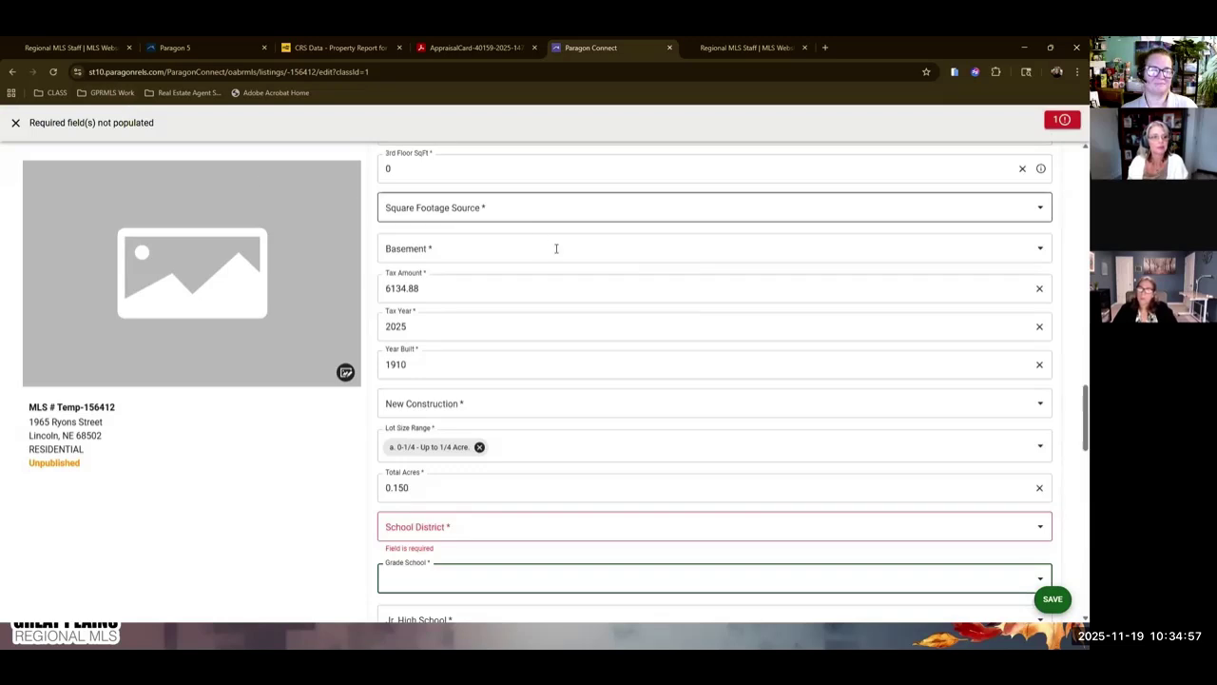
scroll(681, 353, down, 7)
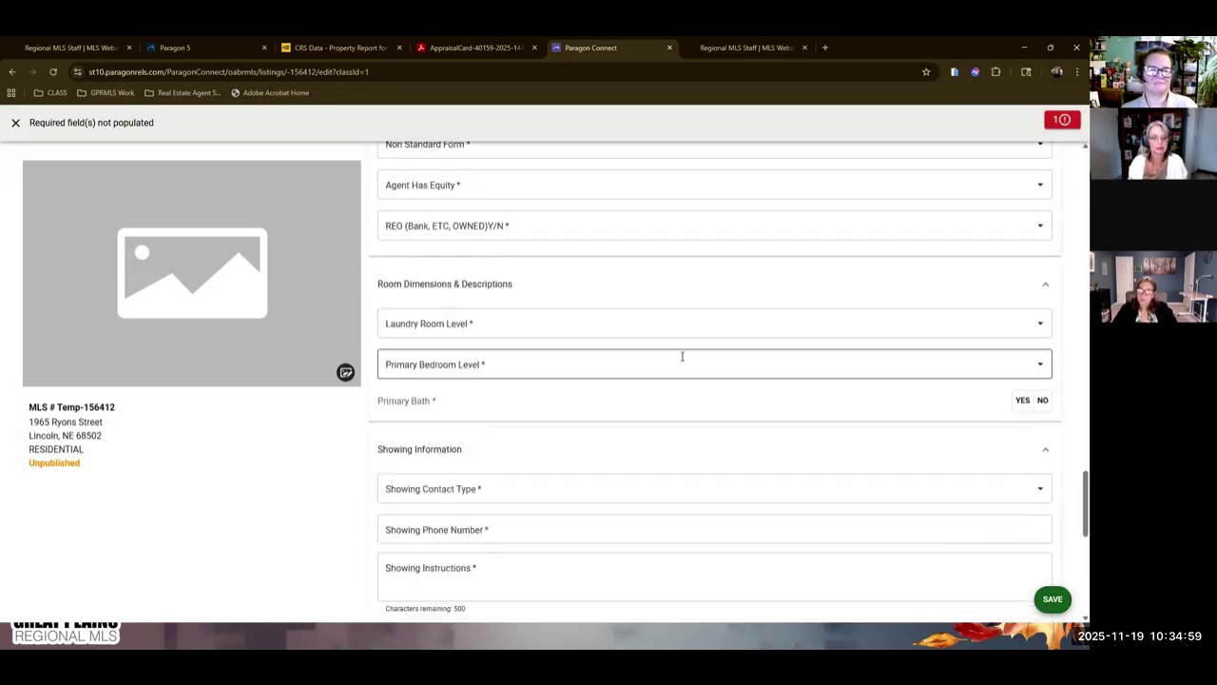
scroll(662, 291, down, 3)
scroll(599, 307, down, 3)
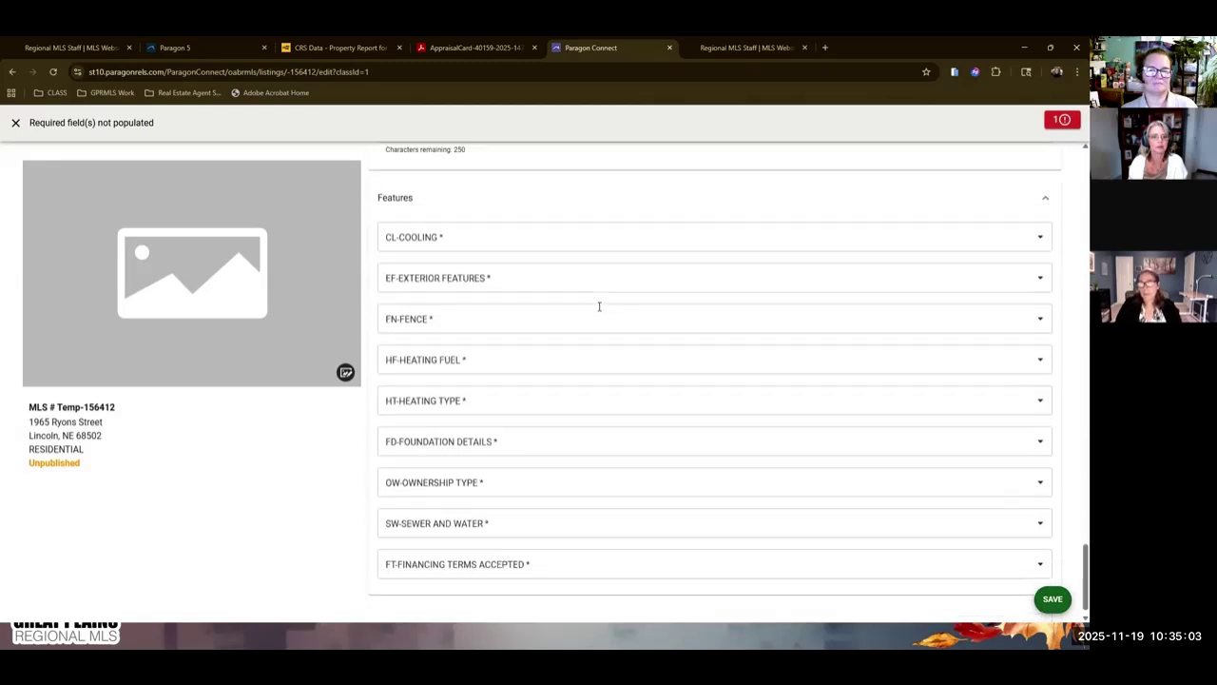
scroll(599, 306, down, 1)
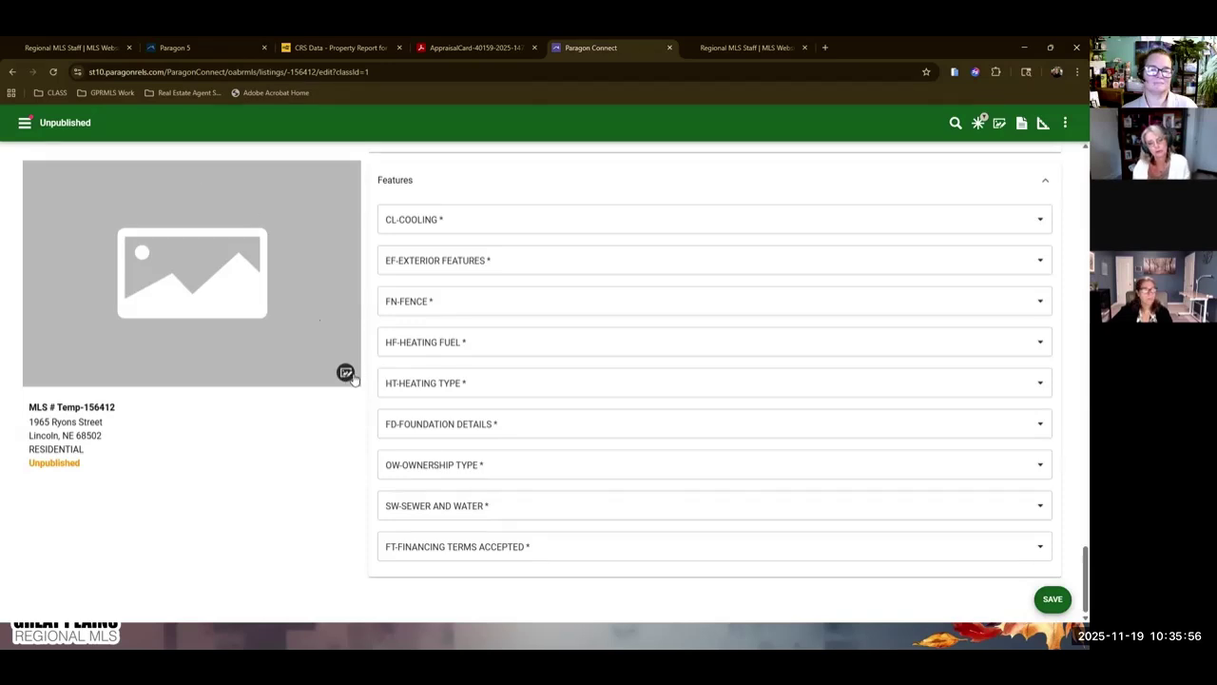
Save the draft via SAVE and choose Save Unpublished.
click(1052, 600)
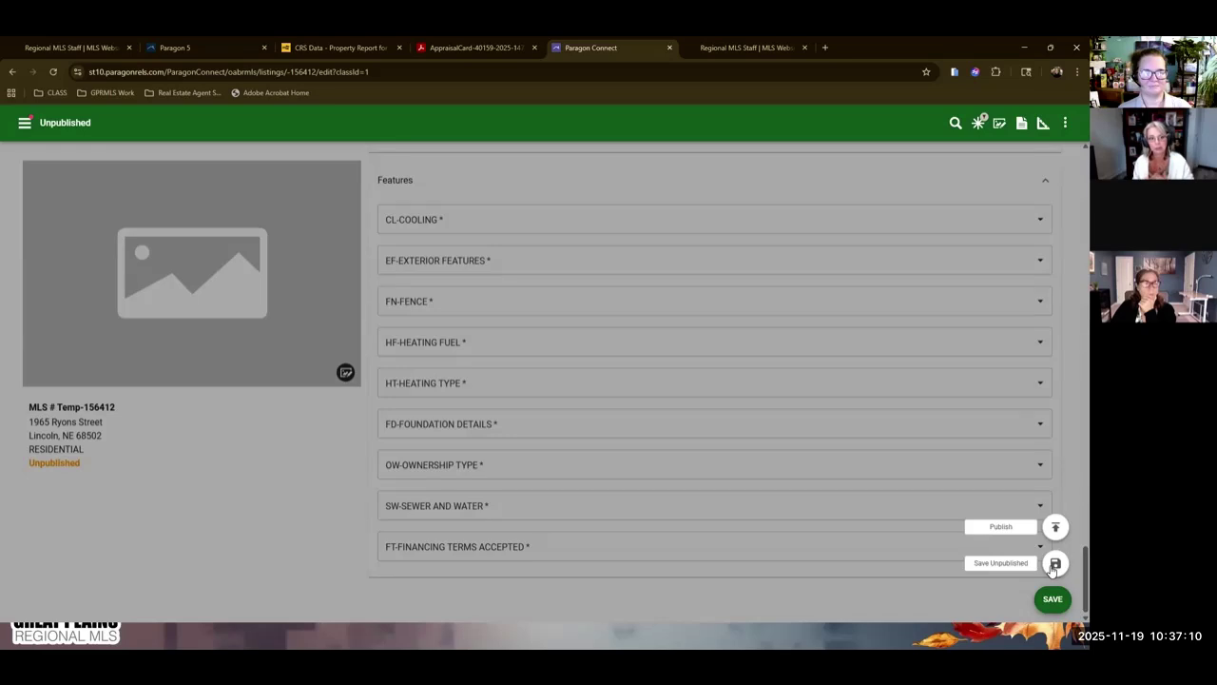
click(1055, 565)
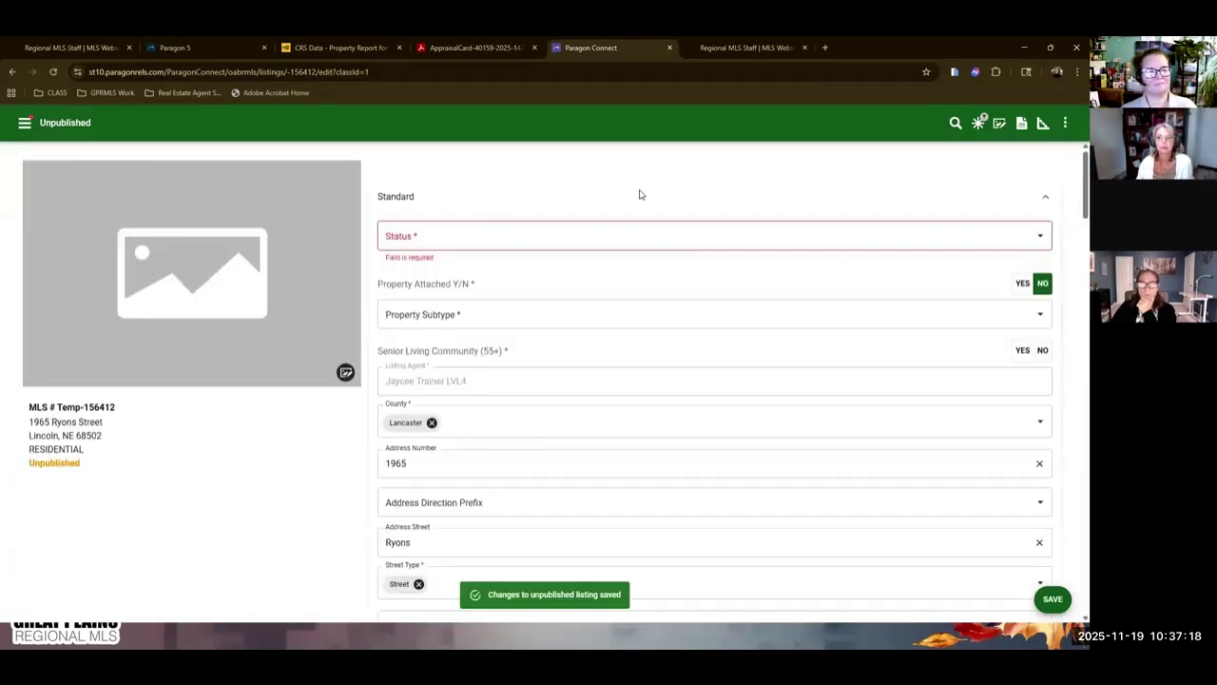
Go to Listings from the main menu and show the Published listings.
click(25, 122)
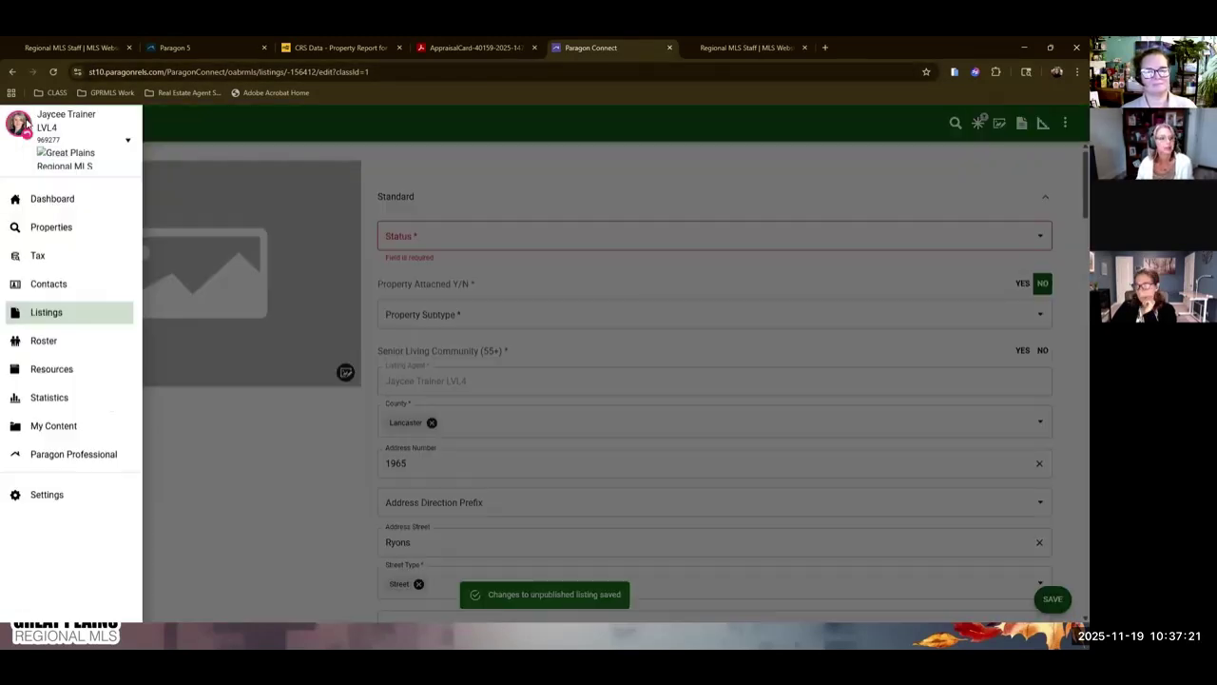
click(81, 322)
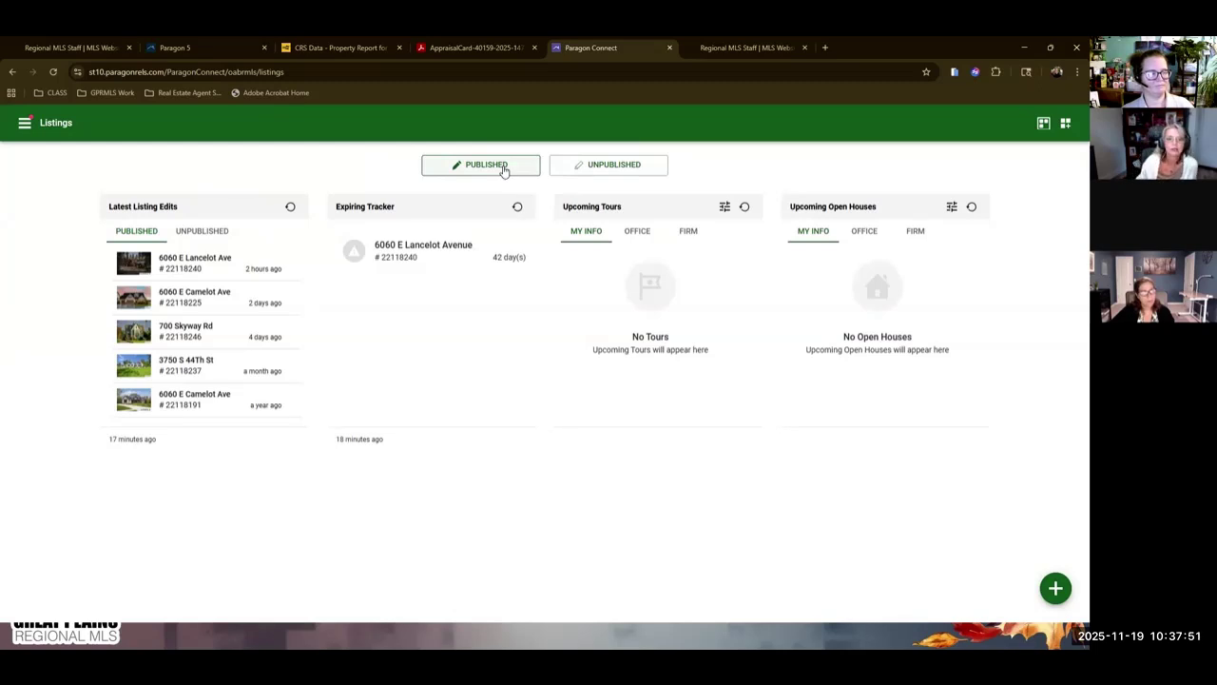
click(504, 171)
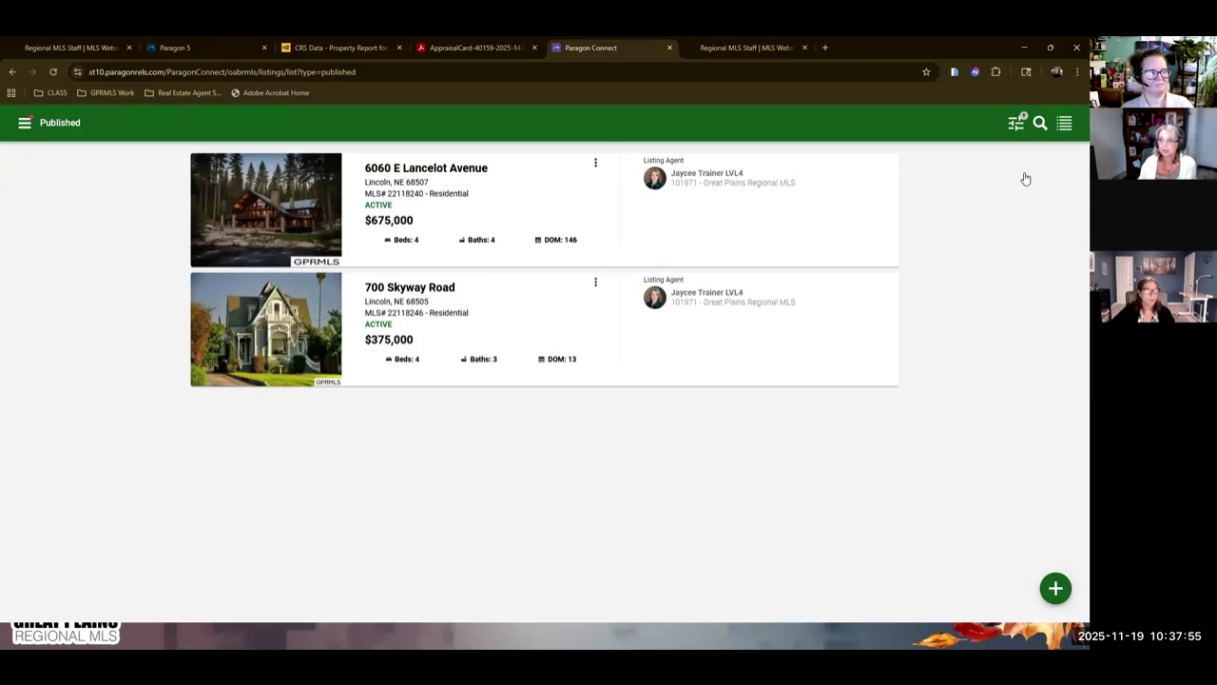
click(1016, 124)
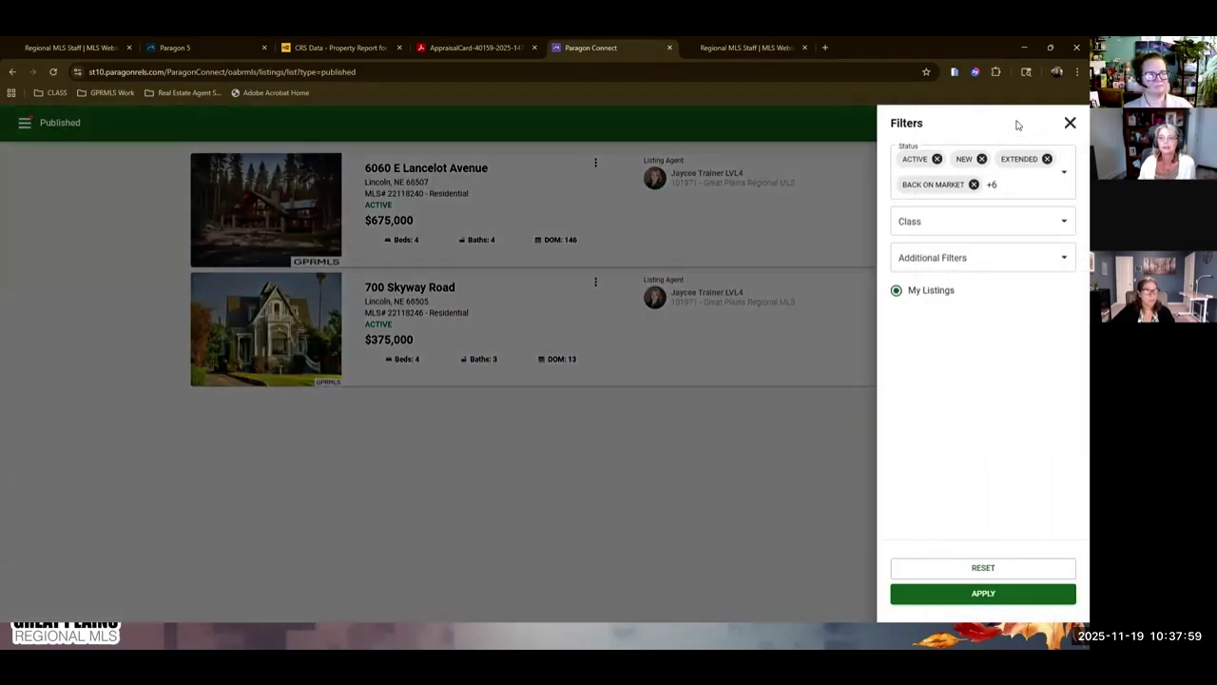
click(1068, 184)
click(457, 171)
click(456, 415)
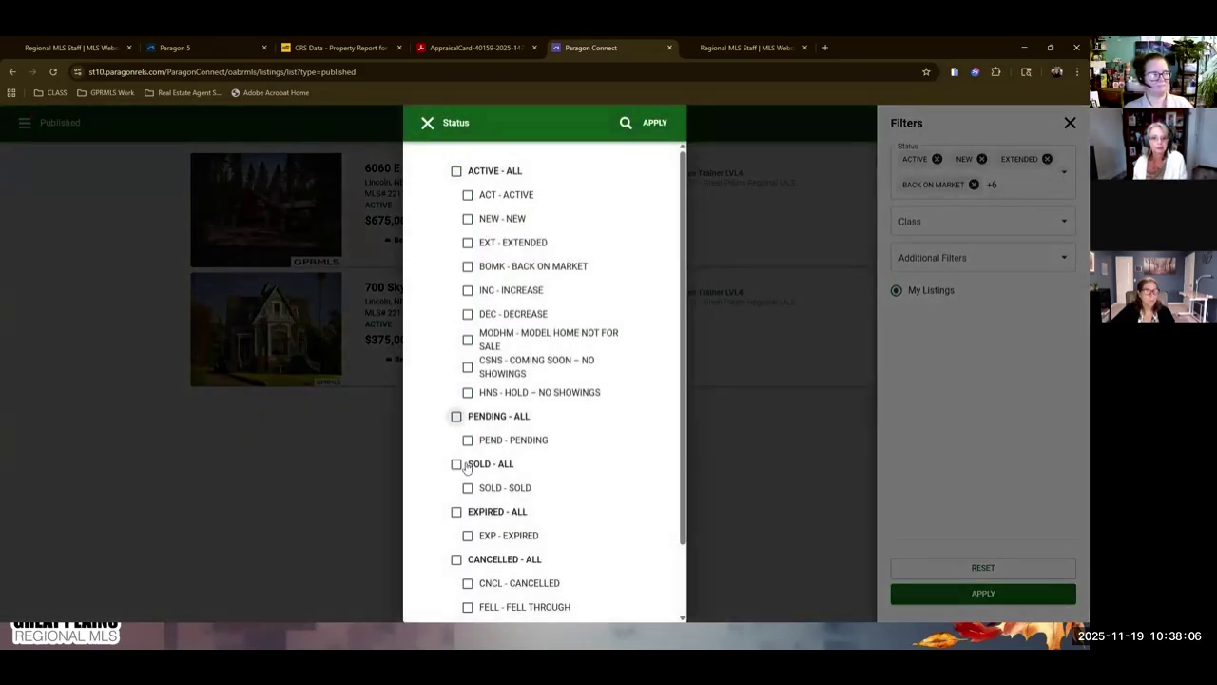
click(456, 464)
scroll(581, 328, down, 1)
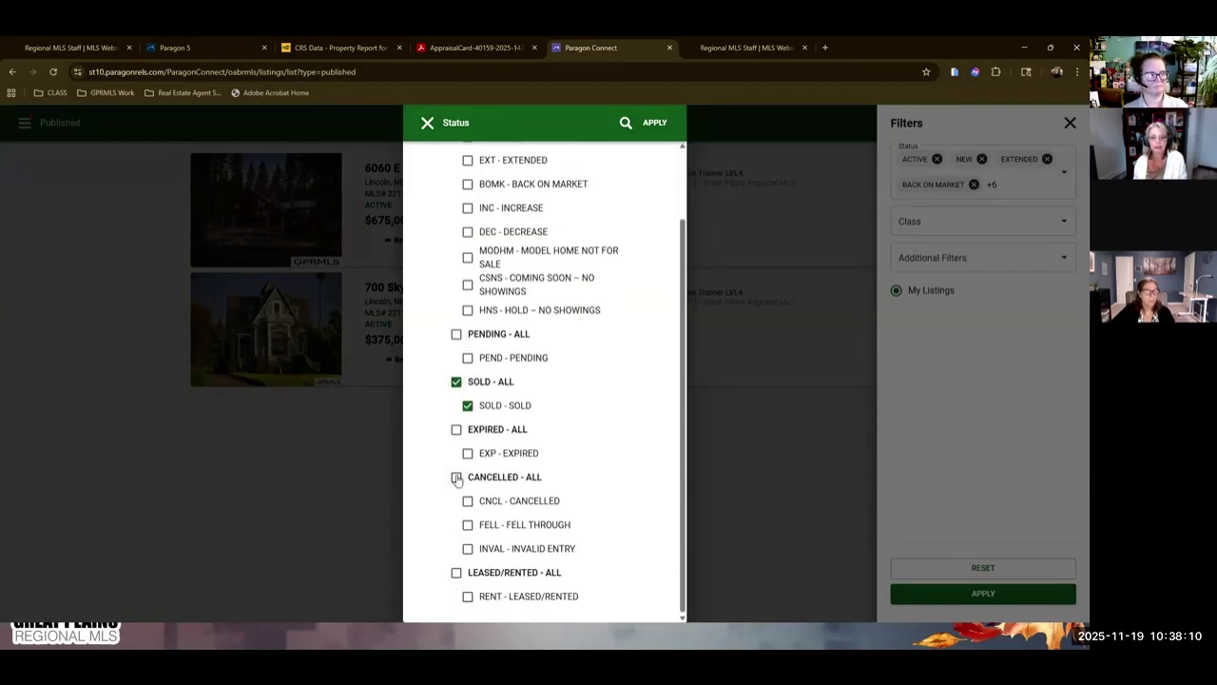
click(665, 124)
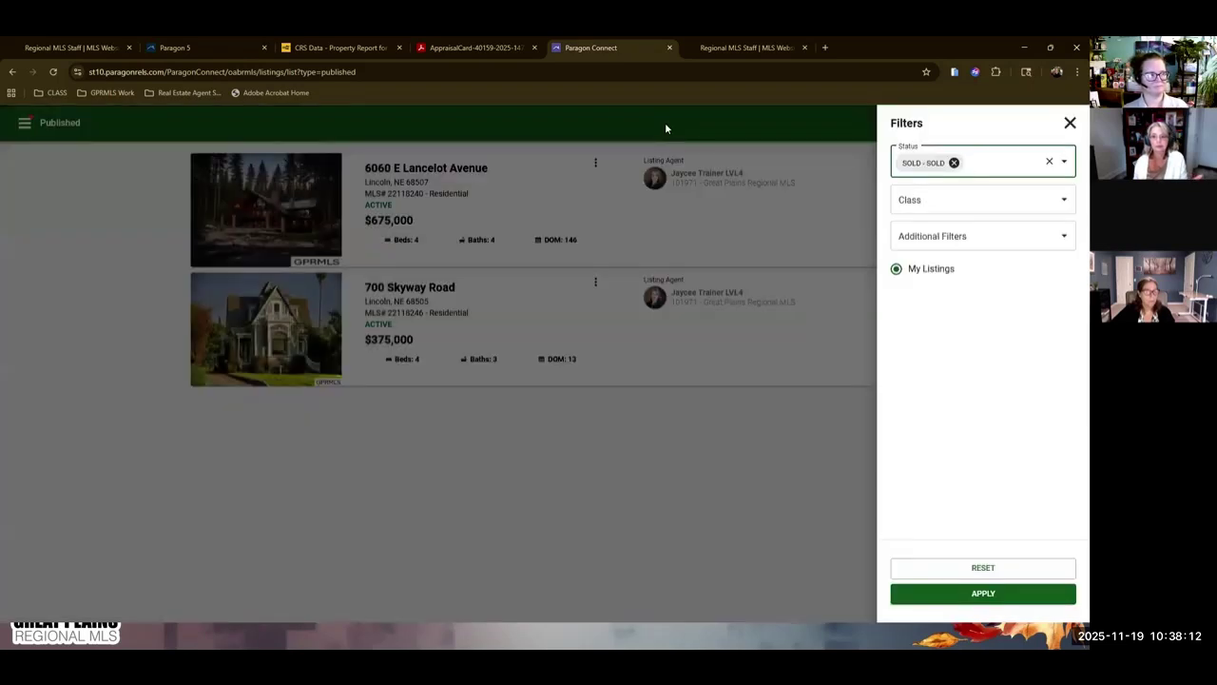
click(1000, 592)
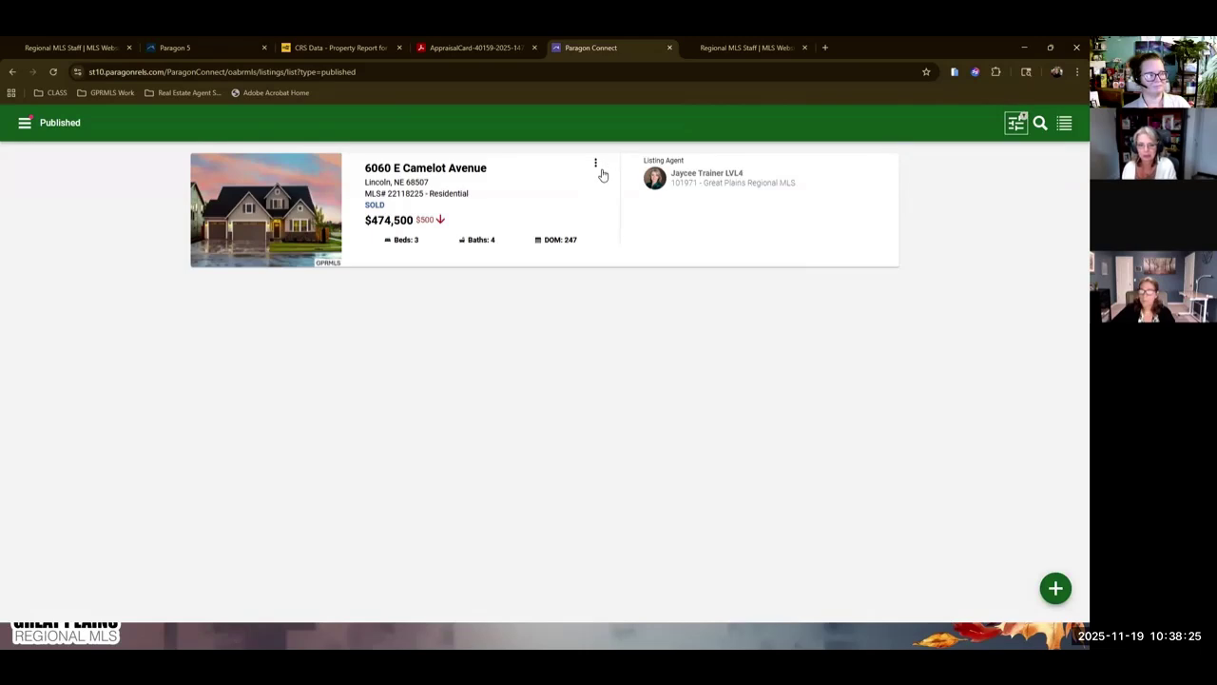
click(595, 162)
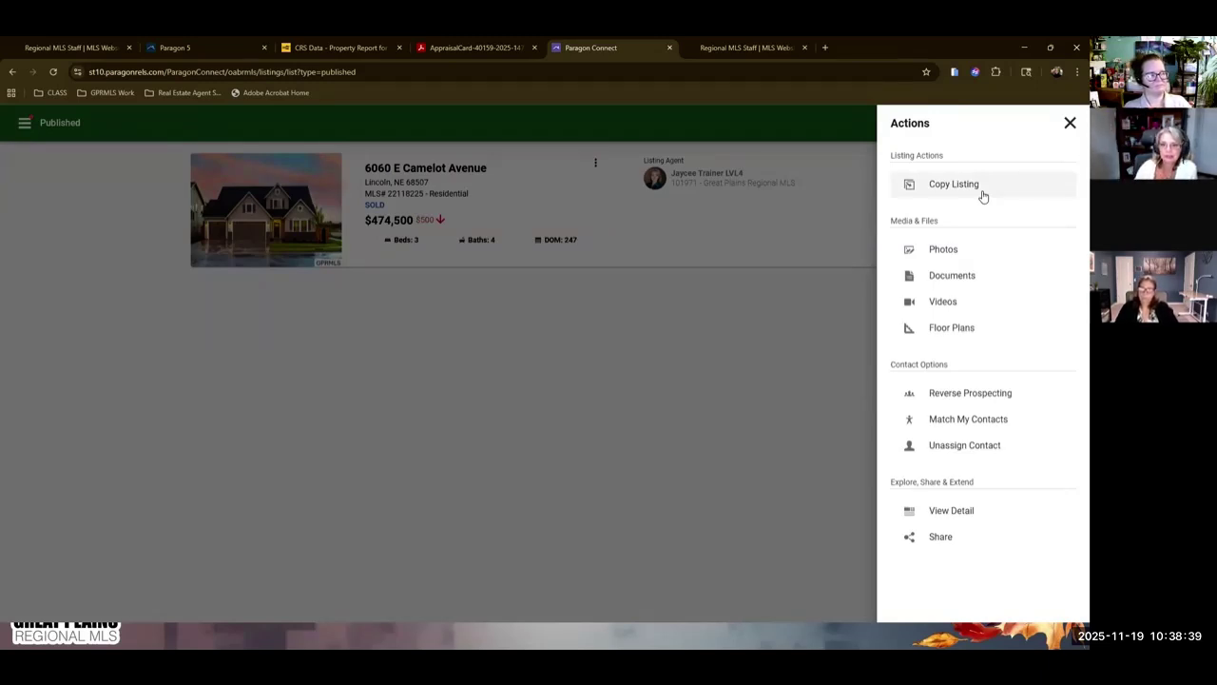
click(980, 187)
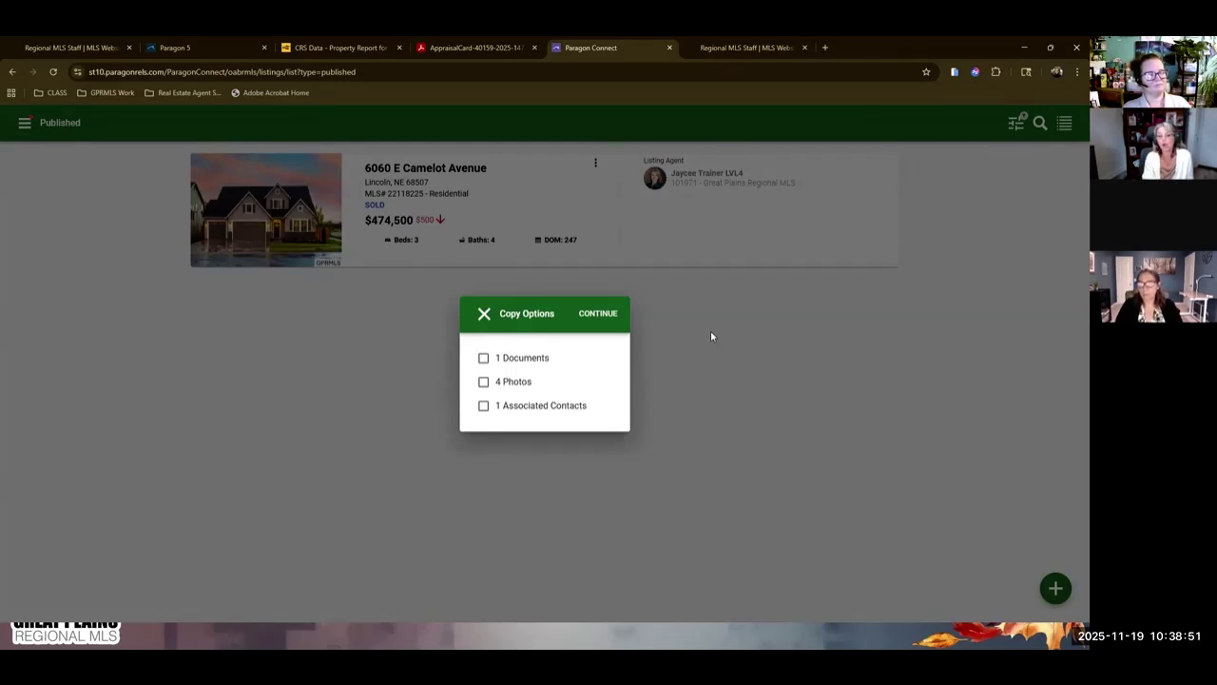
click(610, 313)
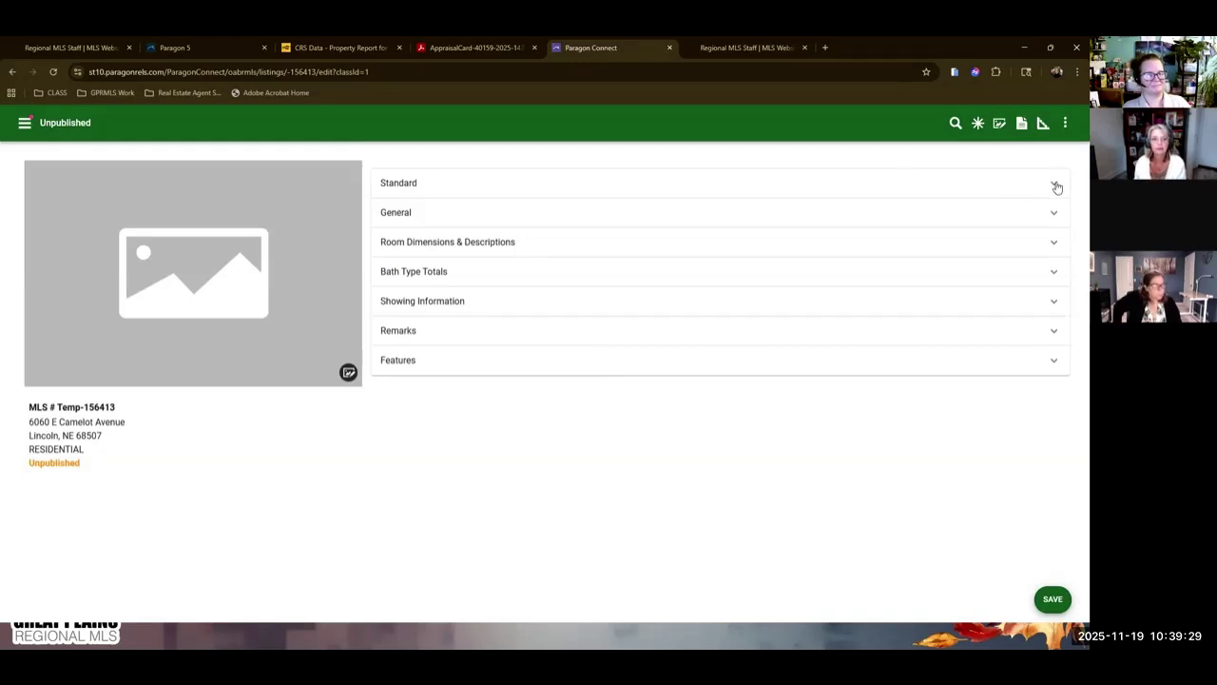
Expand the Standard section of the copied draft and review its fields.
click(1054, 183)
scroll(580, 333, down, 4)
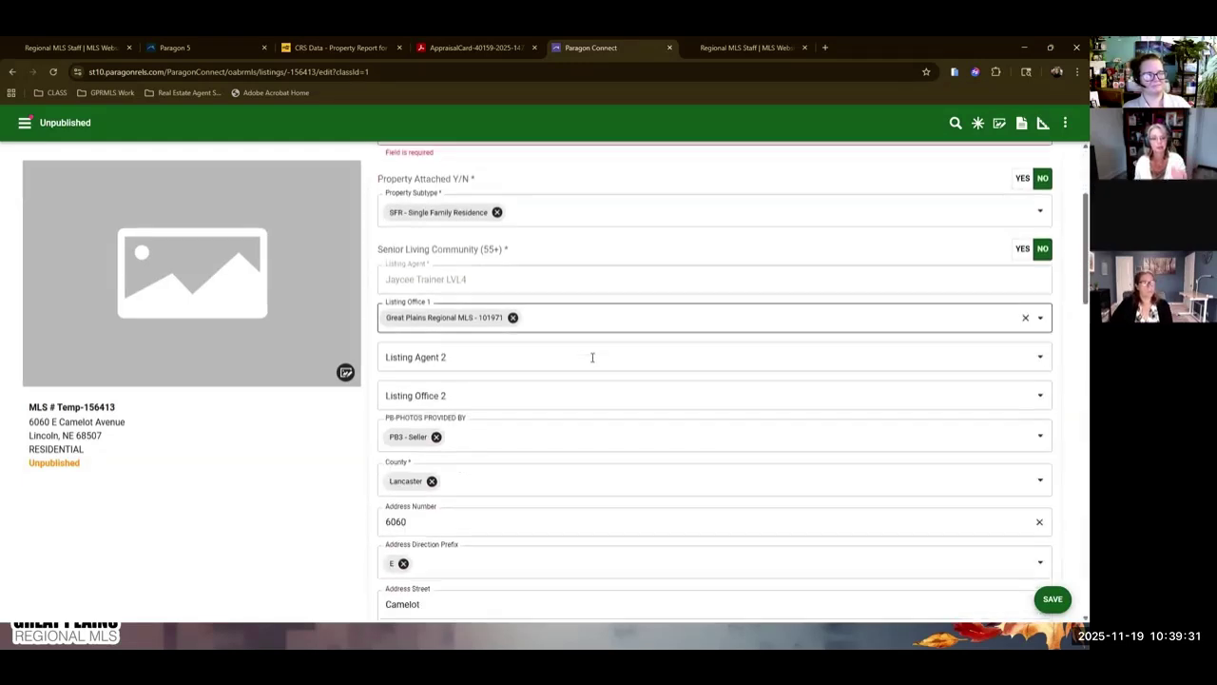
scroll(596, 371, down, 5)
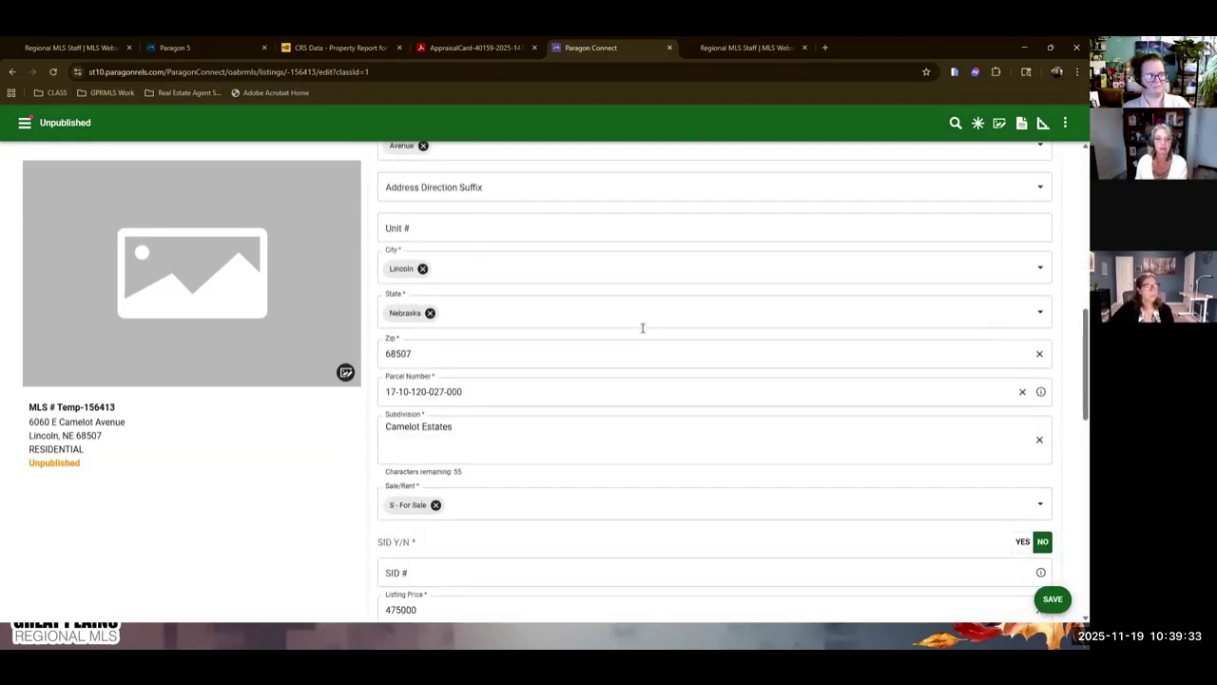
scroll(634, 343, down, 1)
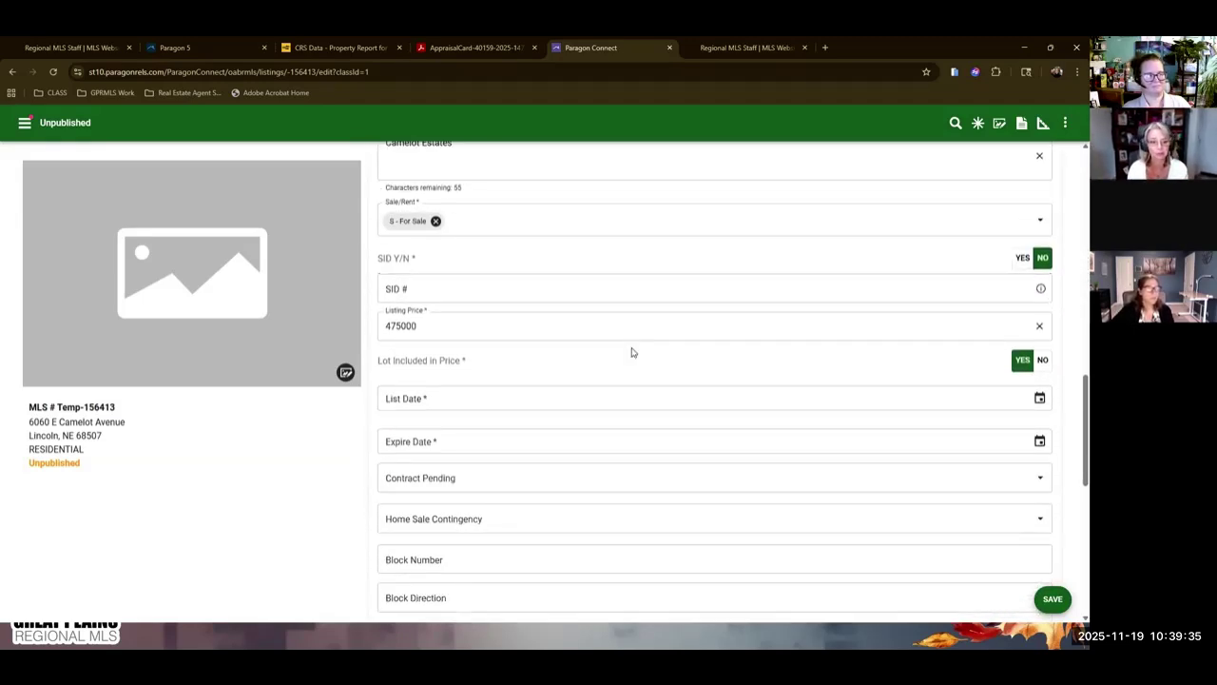
scroll(590, 421, down, 3)
scroll(590, 421, up, 3)
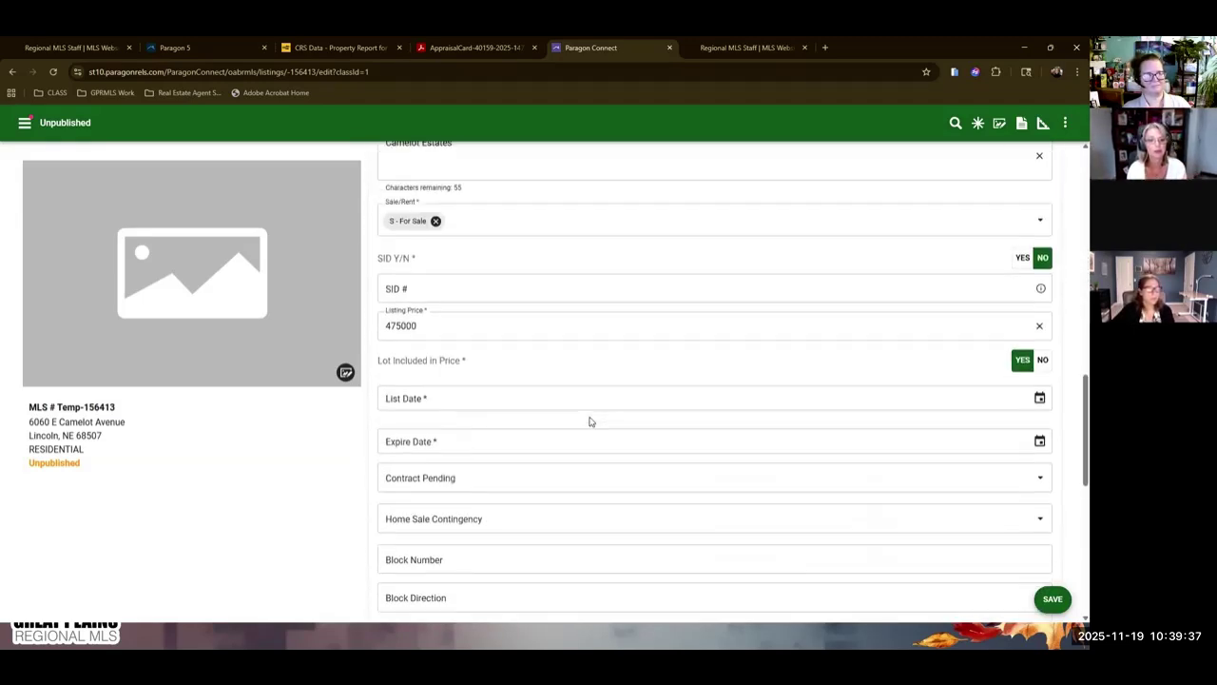
scroll(590, 421, up, 6)
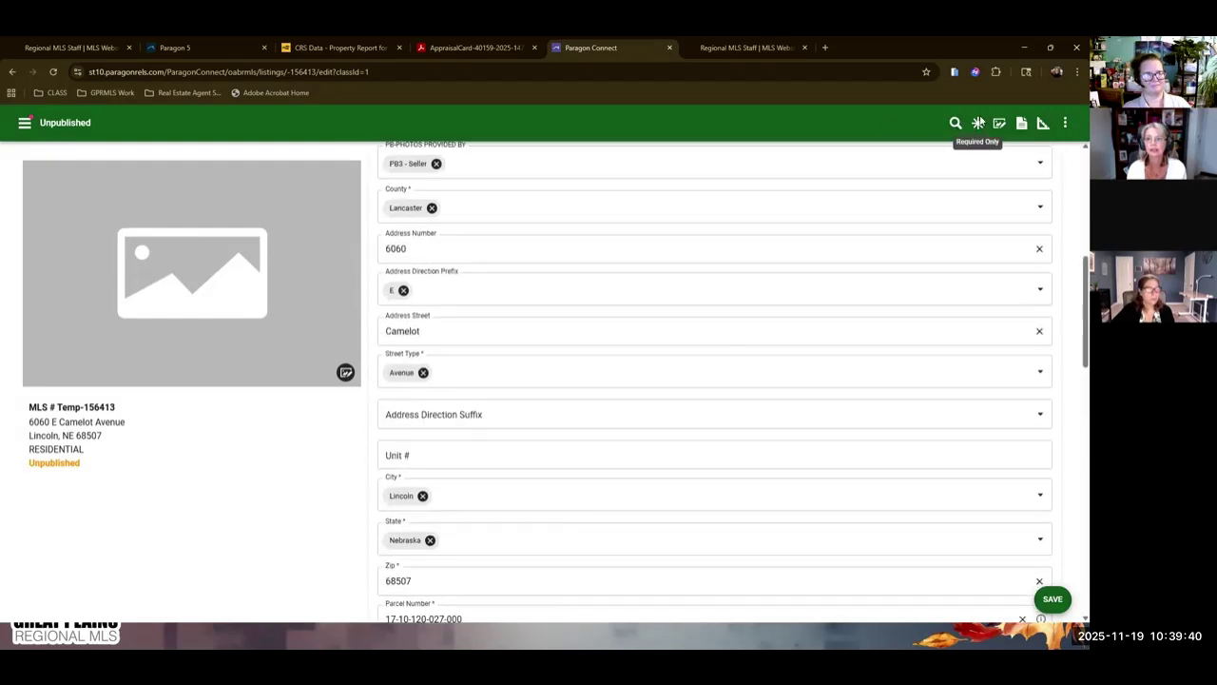
Show only required fields, checking Listing Price 475000 and the Camelot Estates subdivision.
click(977, 124)
scroll(665, 477, down, 3)
scroll(665, 476, up, 3)
scroll(664, 476, up, 6)
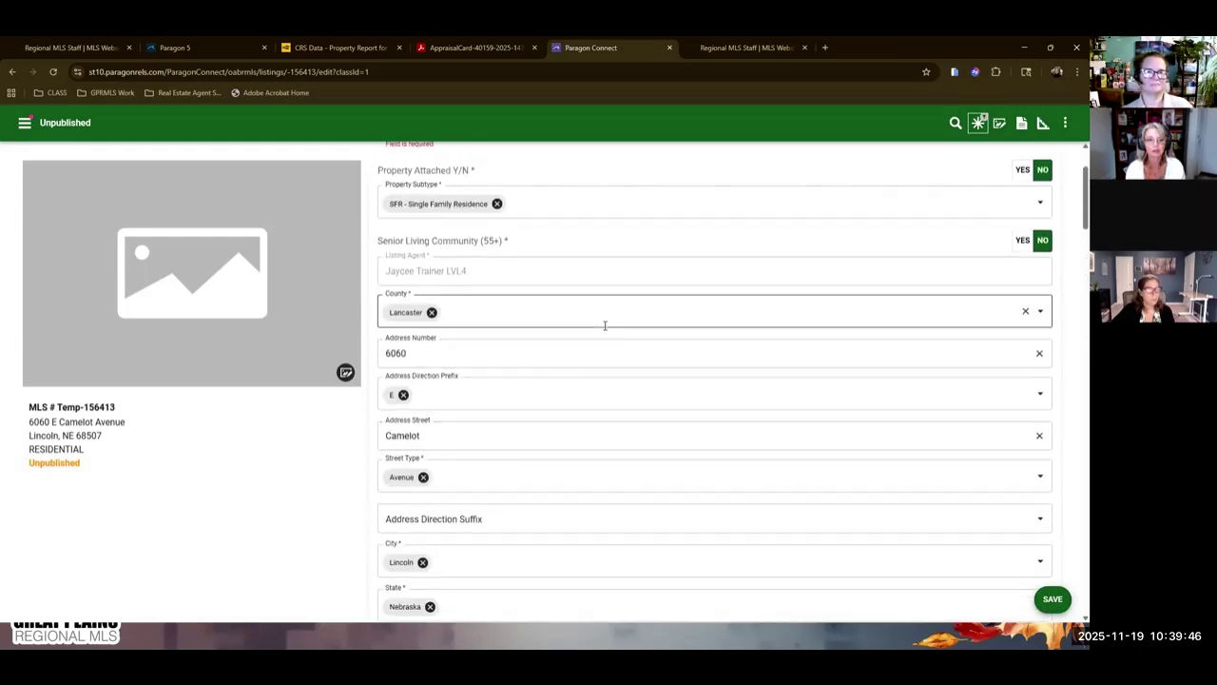
scroll(604, 325, up, 2)
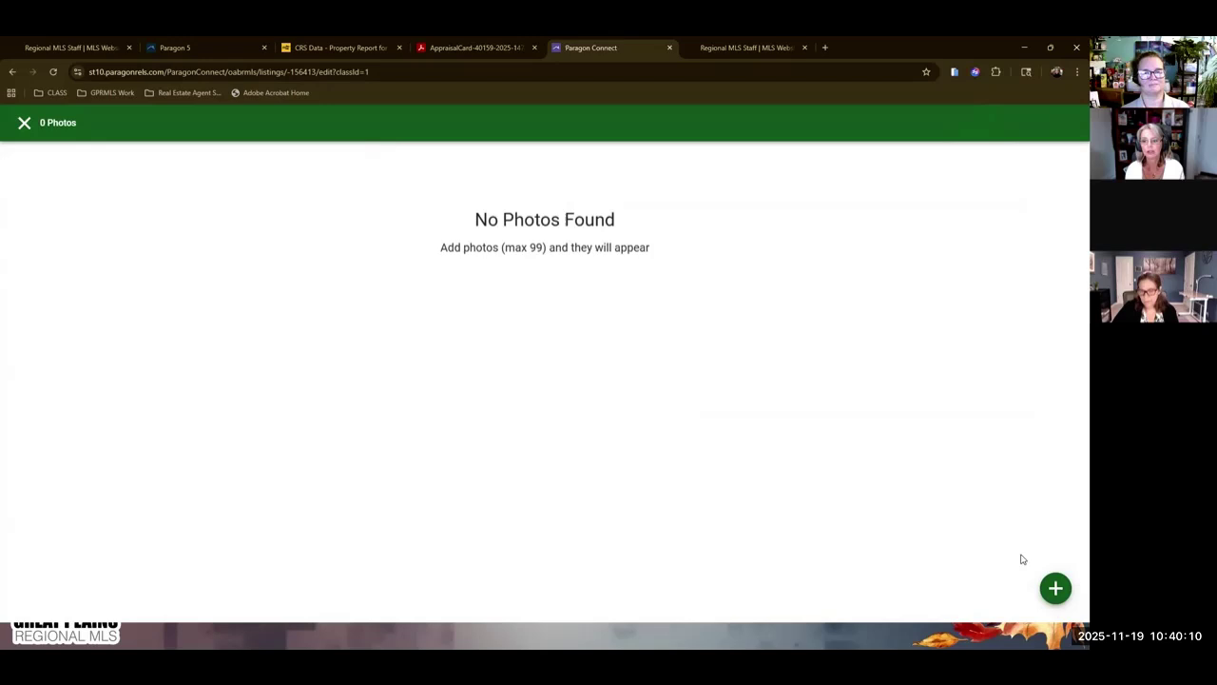
click(1055, 589)
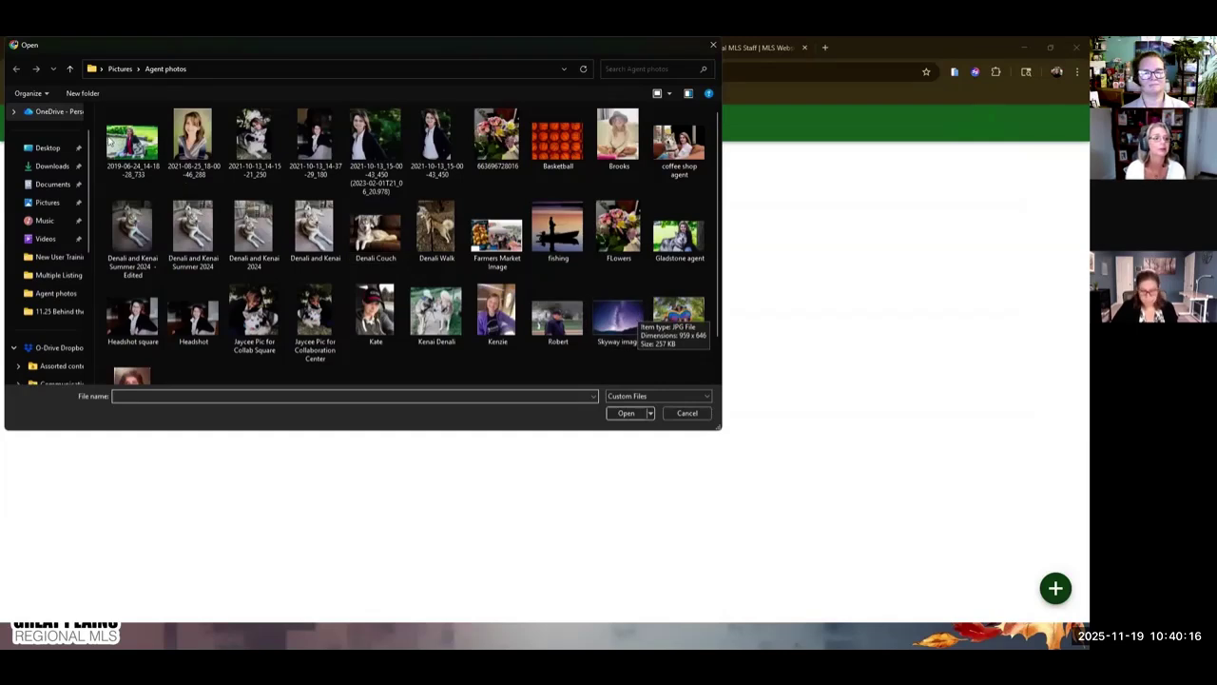
click(48, 203)
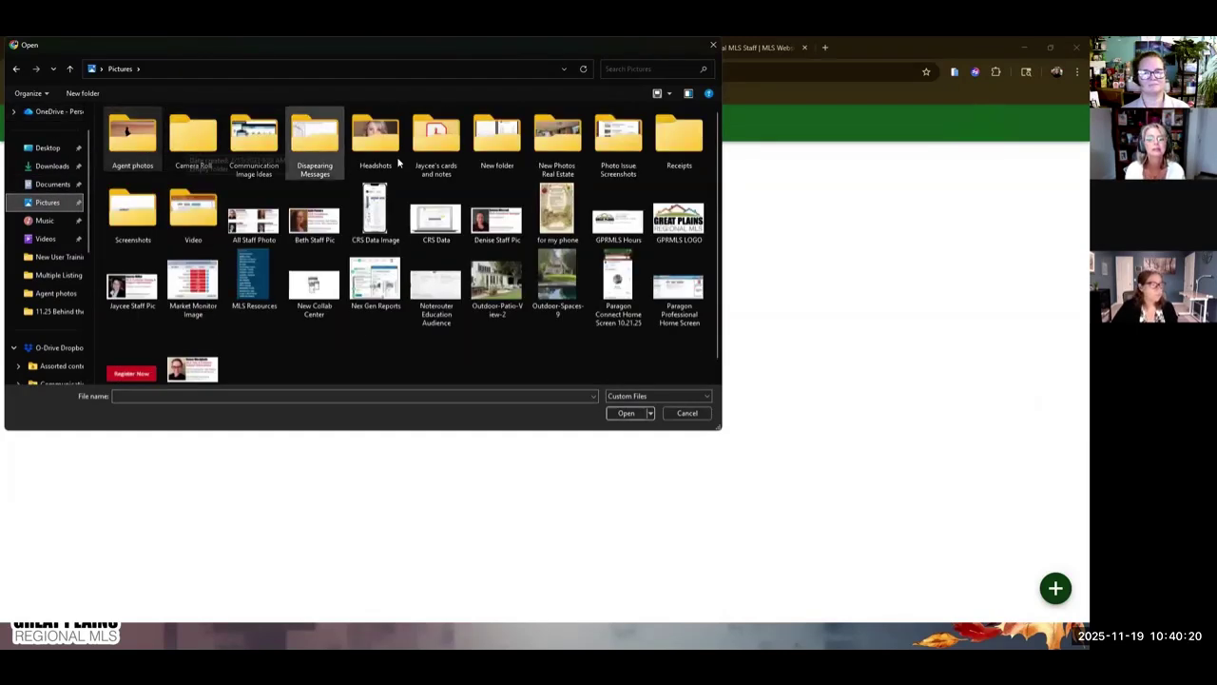
click(48, 148)
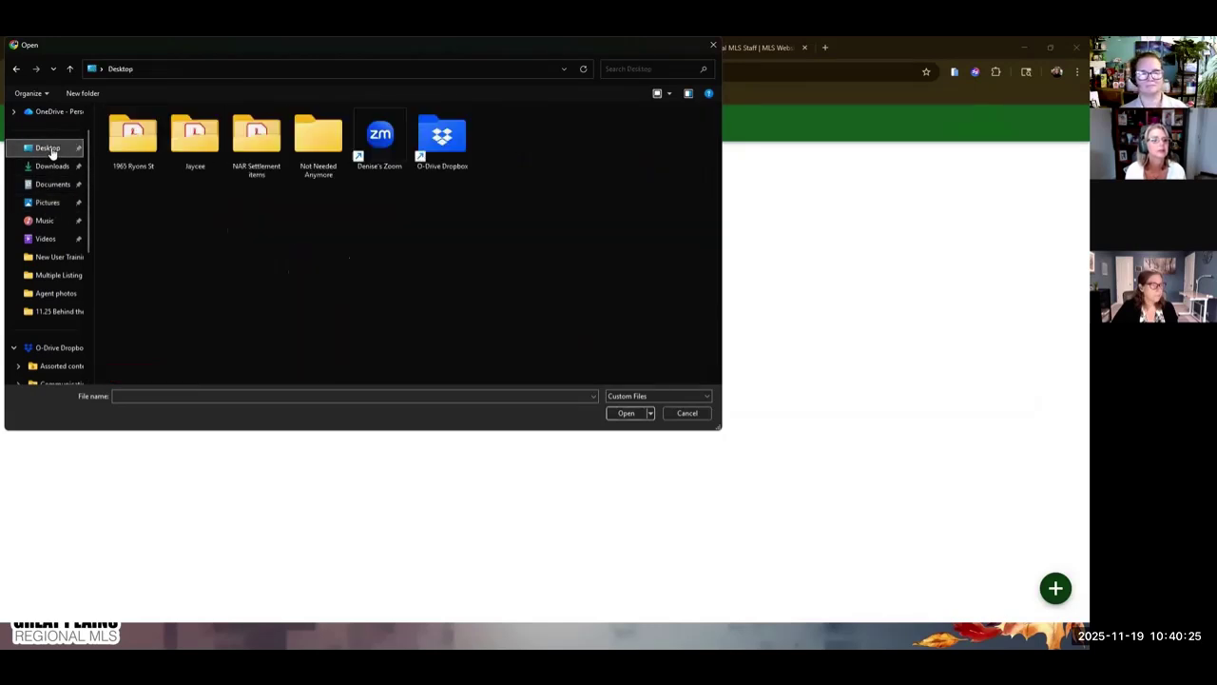
double_click(133, 135)
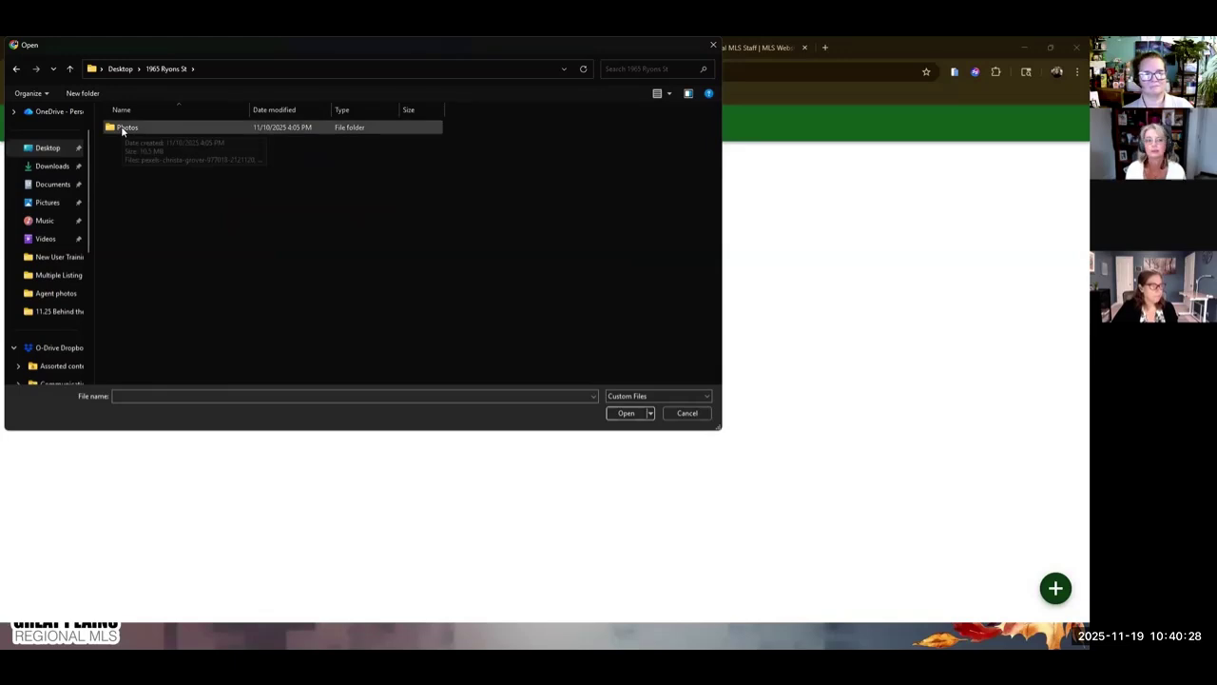
click(131, 130)
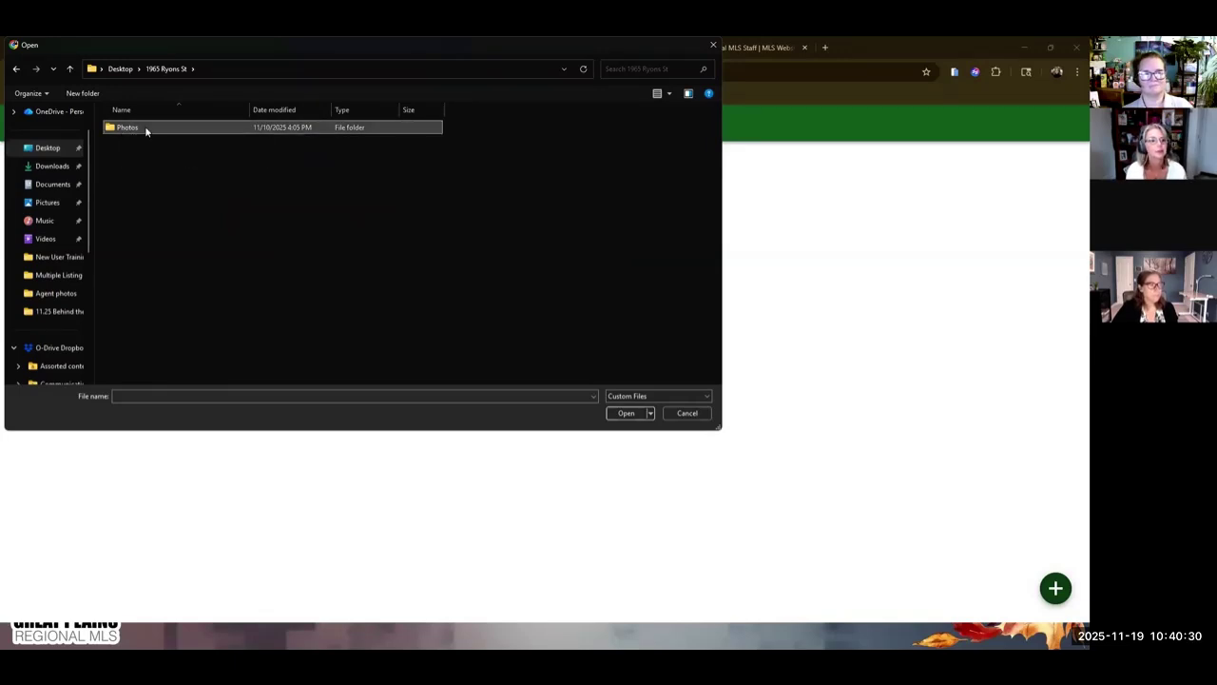
double_click(145, 126)
Select all seven house photos and upload them to the listing.
click(124, 147)
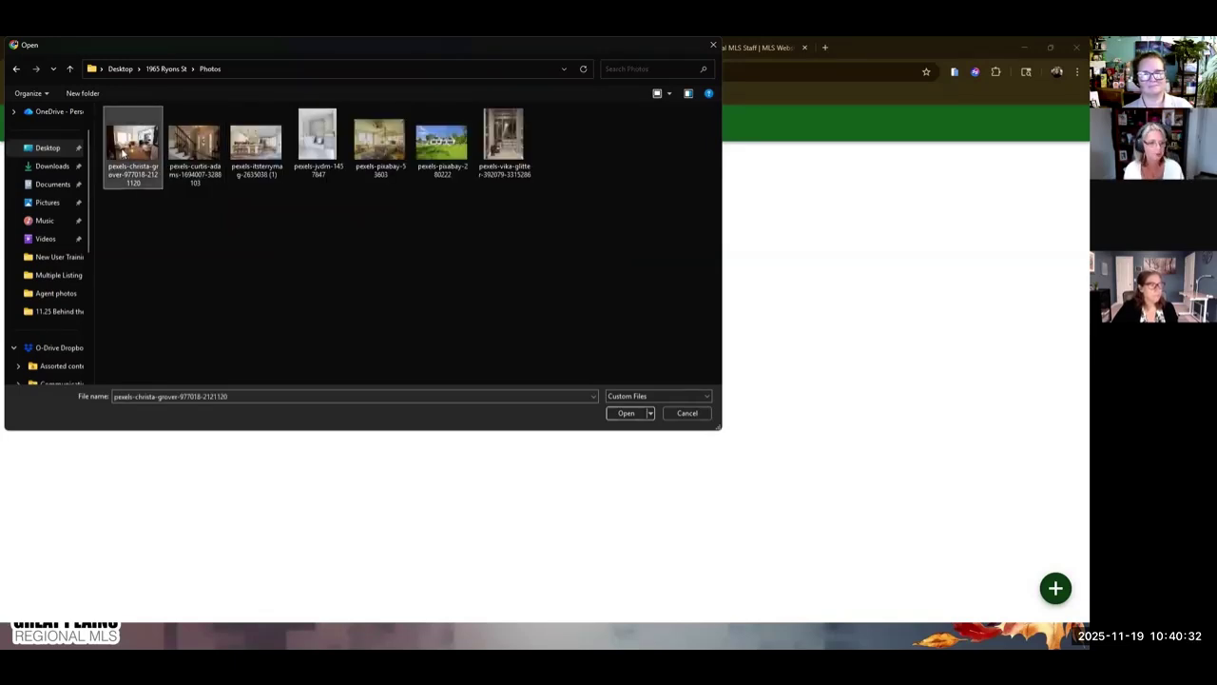
ctrl+click(195, 143)
ctrl+click(256, 143)
ctrl+click(318, 142)
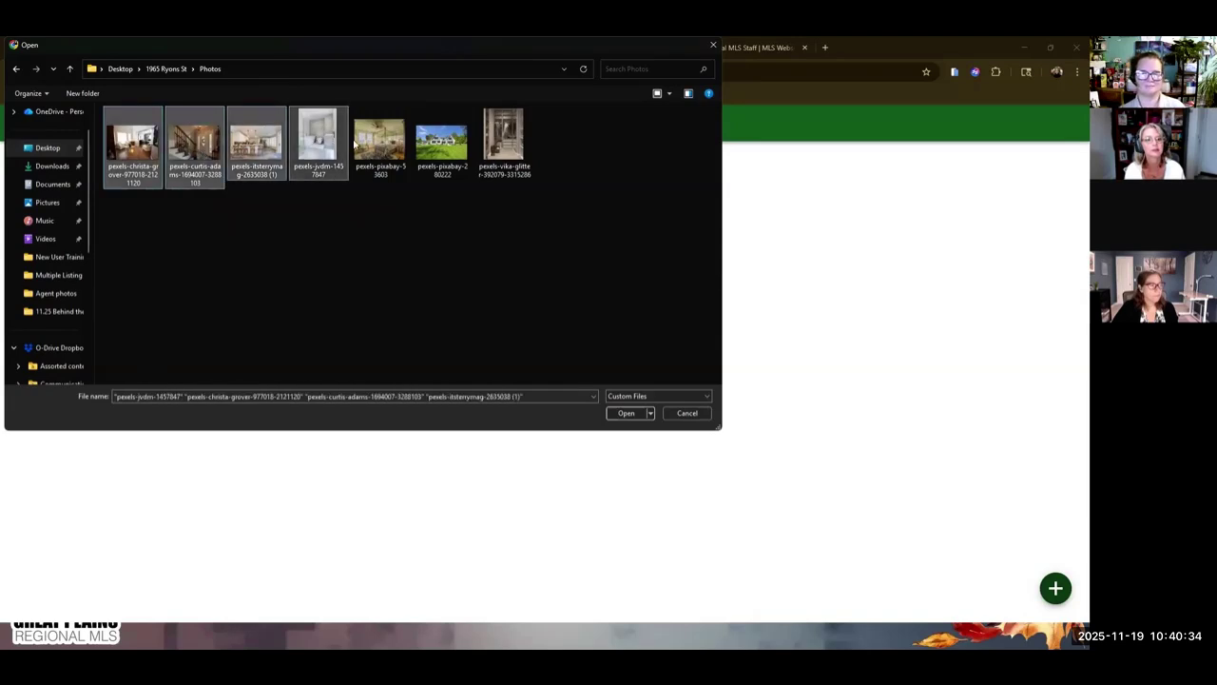
ctrl+click(378, 143)
ctrl+click(437, 150)
ctrl+click(504, 145)
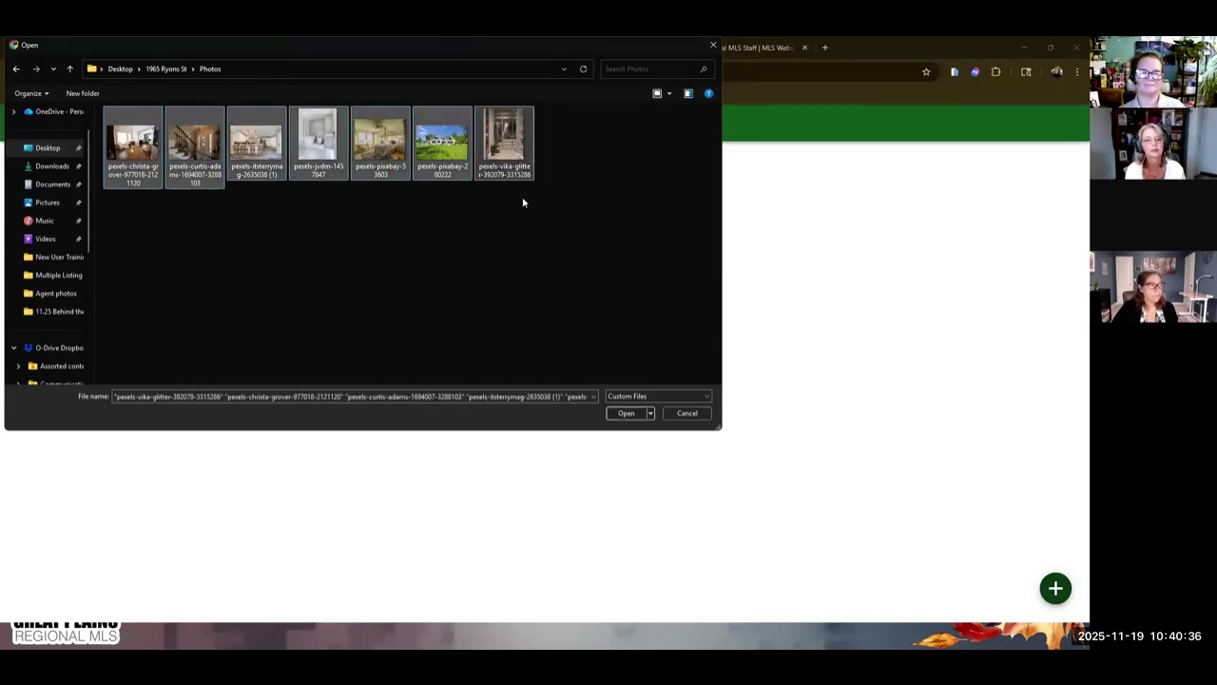
click(625, 412)
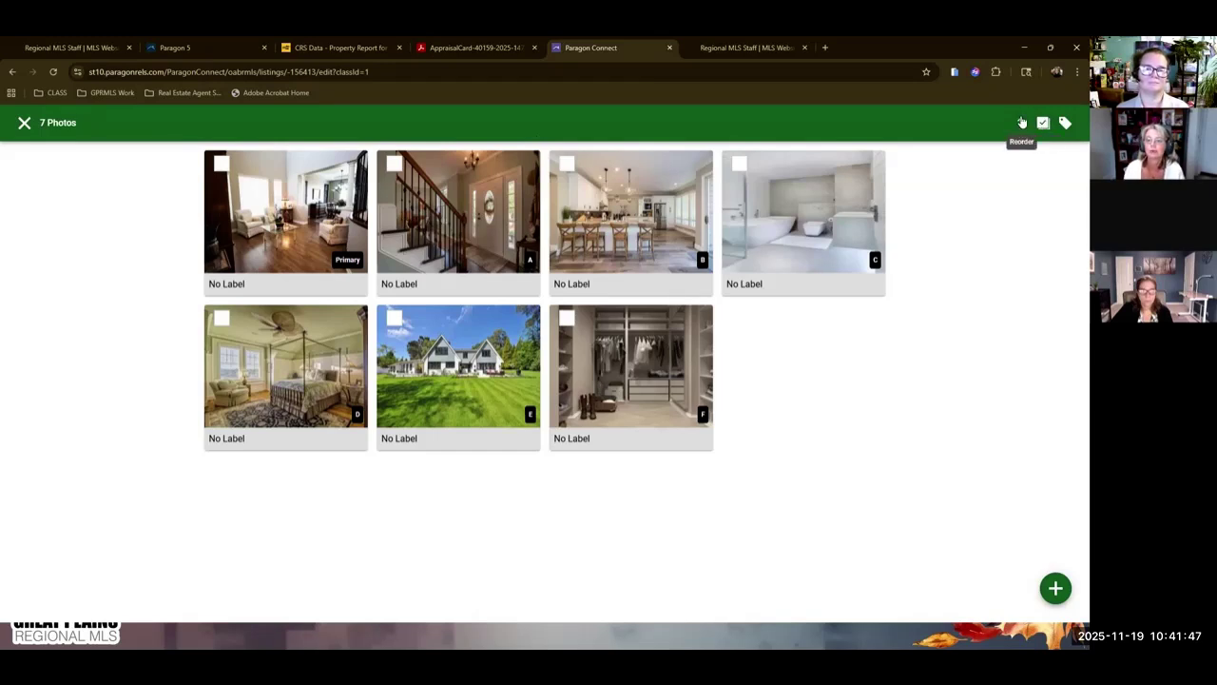
click(1020, 127)
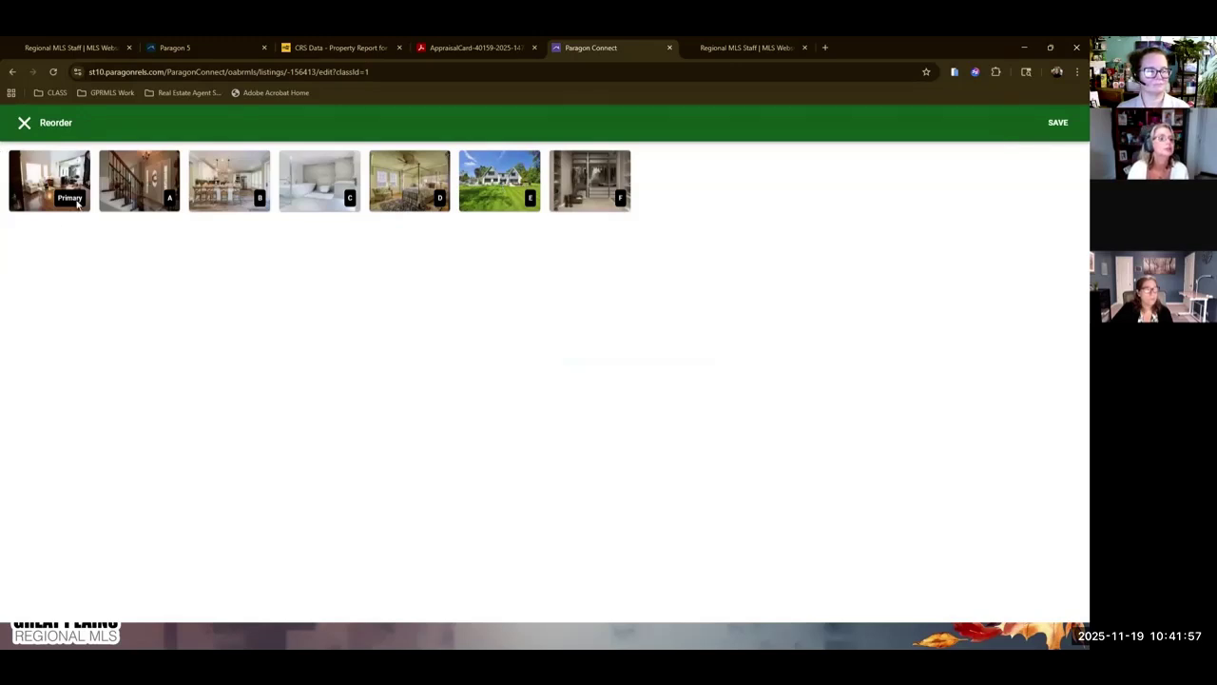
Make the exterior shot Primary, move staircase, bedroom and closet ahead, leaving bathroom last, and save.
drag(512, 172, 81, 185)
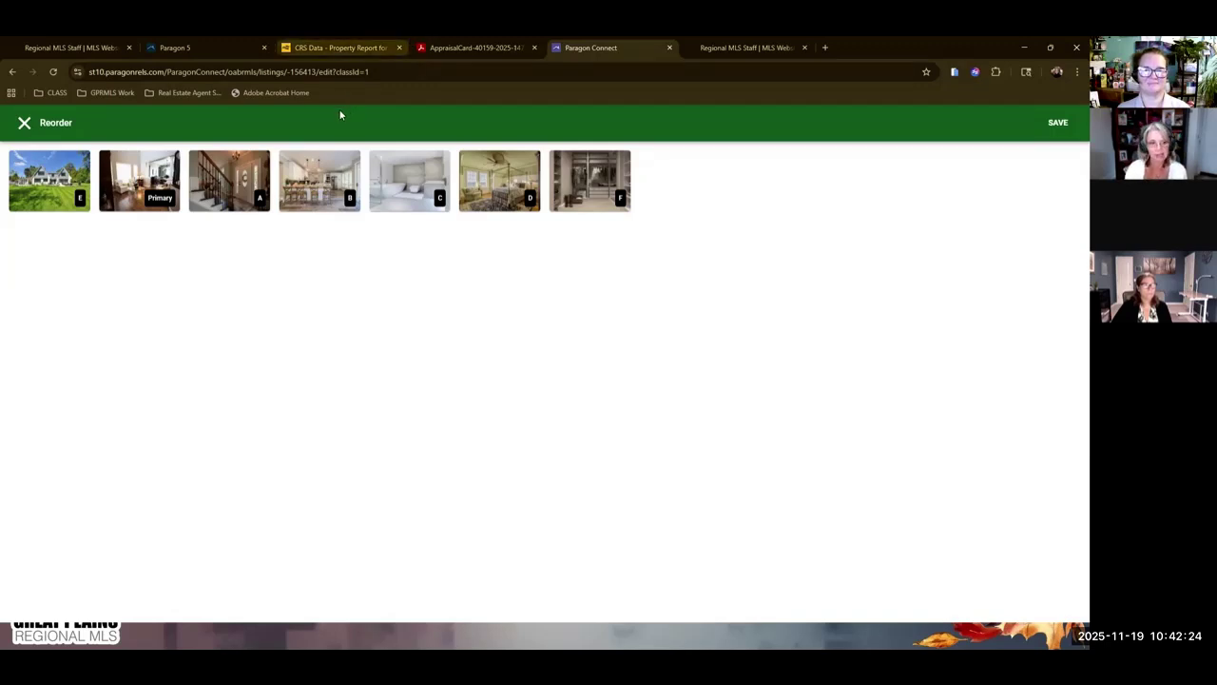
mouse_move(323, 160)
mouse_down()
mouse_move(426, 139)
mouse_move(659, 172)
mouse_move(307, 133)
mouse_move(311, 164)
mouse_up()
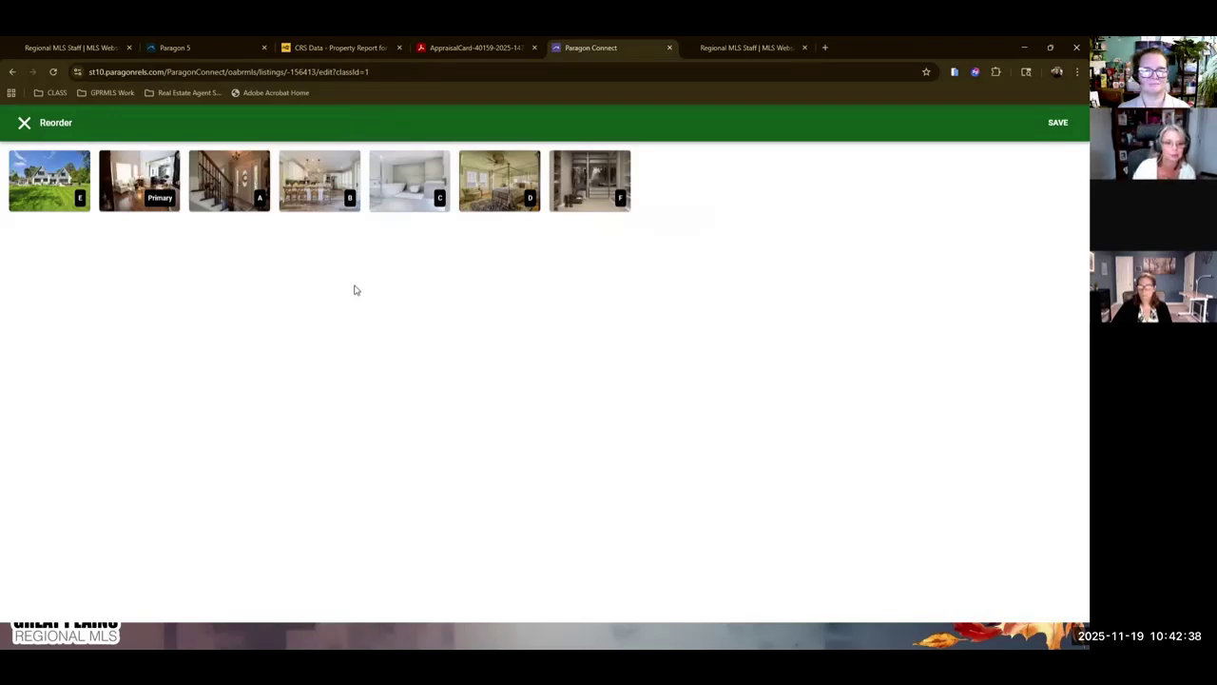
drag(65, 187, 665, 196)
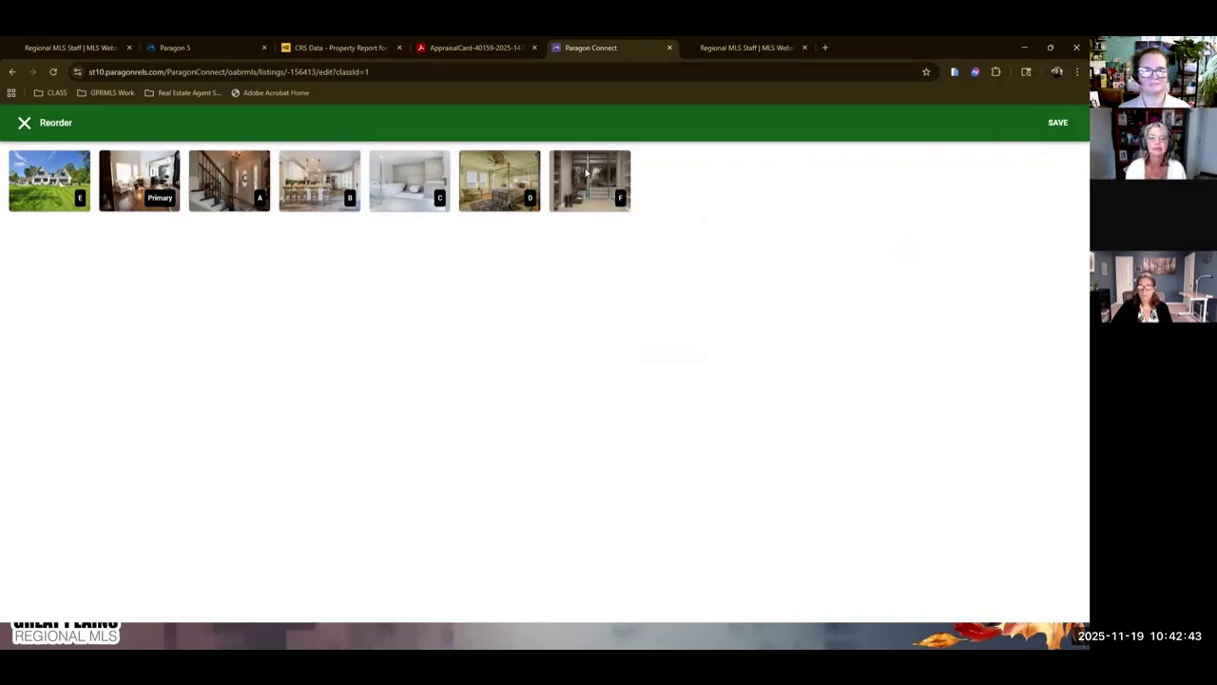
drag(218, 190, 131, 193)
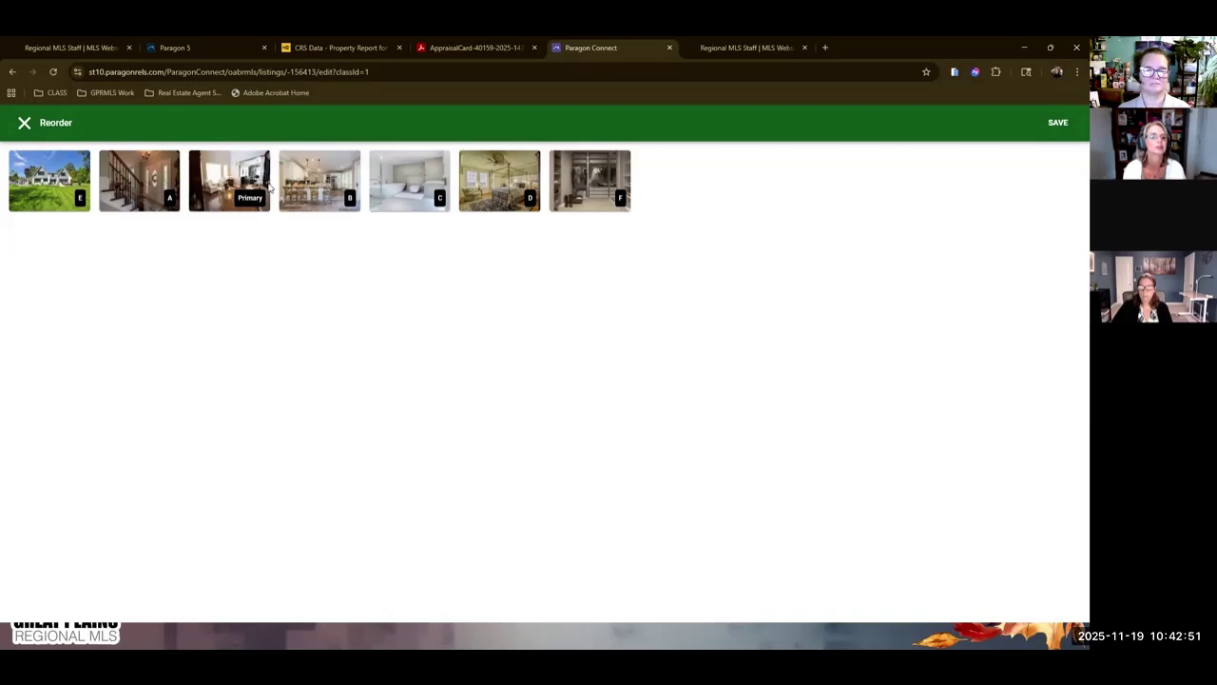
drag(464, 203, 399, 190)
drag(610, 192, 493, 195)
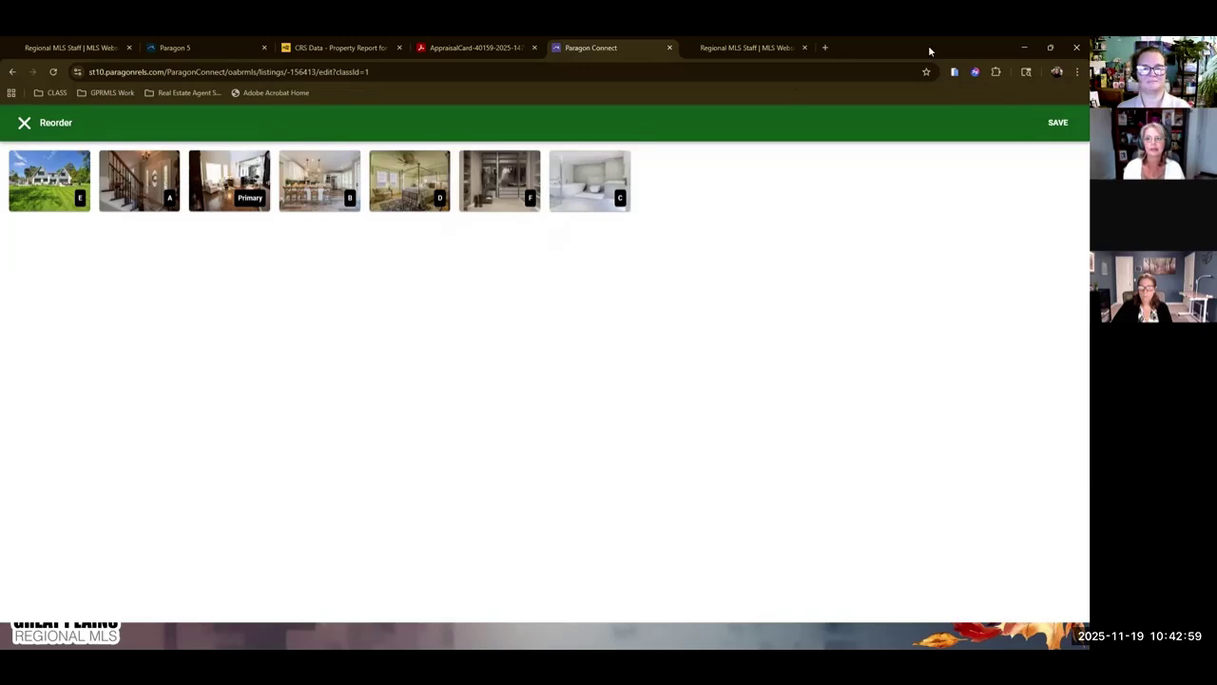
click(1055, 123)
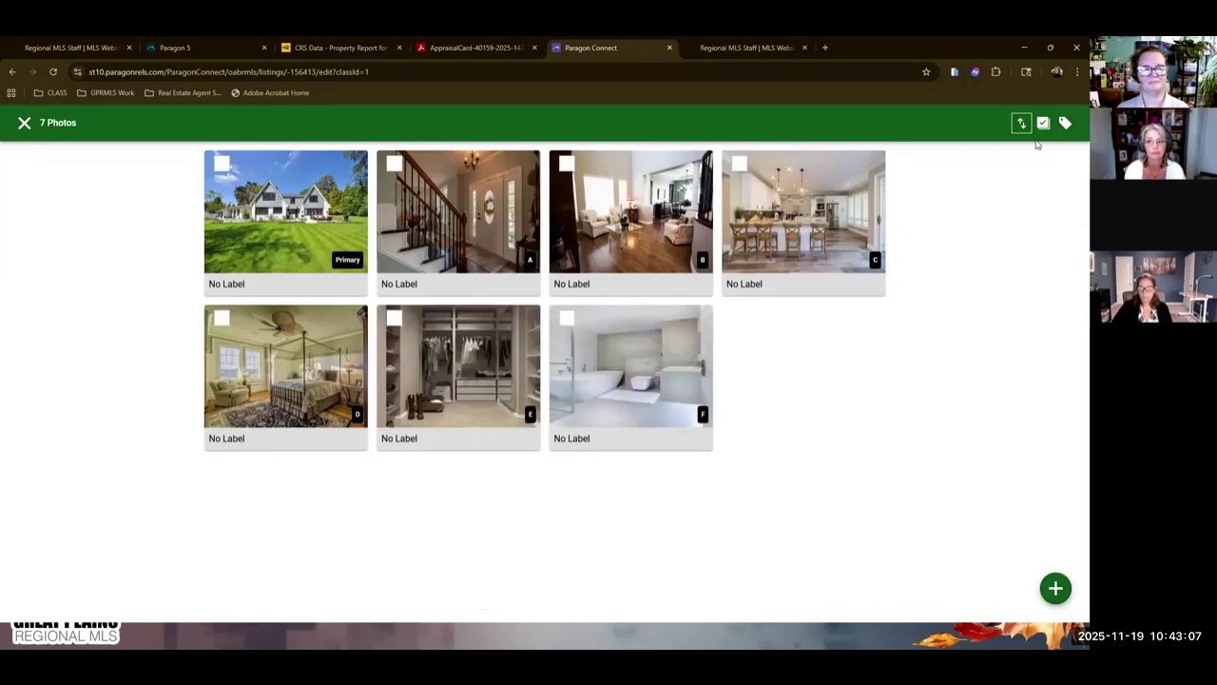
Open the Primary exterior photo in the Image Editor from its ⋮ More menu.
click(323, 222)
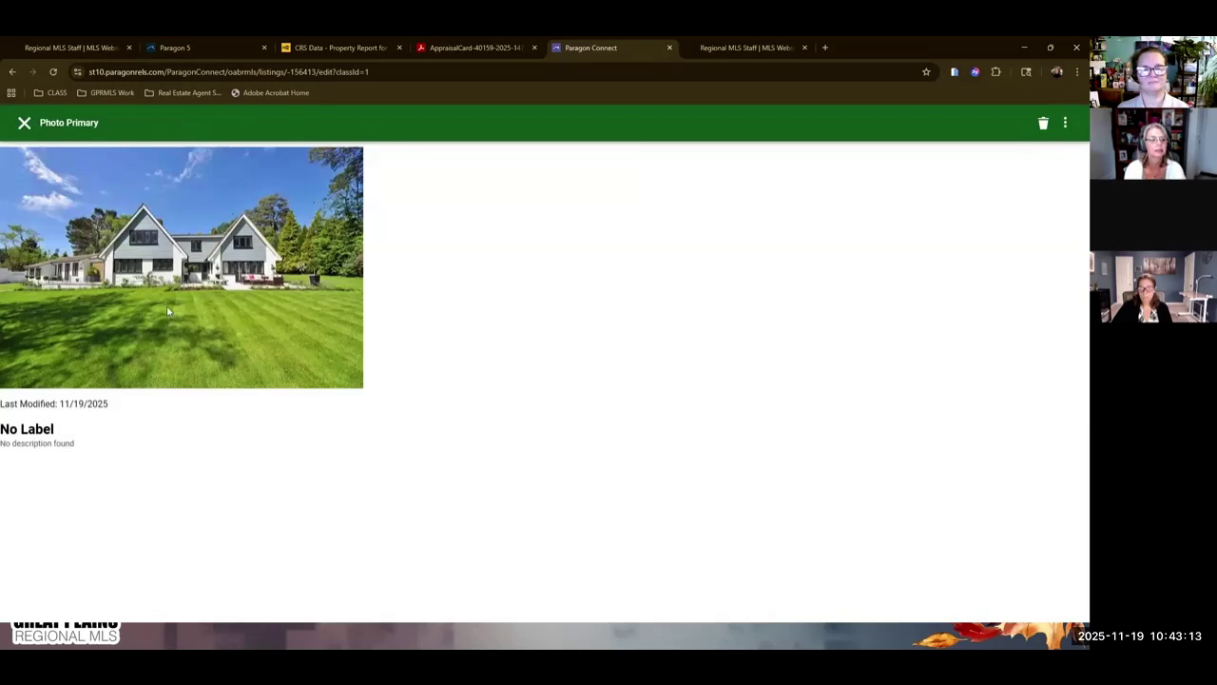
click(1066, 125)
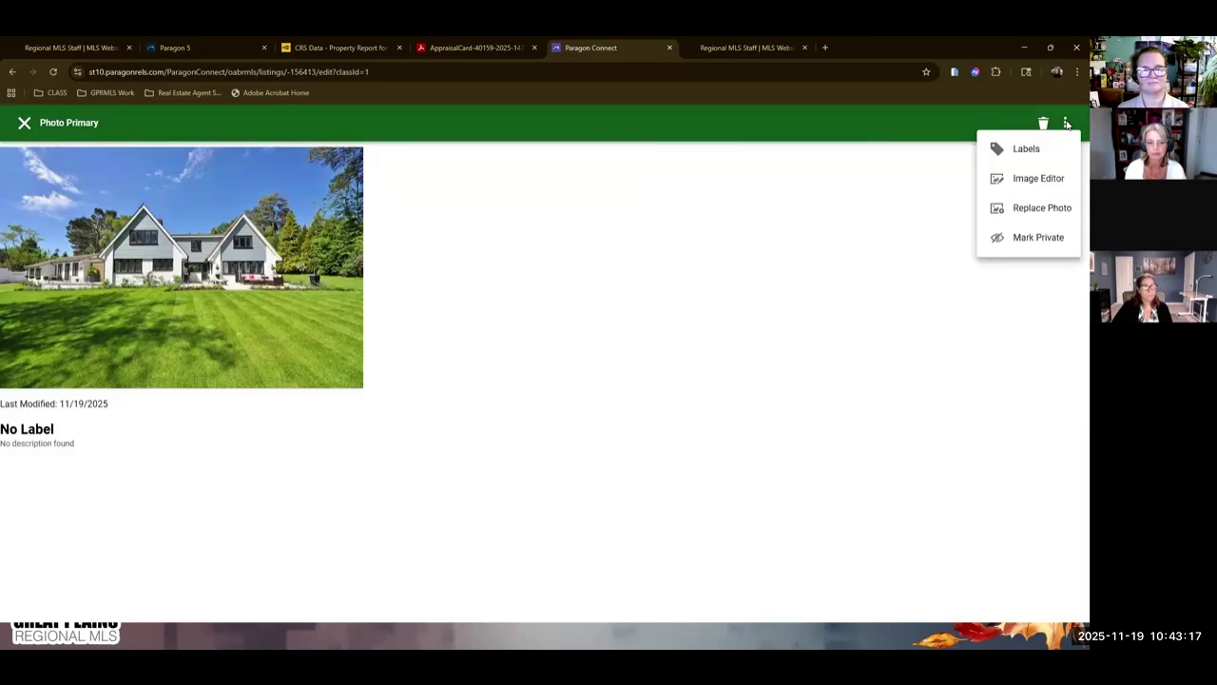
click(668, 294)
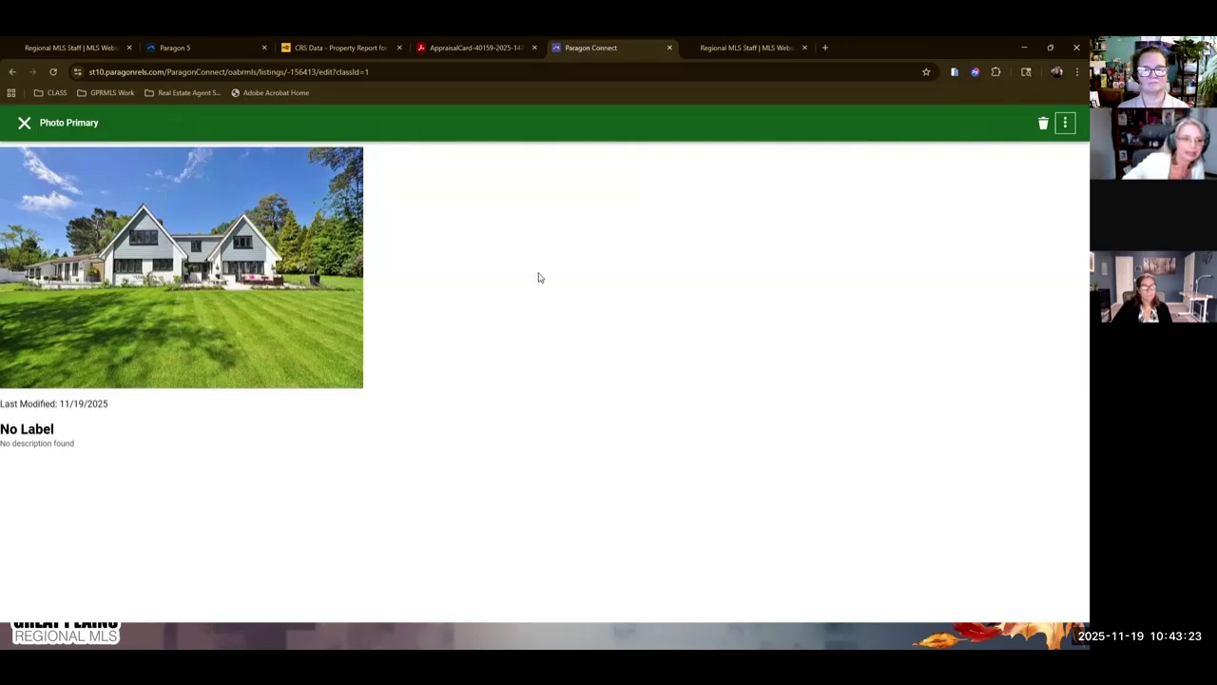
click(1065, 124)
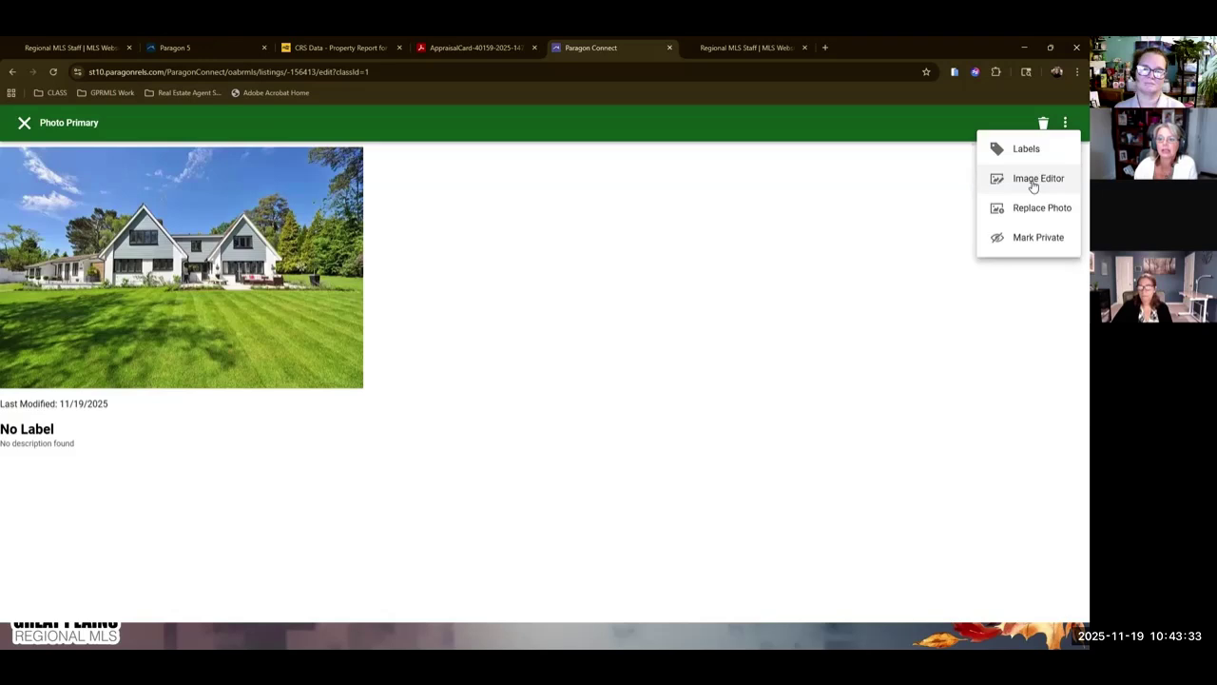
click(1055, 178)
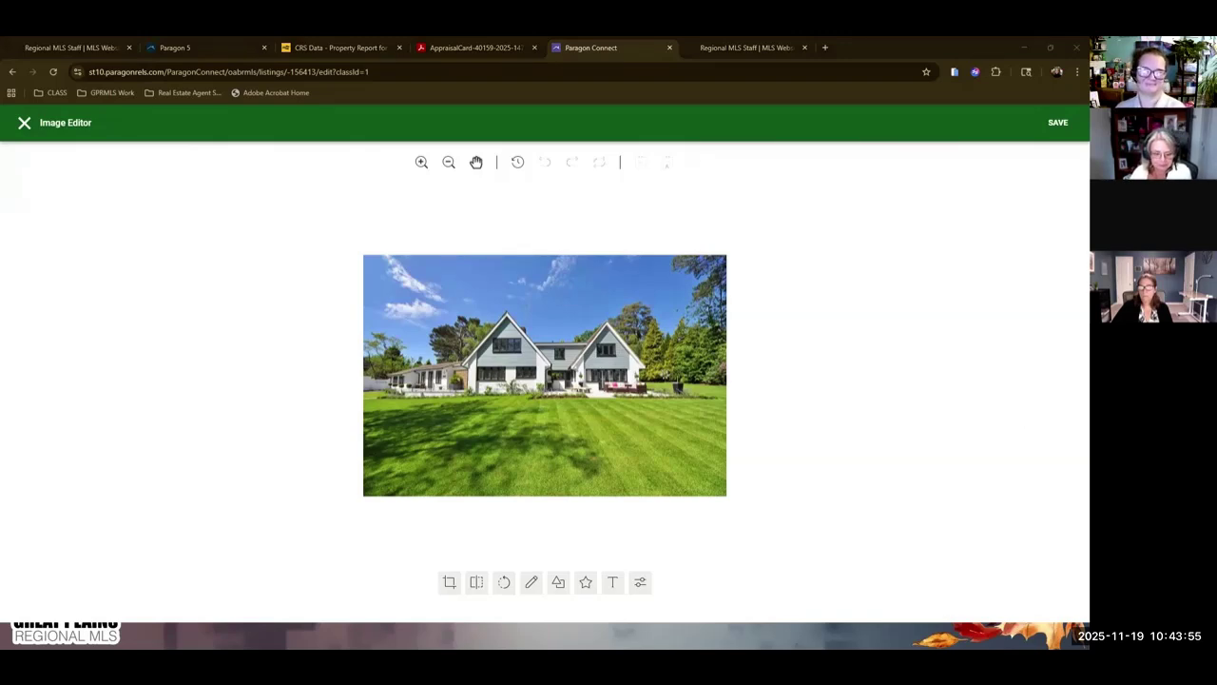
Crop the exterior house photo to a Square aspect and apply the crop.
click(449, 581)
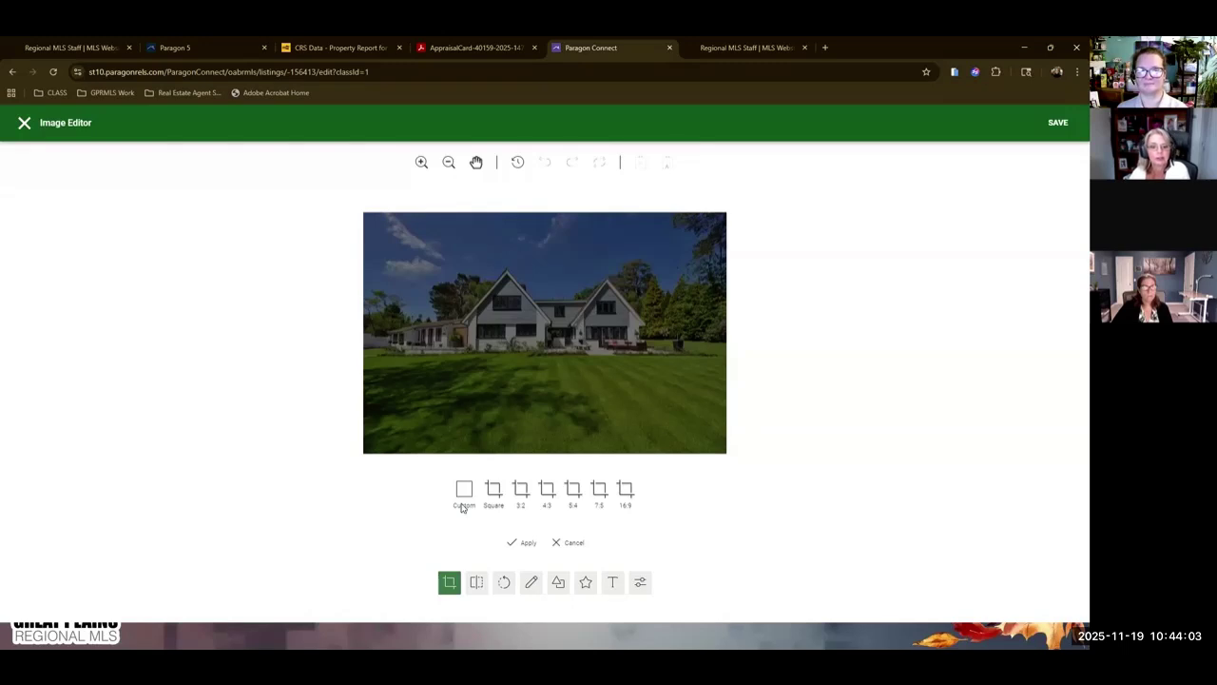
click(463, 502)
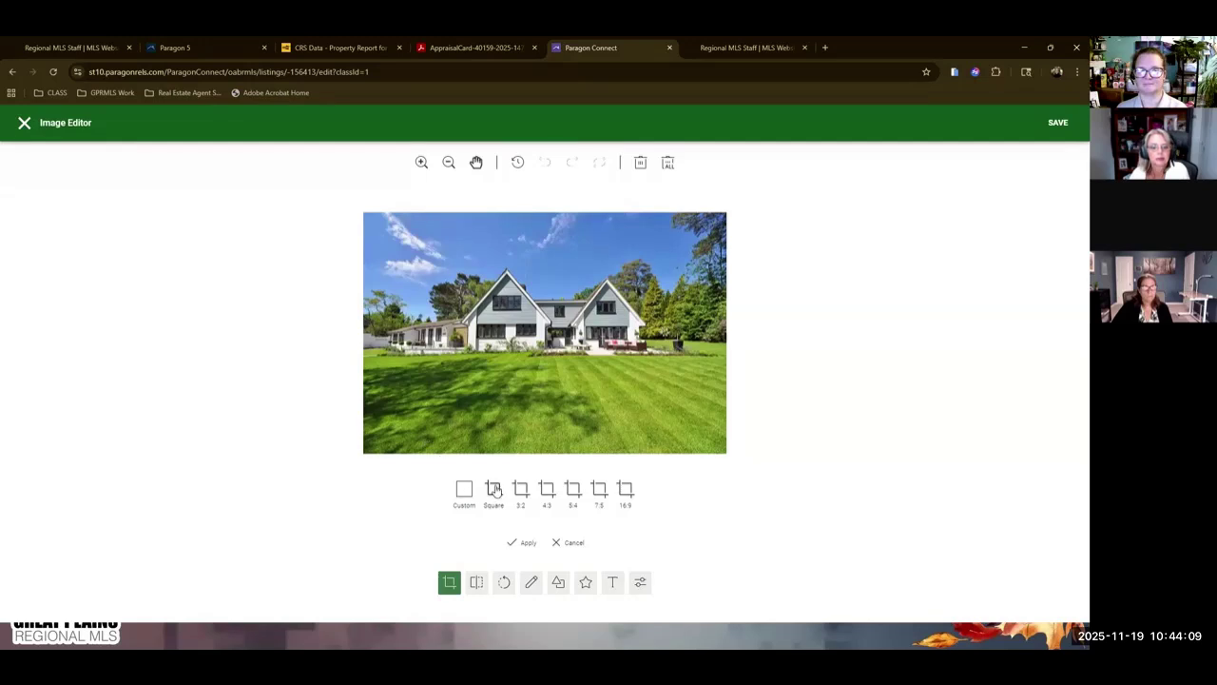
click(493, 490)
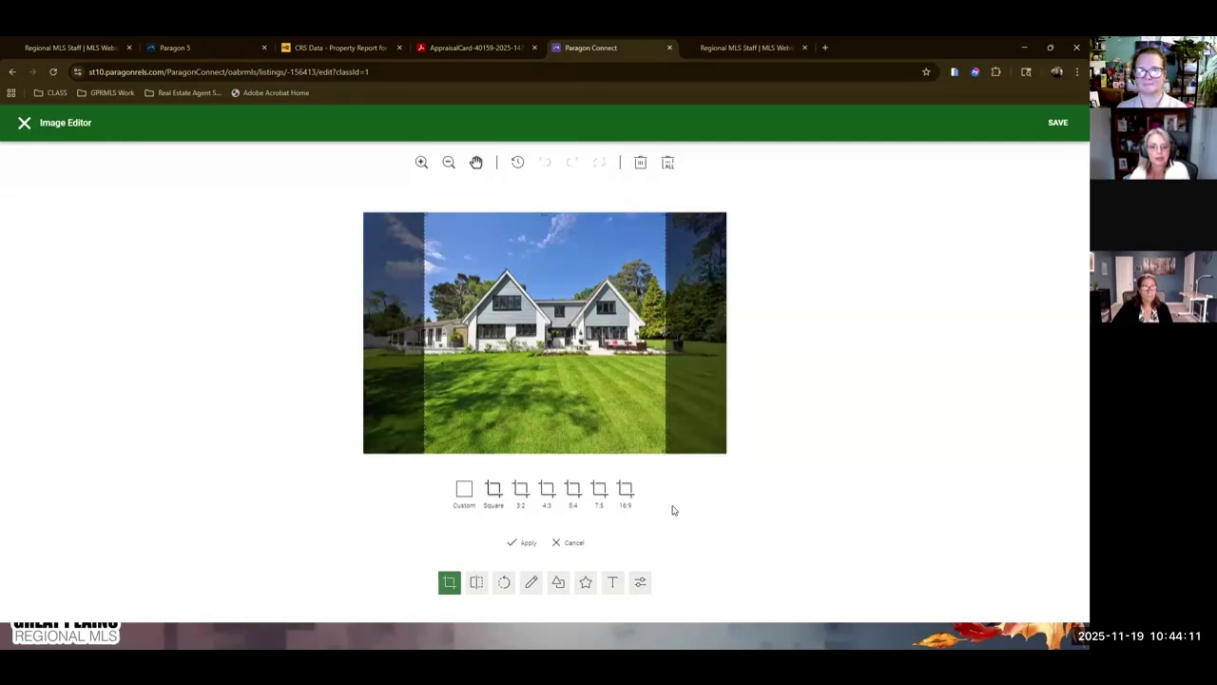
click(525, 543)
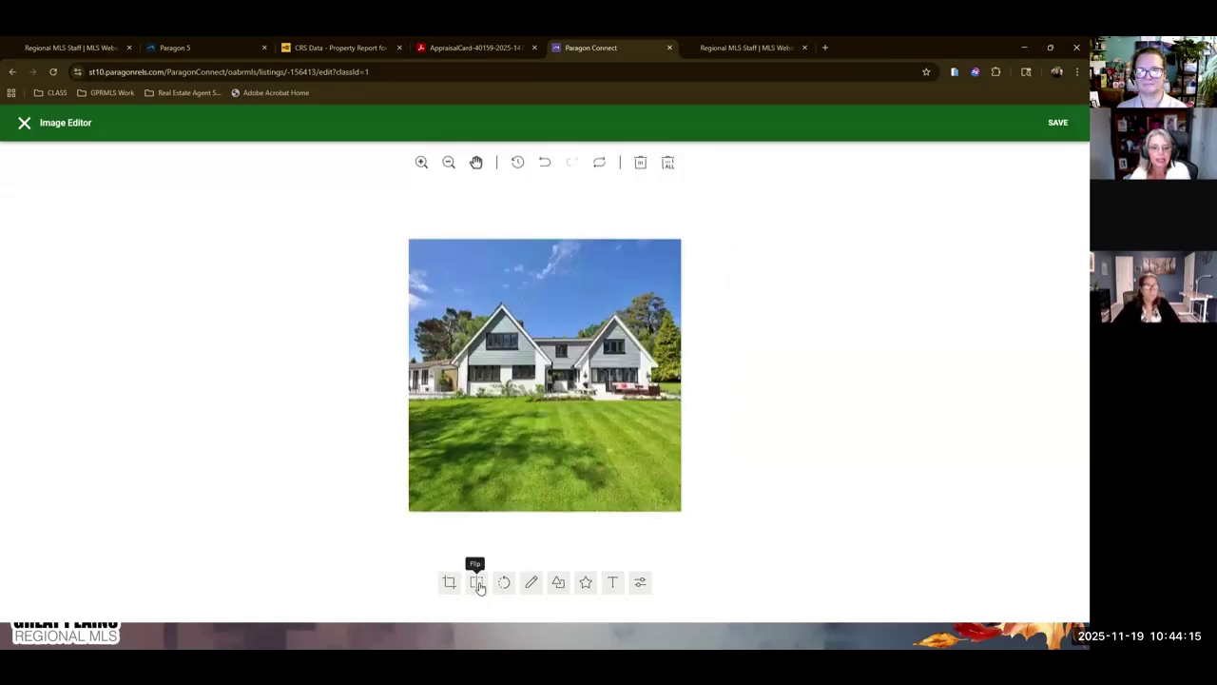
click(478, 583)
click(478, 583)
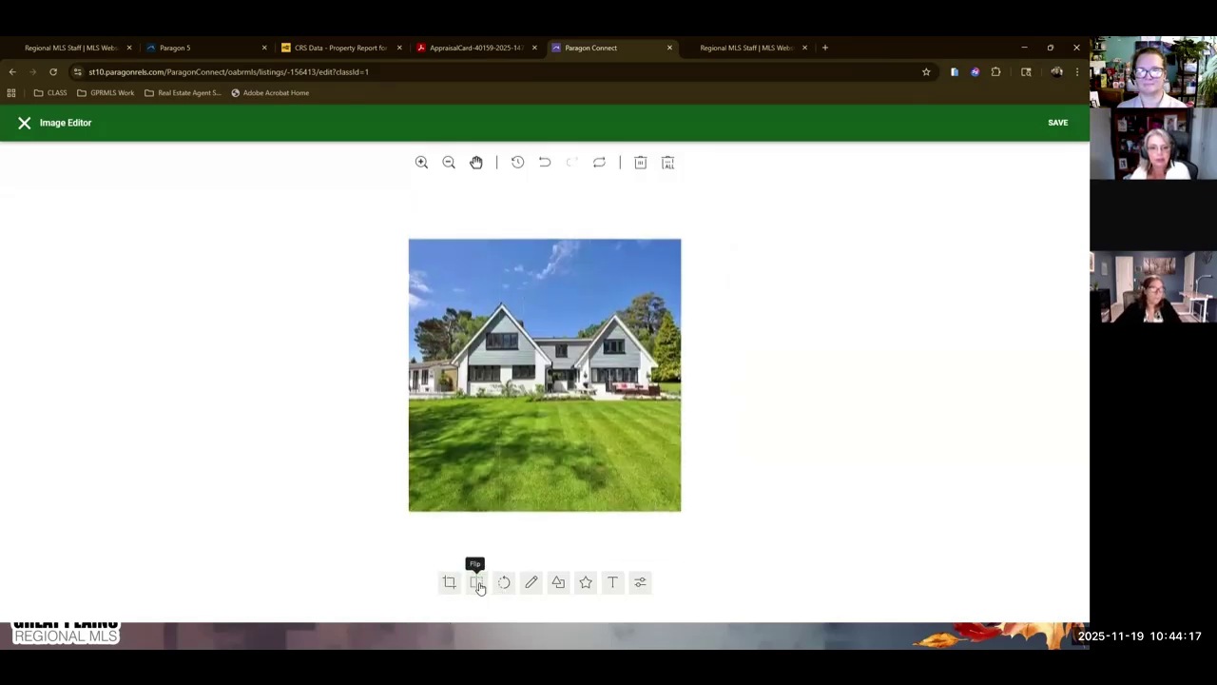
Preview Flip X and Flip Y on the house photo, then Reset it to the original orientation.
click(477, 583)
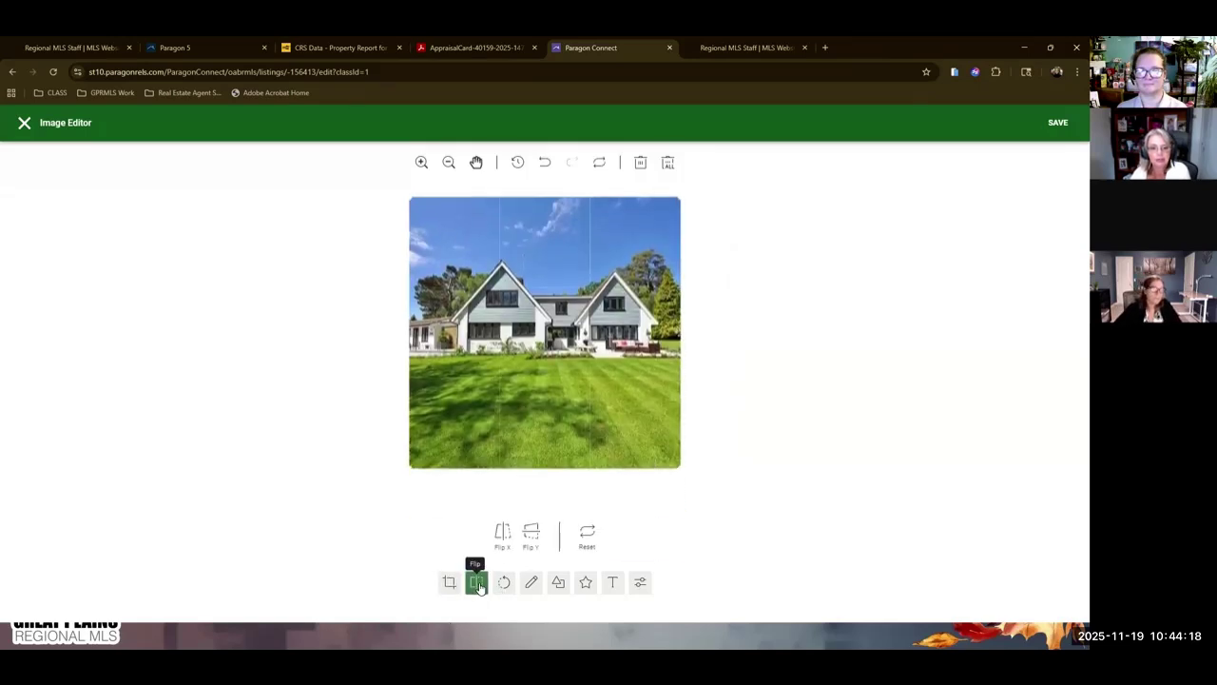
click(502, 534)
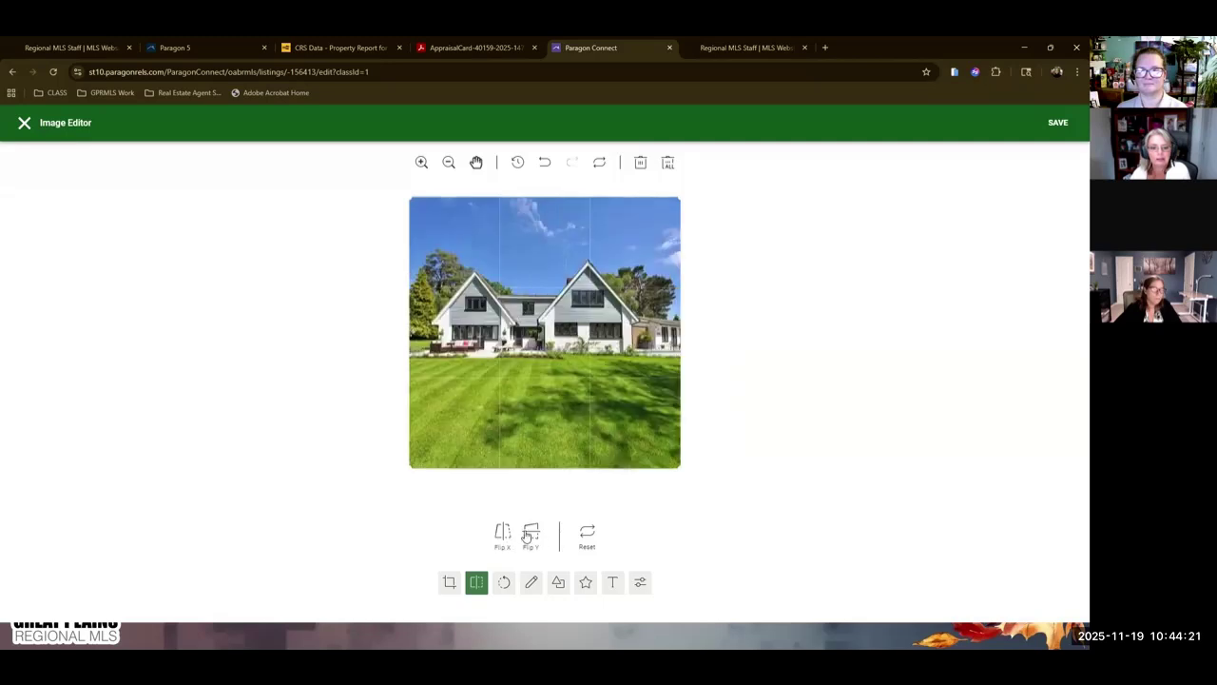
click(529, 536)
click(528, 536)
click(585, 535)
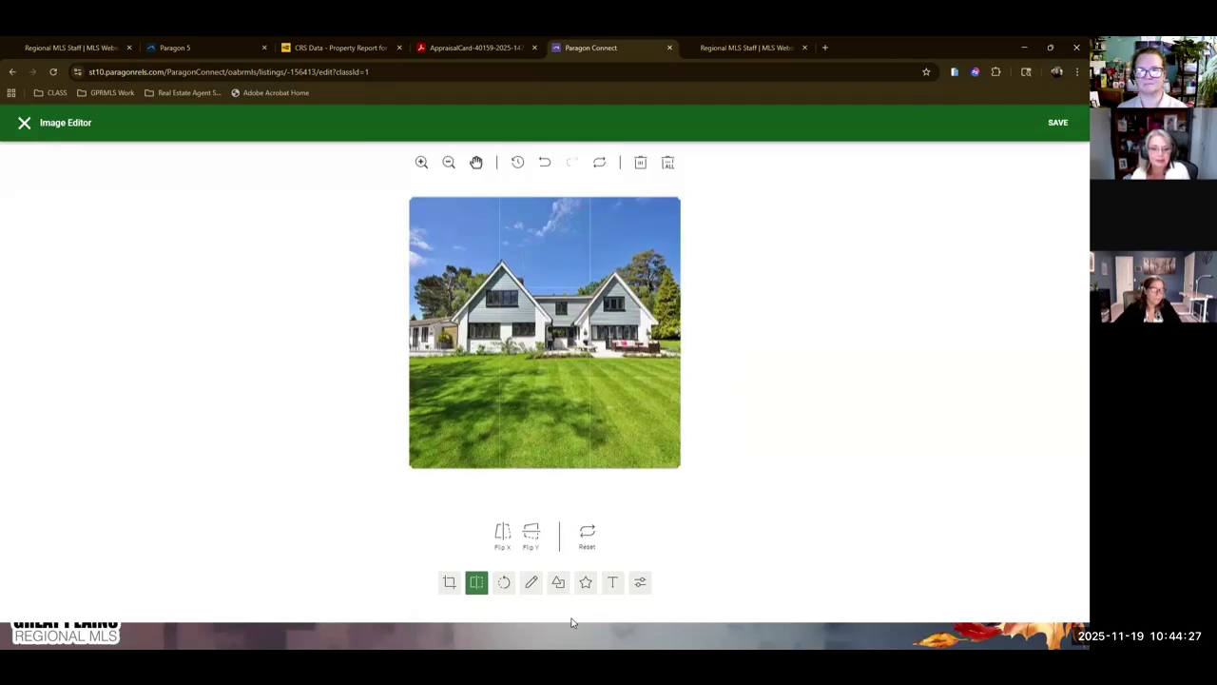
click(530, 581)
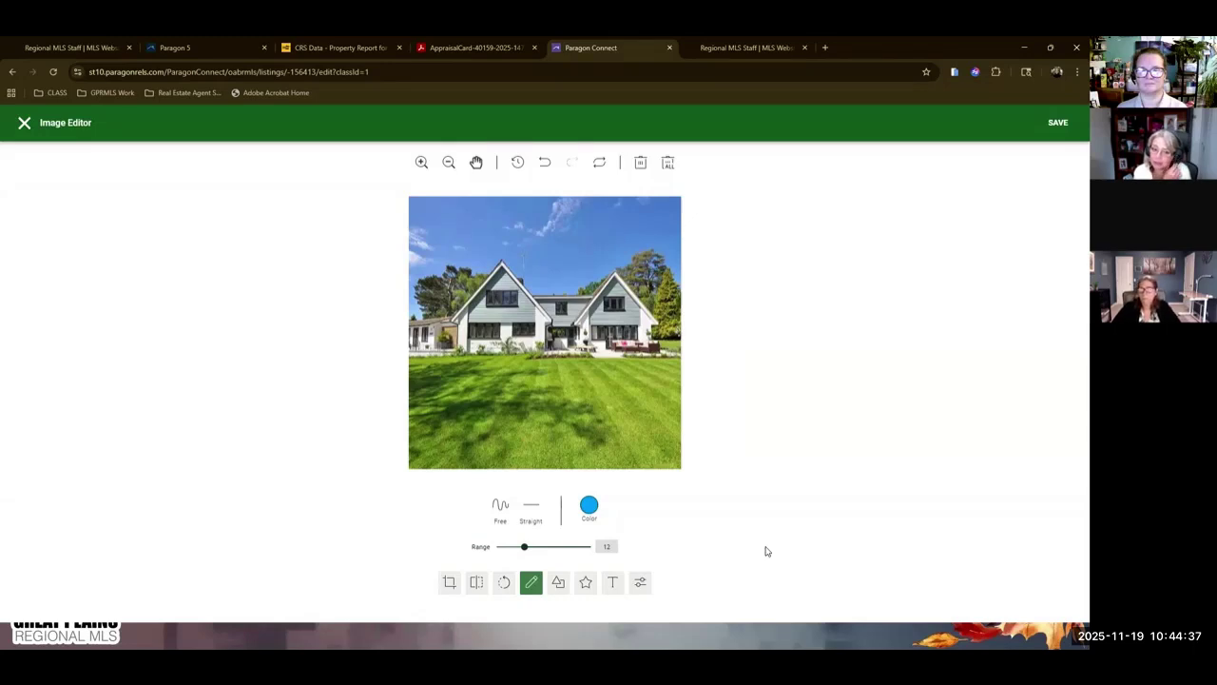
Try the Grayscale and Sharpen filters on the house photo, then uncheck both.
click(643, 581)
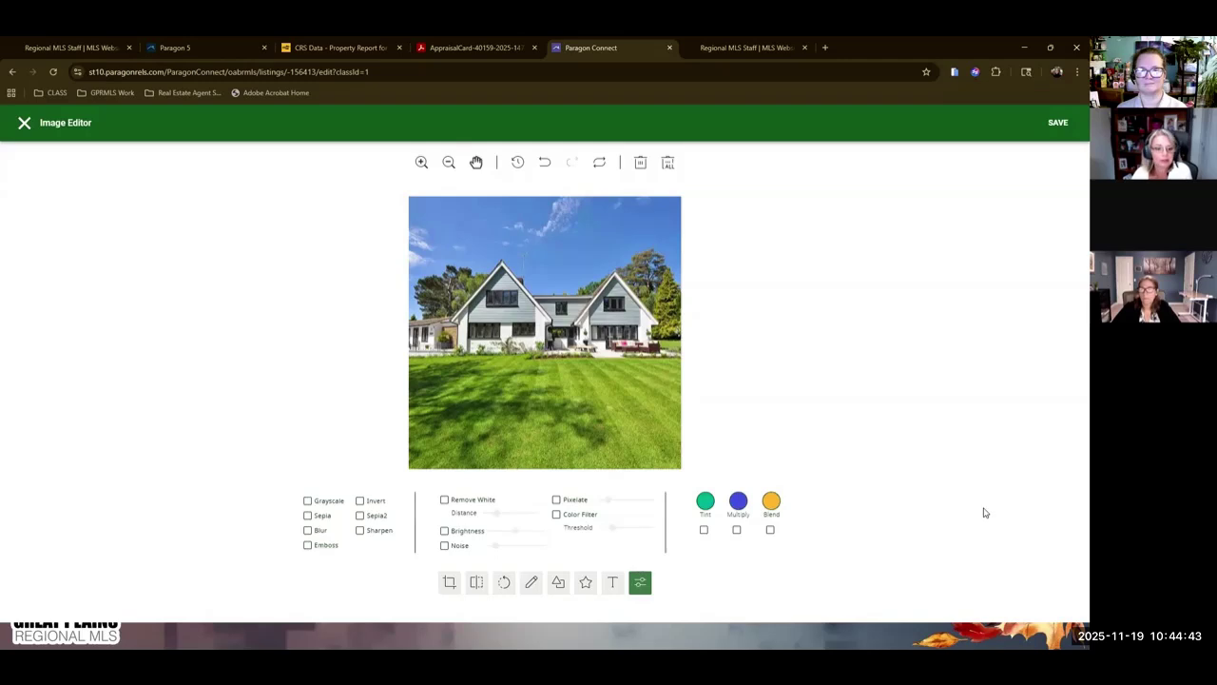
click(307, 500)
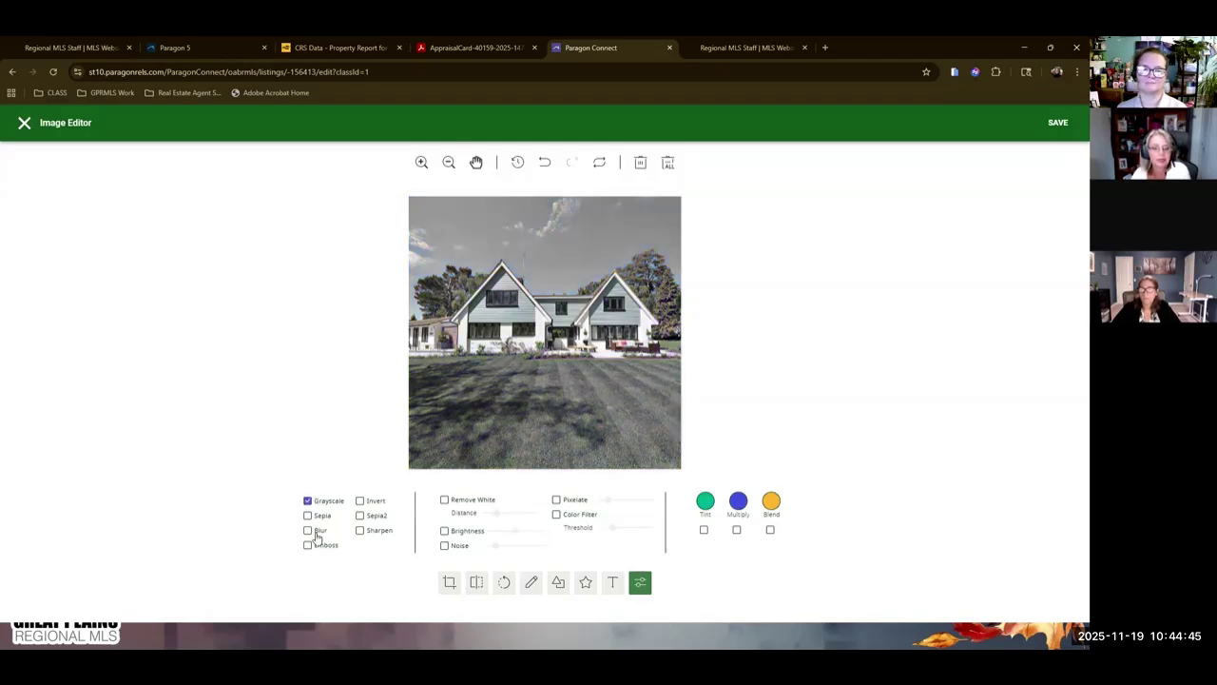
click(307, 501)
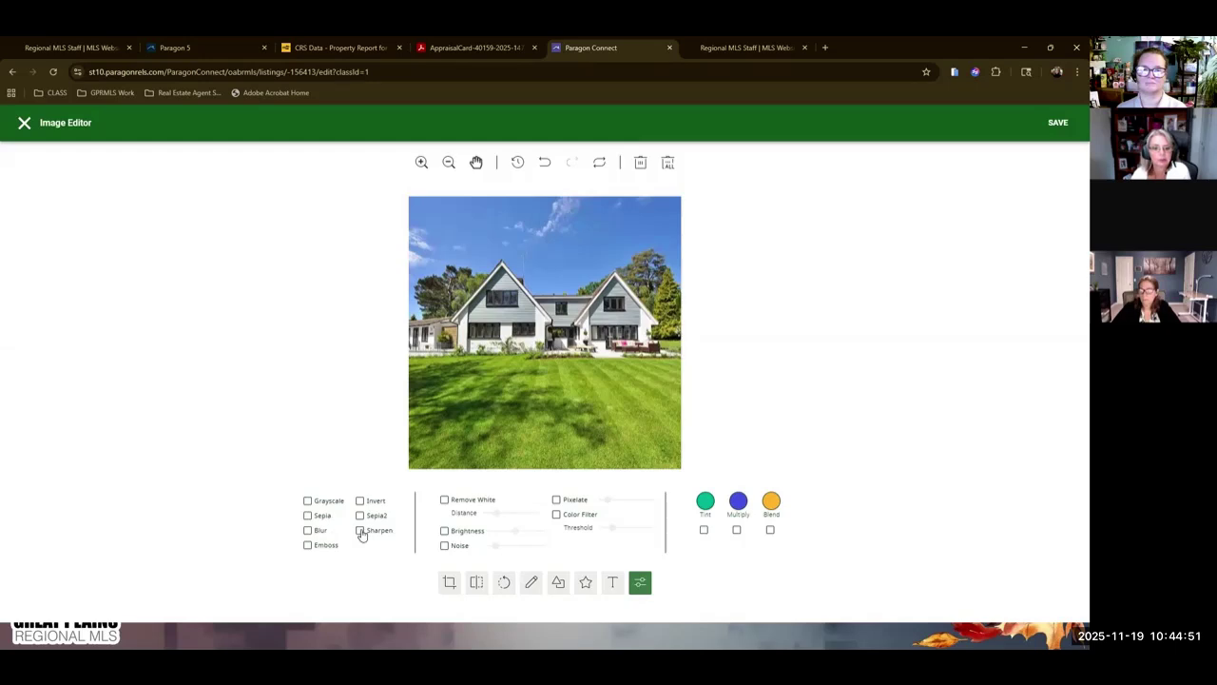
click(360, 531)
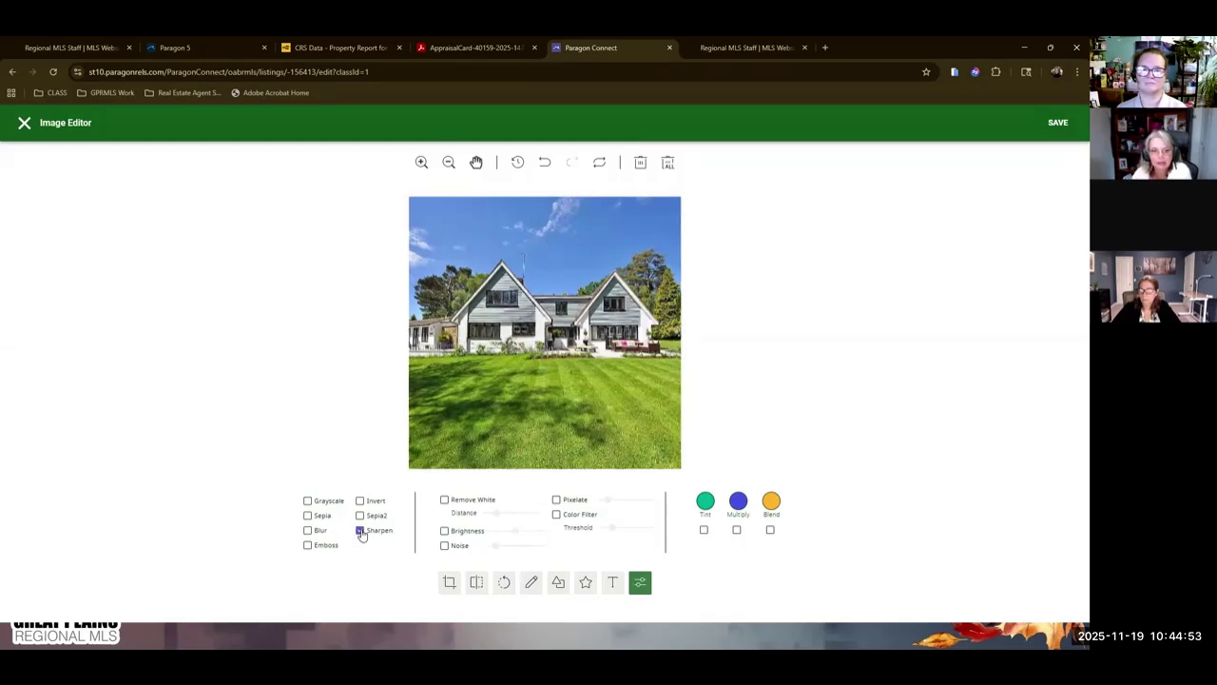
click(361, 531)
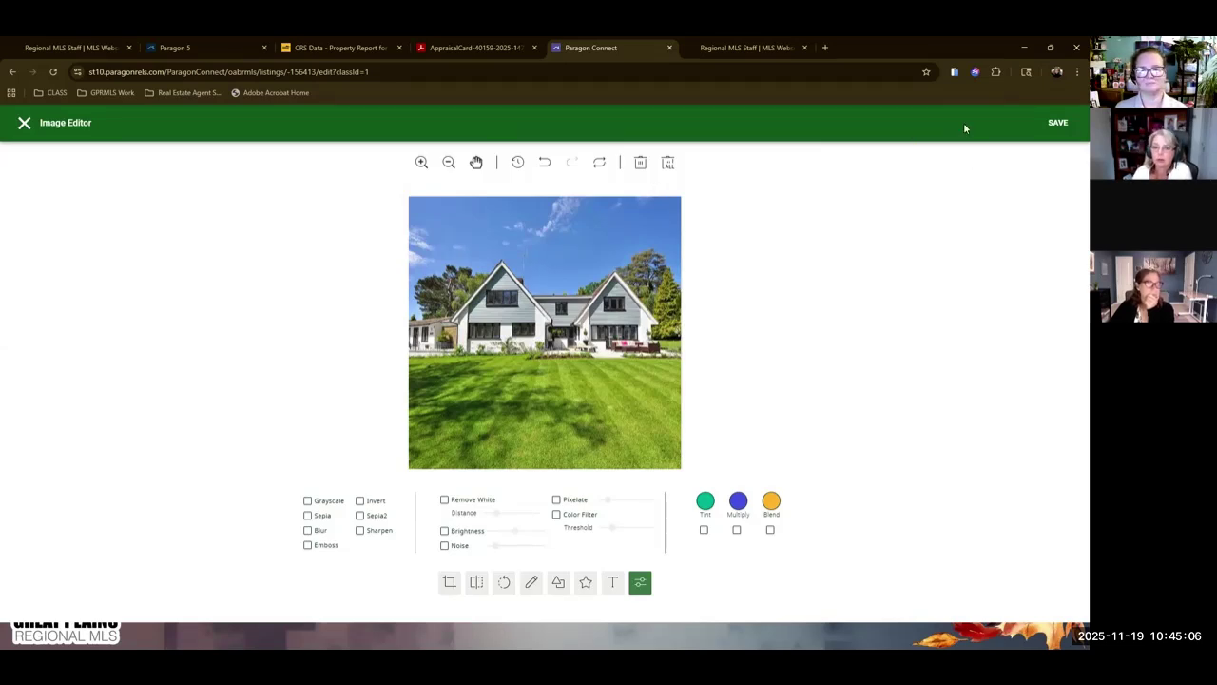
Save the edited Primary photo and close its details view to return to all photos.
click(1049, 126)
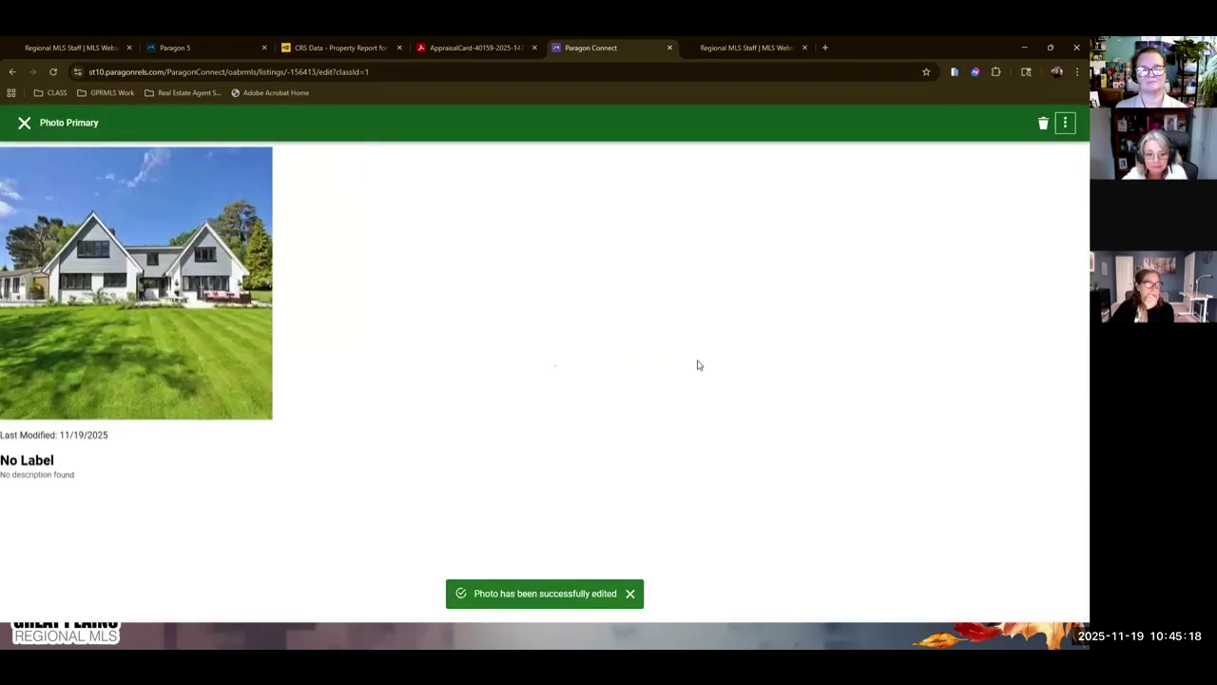
click(1064, 122)
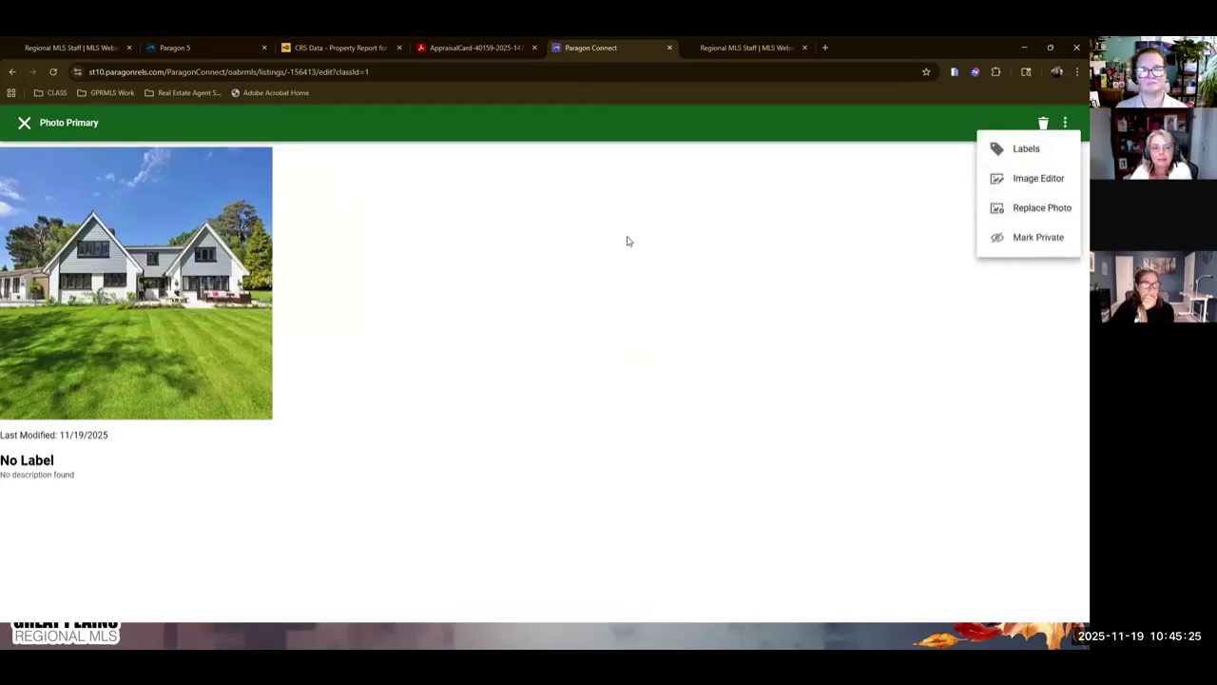
click(556, 290)
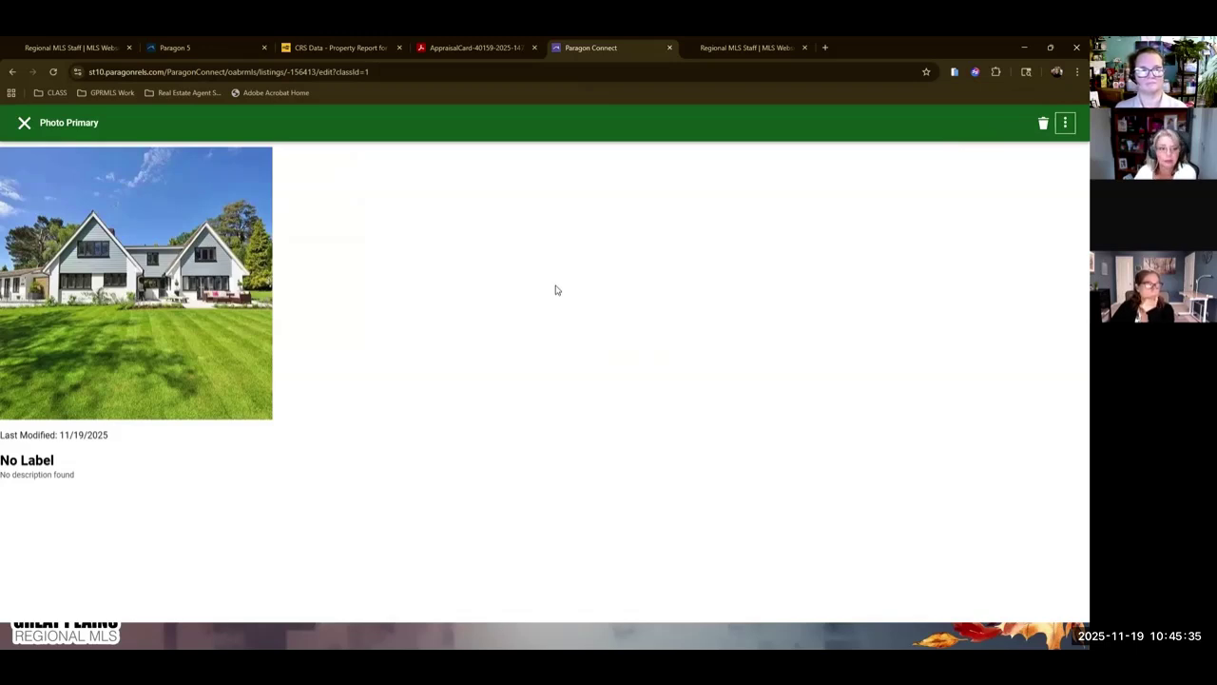
click(25, 125)
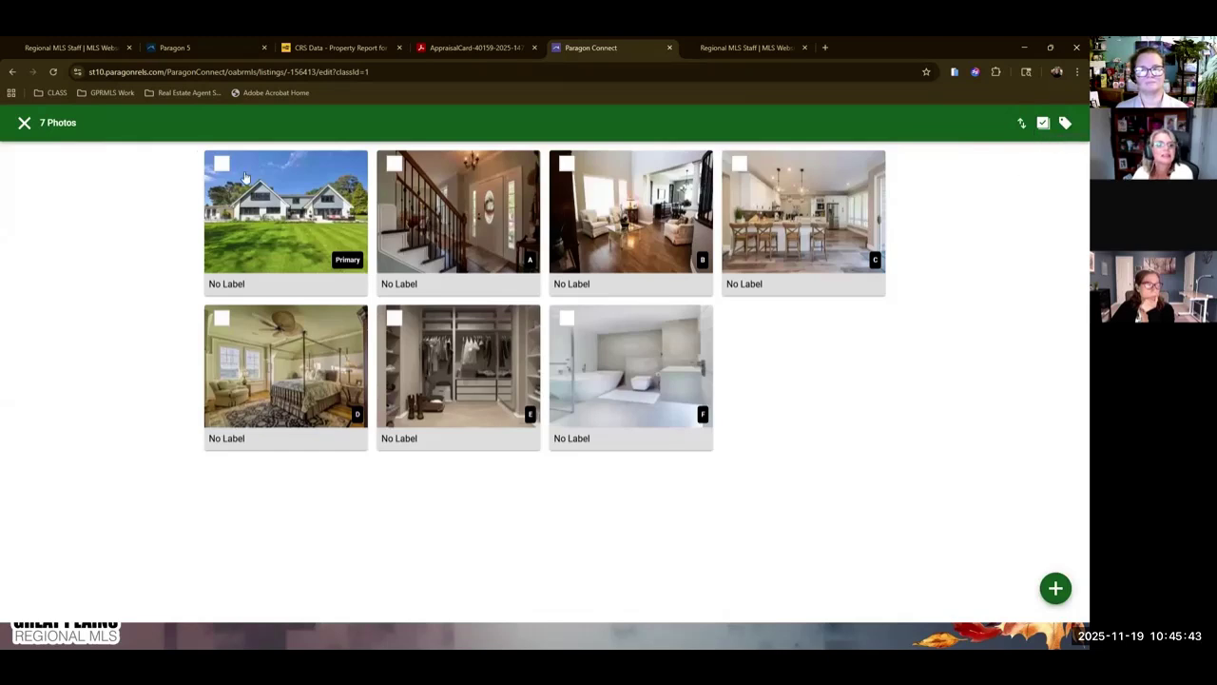
Mark all seven photos private, then public again, and go back to the listing form.
click(1042, 122)
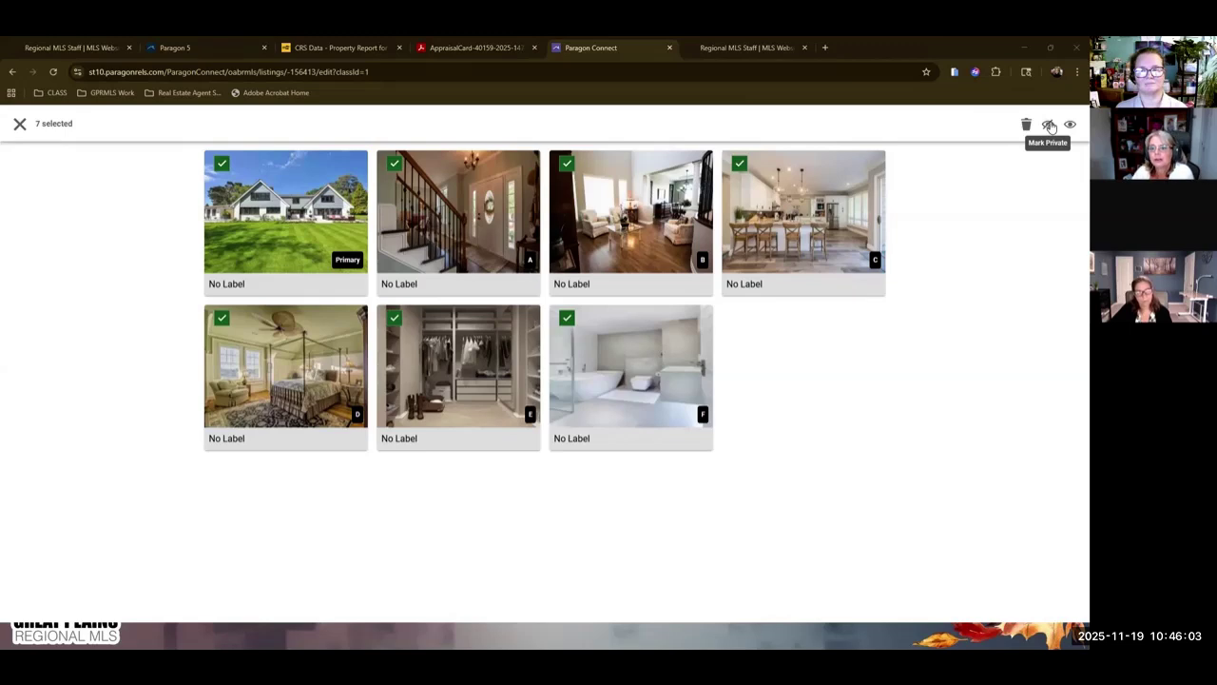
click(1049, 127)
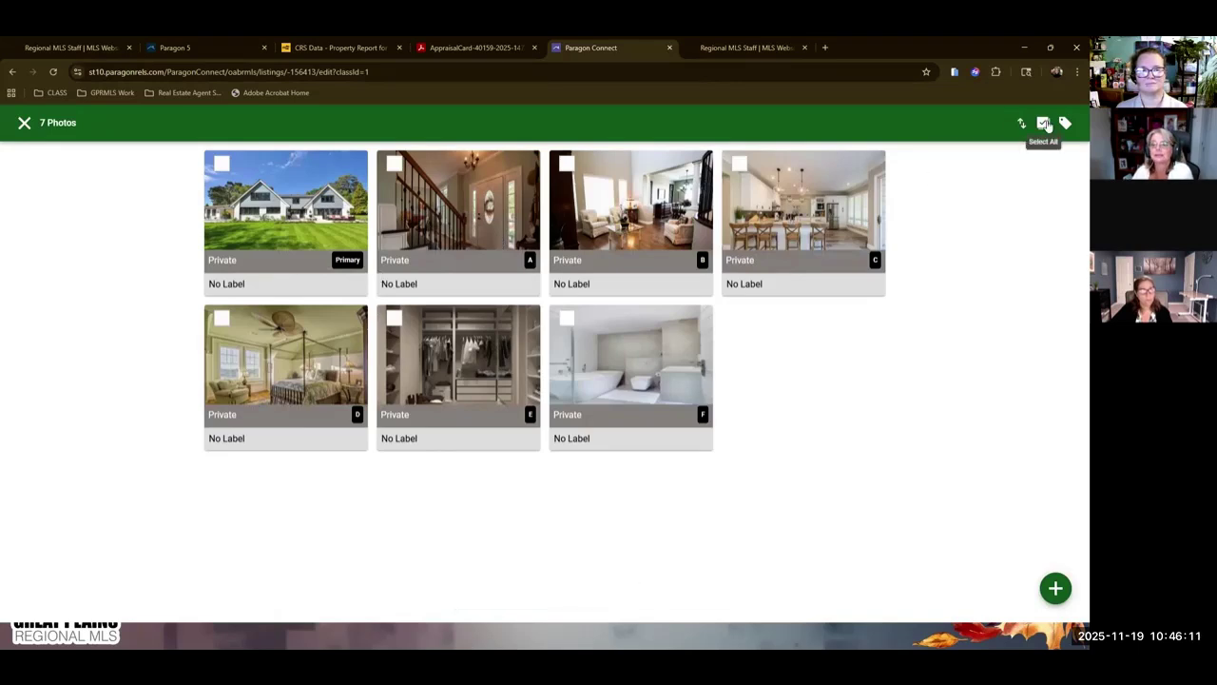
click(1044, 125)
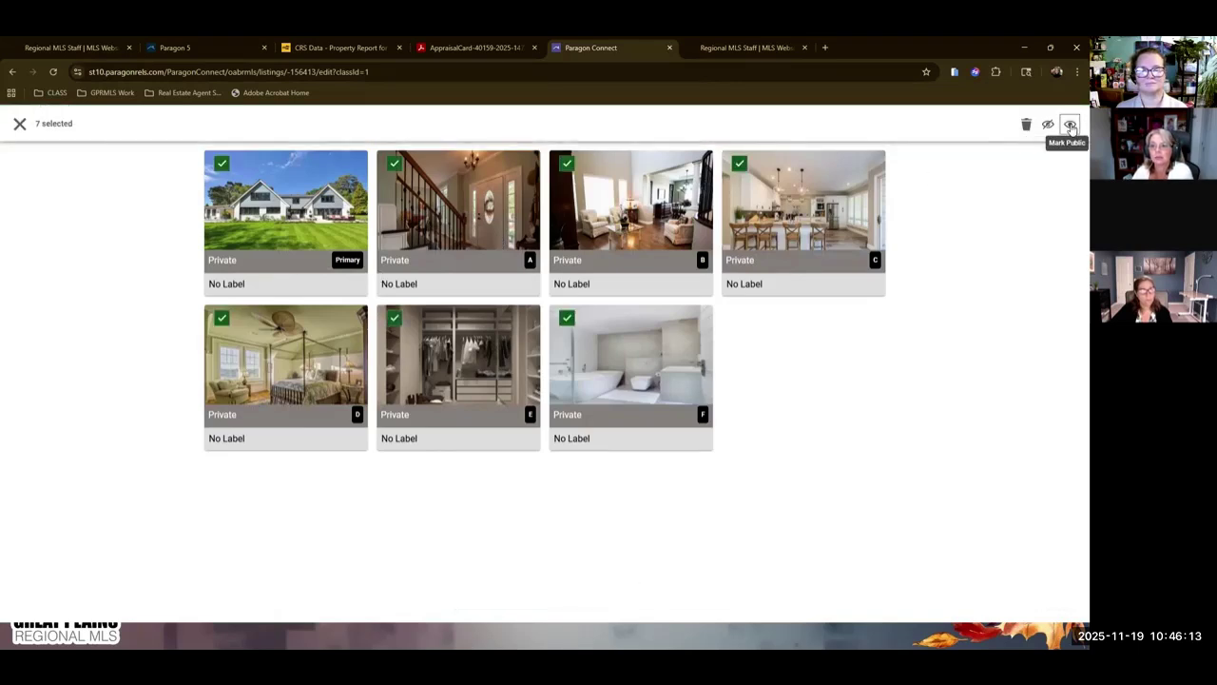
click(1070, 125)
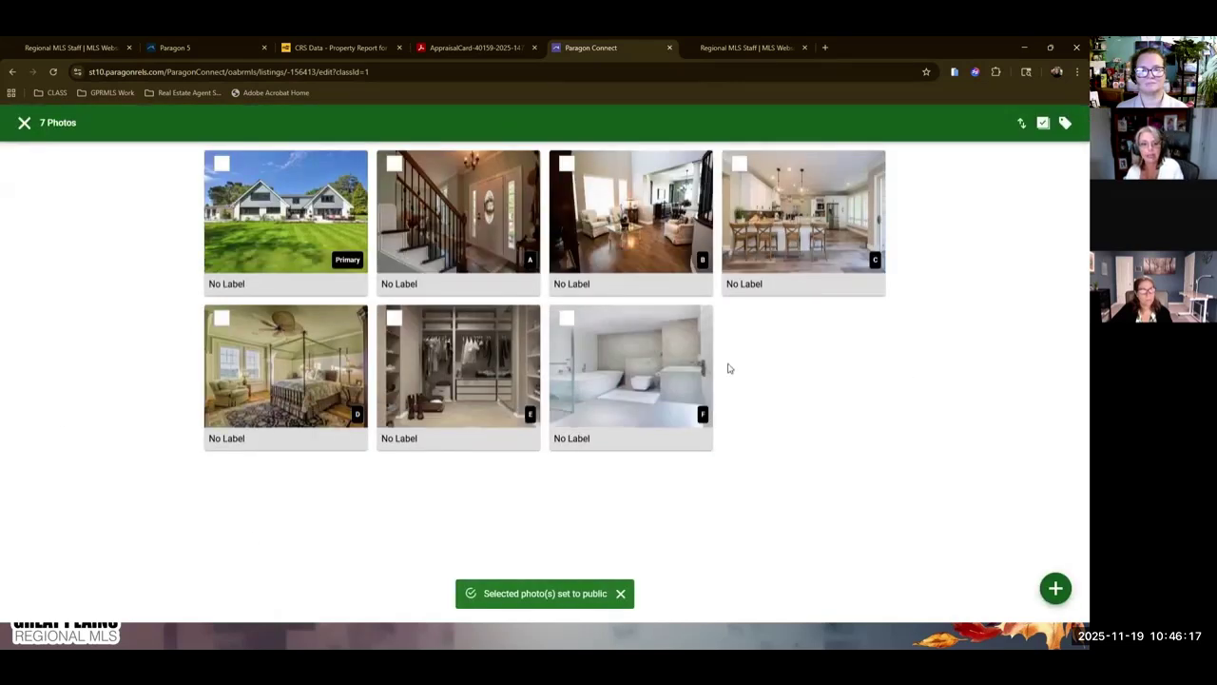
click(25, 123)
Open the temporary listing's Documents page, which shows no documents yet.
click(1022, 124)
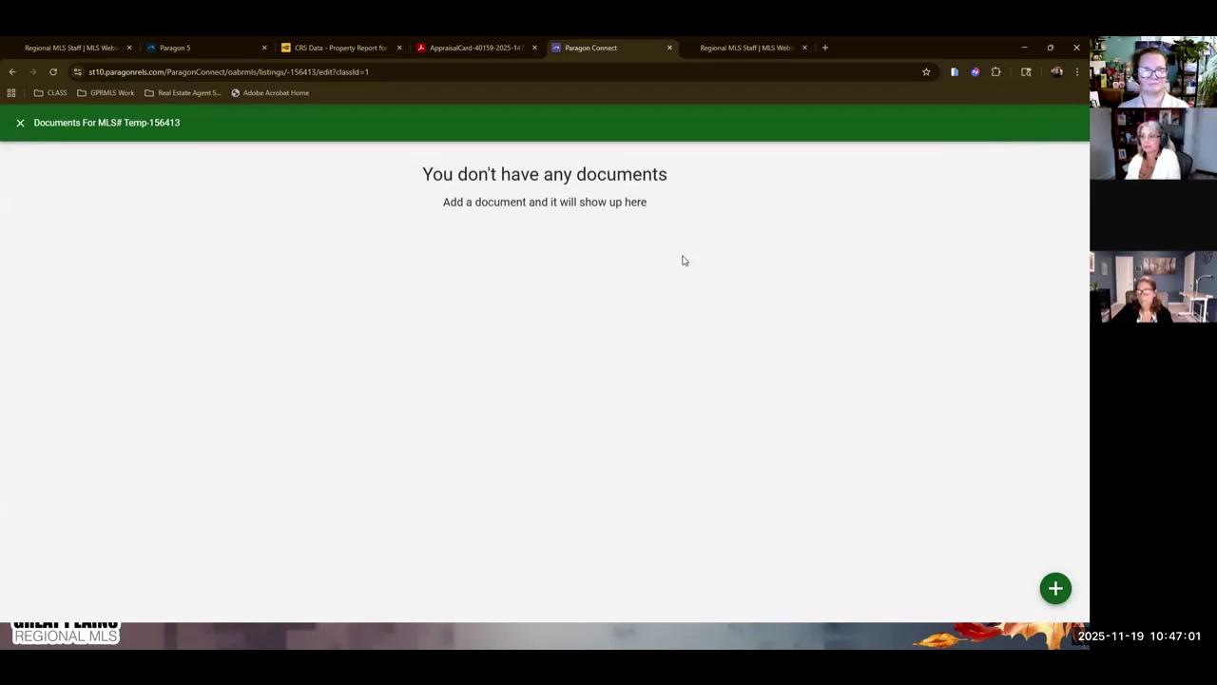
Attach Links-MLS-Forms-Docs (5).pdf from Downloads as a new document described 'Sellers Property Disclosures'.
click(1055, 588)
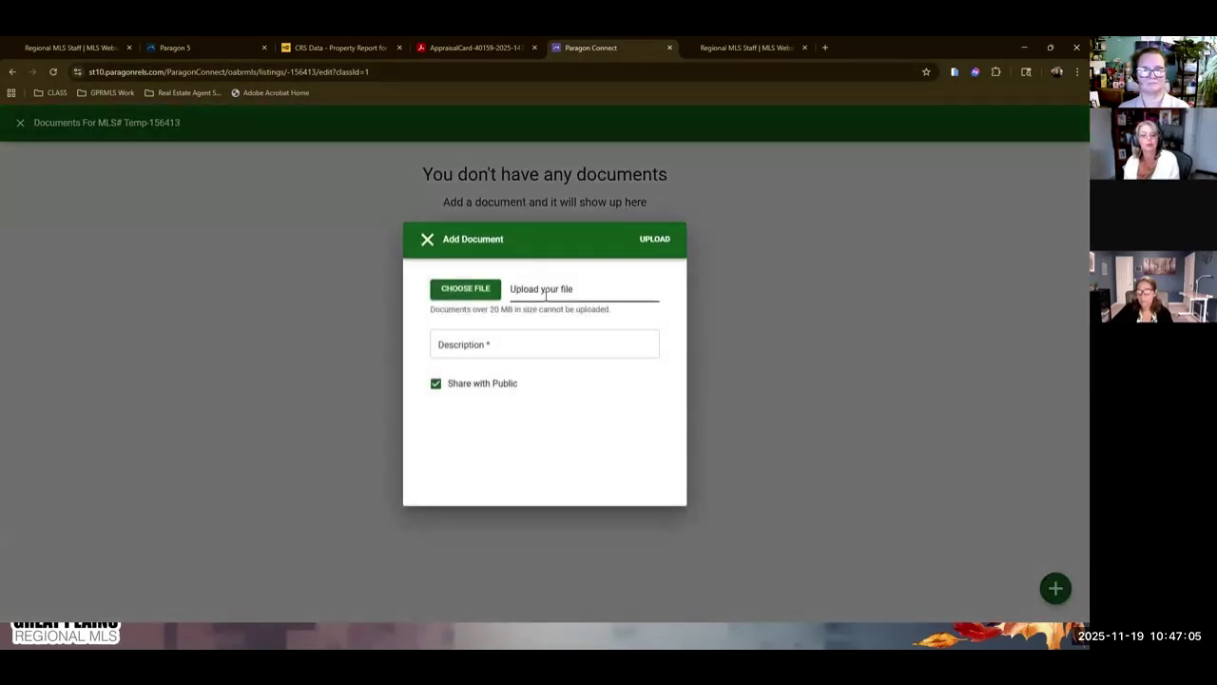
click(467, 292)
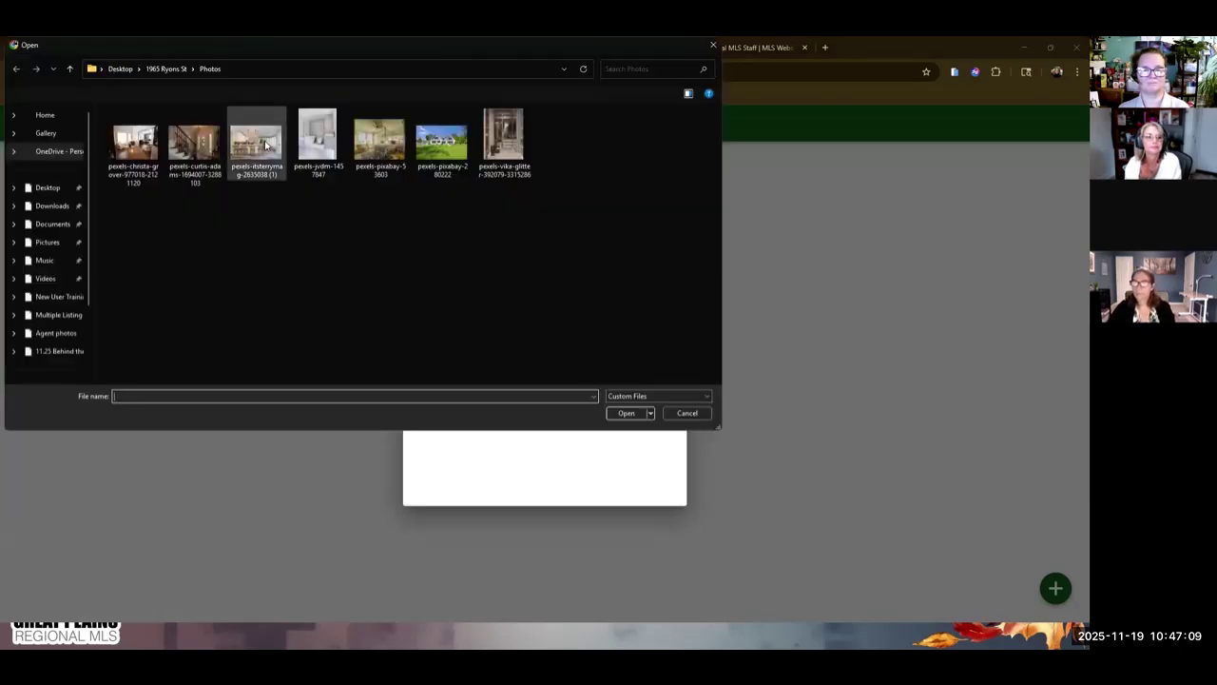
click(52, 184)
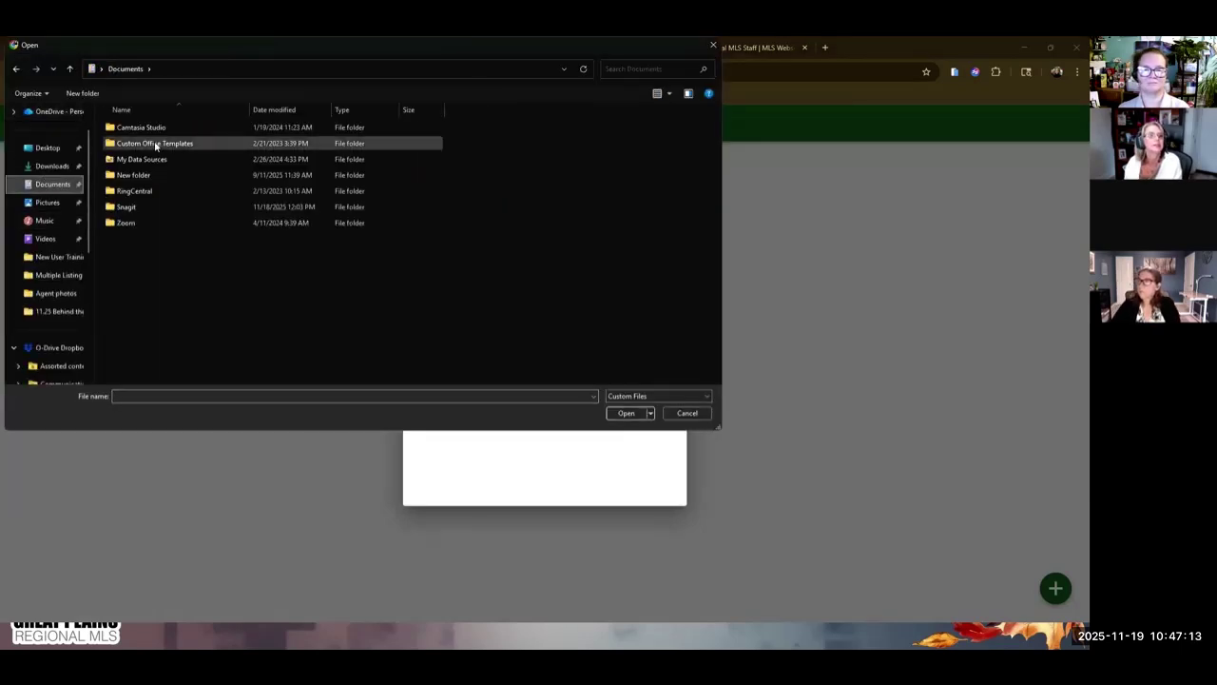
click(53, 165)
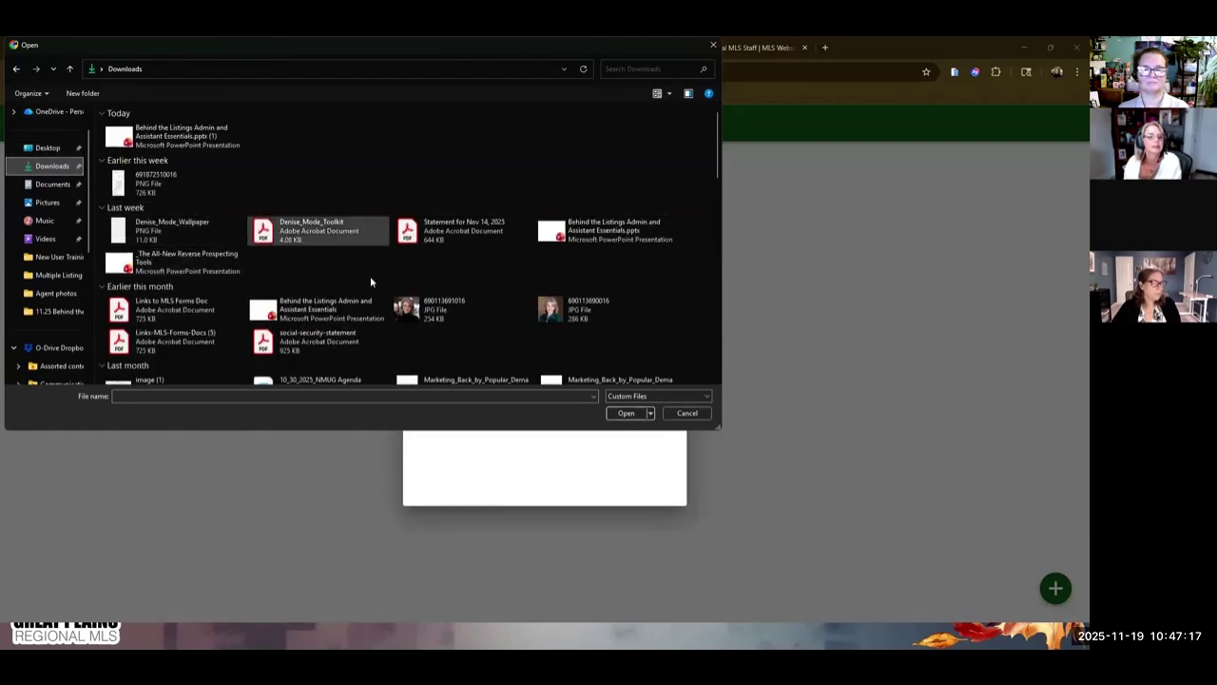
scroll(280, 296, down, 2)
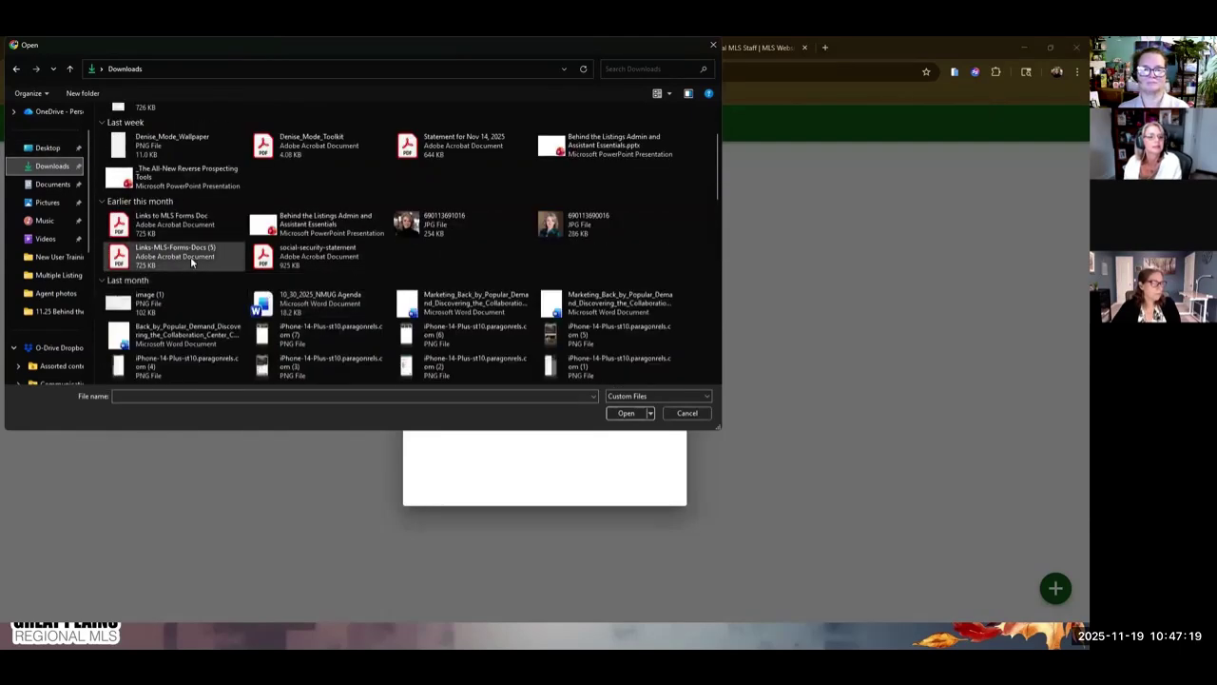
click(191, 262)
click(624, 414)
click(548, 347)
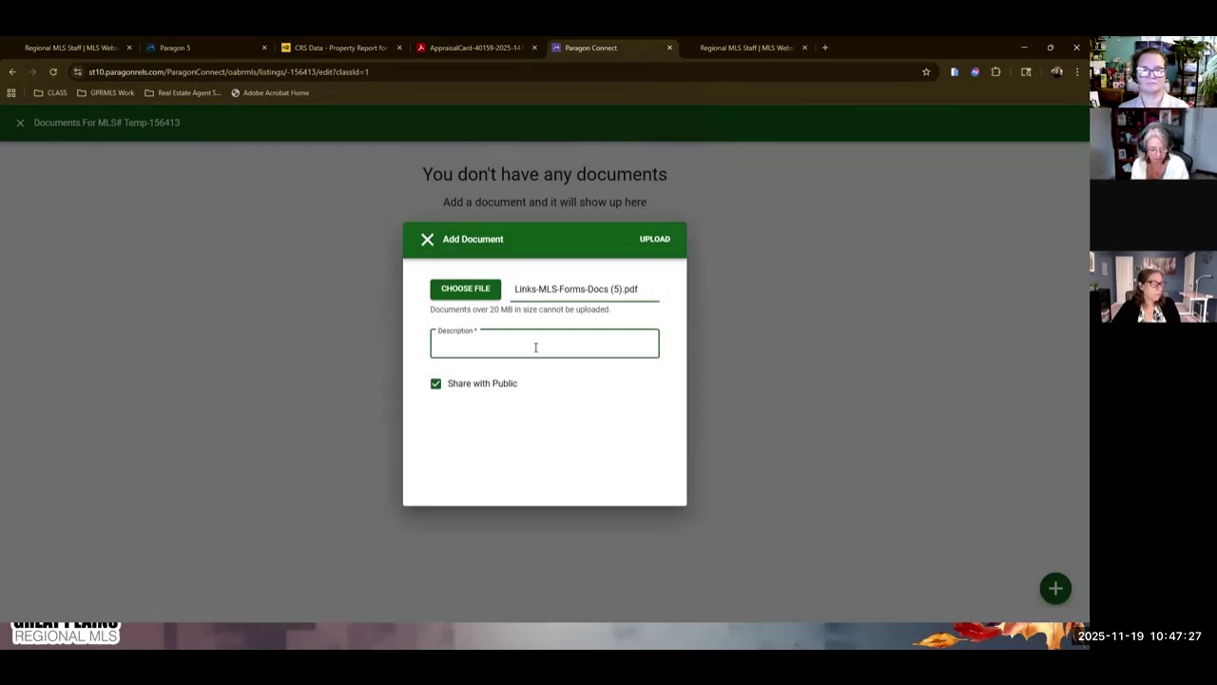
text(Se)
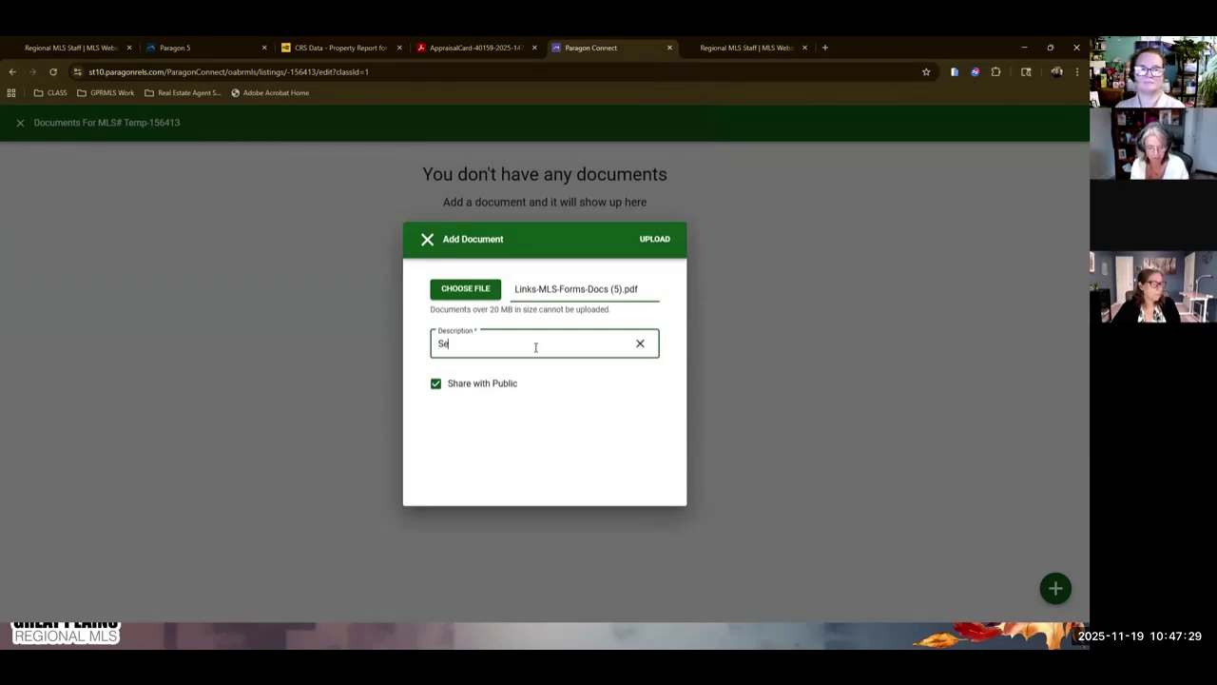
text(llers Prope)
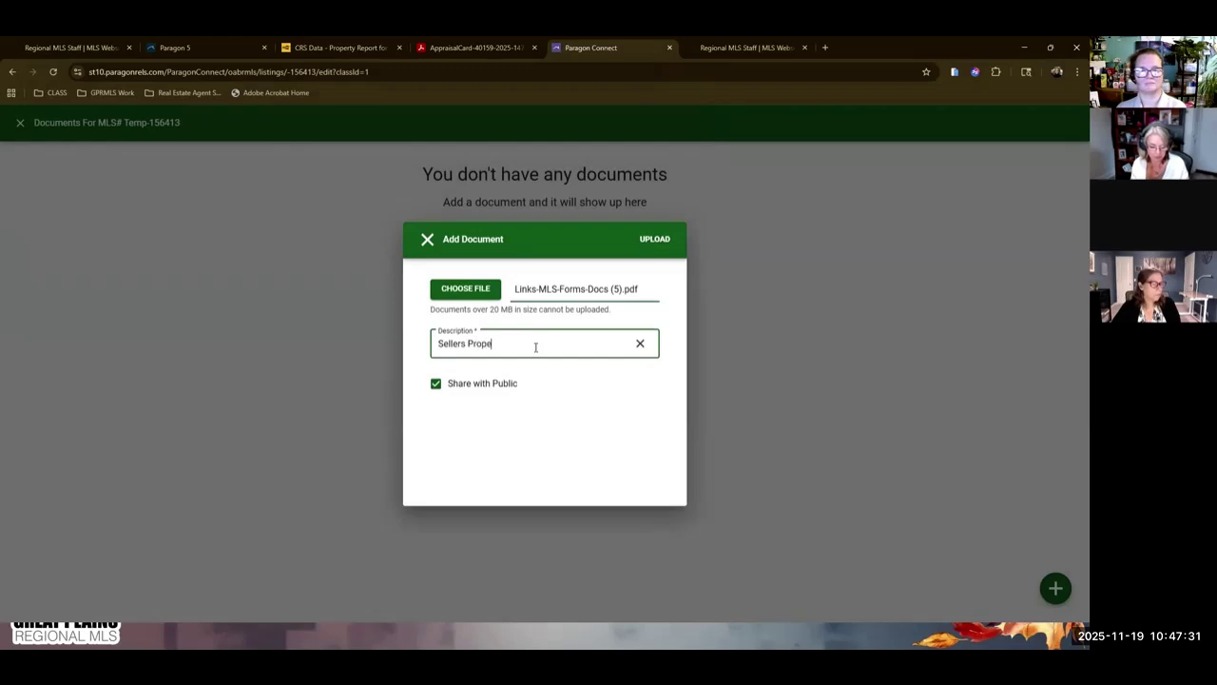
text(rty Disclosures)
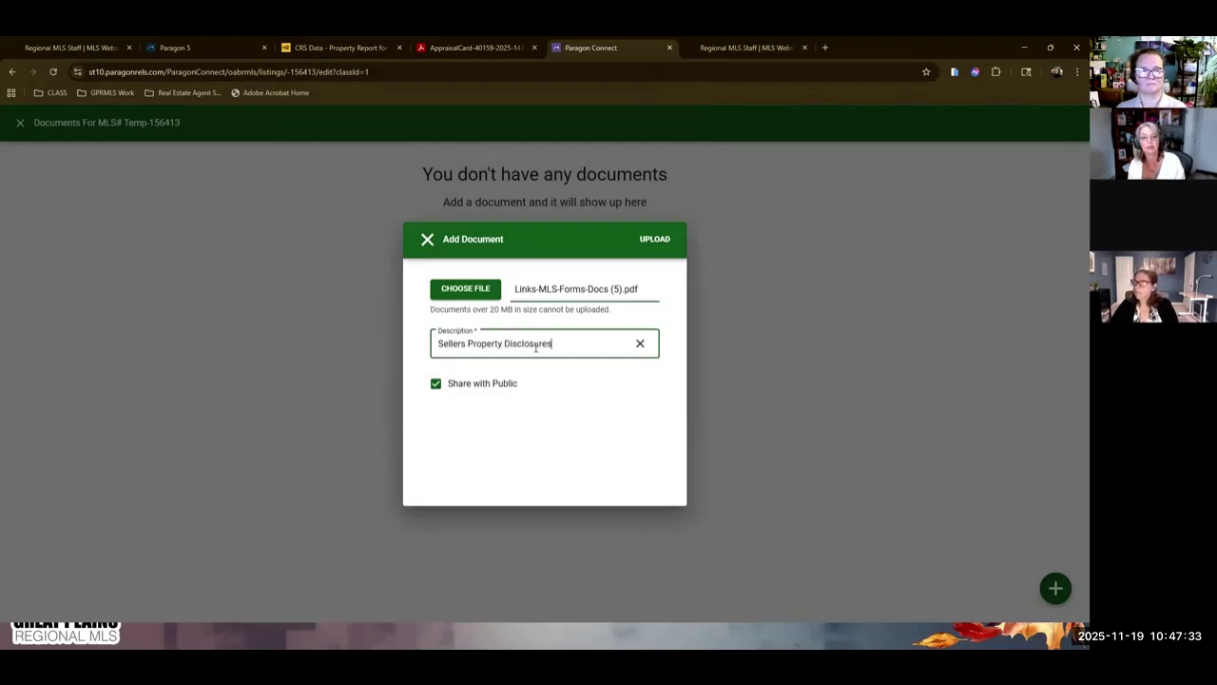
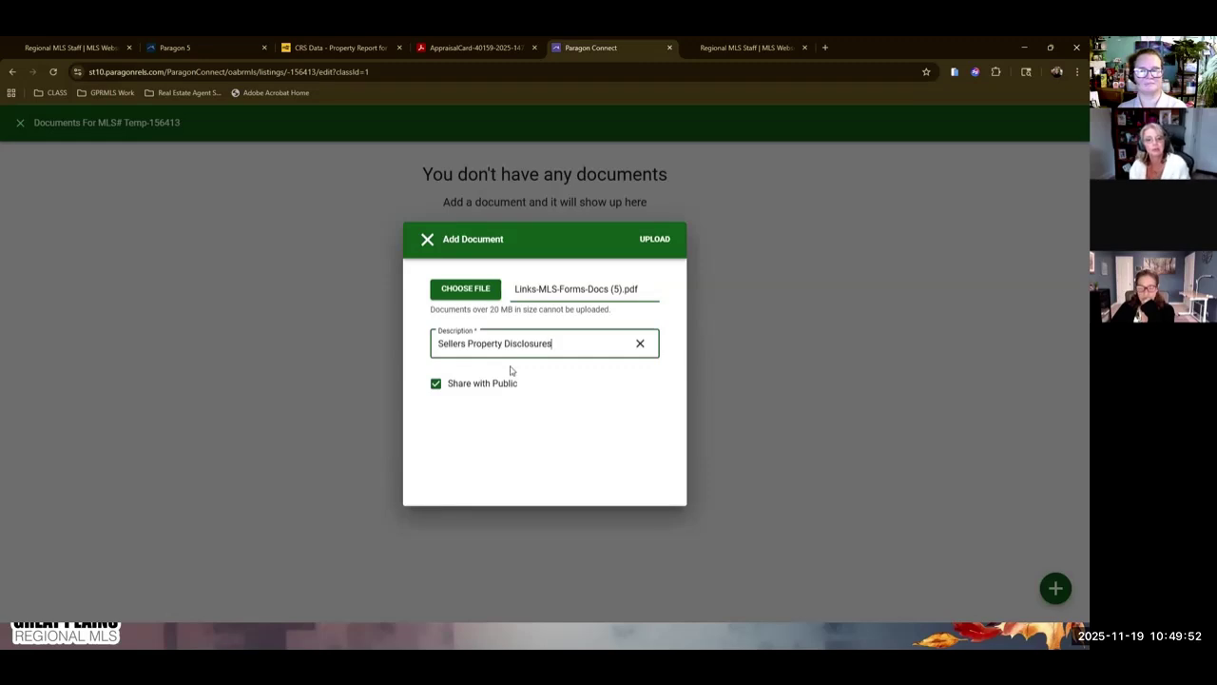
Upload the Sellers Property Disclosures PDF shared with the public, then close the Documents view.
click(435, 386)
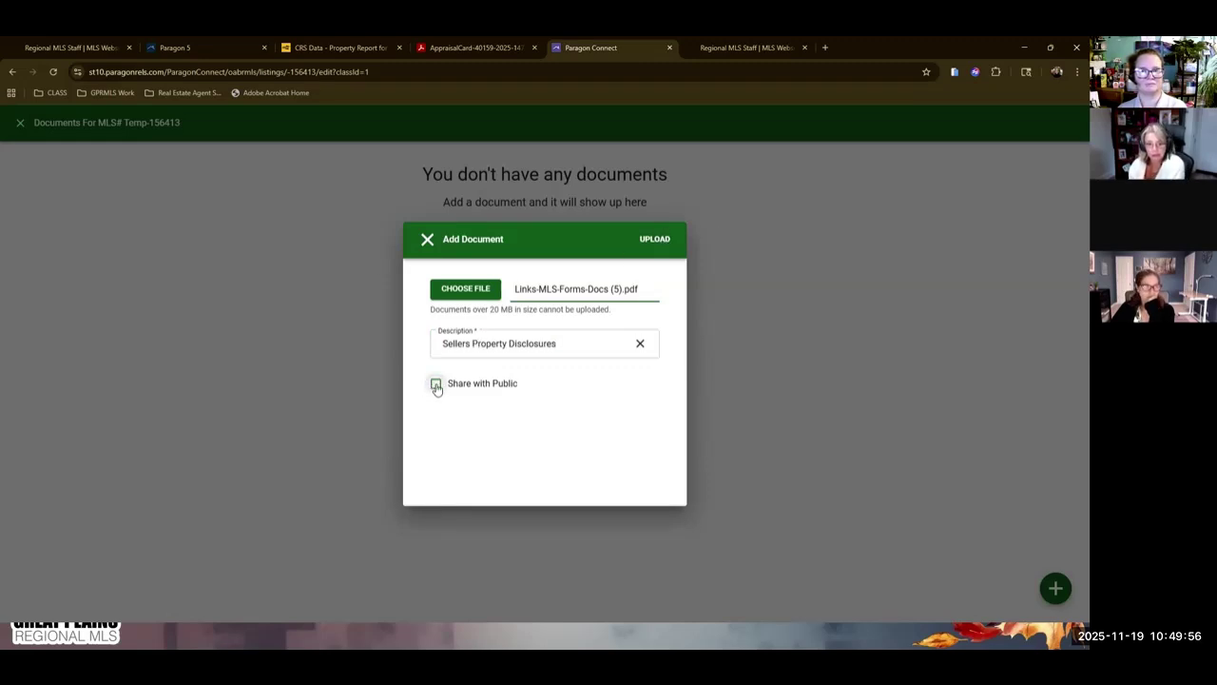
click(435, 385)
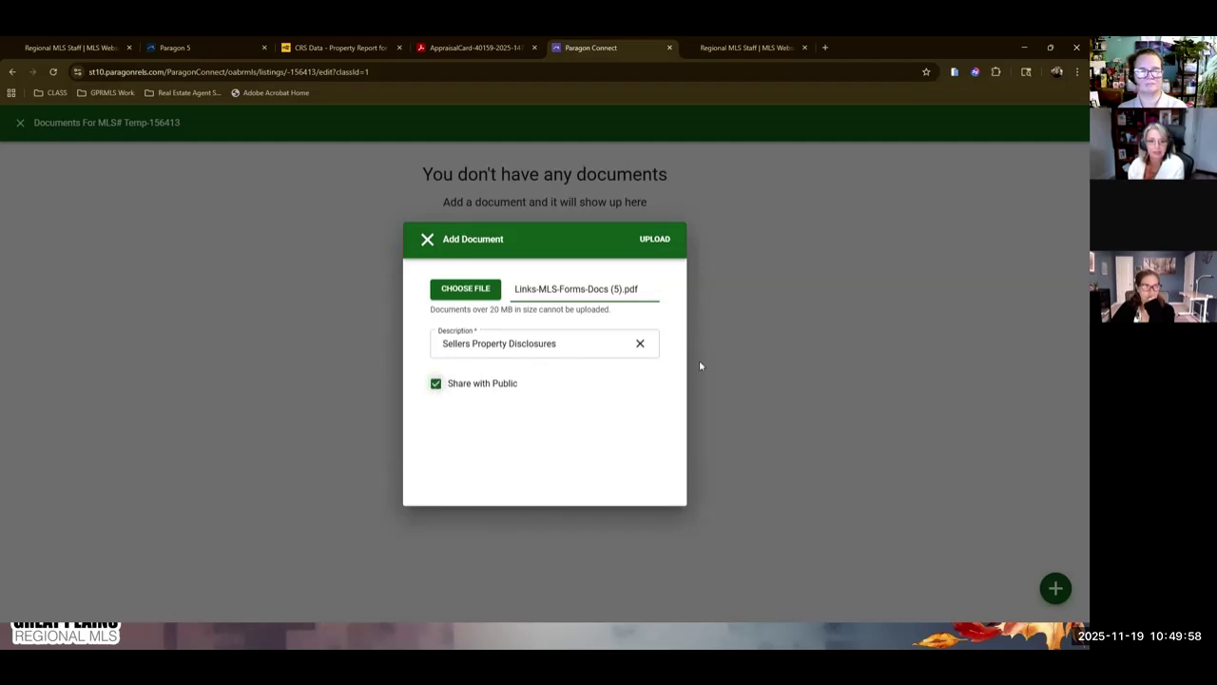
click(655, 239)
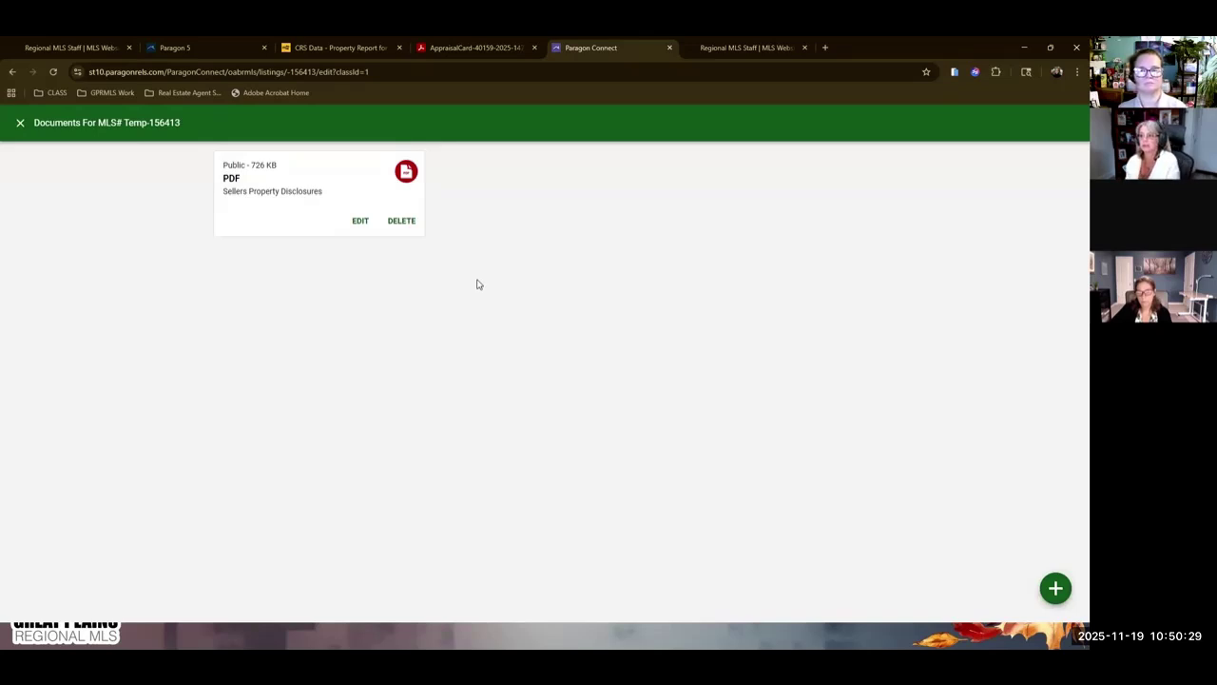
click(20, 122)
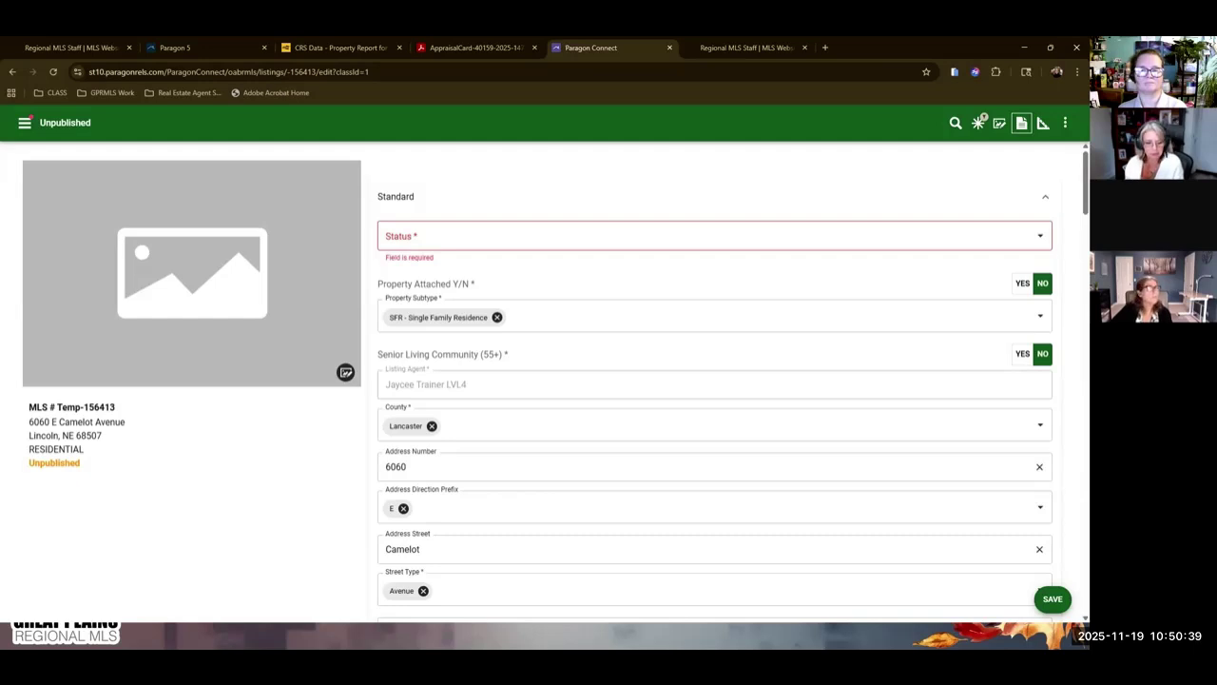
Advance the presentation to the Listing Maintenance slide, then return to the listing form's main menu.
key(alt+Tab)
key(Right)
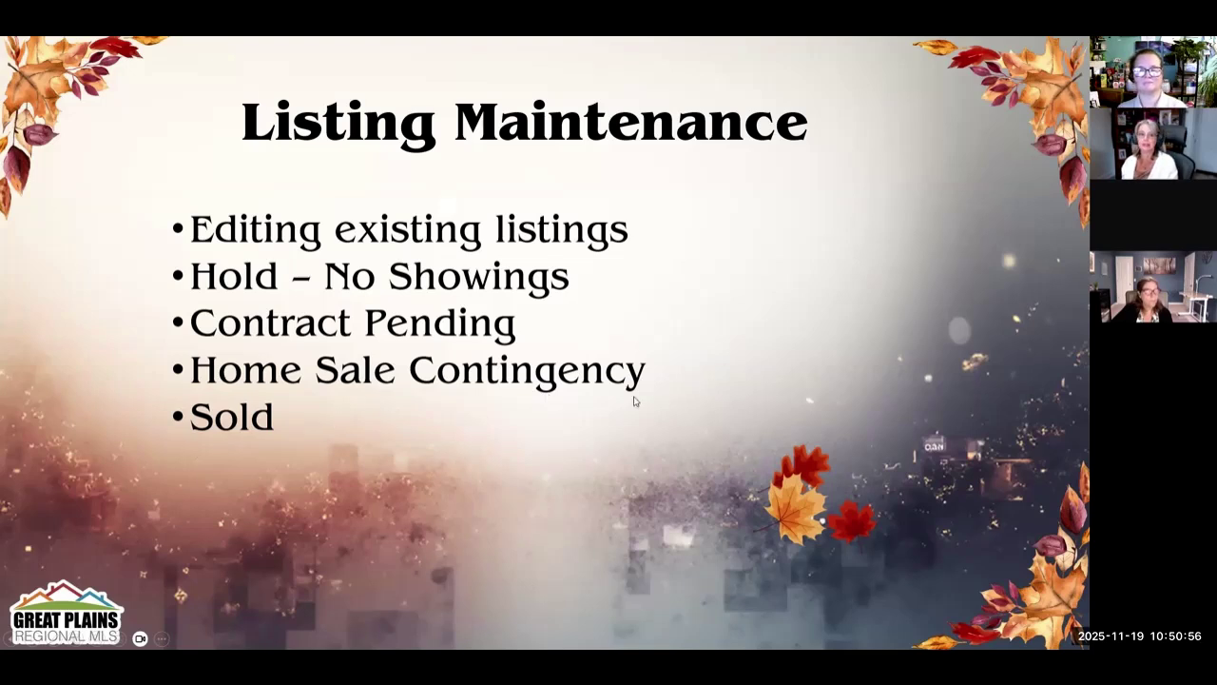
key(alt+Tab)
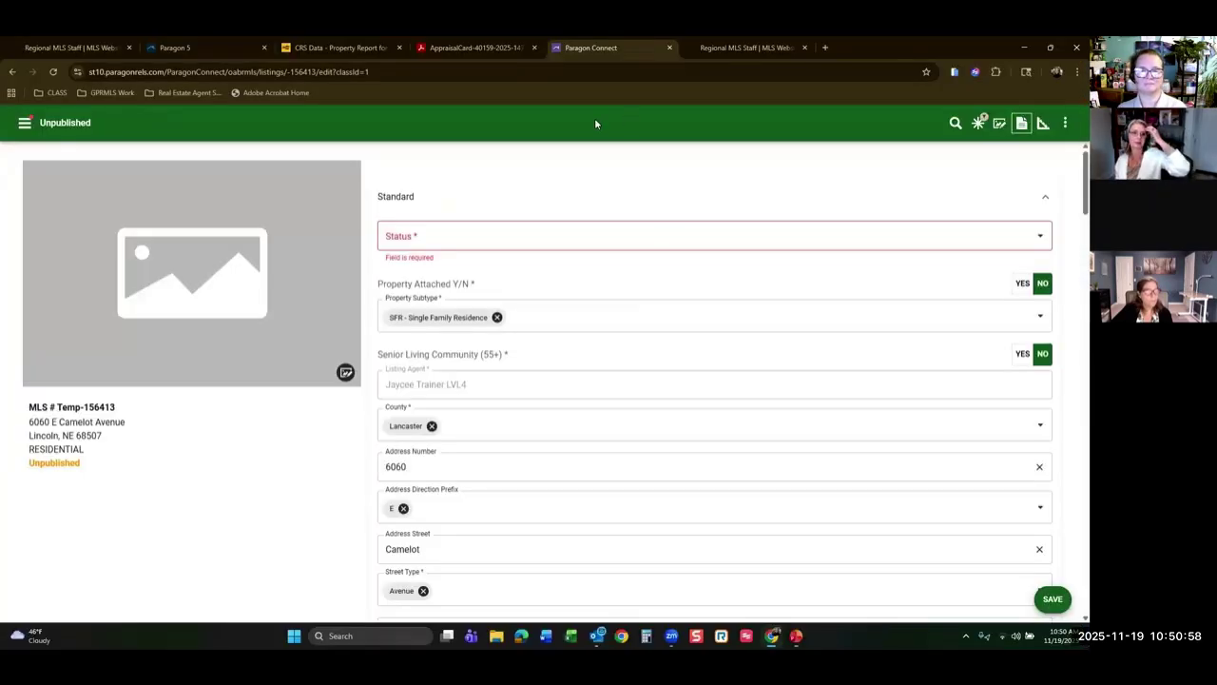
click(25, 122)
Go from the dashboard to Listings and show the Published listings, holding one sold $474,500 listing.
click(47, 202)
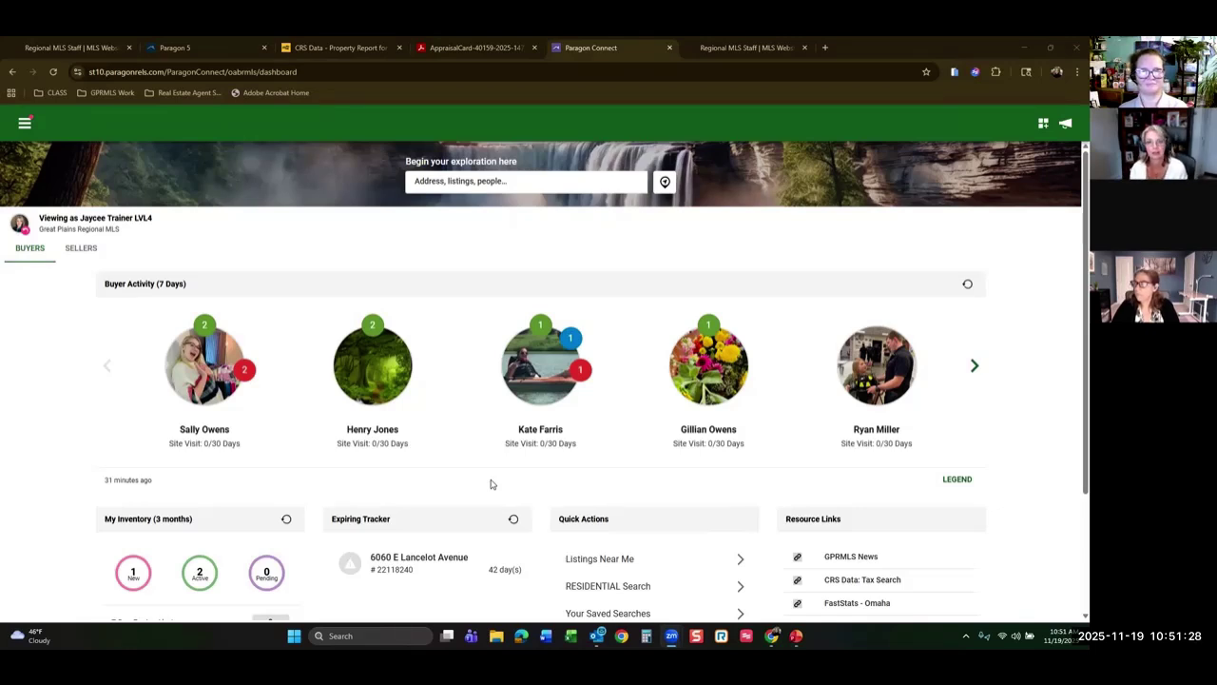
click(26, 125)
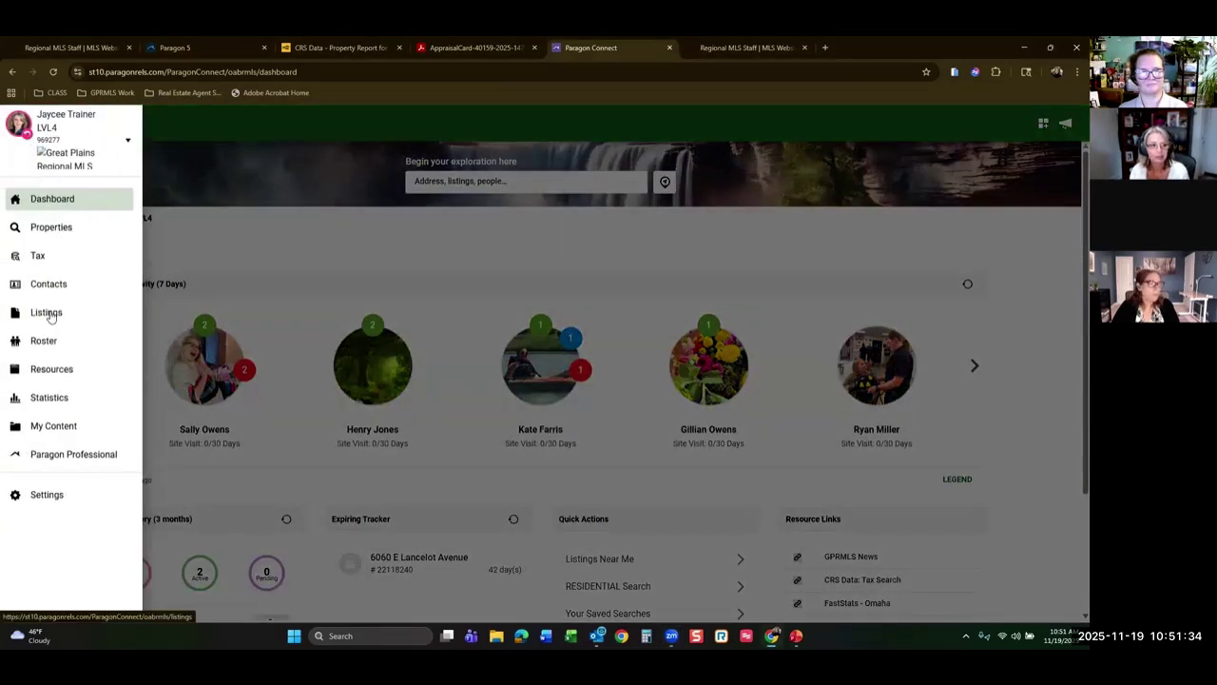
click(49, 315)
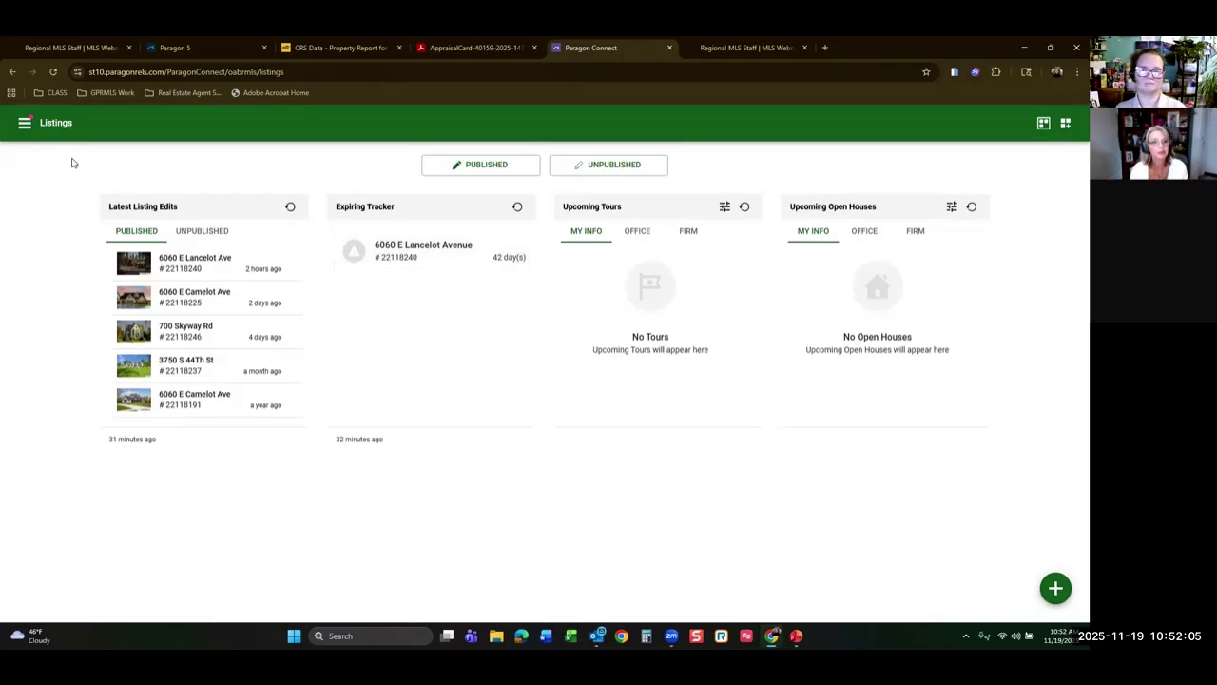
click(457, 164)
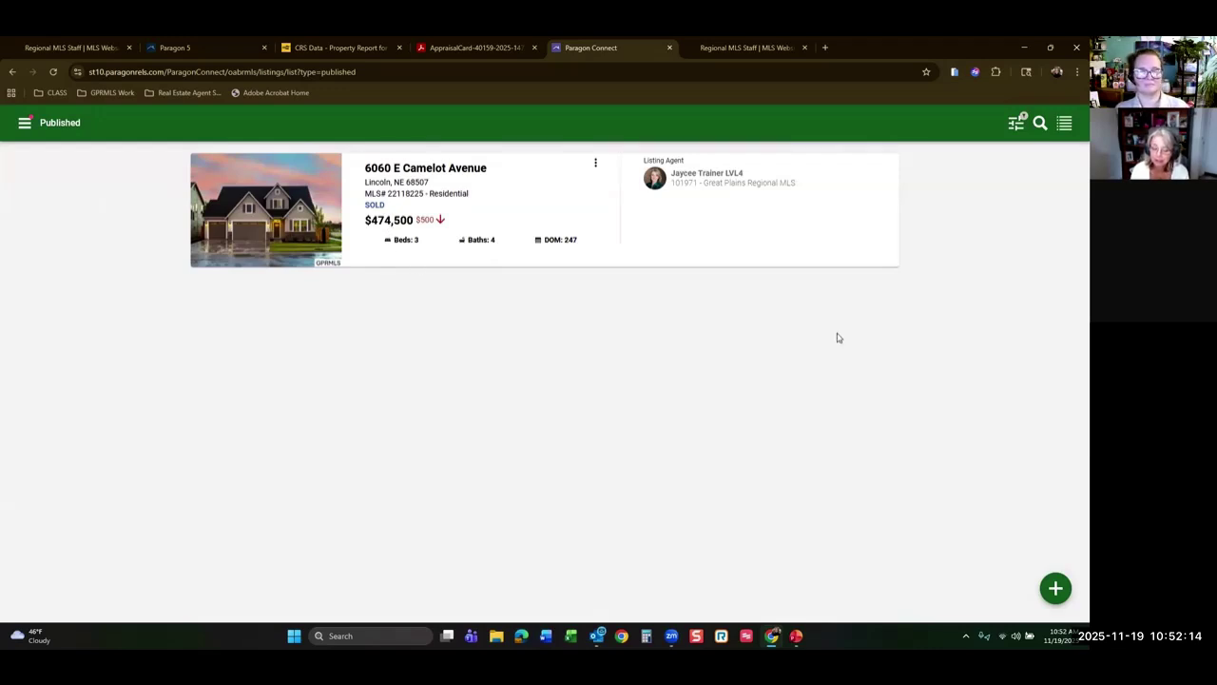
click(1016, 124)
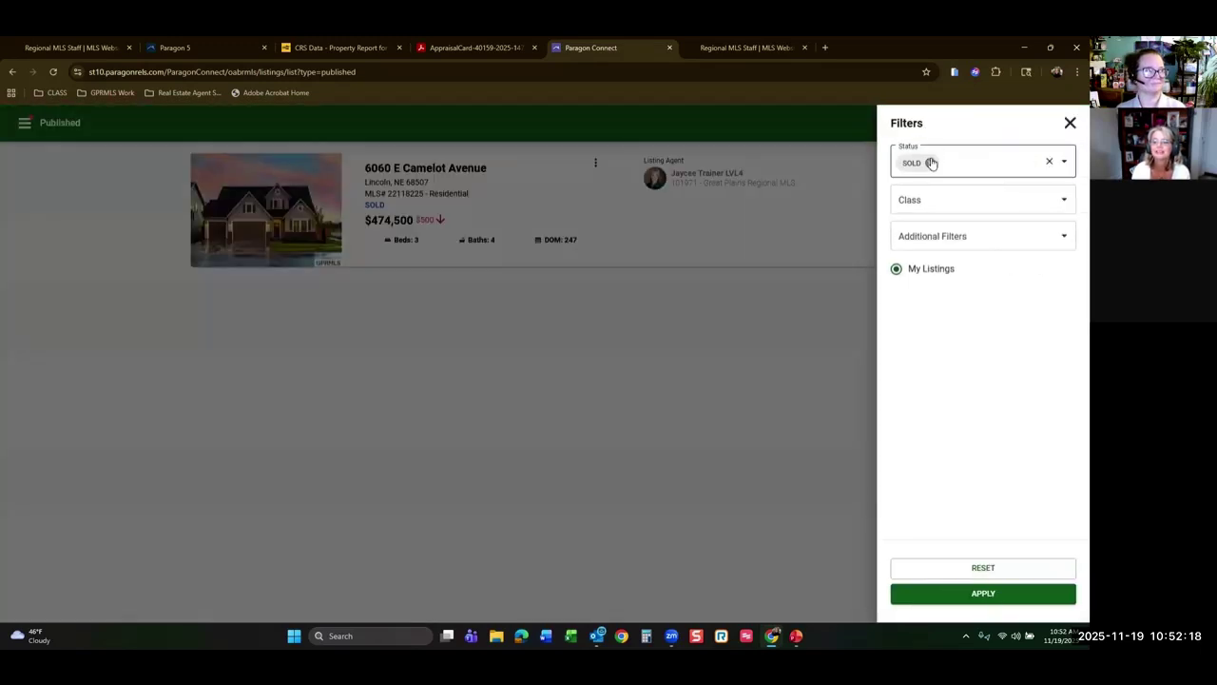
click(930, 162)
click(1065, 162)
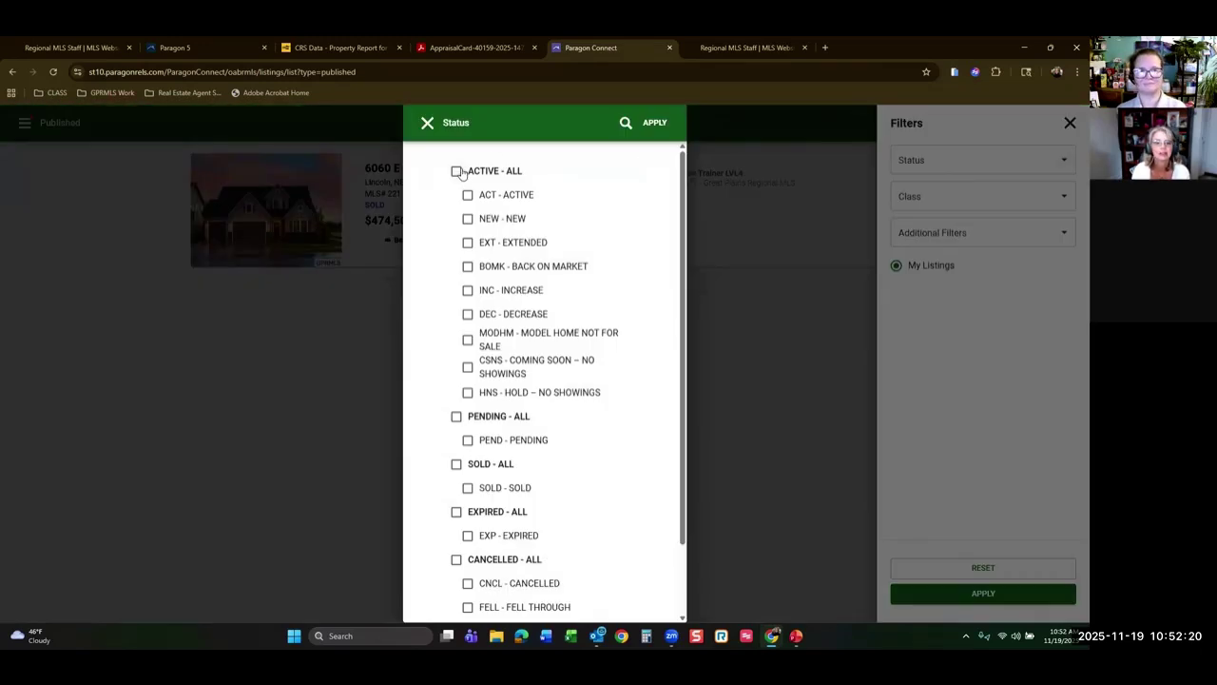
click(456, 170)
click(654, 122)
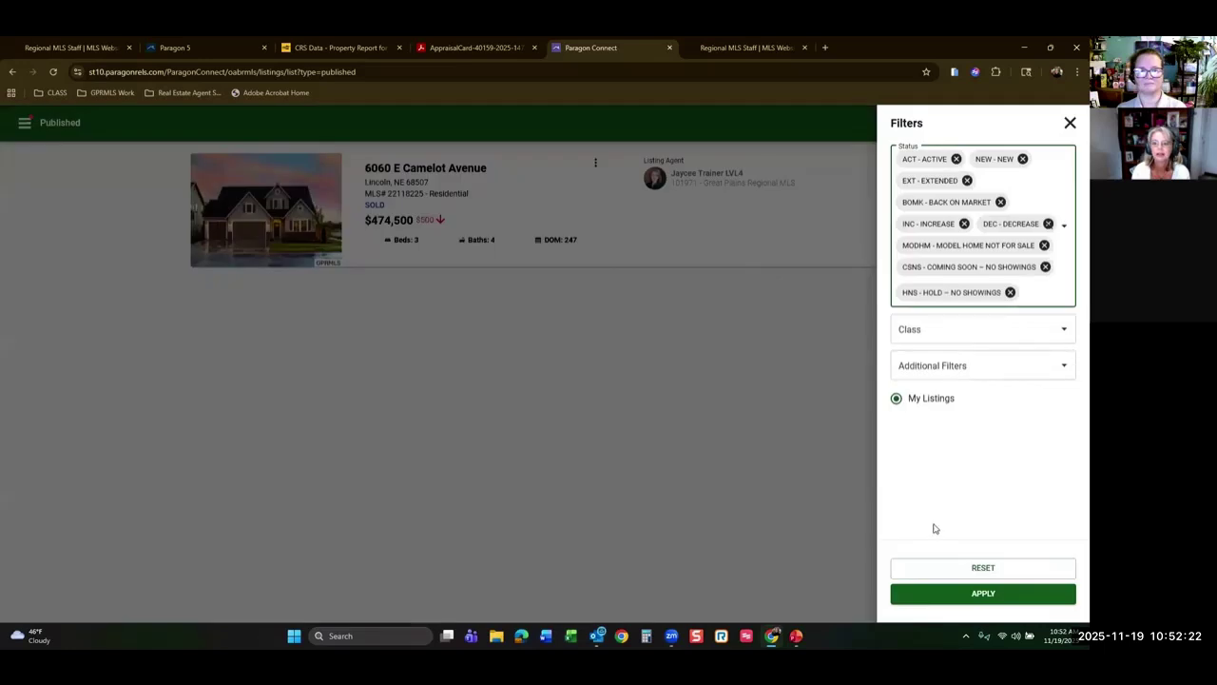
click(908, 595)
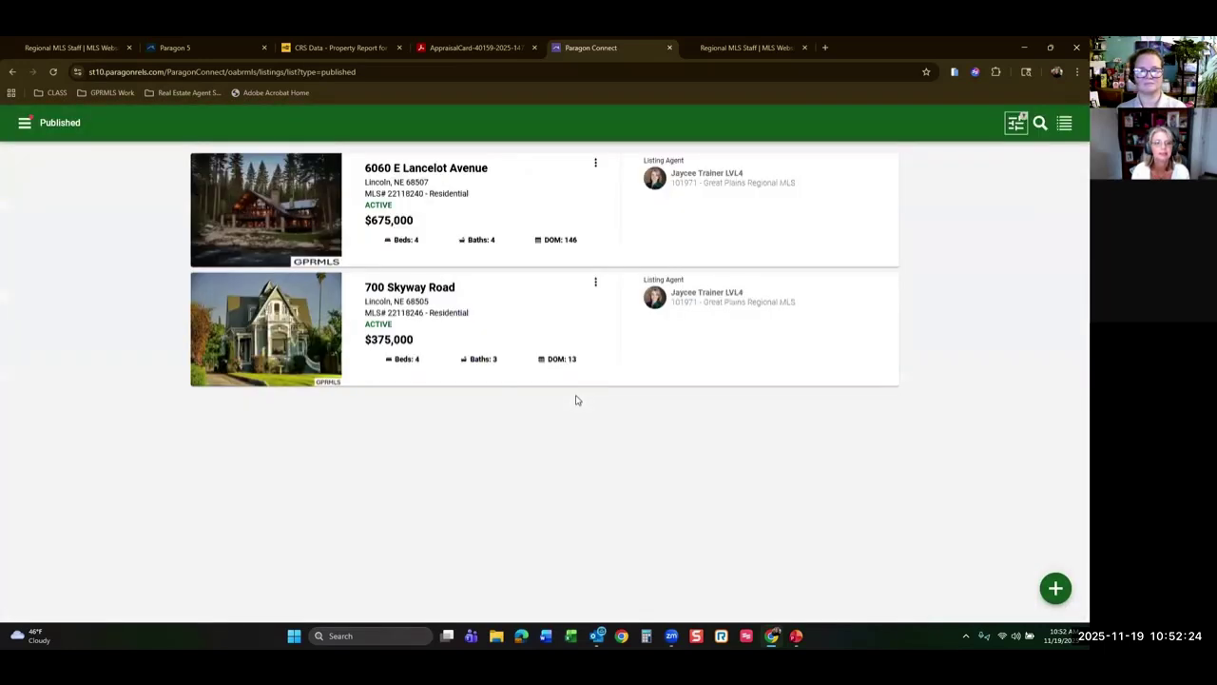
click(596, 281)
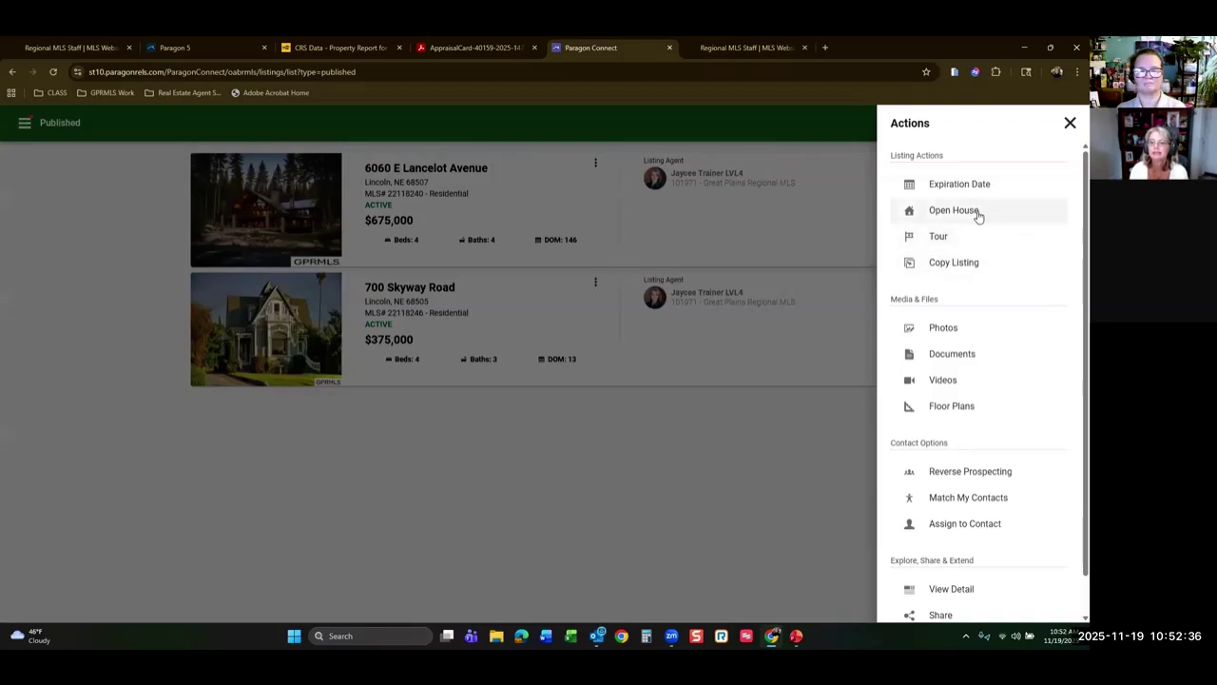
scroll(990, 342, down, 1)
scroll(992, 340, up, 1)
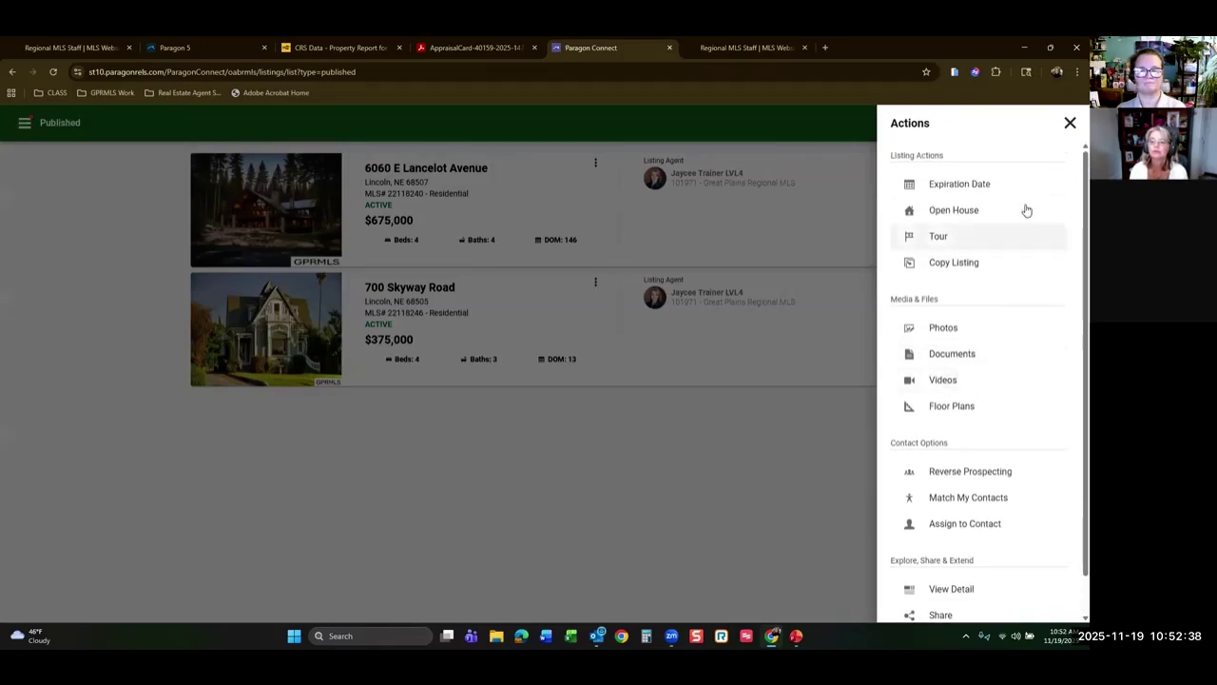
click(1070, 123)
click(474, 296)
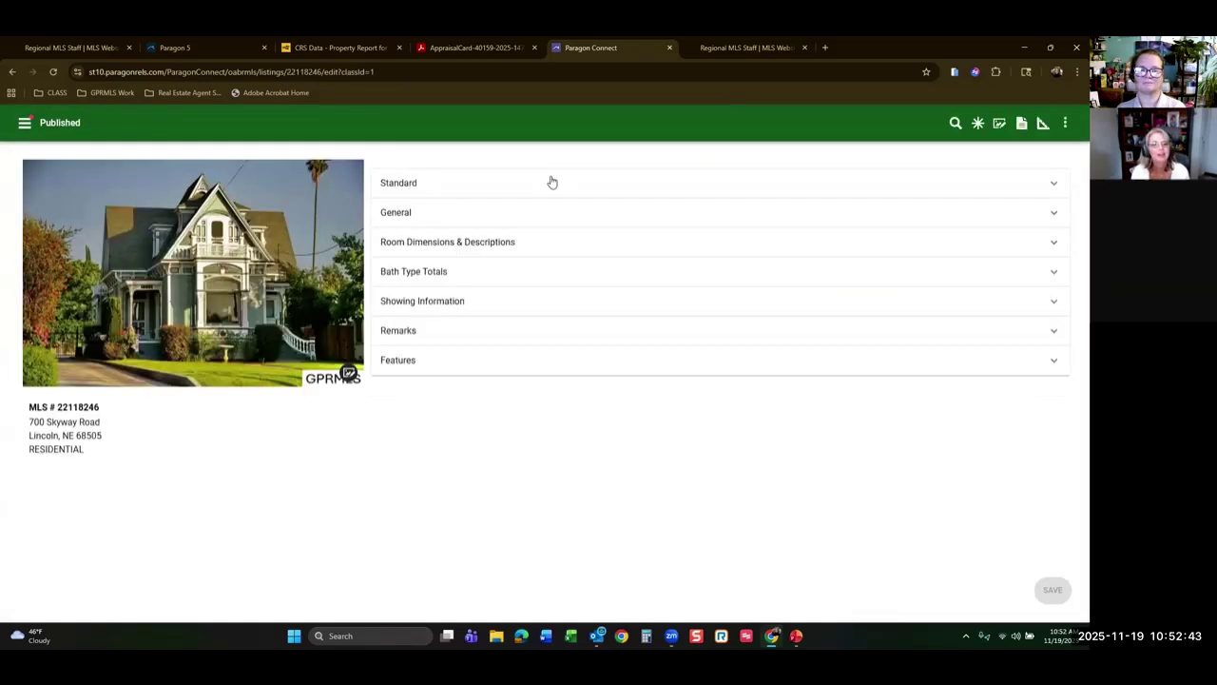
click(1054, 188)
Find the field via a 'con' search and set Contract Pending to Y - Yes, dated 11/19/2025.
scroll(701, 399, down, 10)
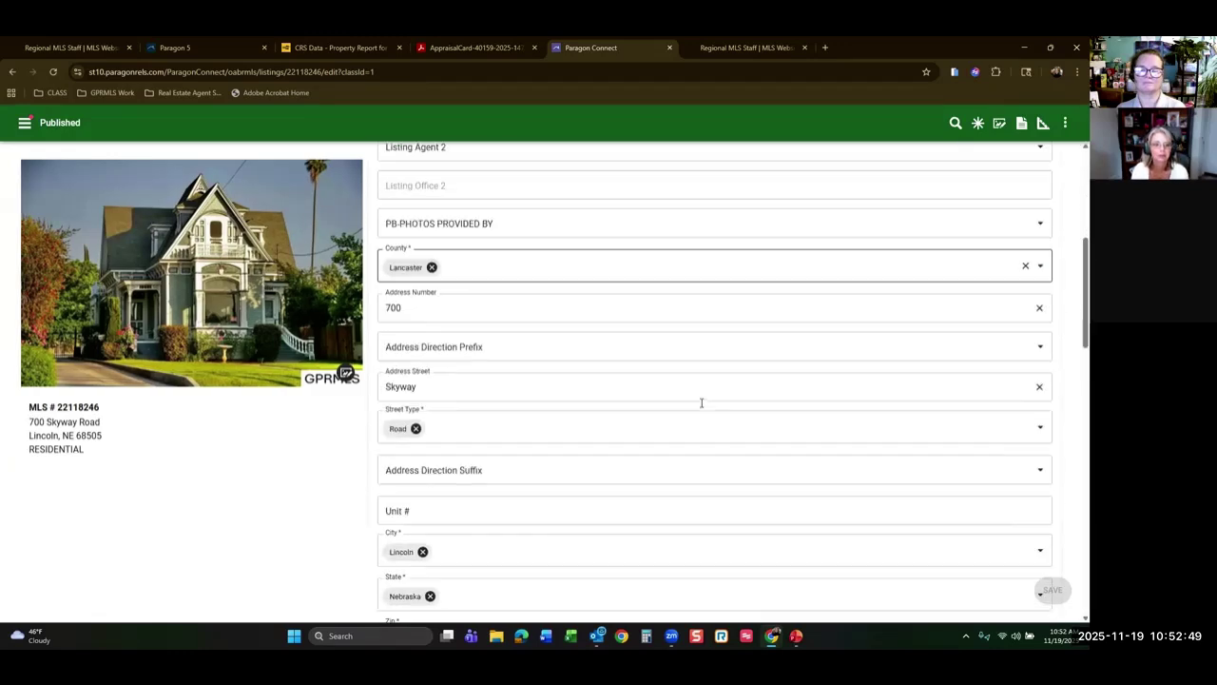
scroll(700, 402, down, 5)
scroll(708, 394, up, 10)
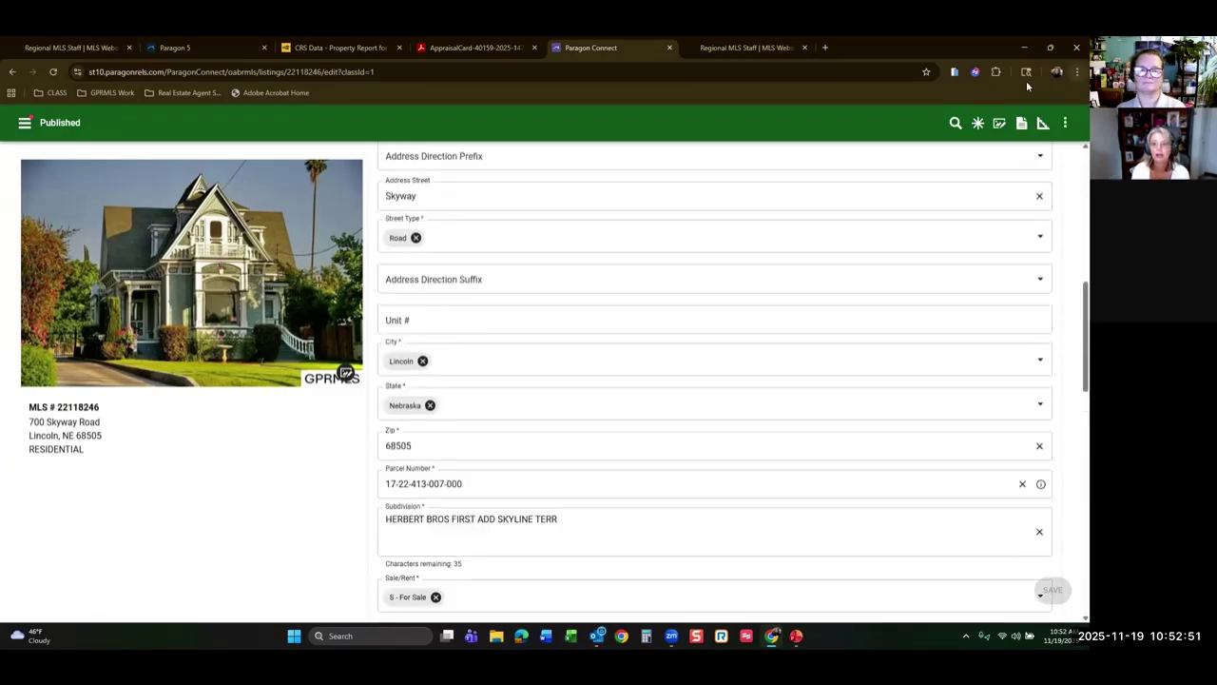
click(955, 124)
text(con)
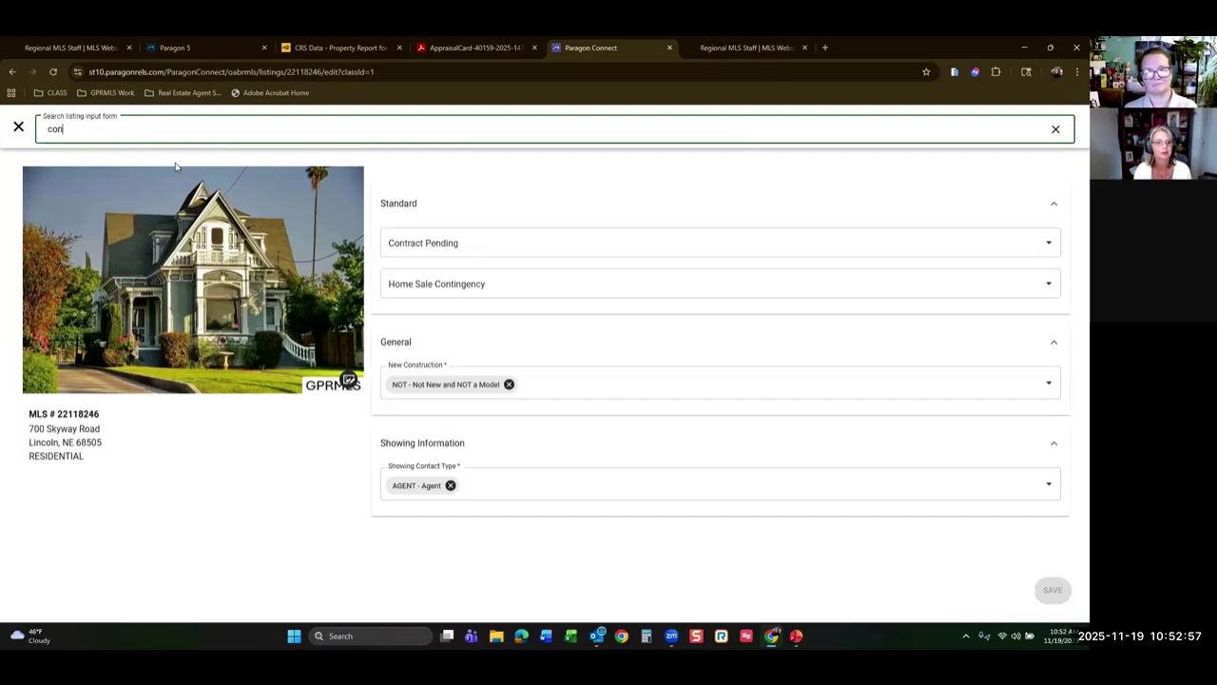
click(1041, 246)
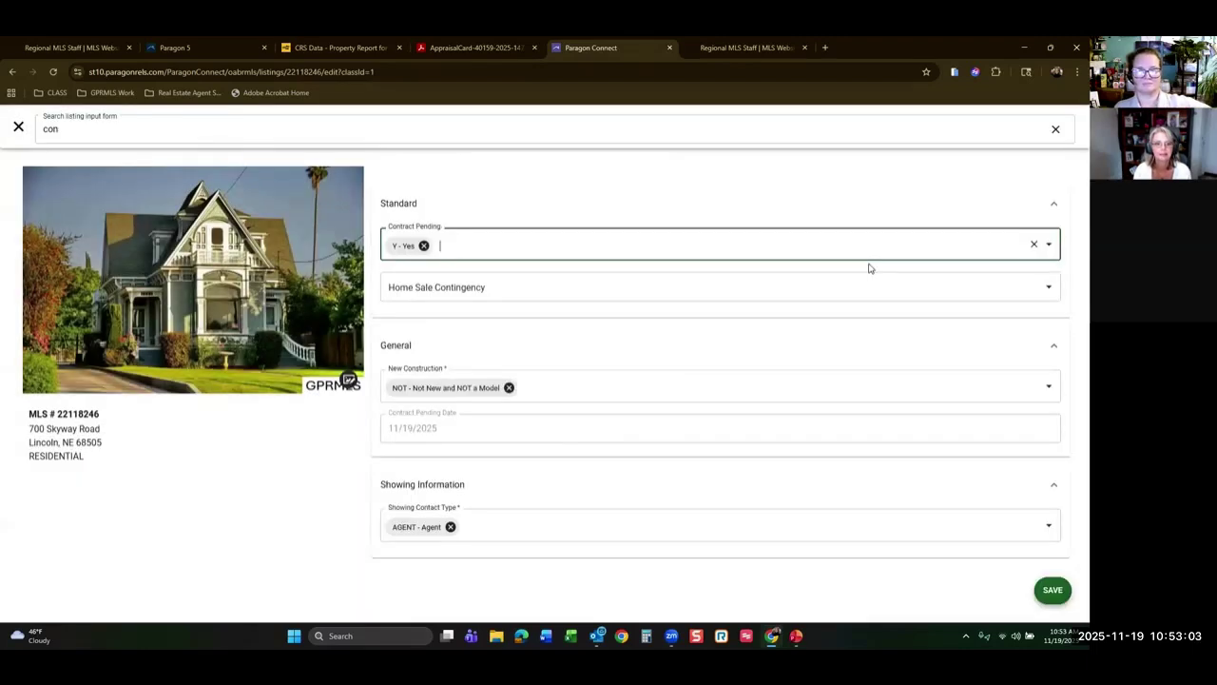
click(655, 121)
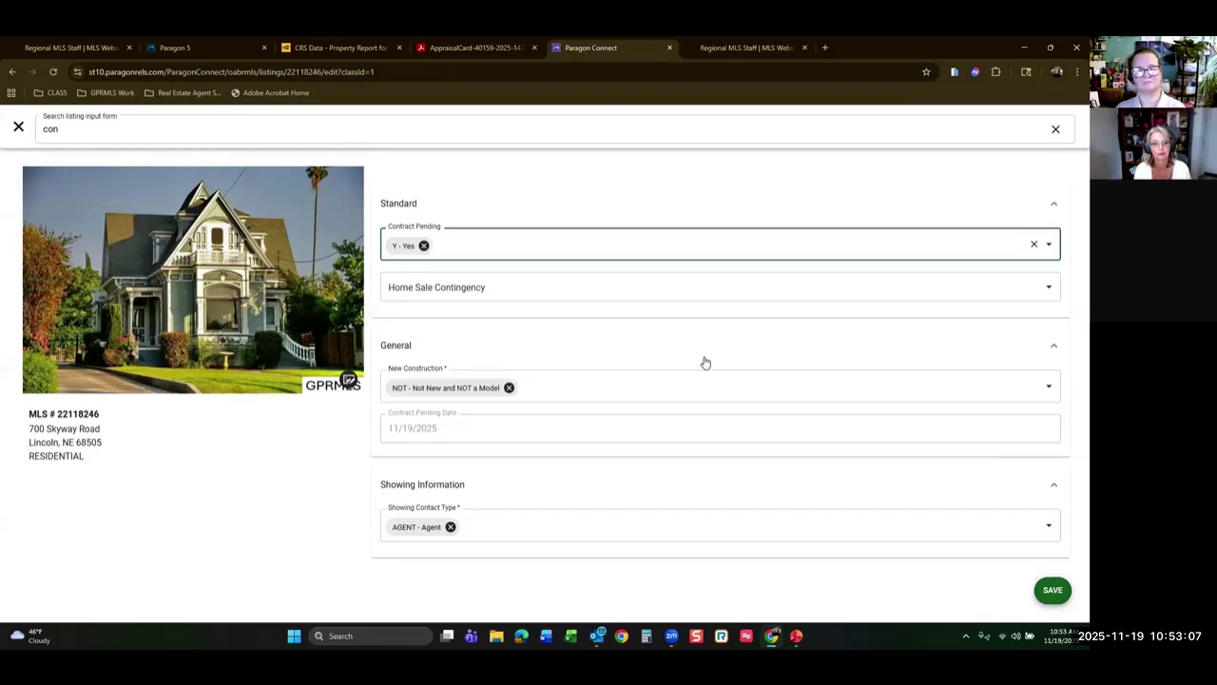
click(1056, 128)
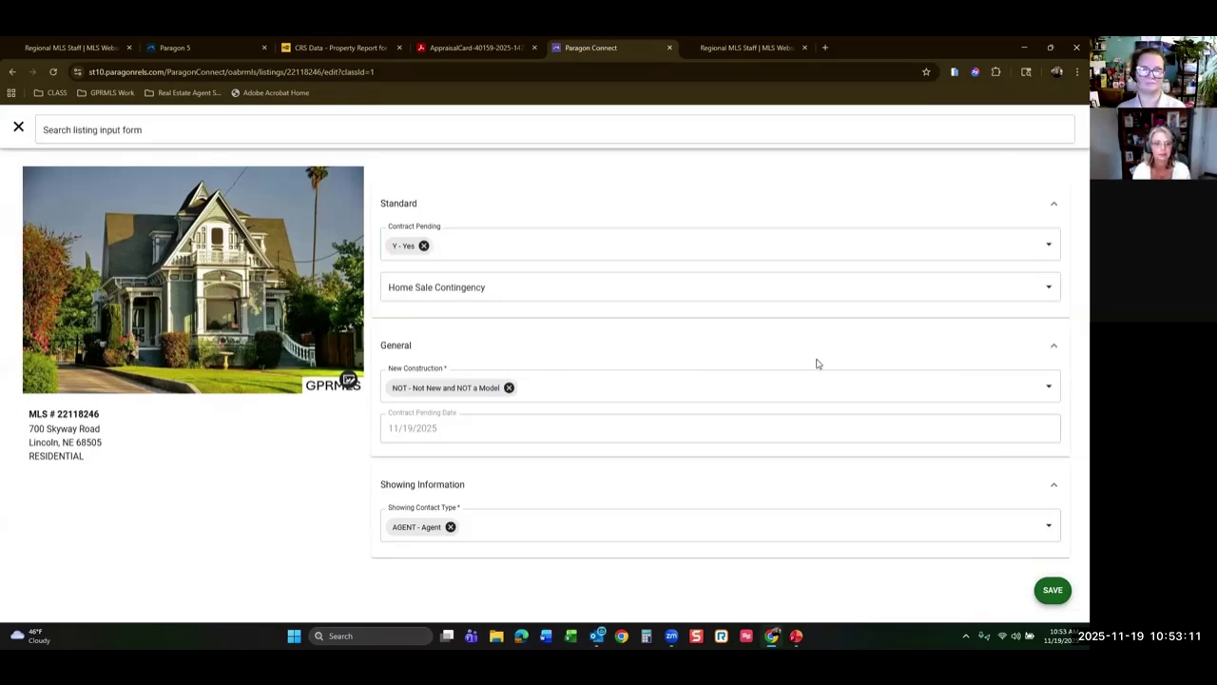
click(136, 128)
Search the form for 'pu' and review the Skyway Road listing's public remarks.
text(p)
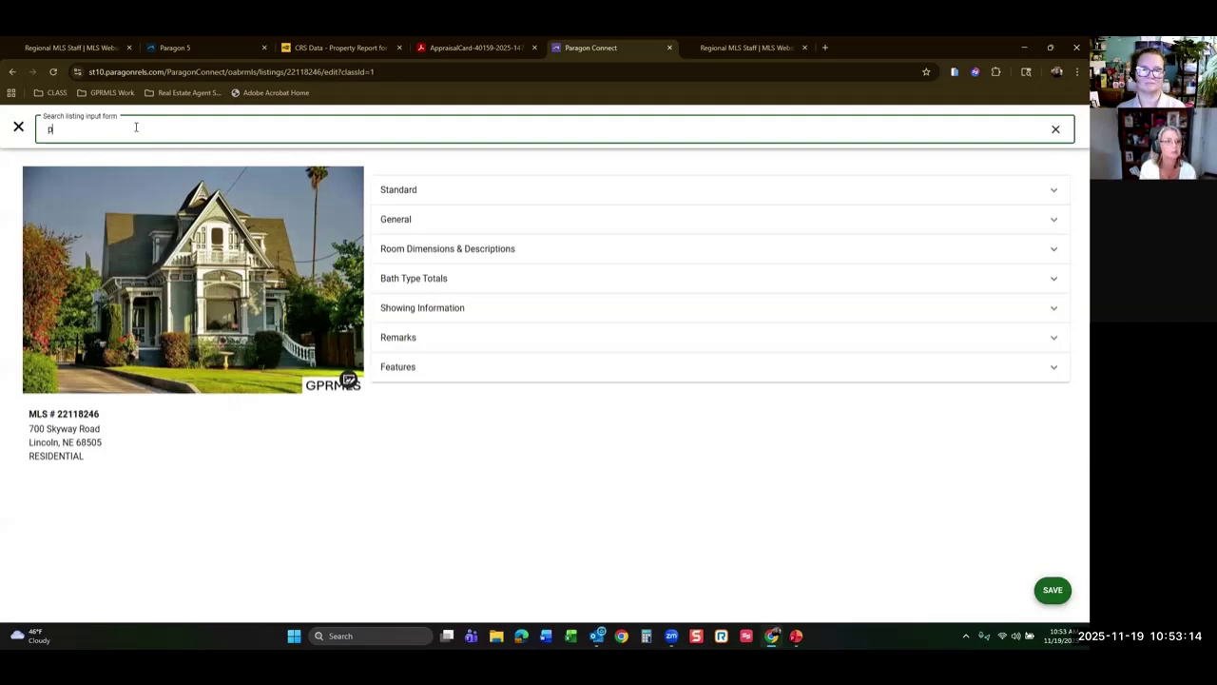
text(u)
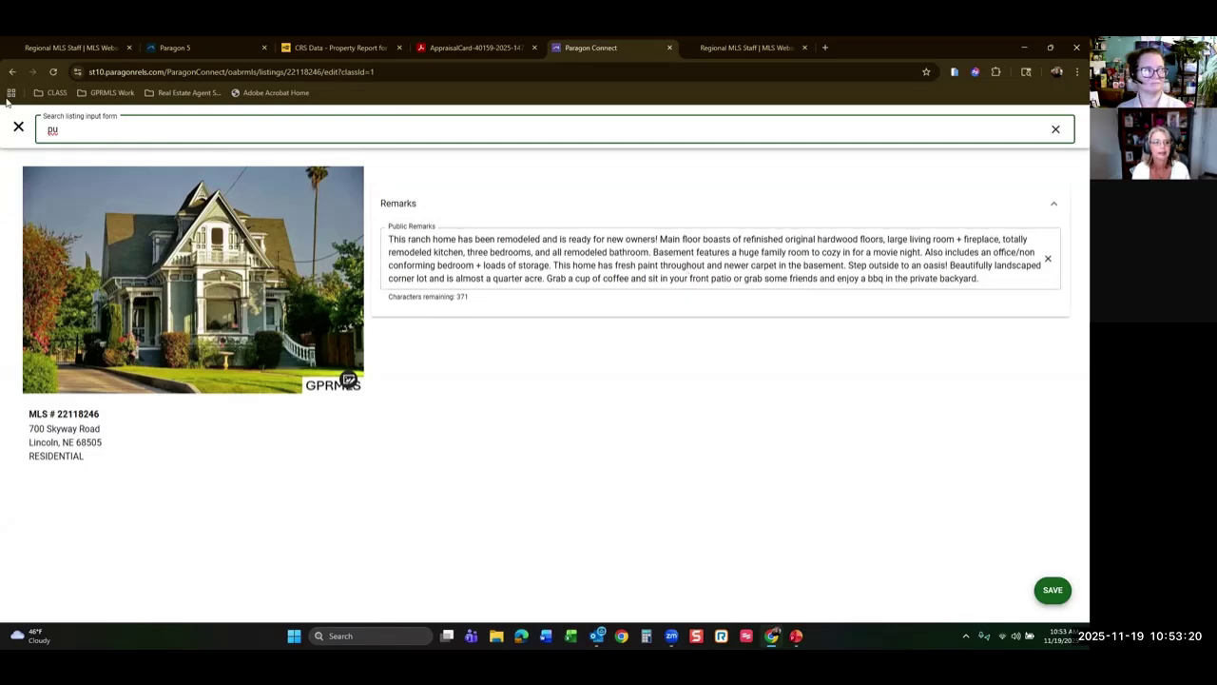
click(1052, 590)
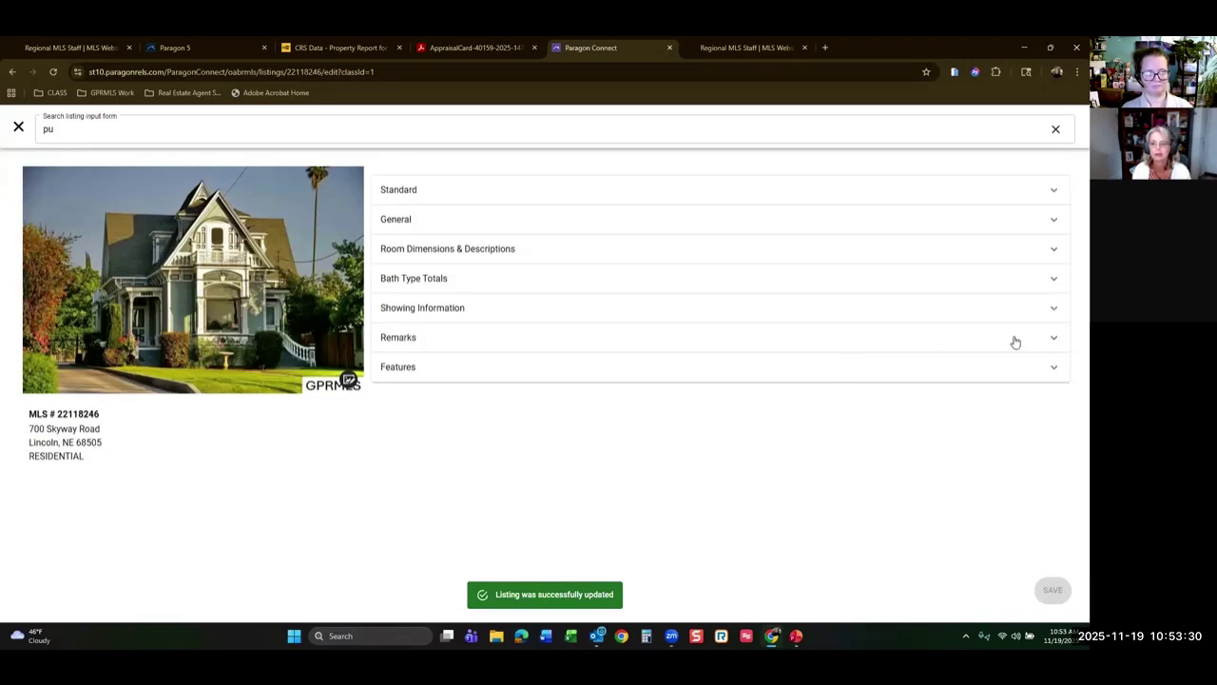
click(1058, 340)
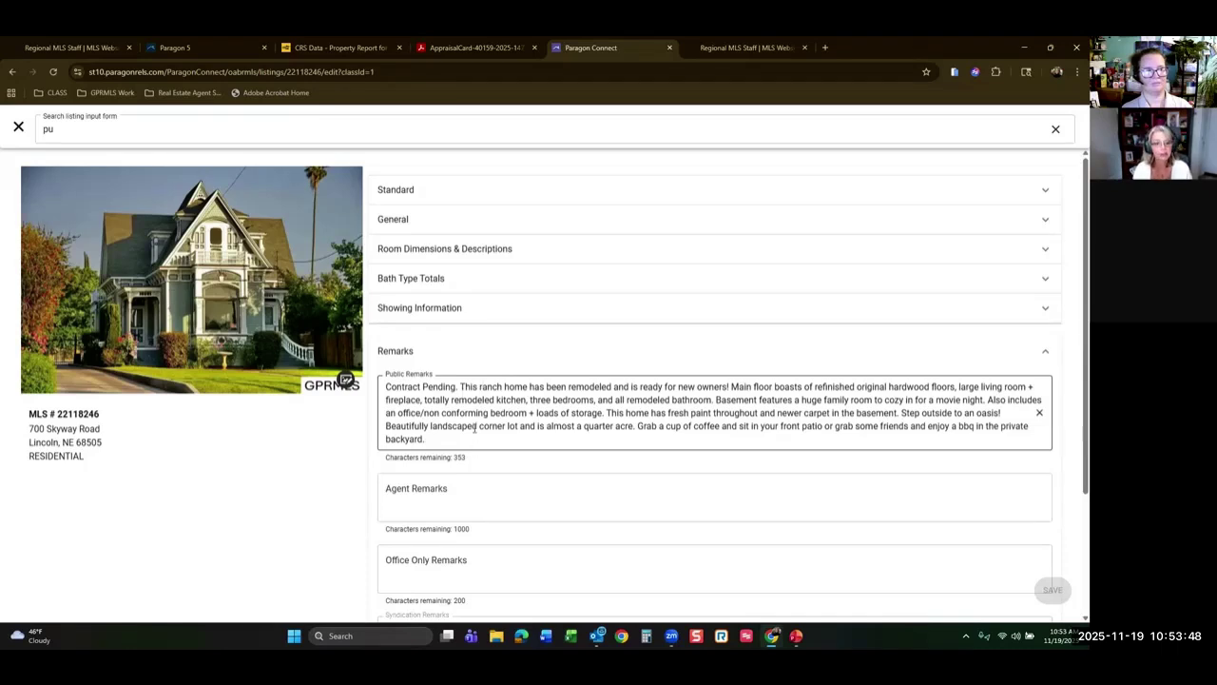
scroll(631, 352, down, 2)
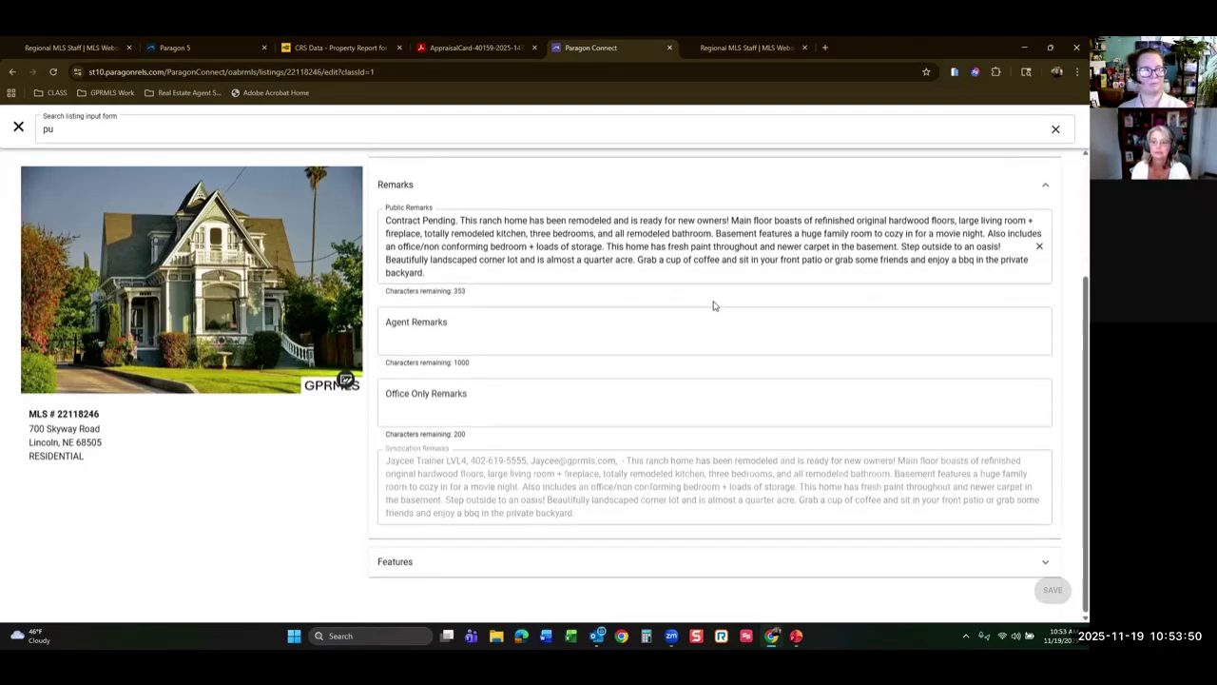
scroll(714, 305, up, 2)
Close the form search and return to the dashboard.
click(18, 126)
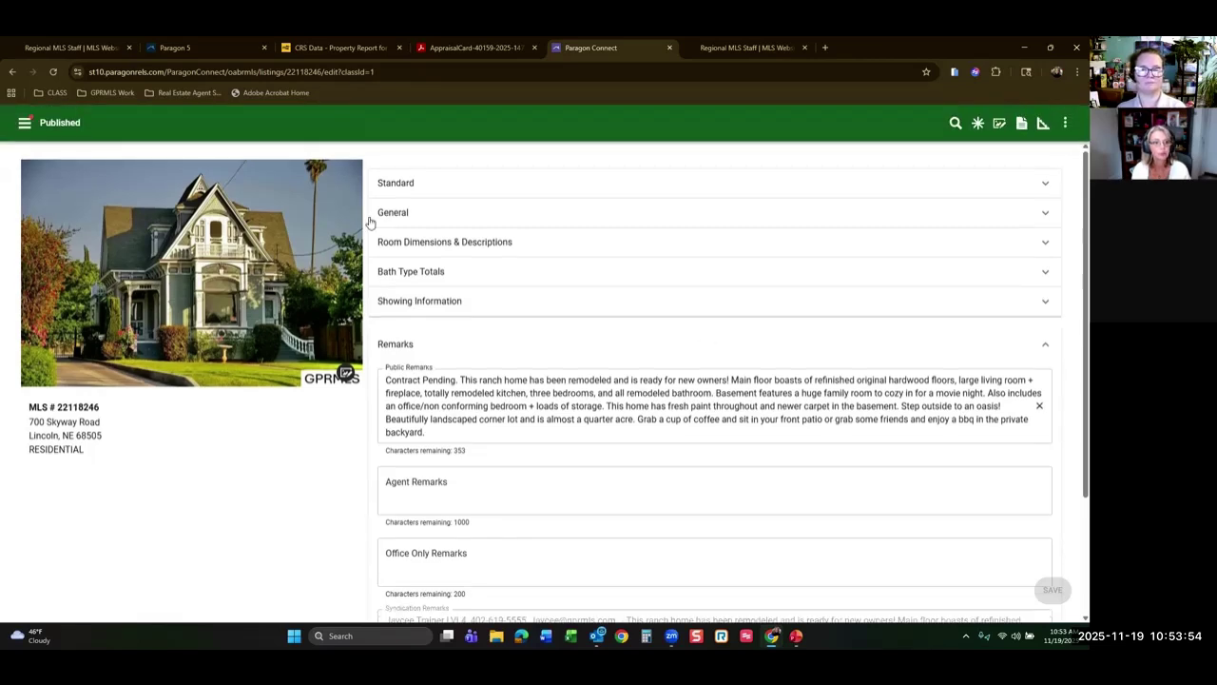
click(25, 122)
click(70, 200)
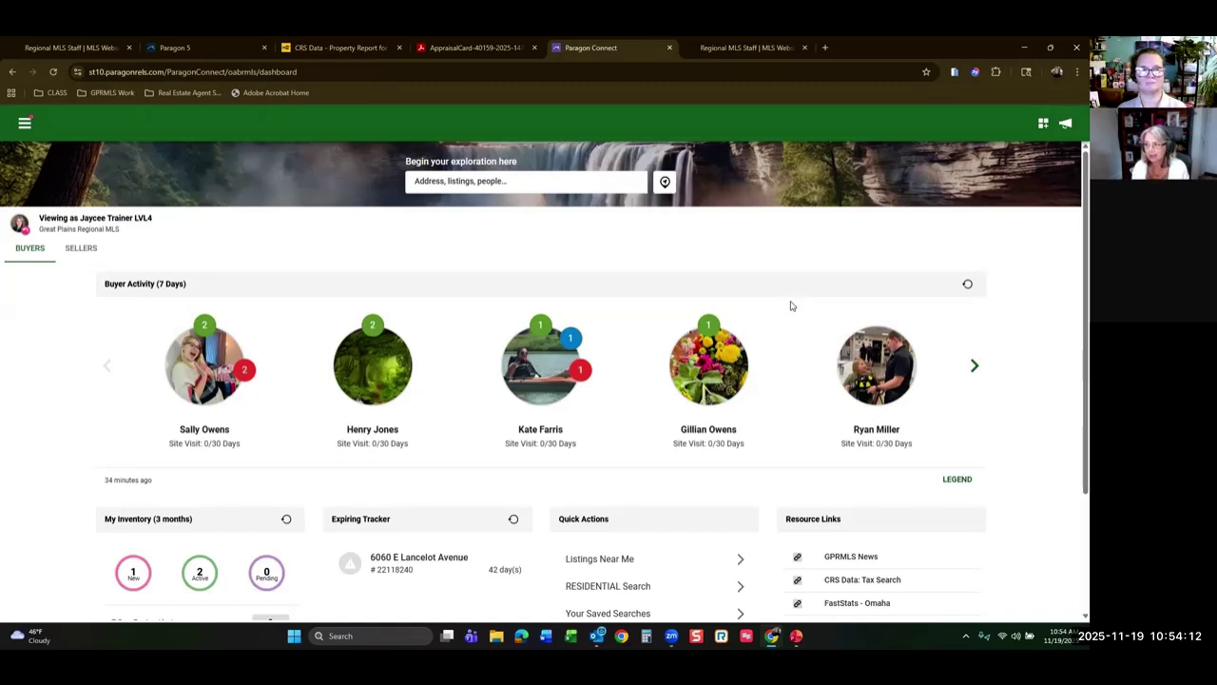
click(24, 123)
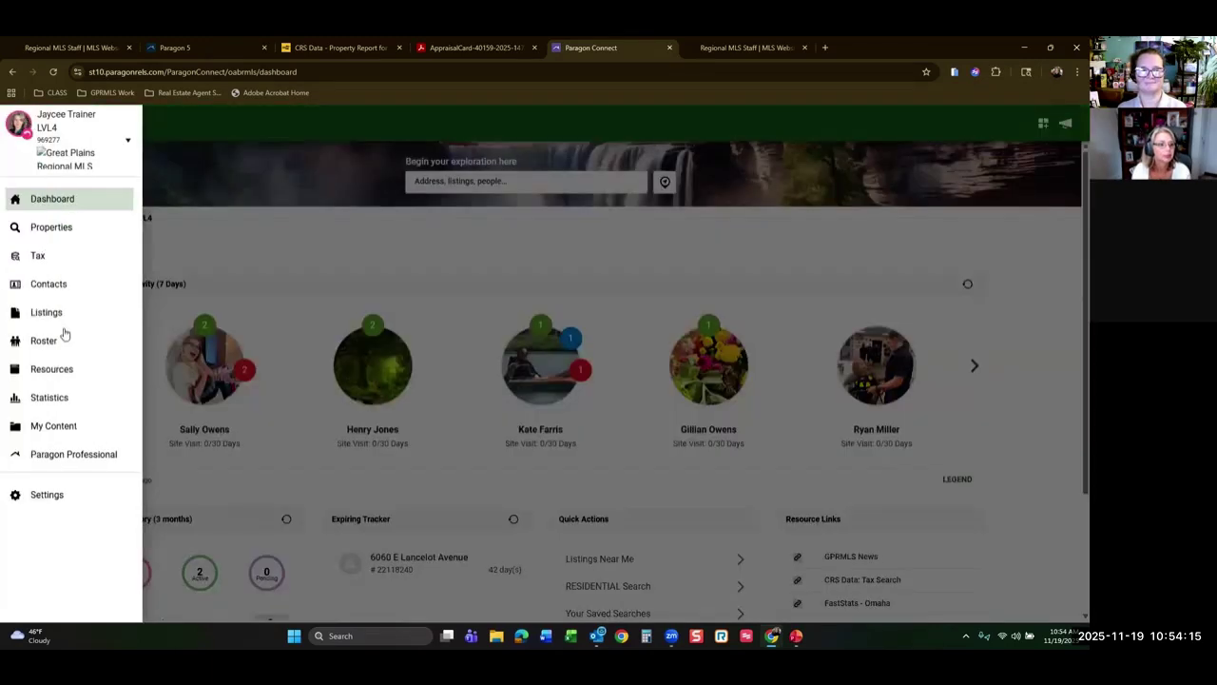
click(47, 312)
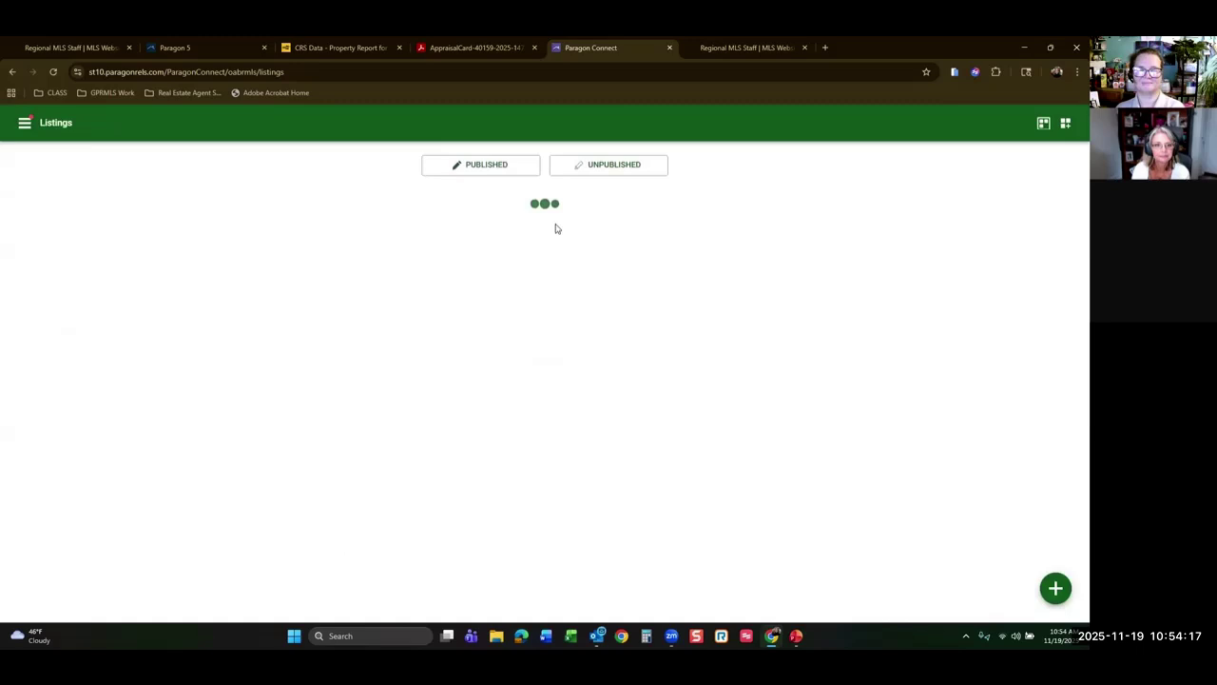
click(501, 167)
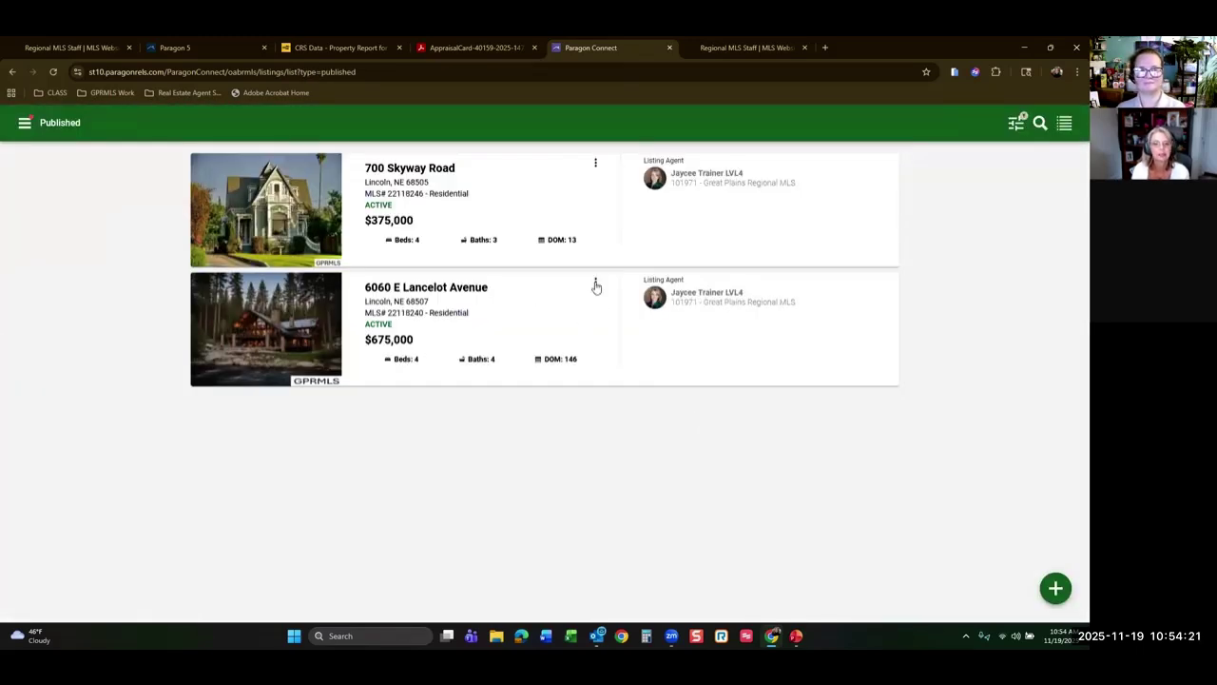
click(515, 305)
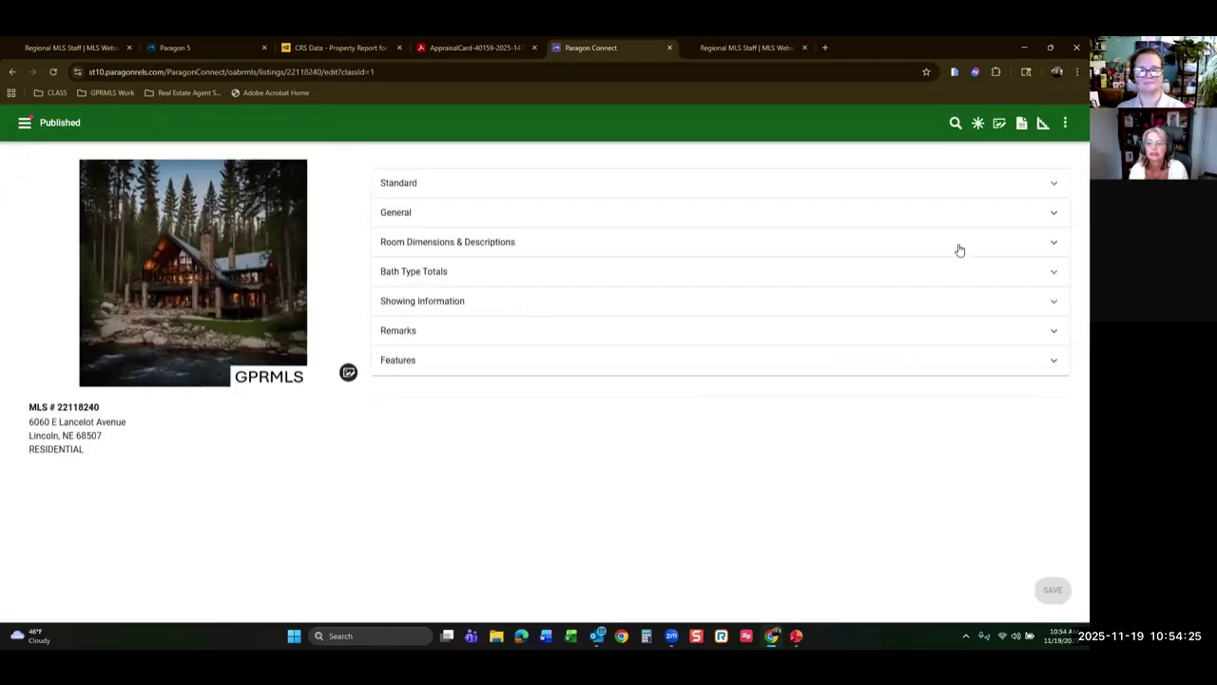
Search the form for 'hom', set Home Sale Contingency to Y - Yes, and save.
click(955, 125)
click(428, 139)
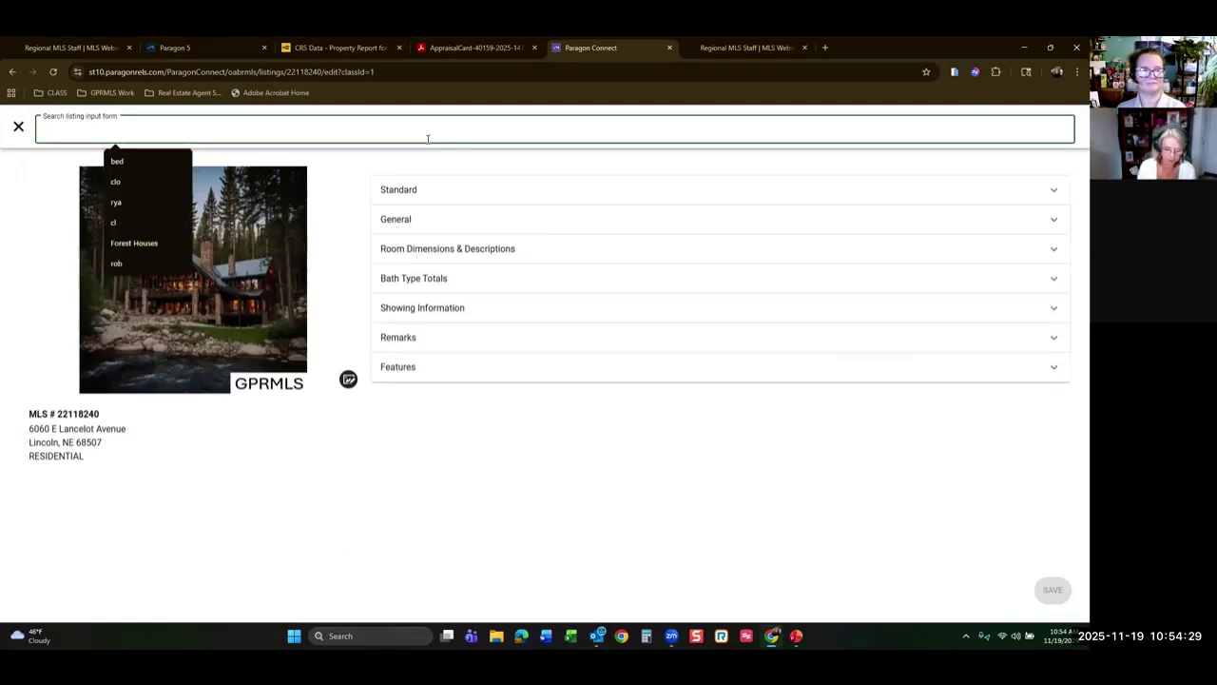
text(home)
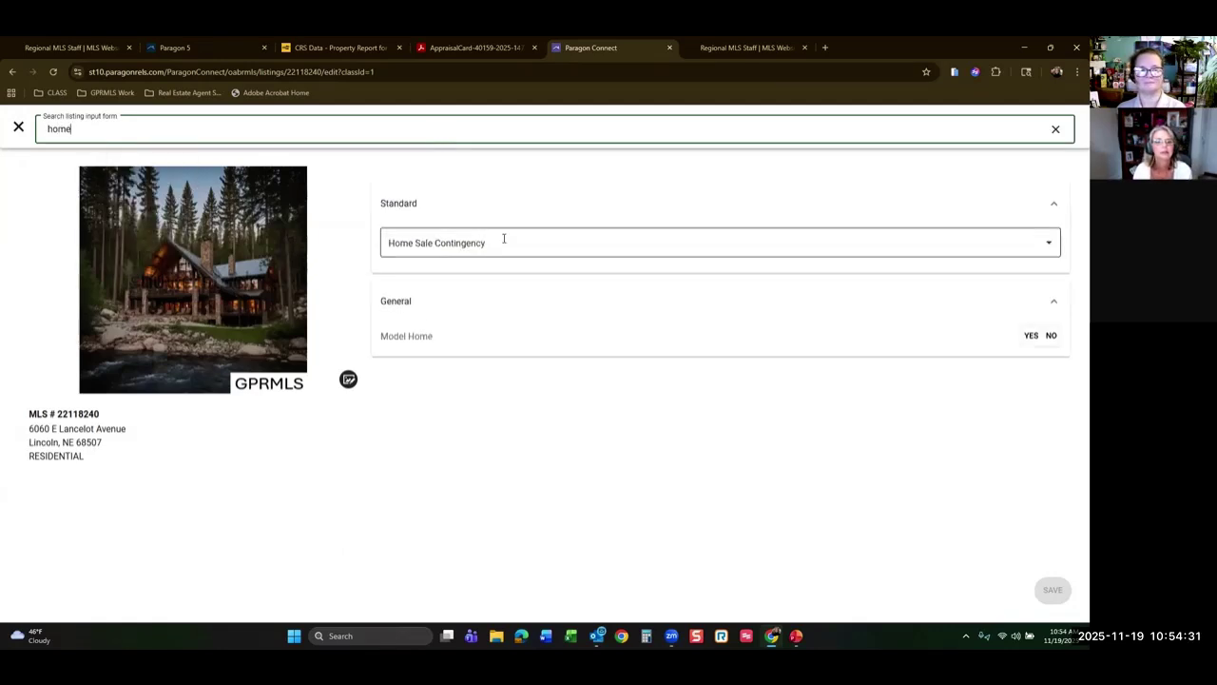
click(511, 241)
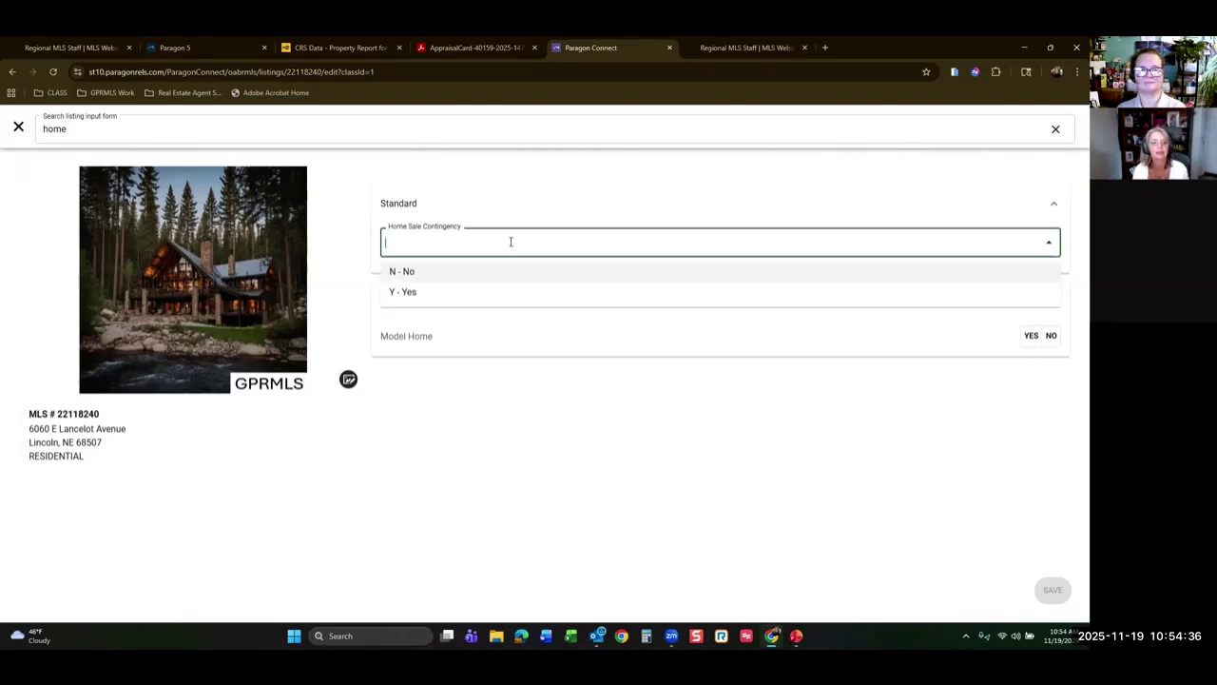
click(444, 298)
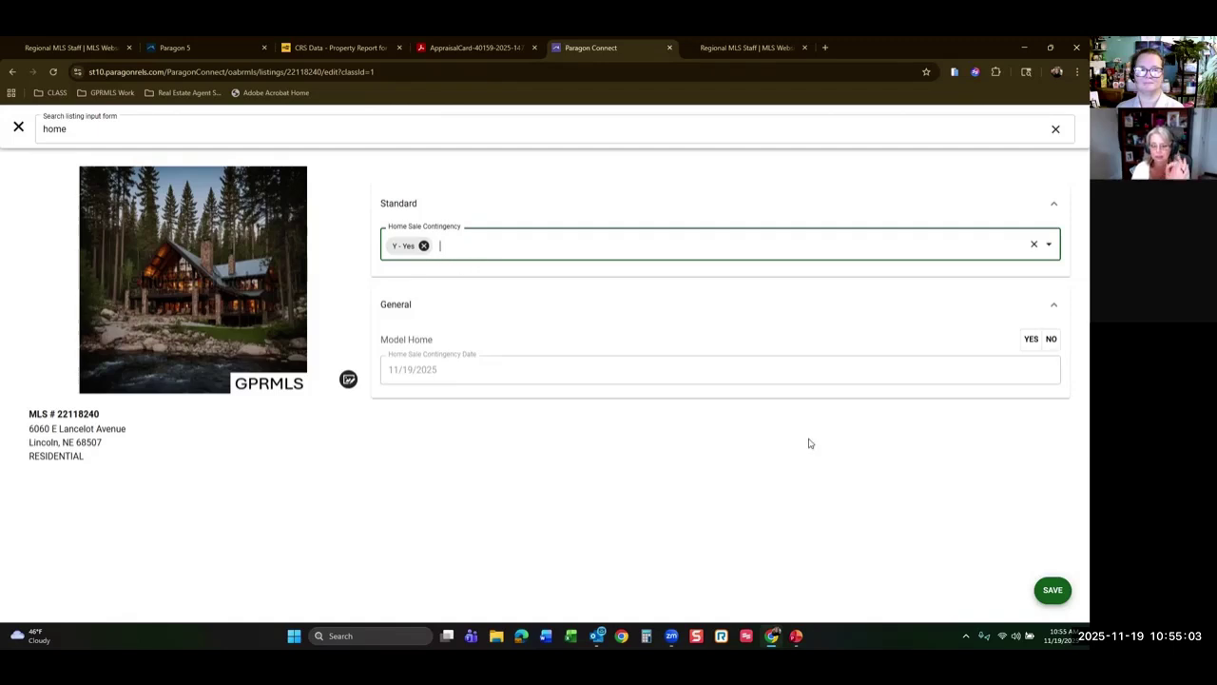
click(1053, 592)
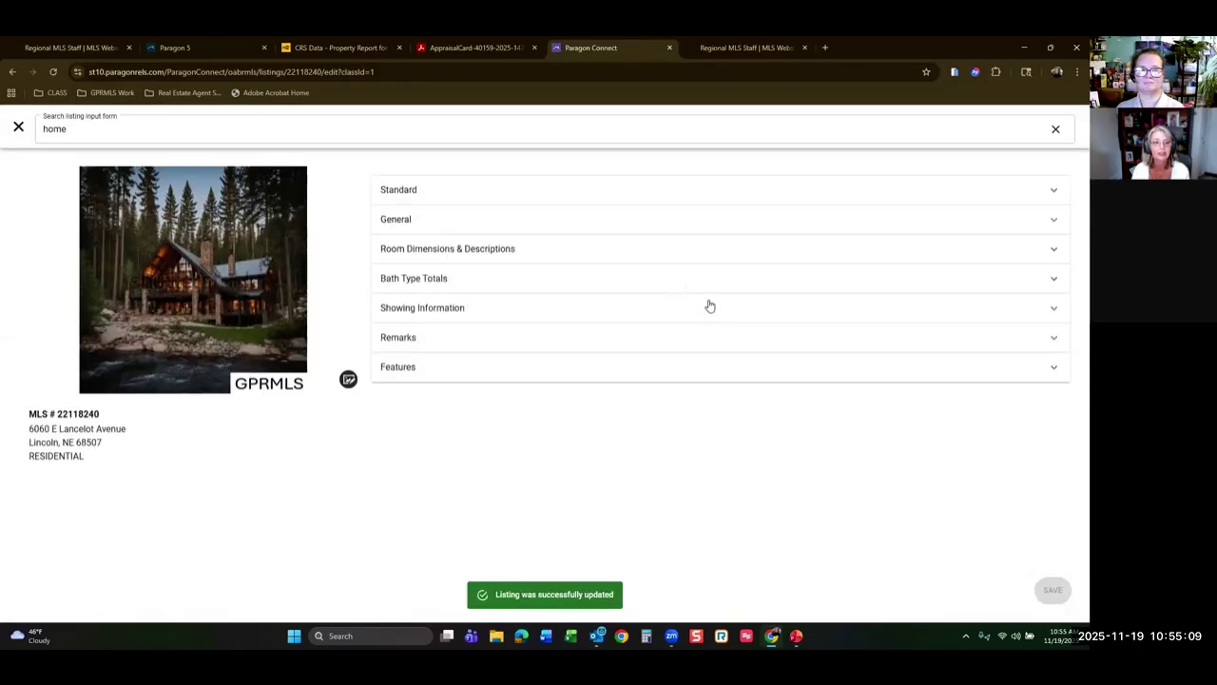
Expand Remarks and read the Agent Remarks noting the home sale contingency, then close the form search.
click(1046, 340)
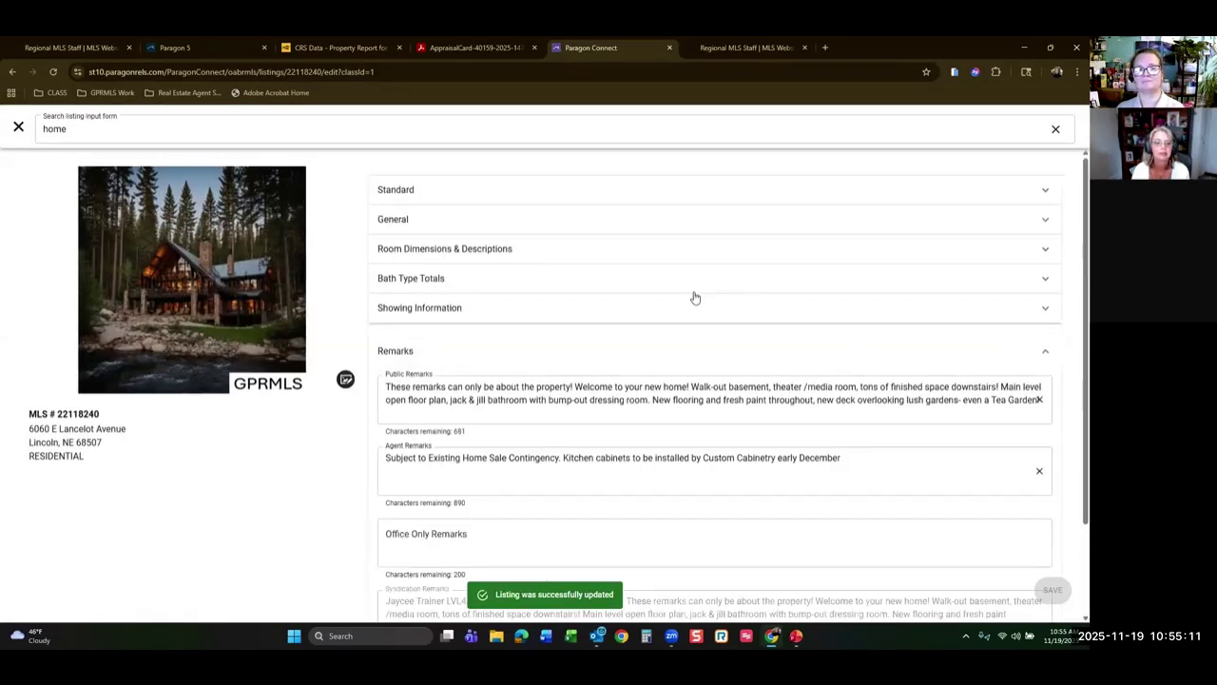
scroll(690, 296, down, 2)
click(395, 342)
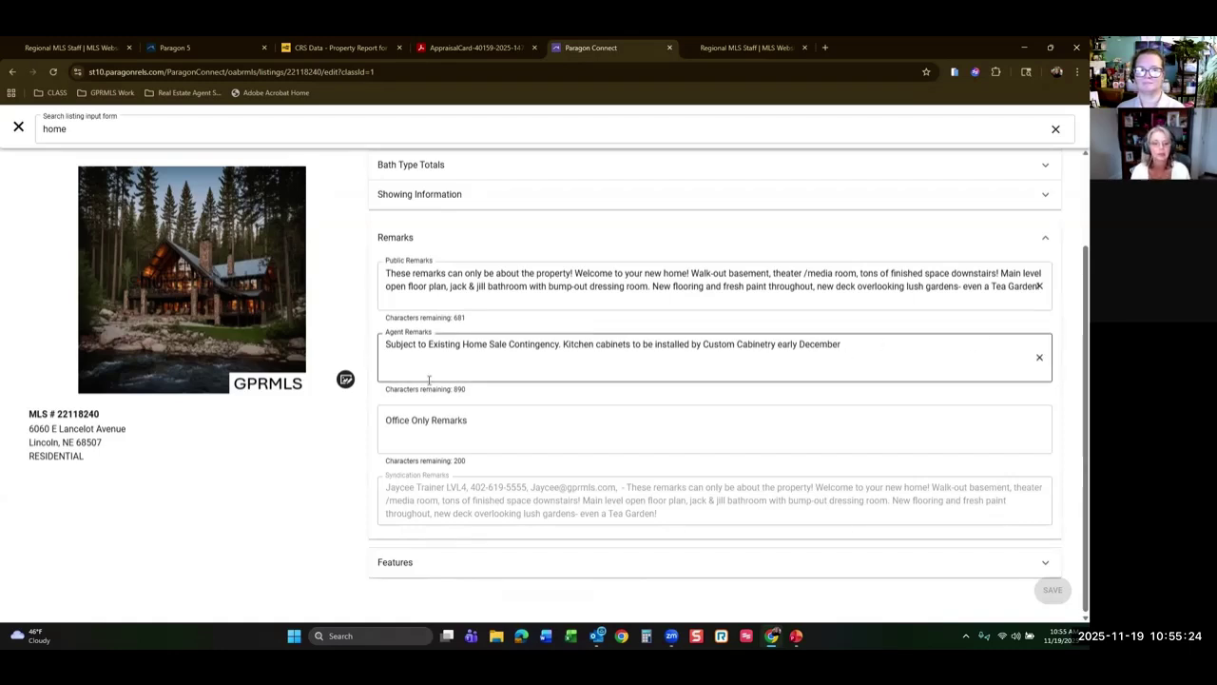
click(104, 154)
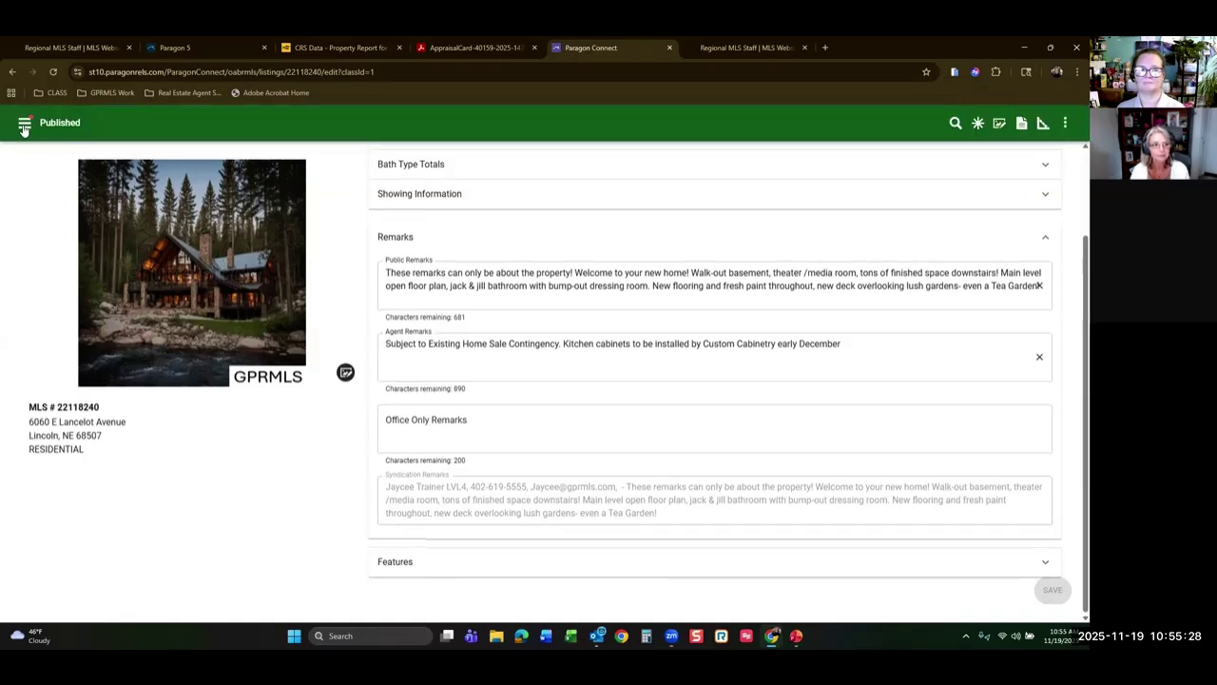
click(25, 126)
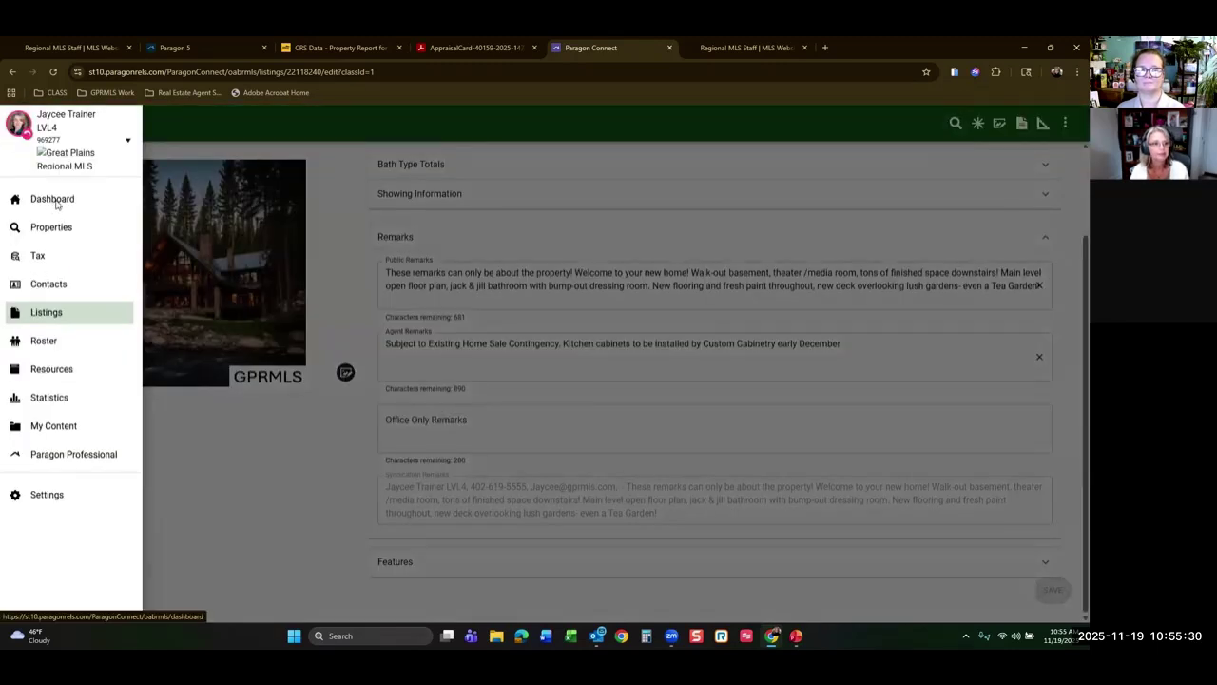
click(53, 200)
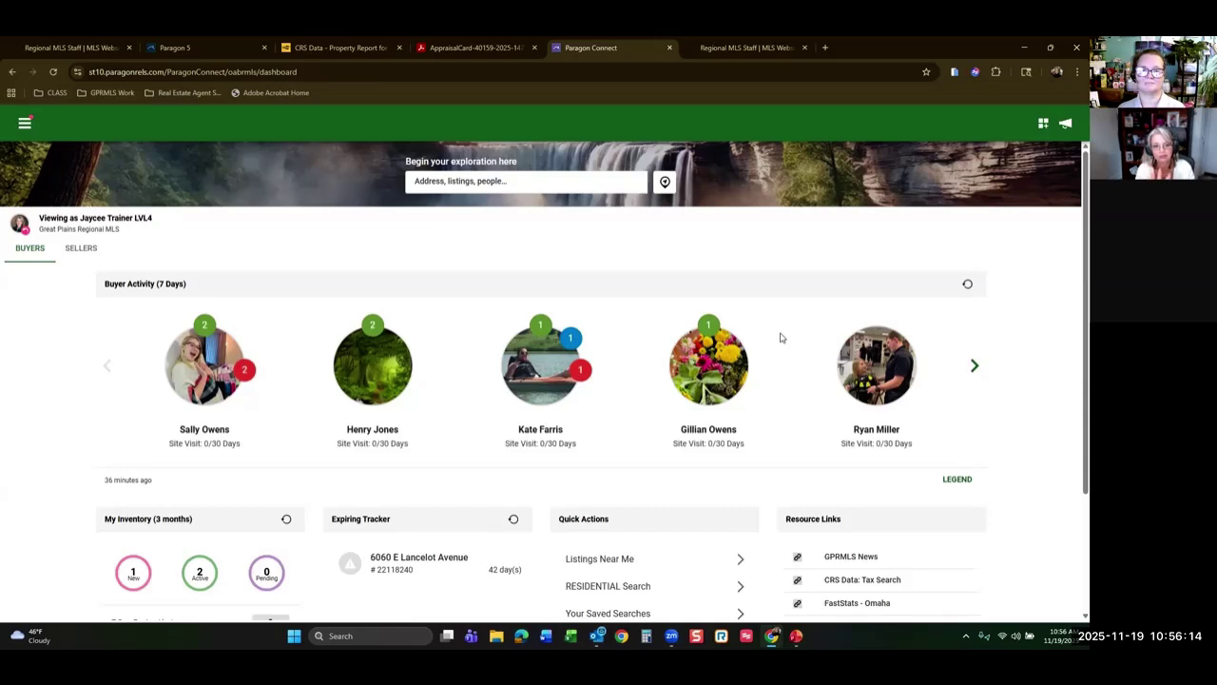
click(25, 123)
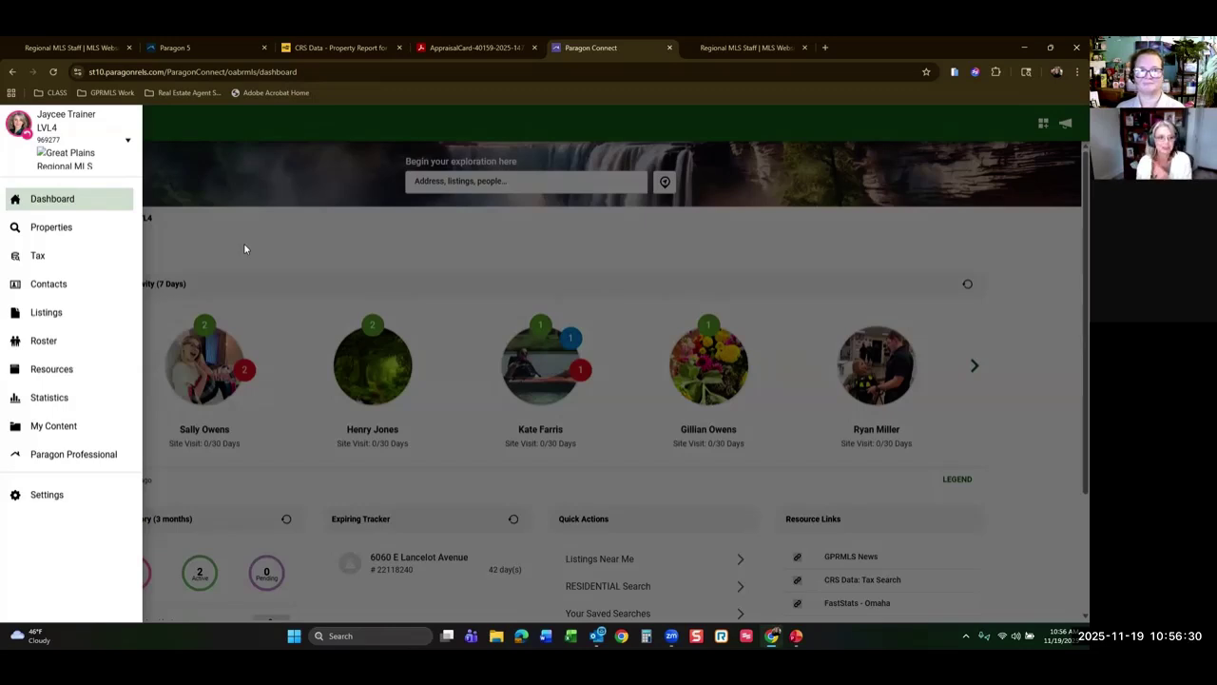
click(48, 314)
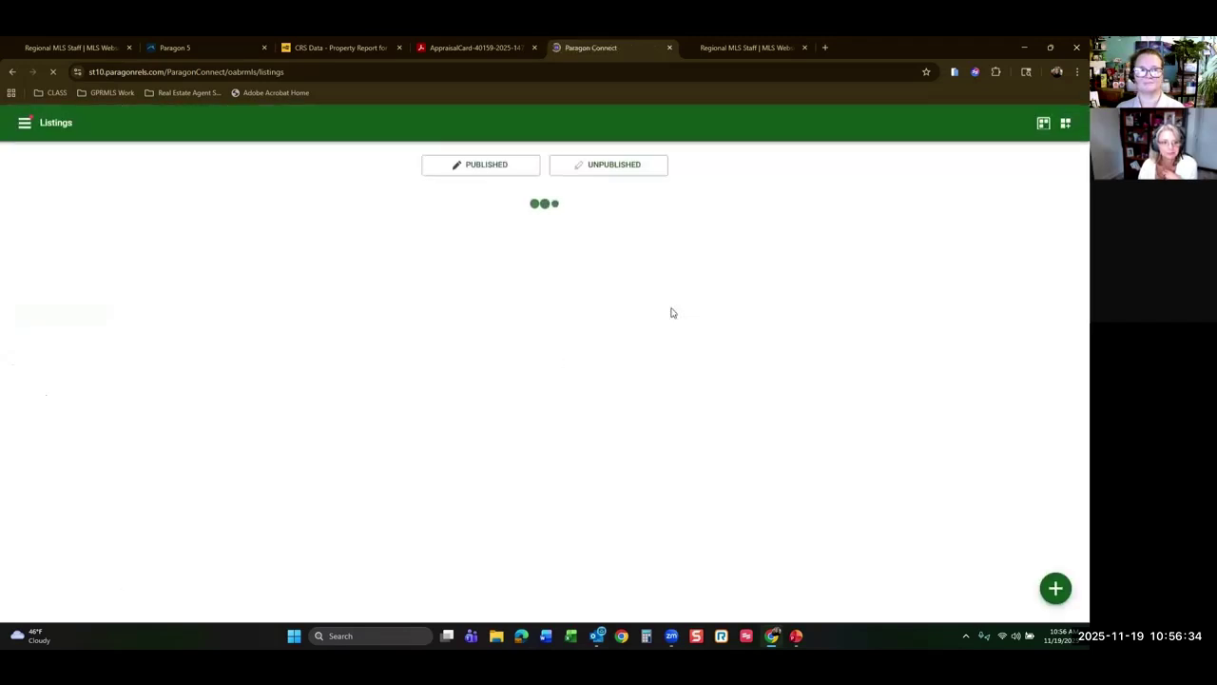
click(473, 166)
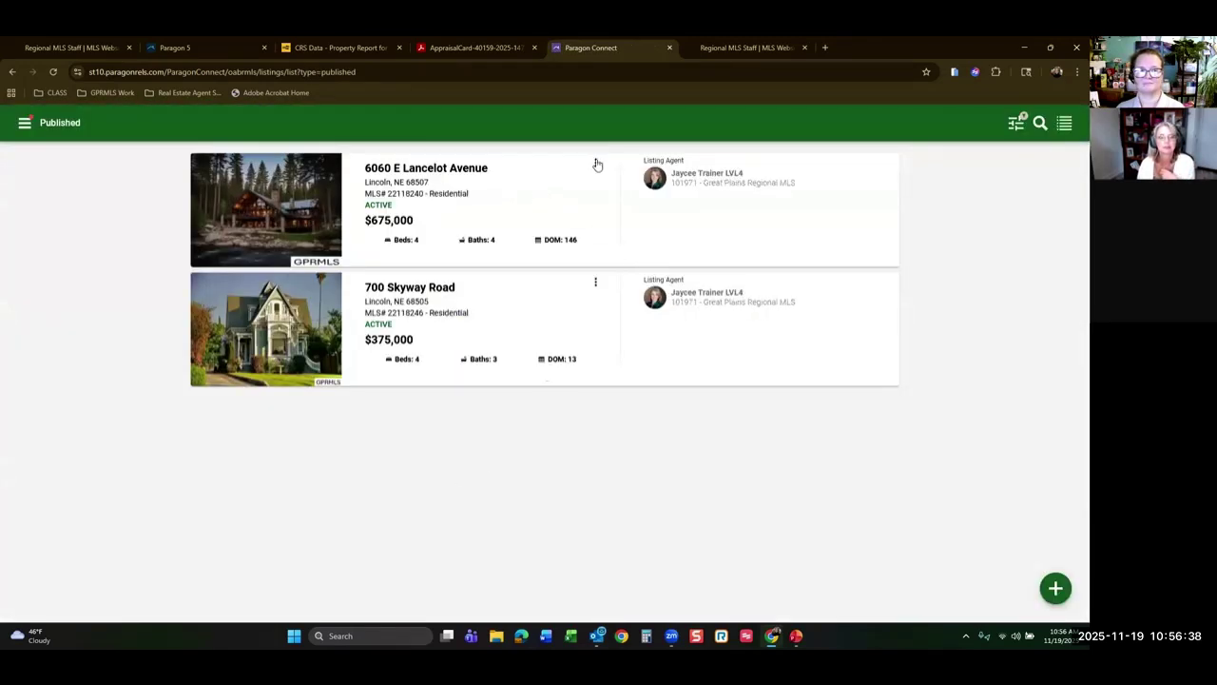
click(496, 195)
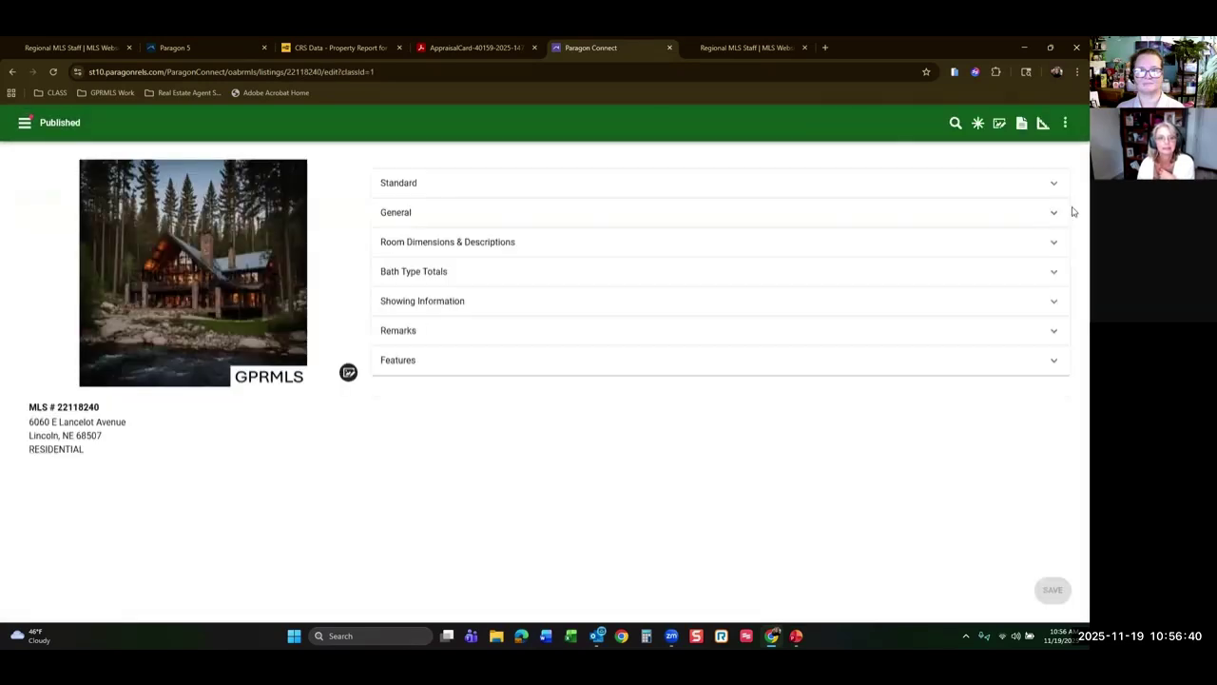
click(1045, 184)
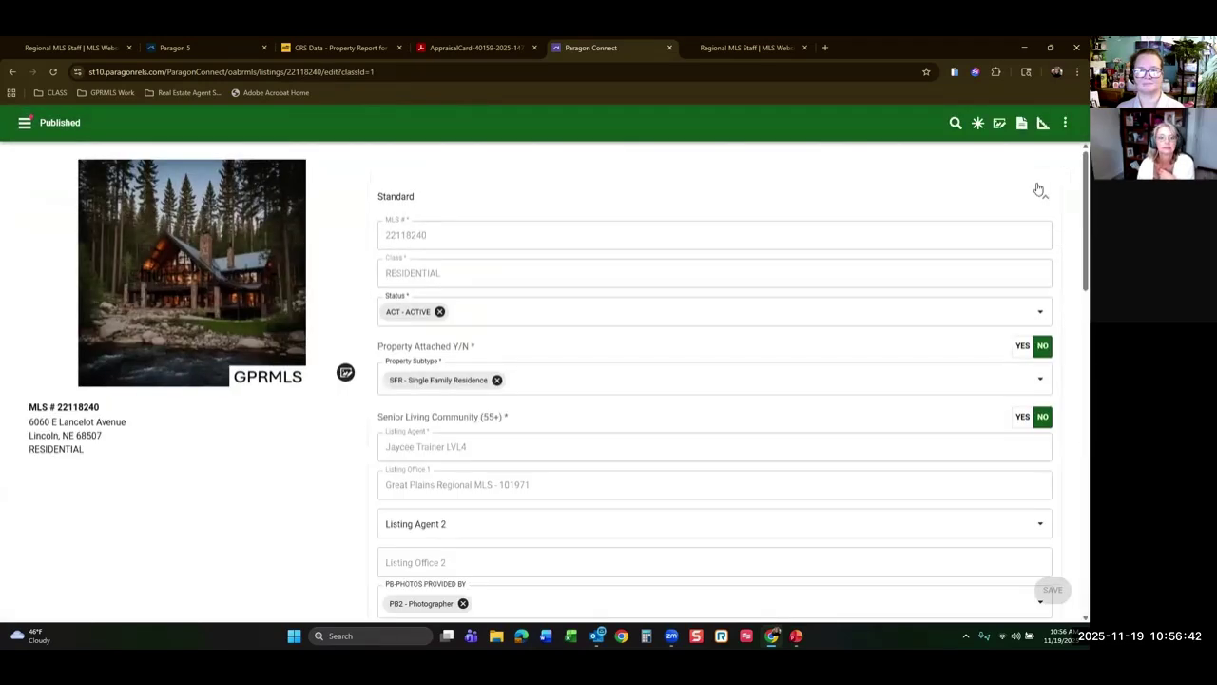
click(1042, 317)
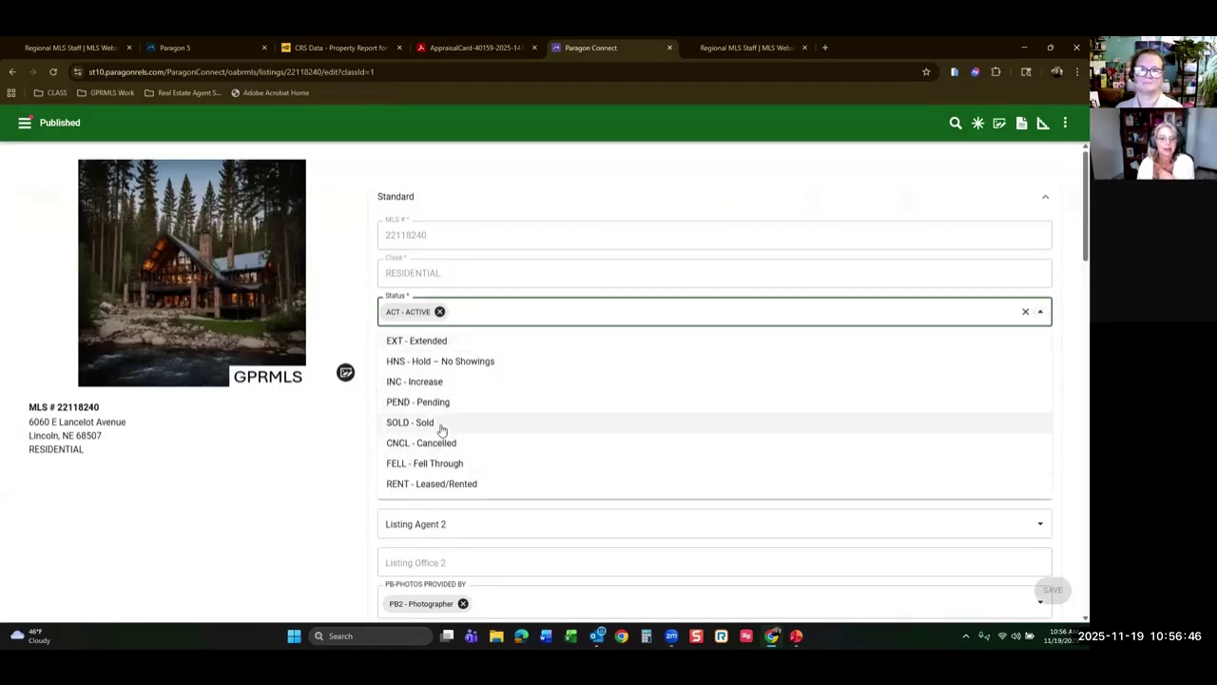
click(428, 424)
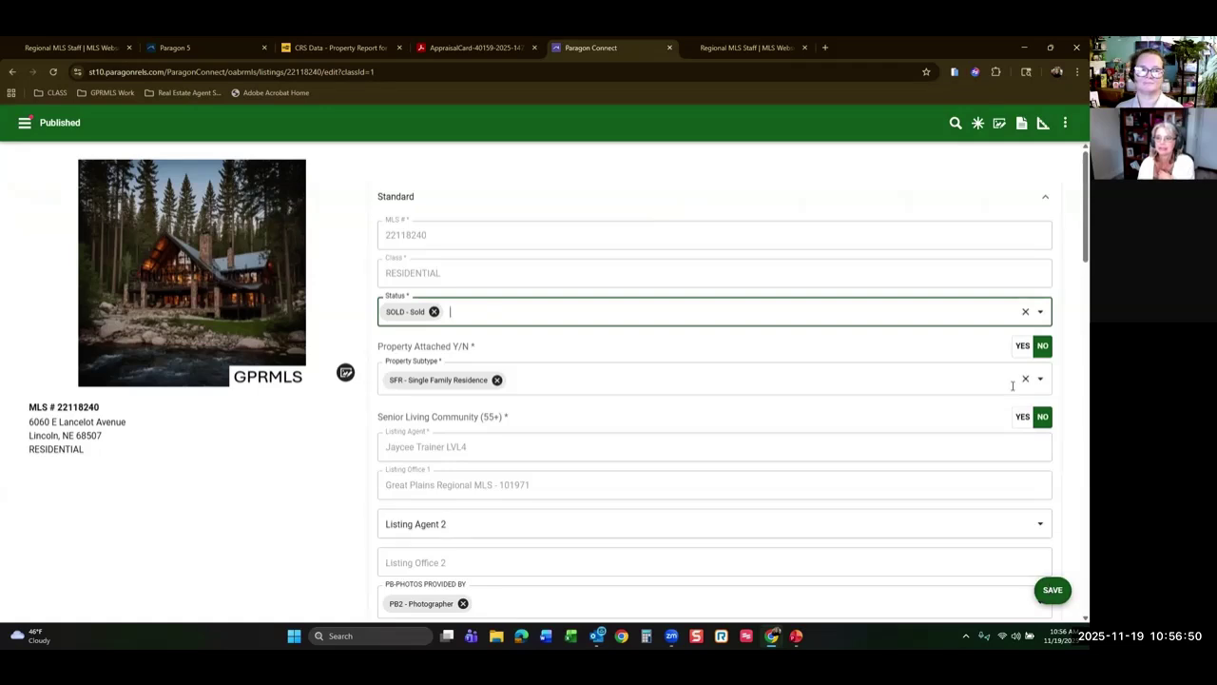
scroll(979, 427, down, 6)
scroll(979, 427, down, 15)
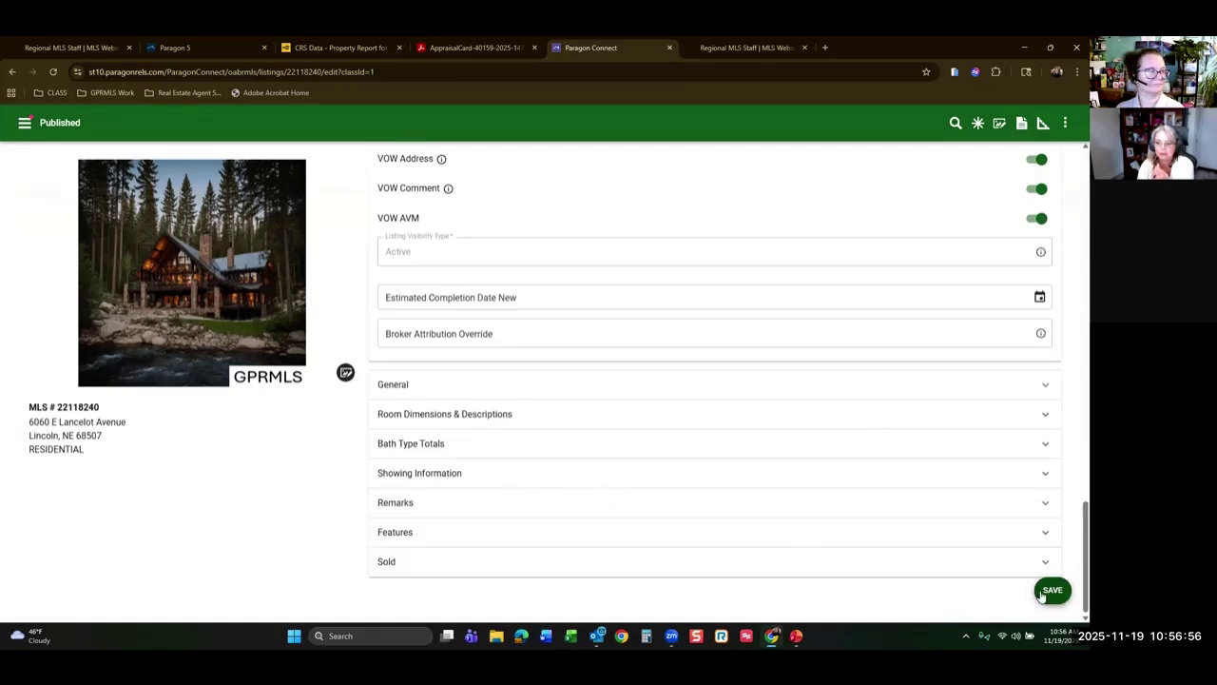
Save, then set the flagged Buyer Financing Type to CNV - Conventional.
click(1053, 589)
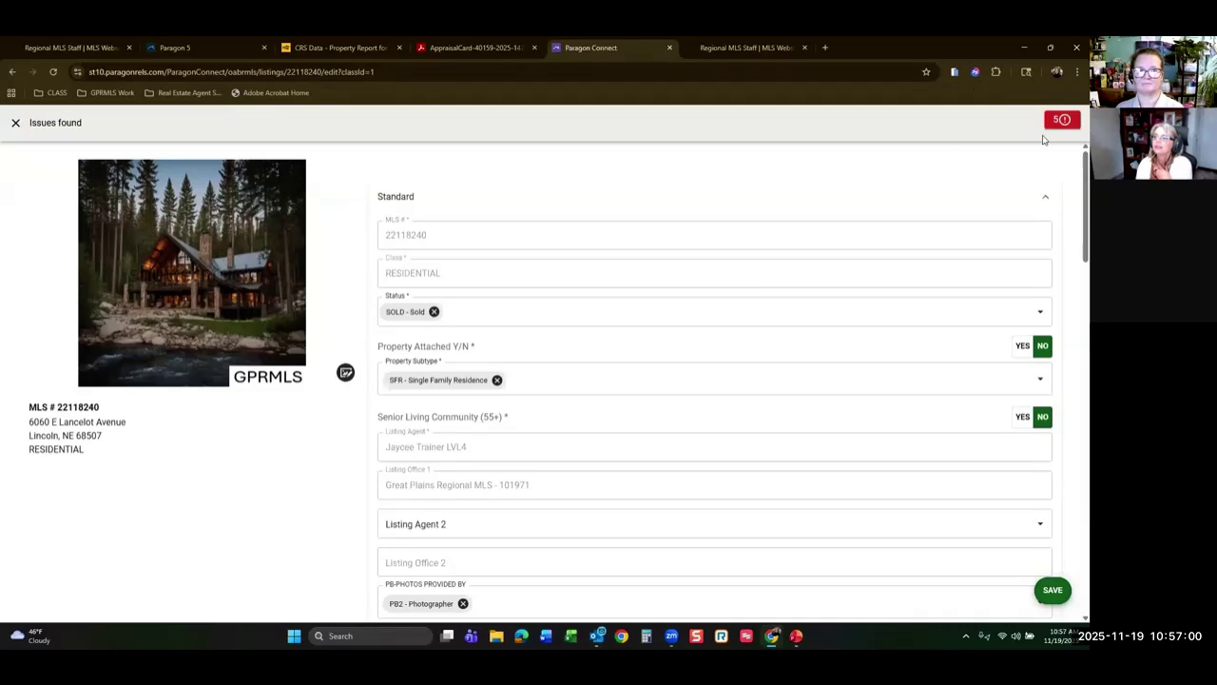
click(1065, 121)
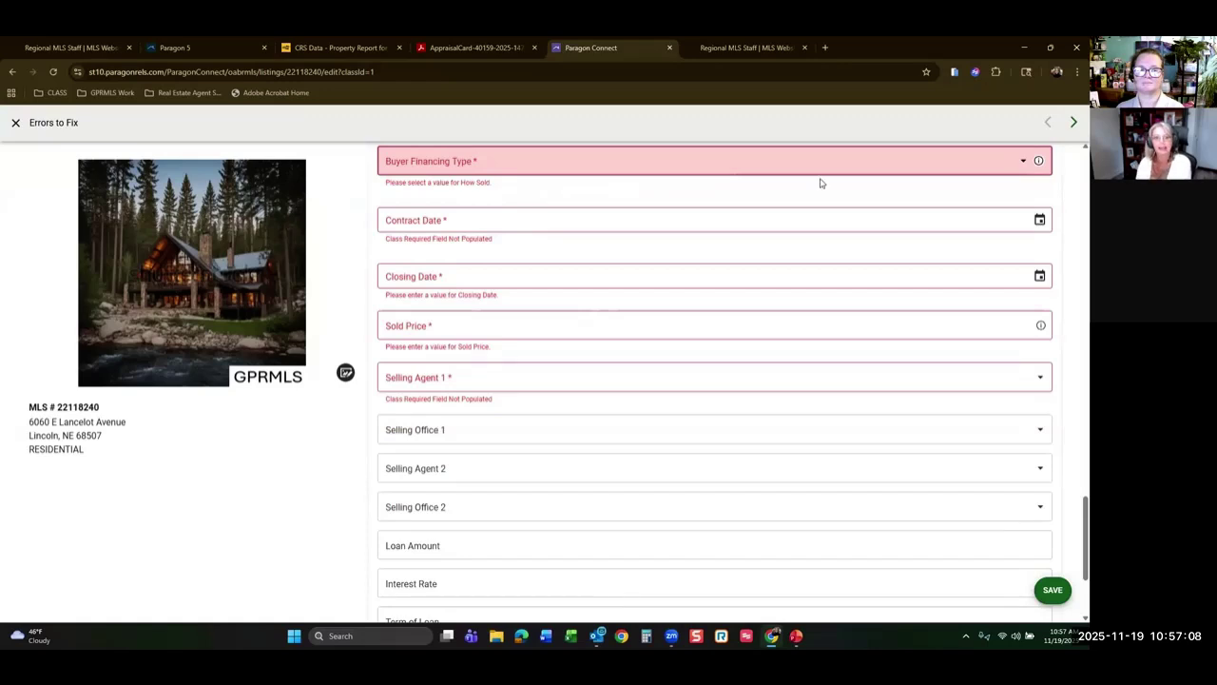
click(1020, 163)
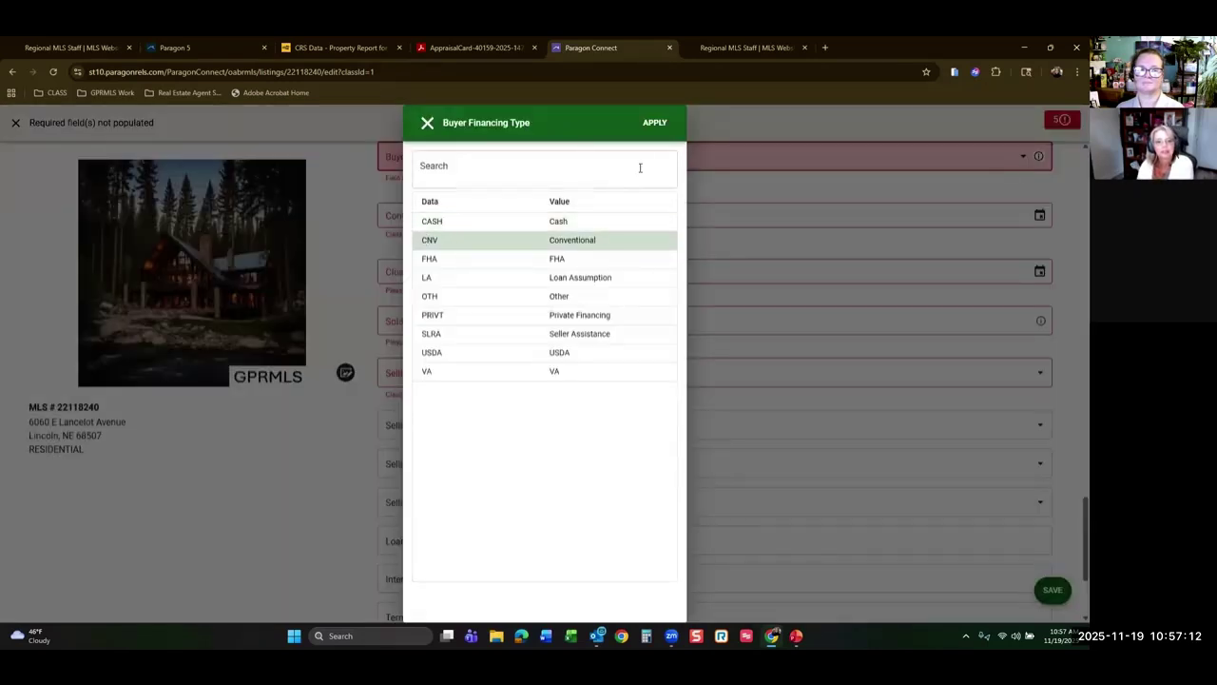
click(654, 123)
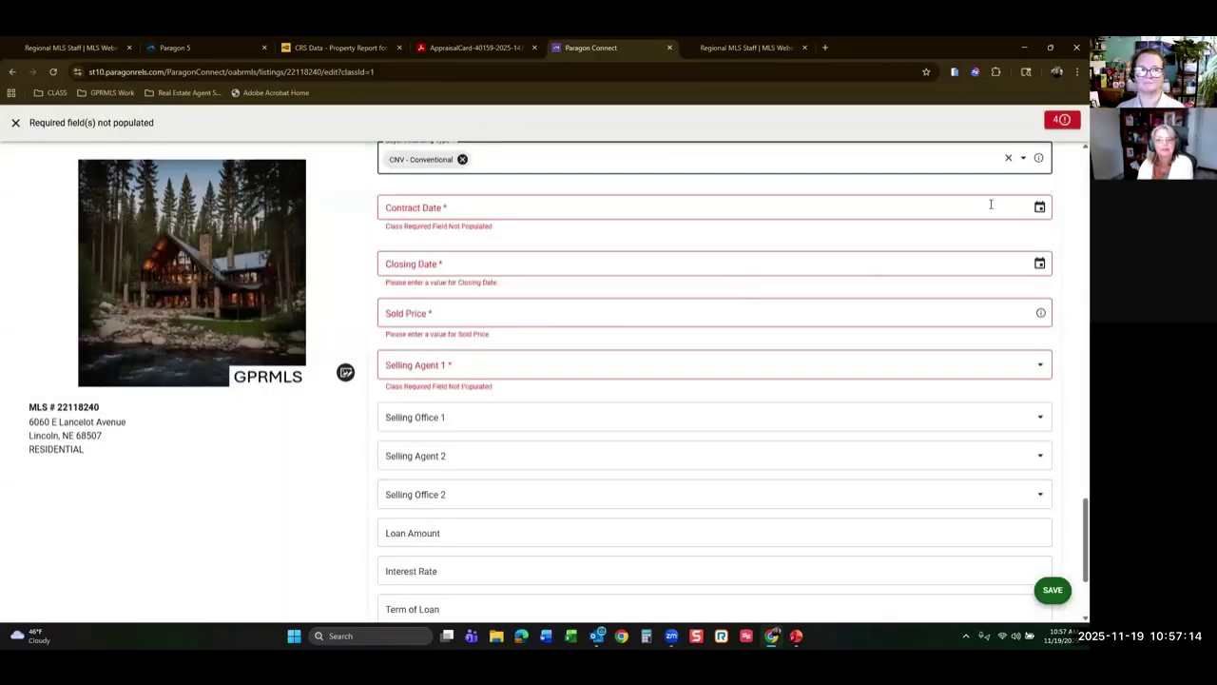
click(645, 215)
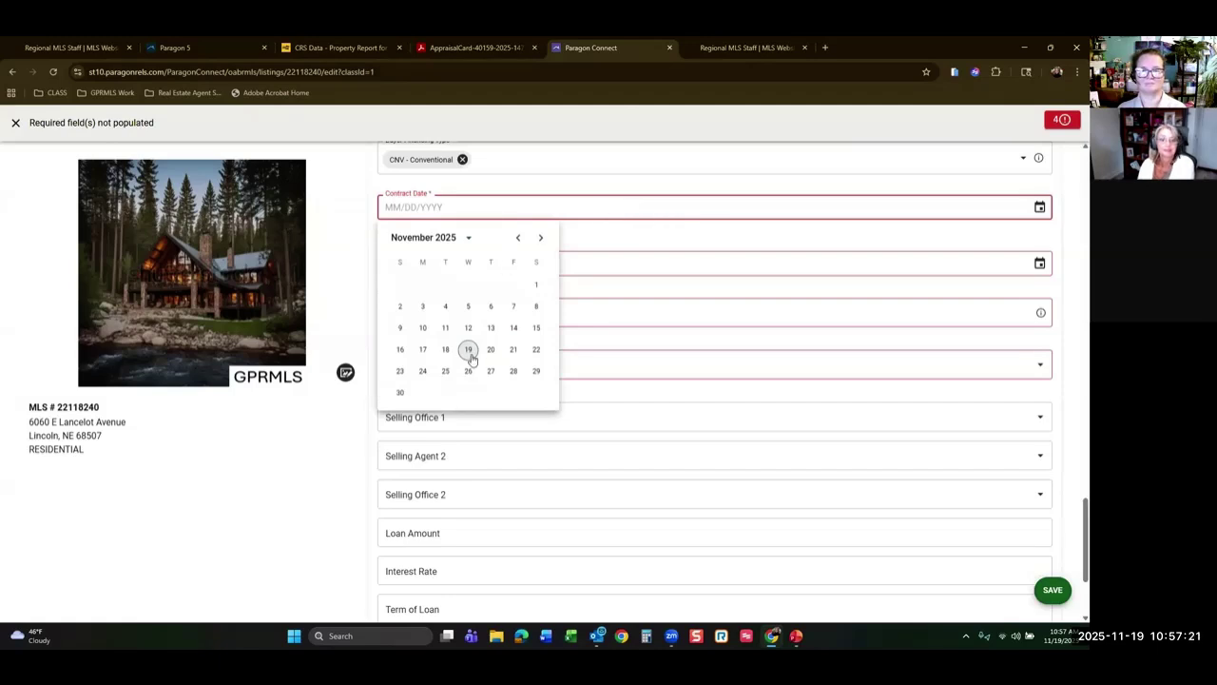
Set Contract Date to 11/05/2025 and Closing Date to 11/19/2025 on the sold form.
click(469, 306)
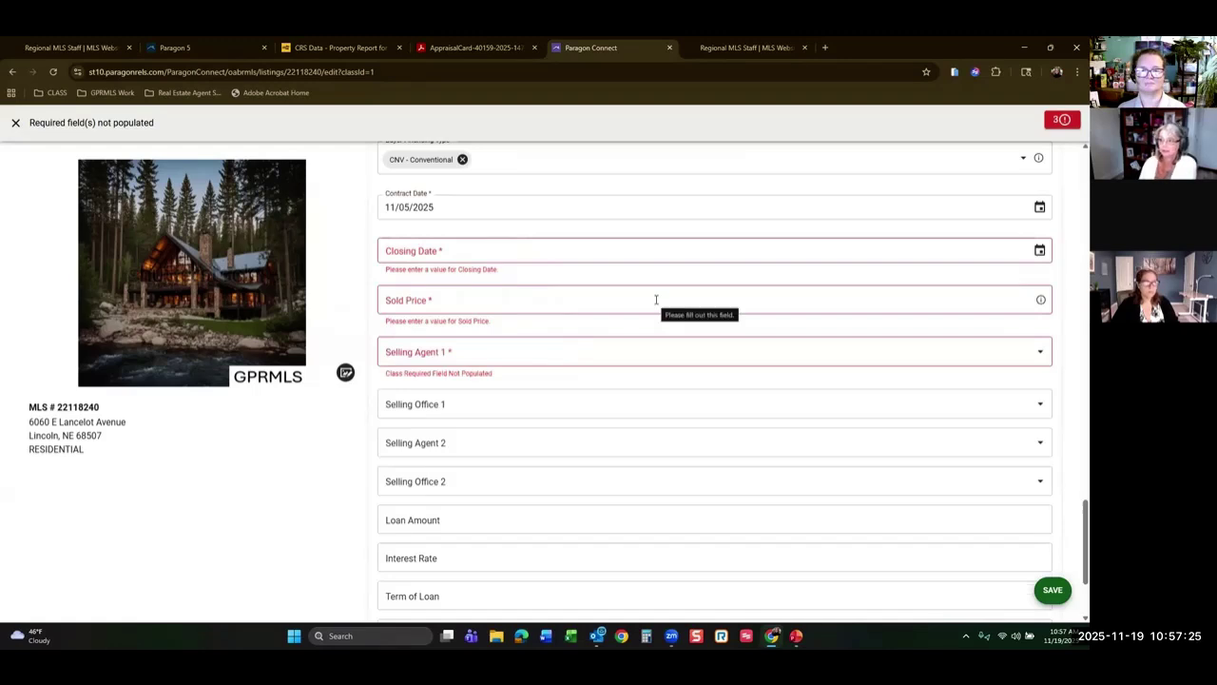
click(1039, 251)
click(468, 392)
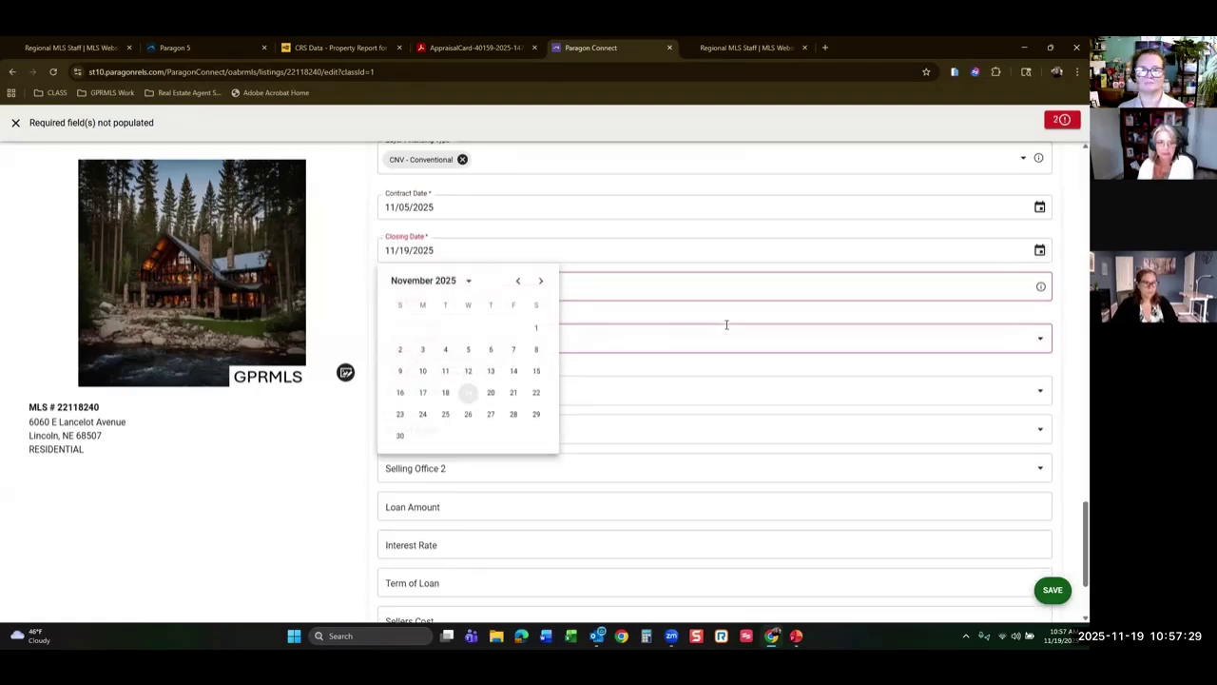
click(1040, 250)
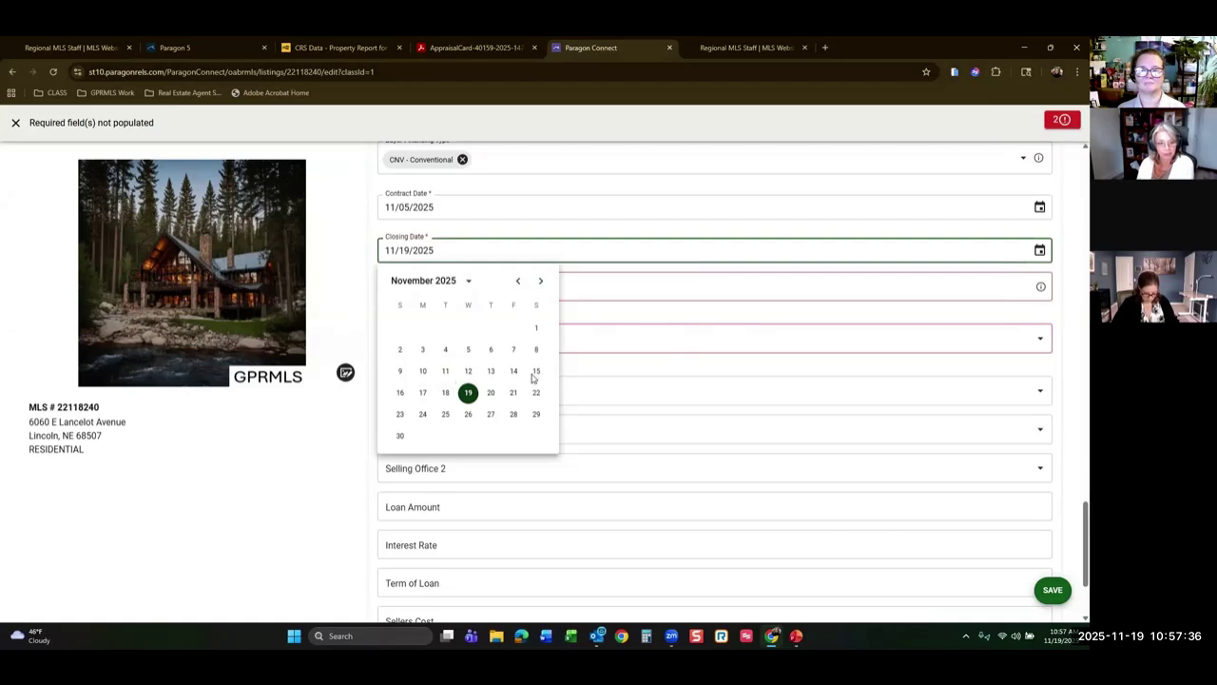
click(561, 280)
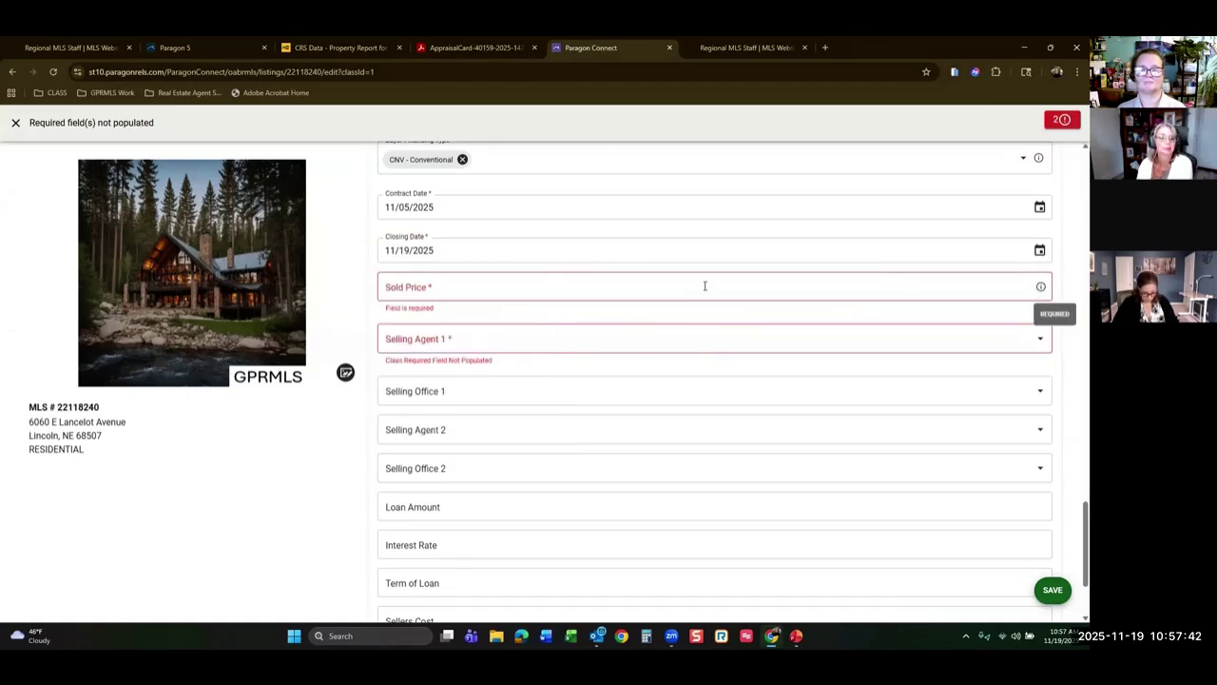
scroll(703, 285, up, 2)
scroll(522, 409, up, 10)
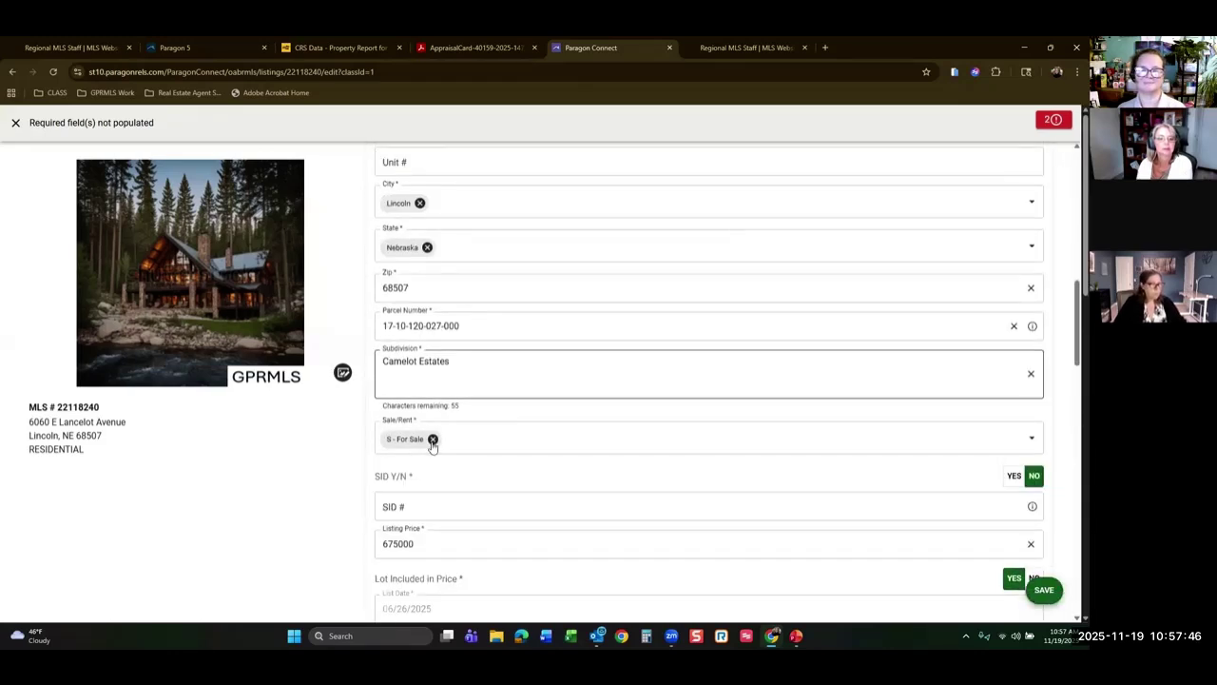
scroll(429, 447, down, 10)
scroll(562, 452, down, 3)
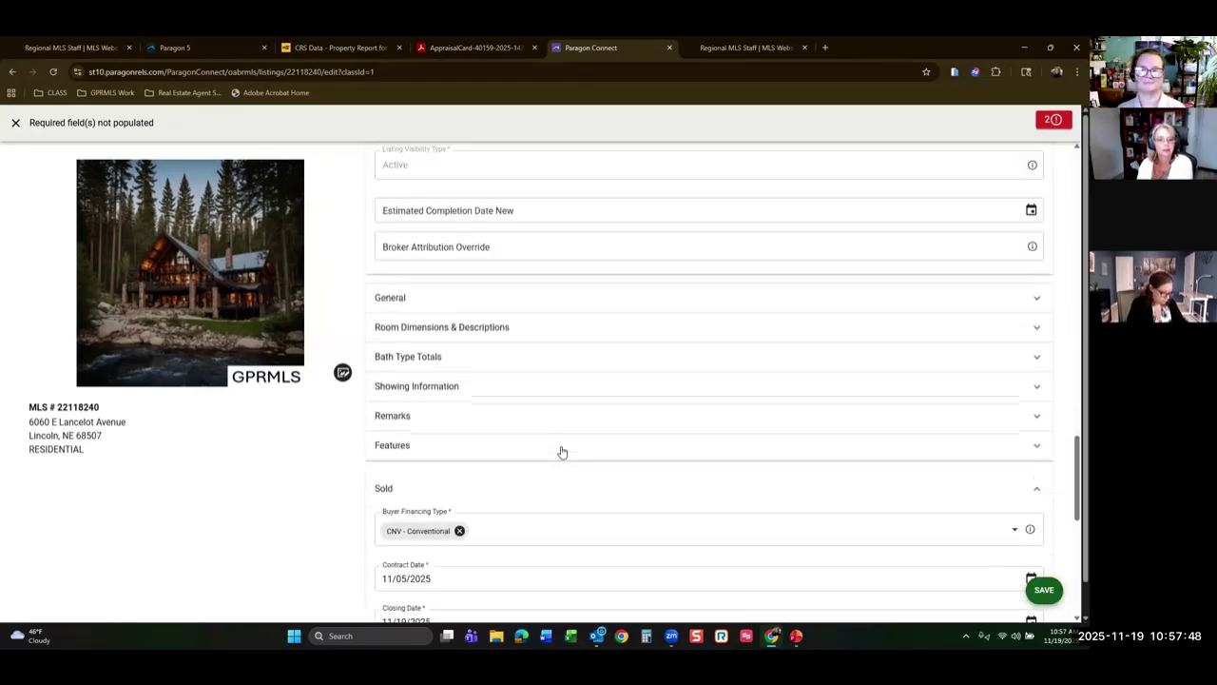
scroll(475, 404, down, 2)
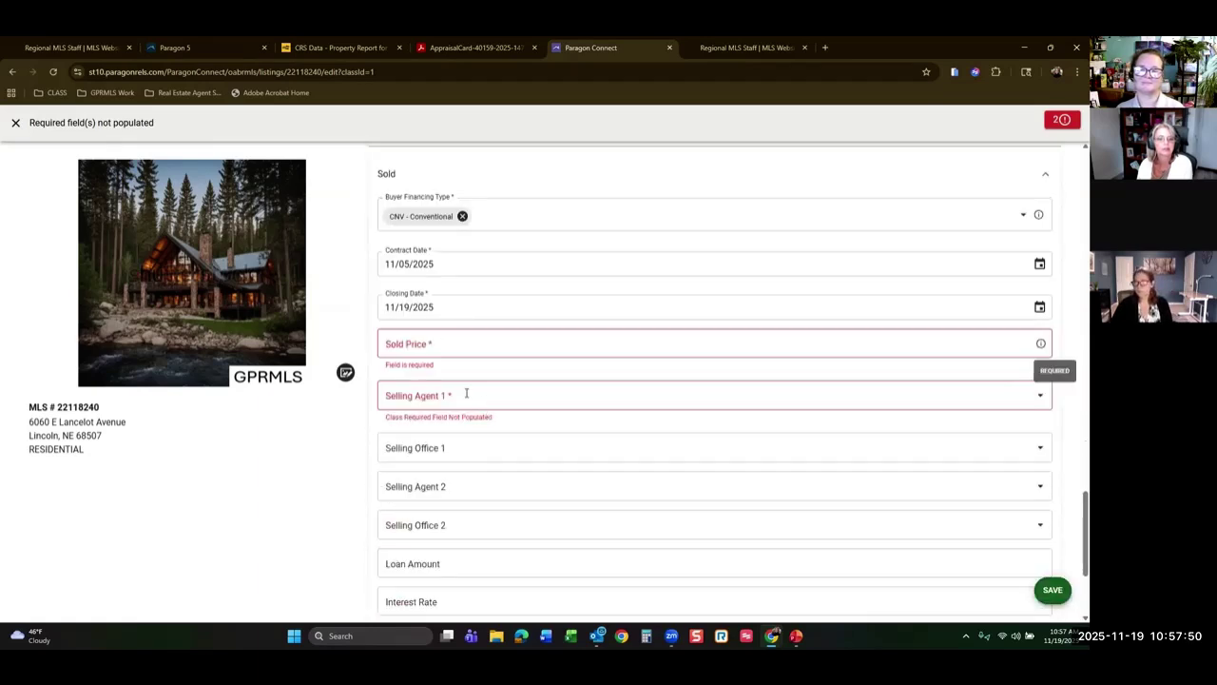
Enter Sold Price 670000 and choose Member as Selling Agent 1, filling office FNIS - Tropical Real Estate.
click(431, 342)
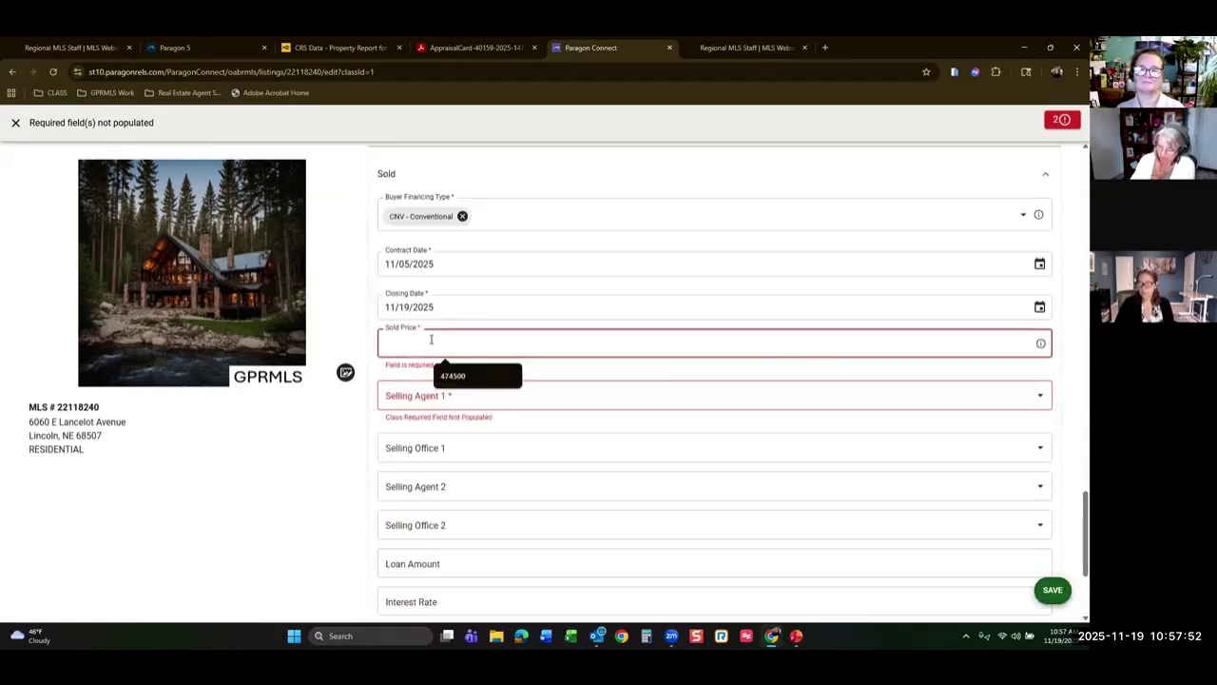
text(670000)
click(462, 383)
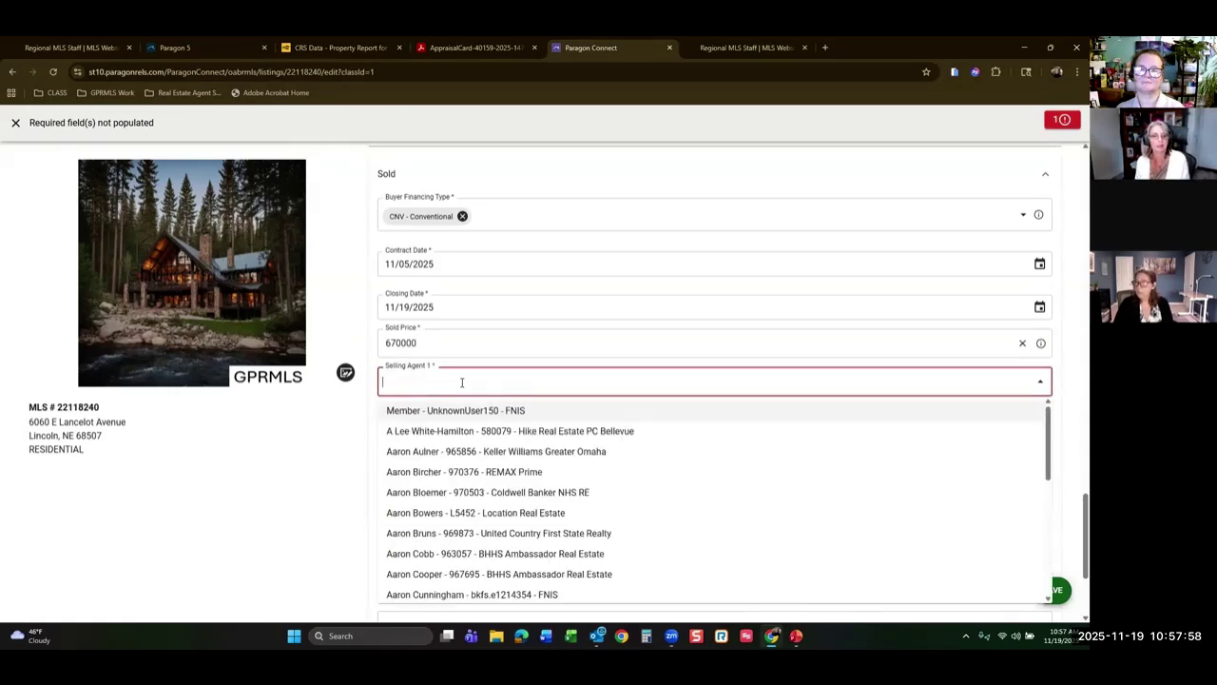
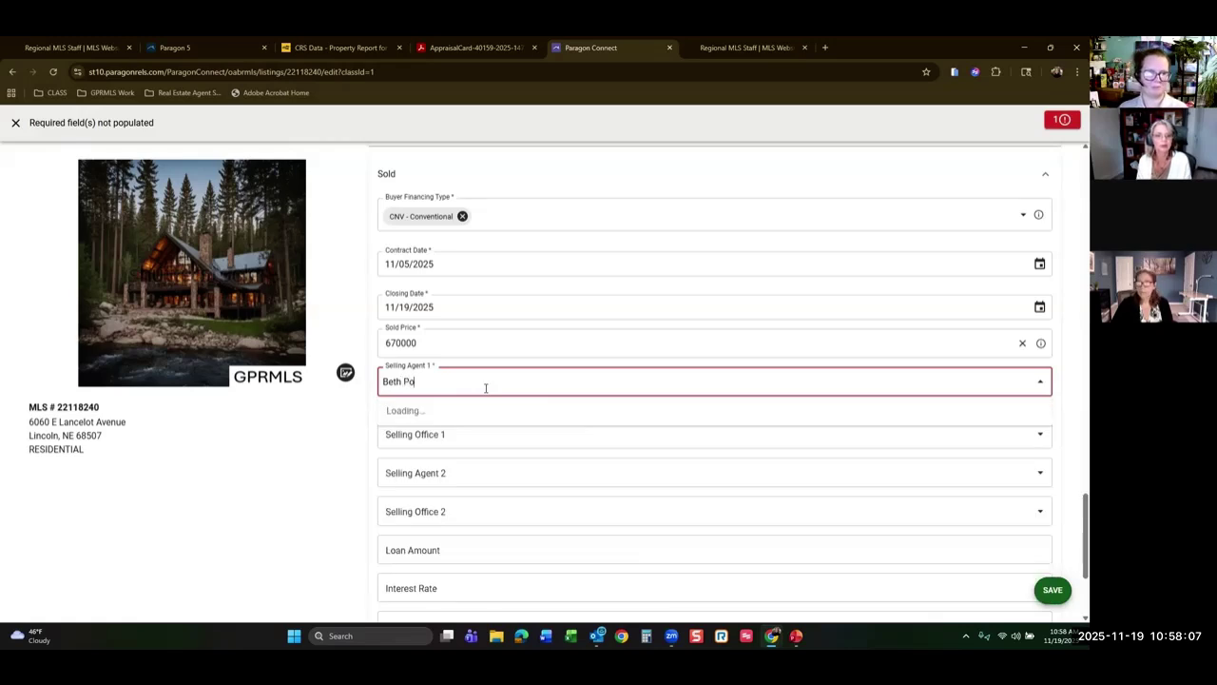
key(BackSpace)
key(BackSpace)
key(BackSpace)
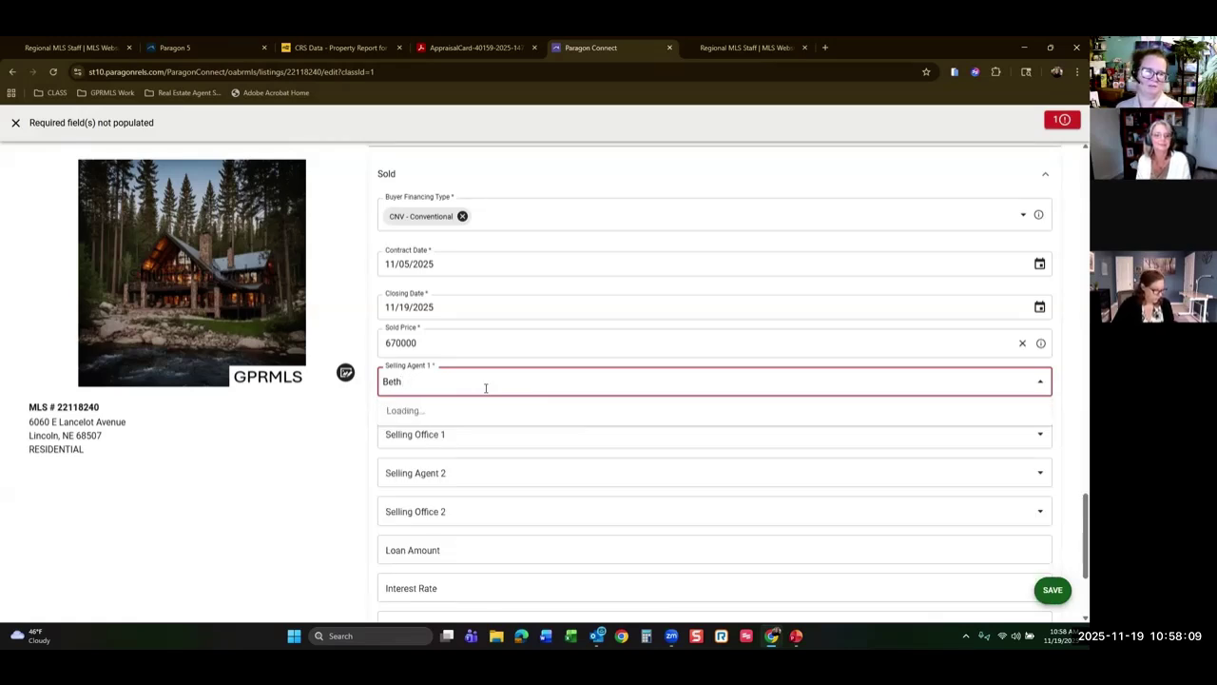
key(BackSpace)
key(BackSpace)
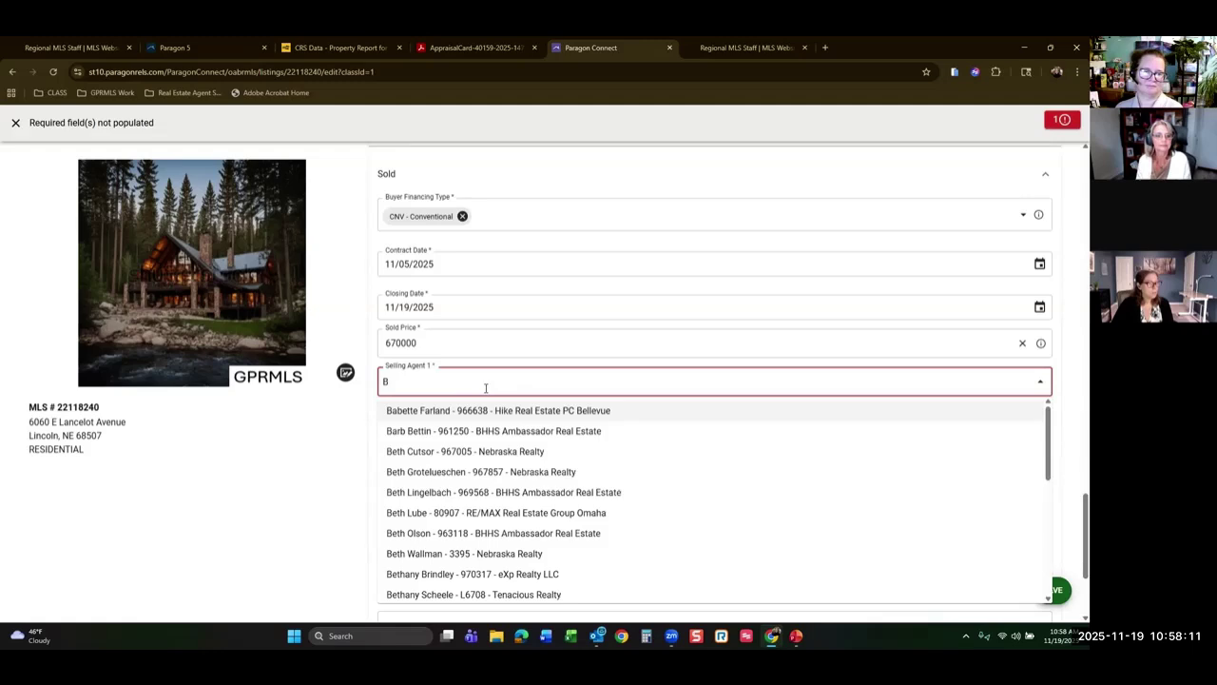
key(BackSpace)
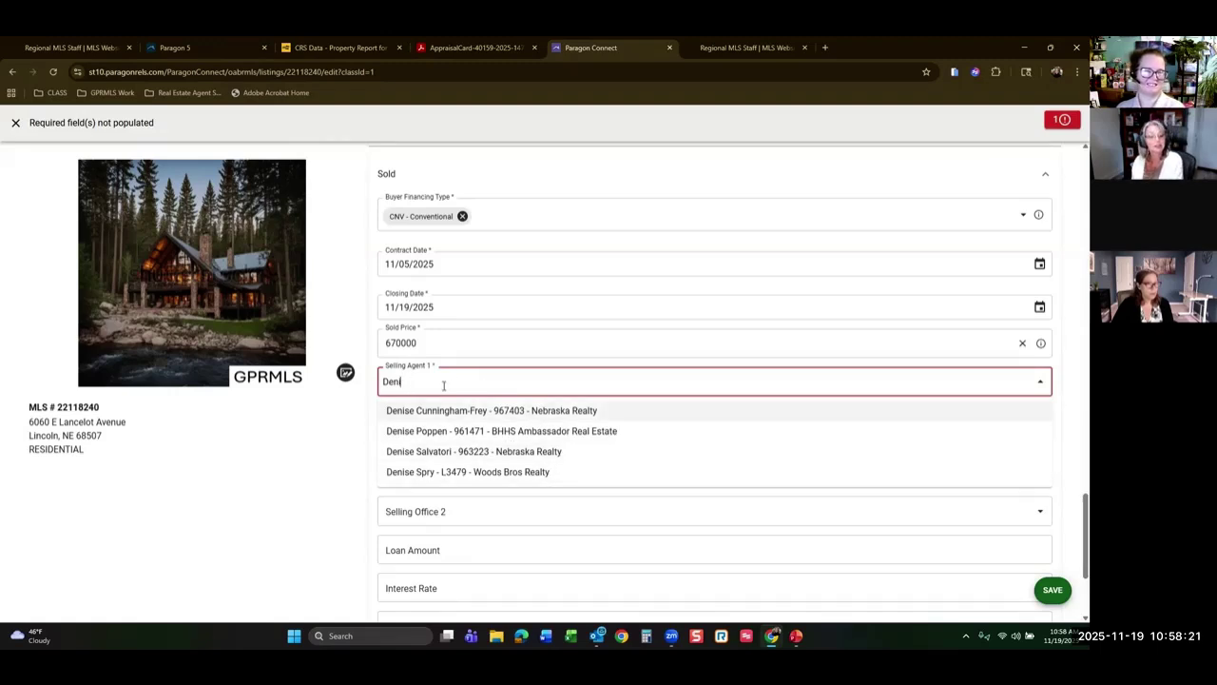
click(365, 399)
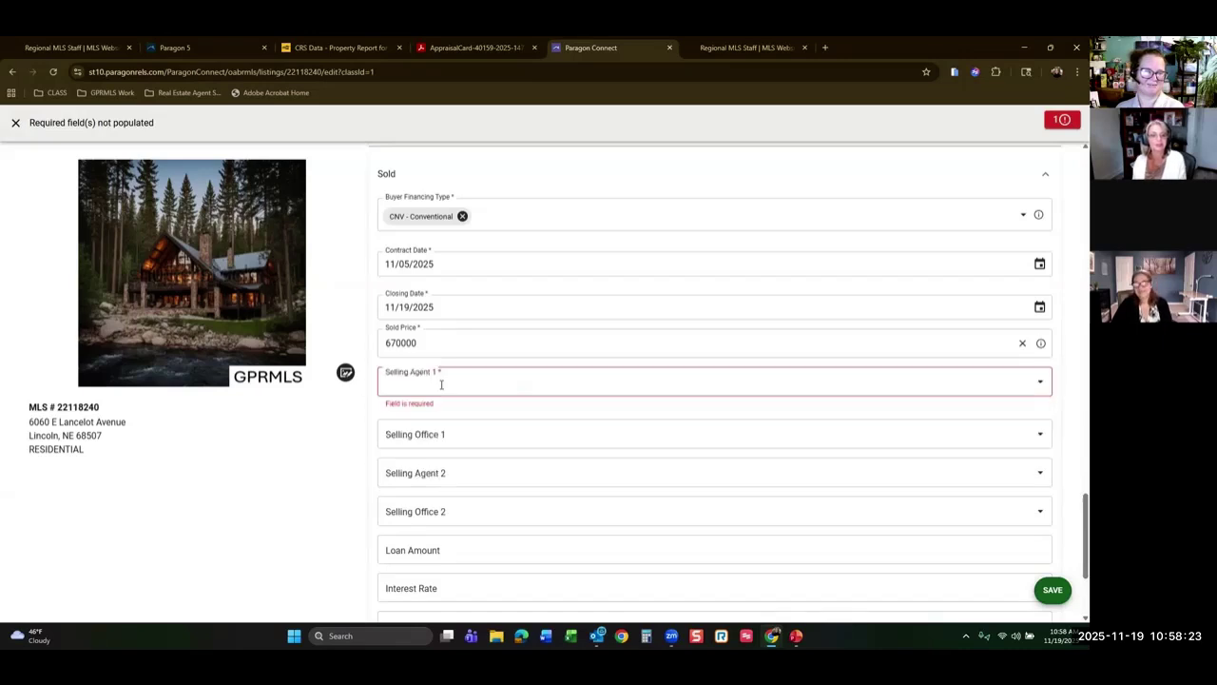
click(448, 381)
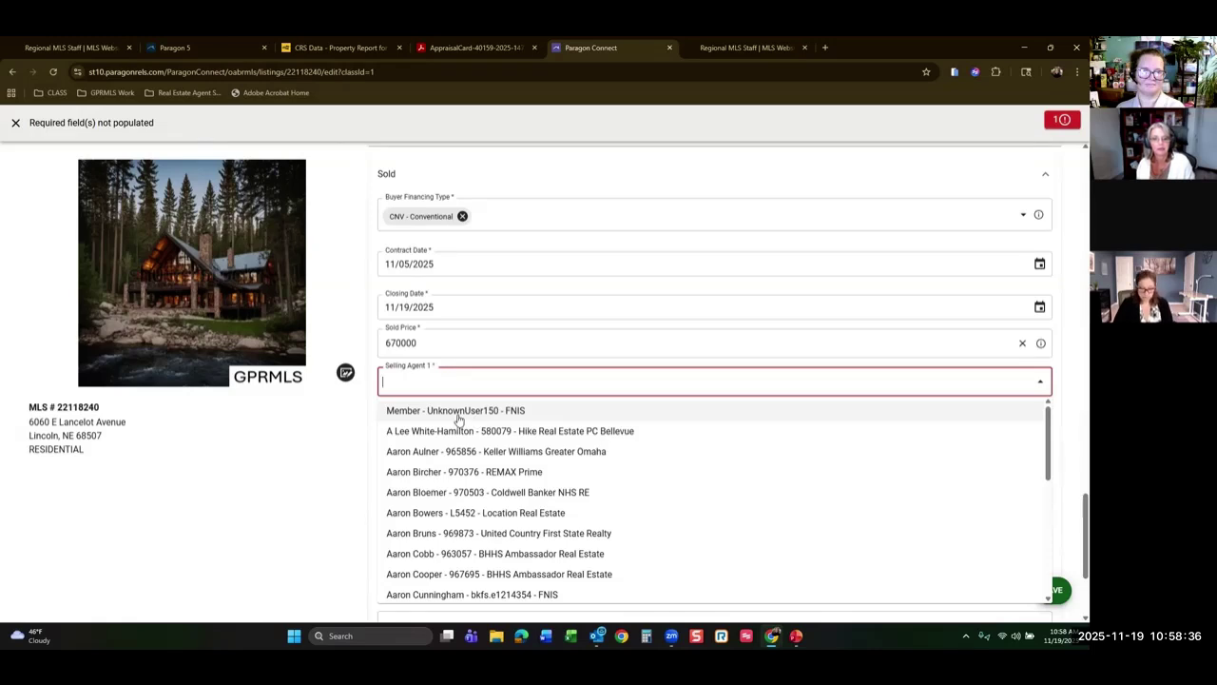
click(458, 415)
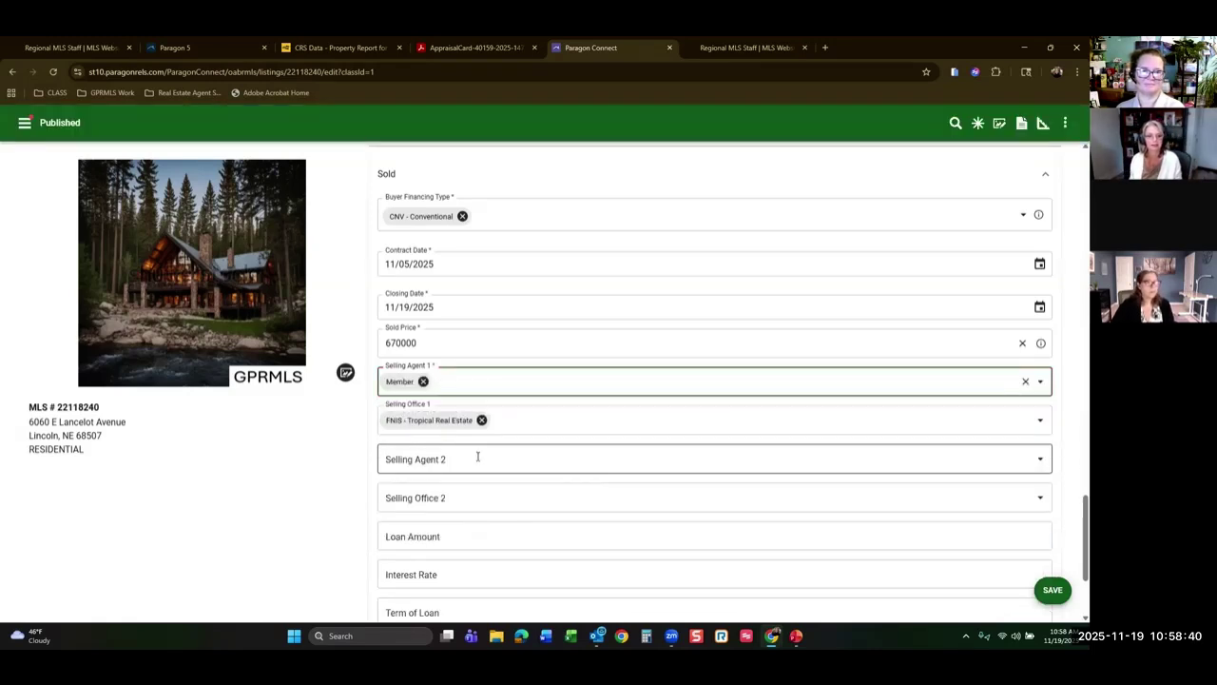
scroll(470, 483, down, 2)
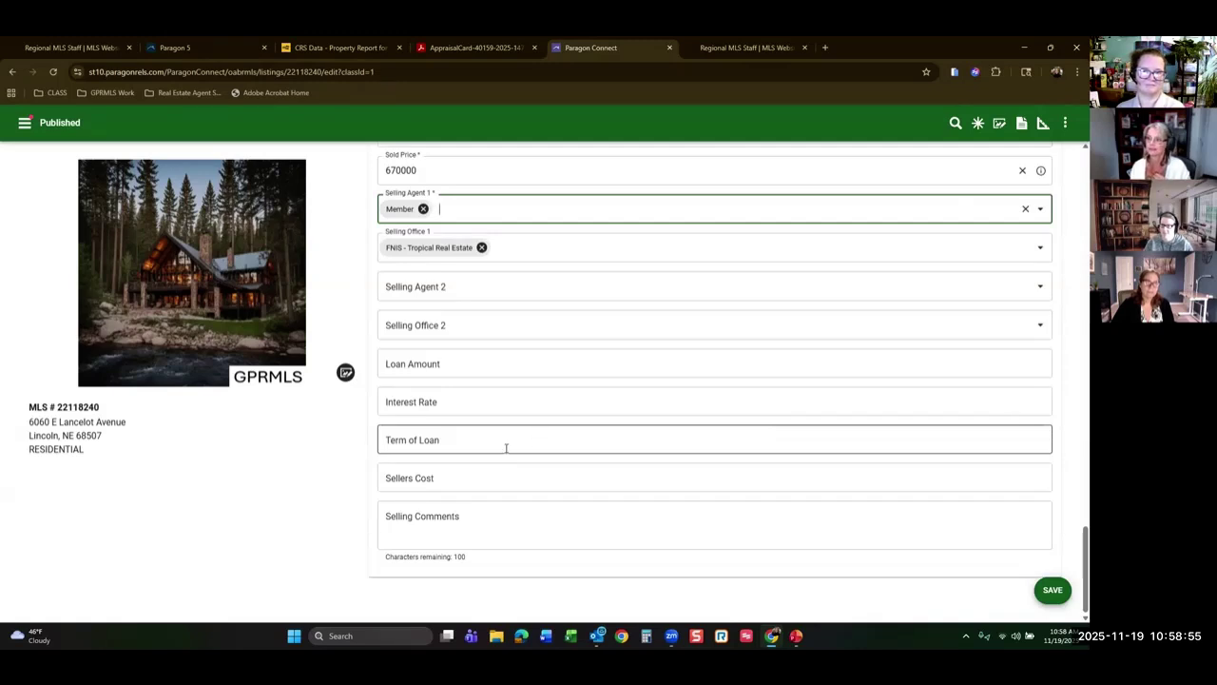
Replace the selling agent with Non Member.
click(423, 209)
text(non)
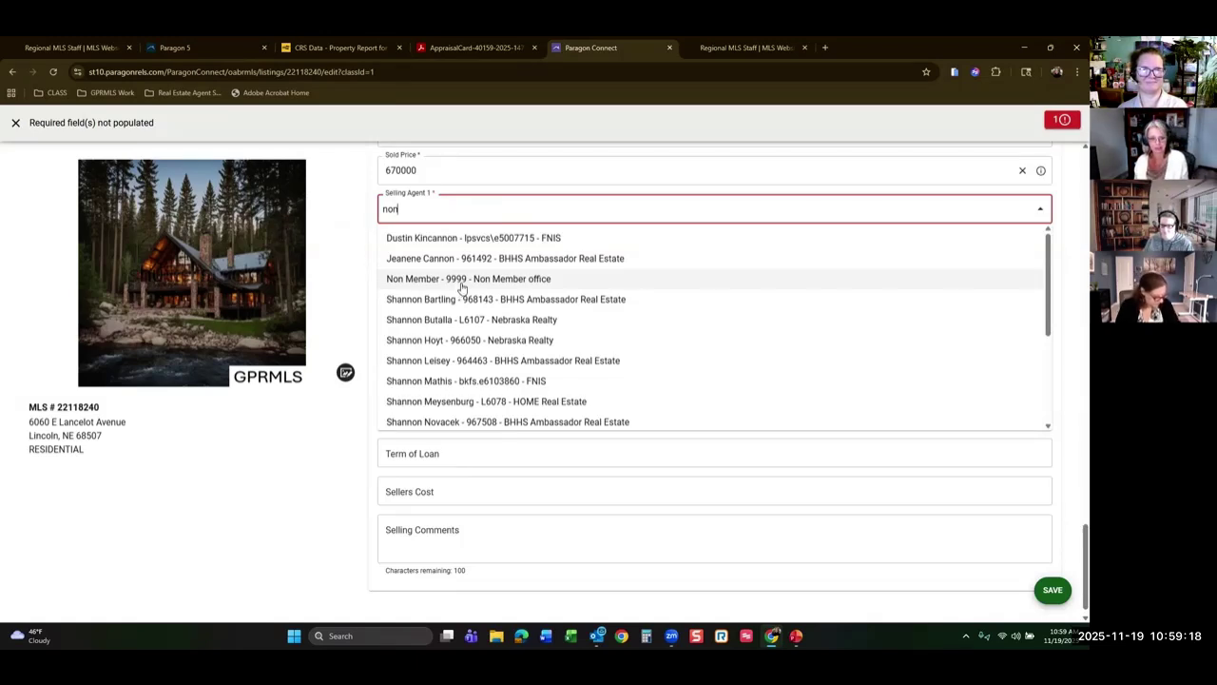
click(463, 279)
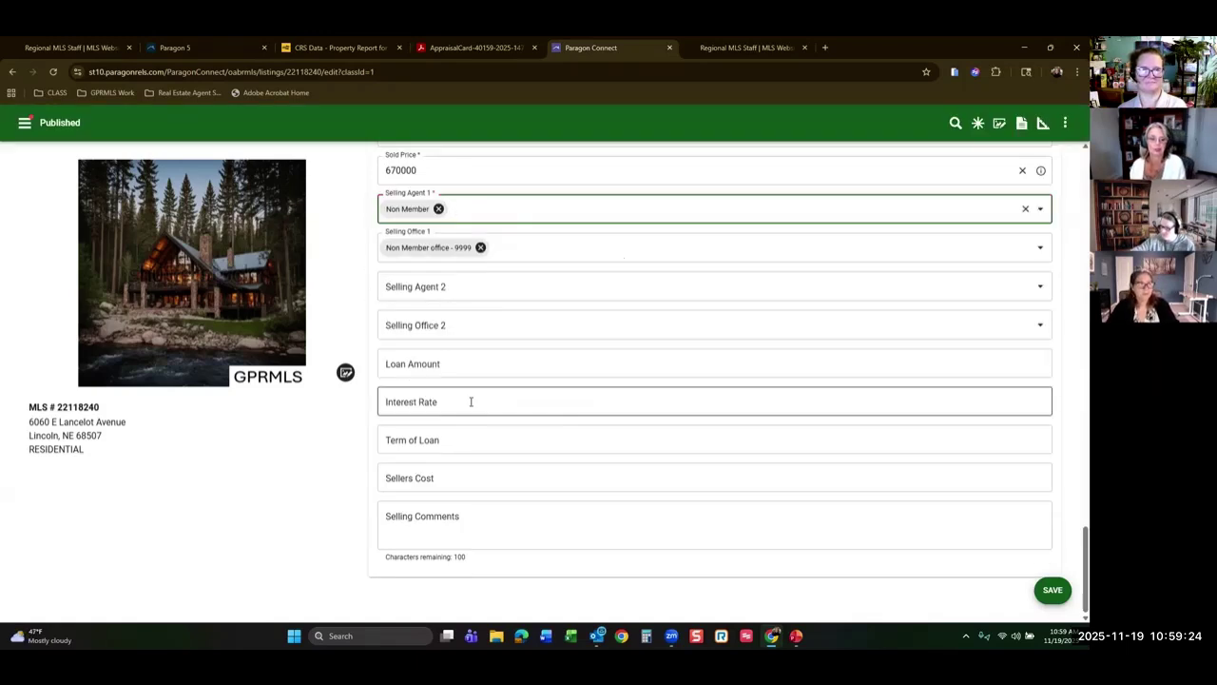
Step through Loan Amount, Sellers Cost and Selling Comments, then save the sold listing.
click(454, 374)
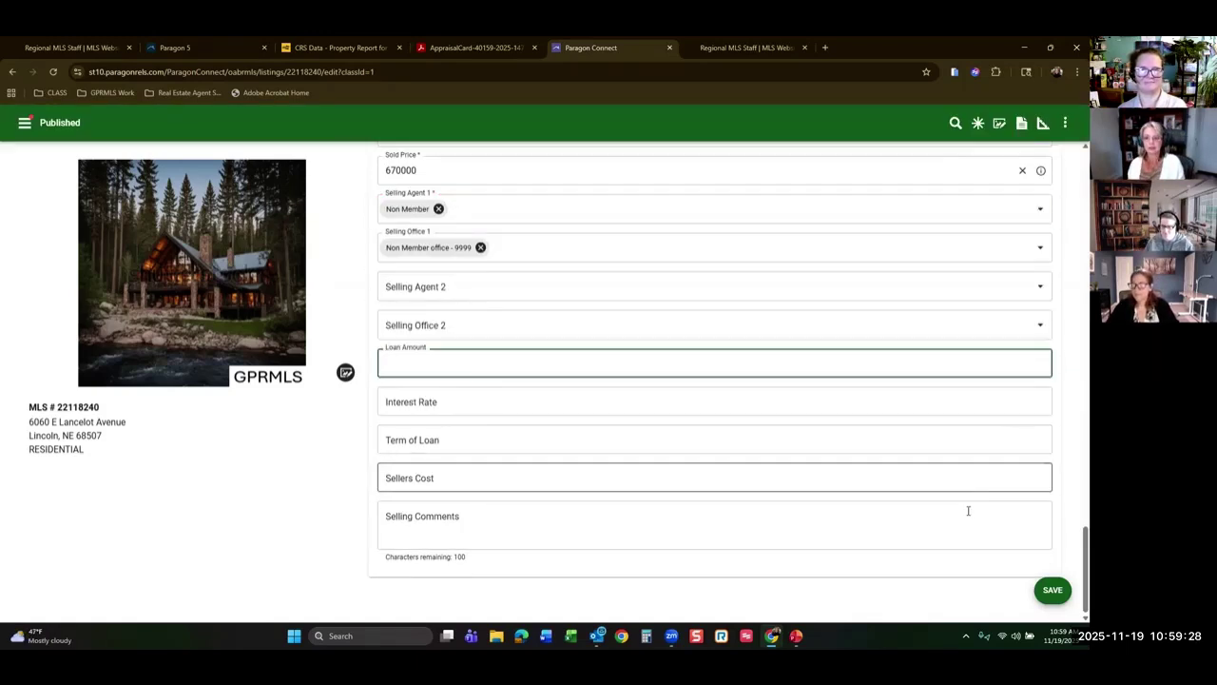
scroll(541, 263, up, 2)
scroll(541, 263, down, 2)
click(452, 484)
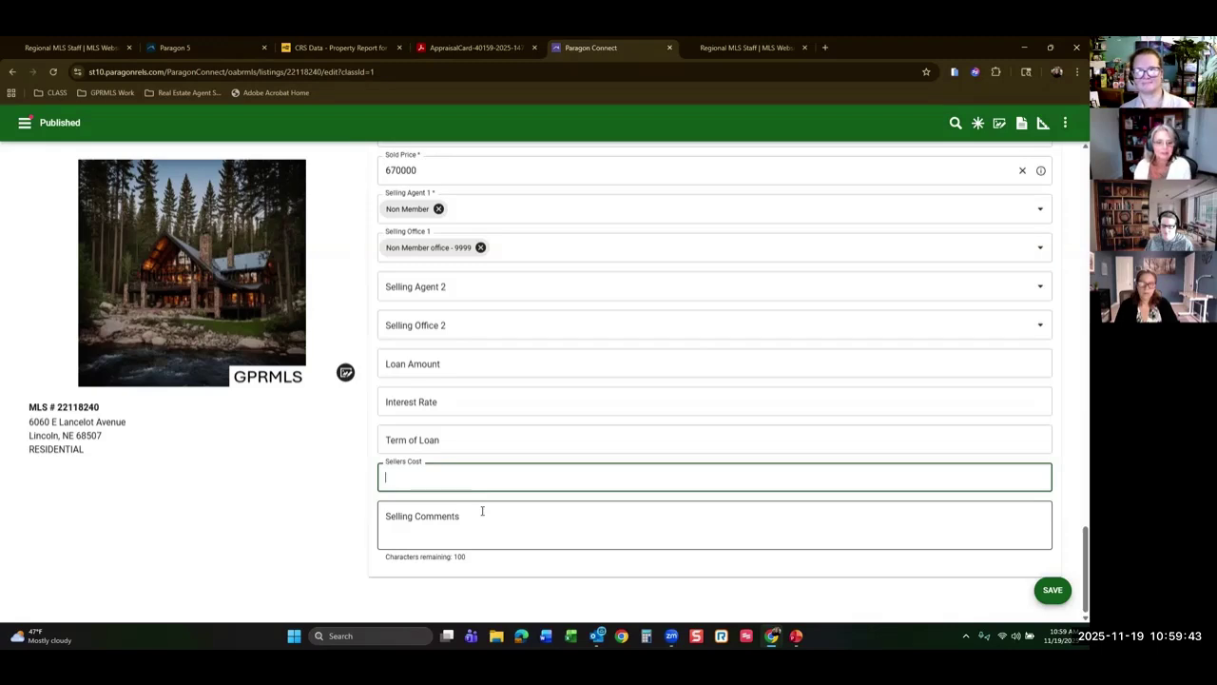
click(507, 522)
click(1051, 593)
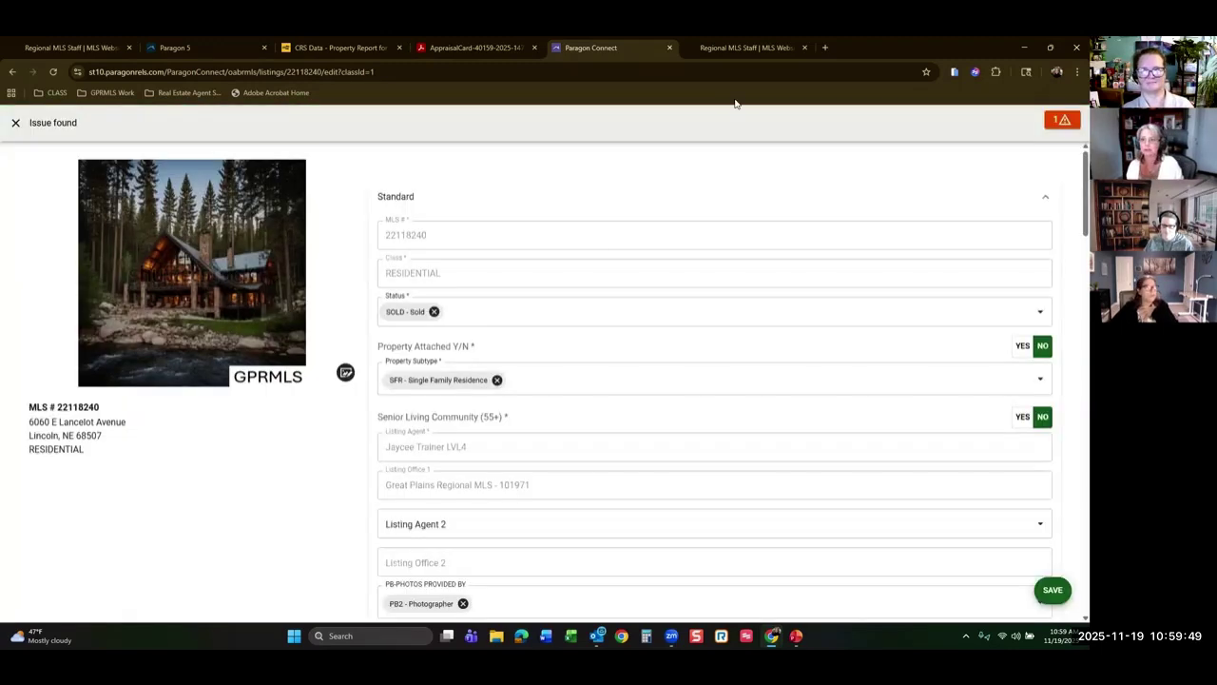
Accept the out-of-range Sold Price warning and save the Lancelot Avenue listing successfully.
click(1062, 120)
scroll(558, 298, down, 4)
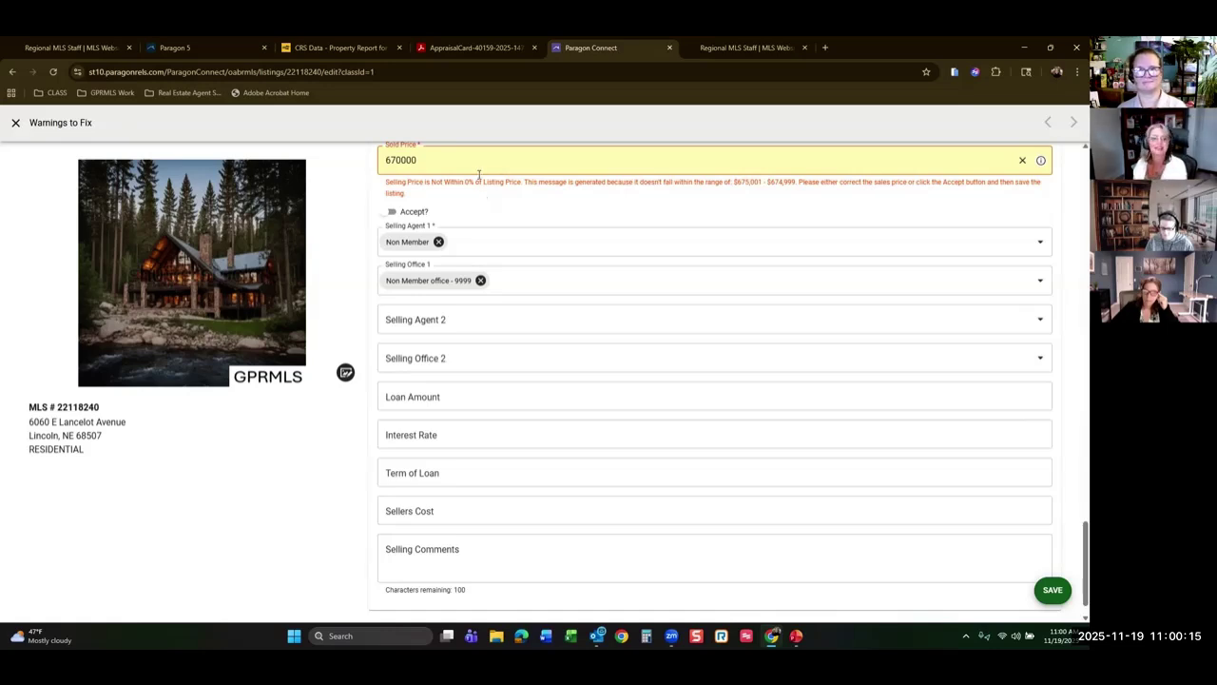
click(389, 214)
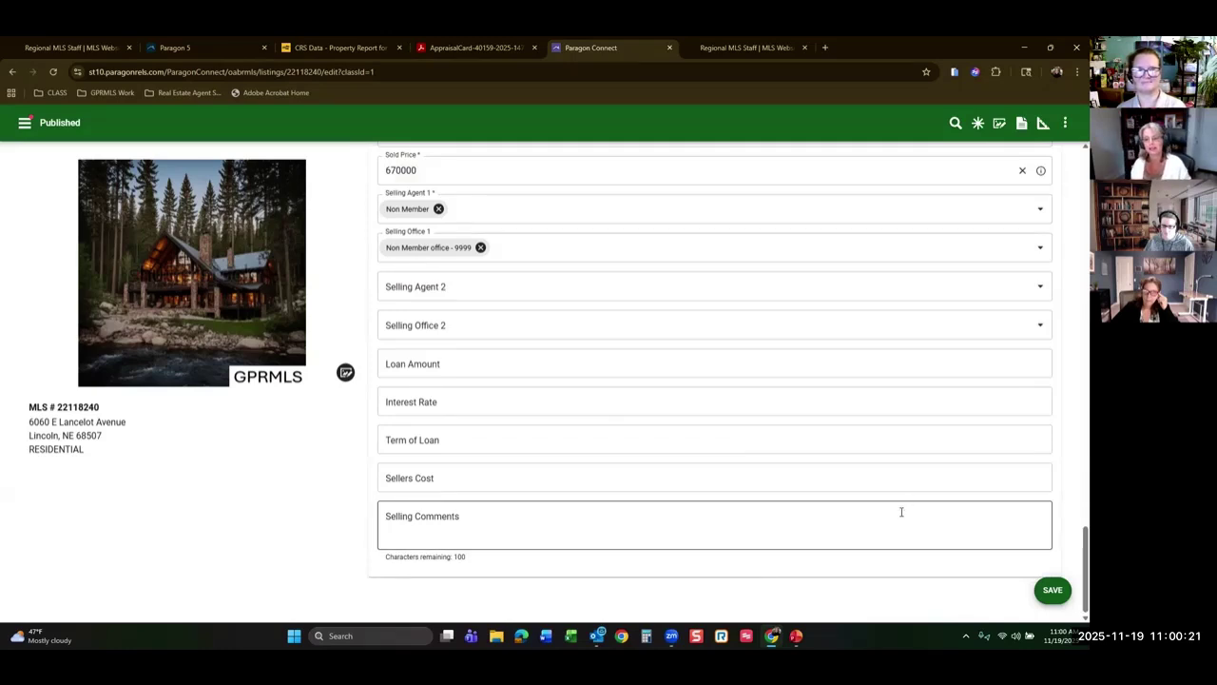
click(1050, 589)
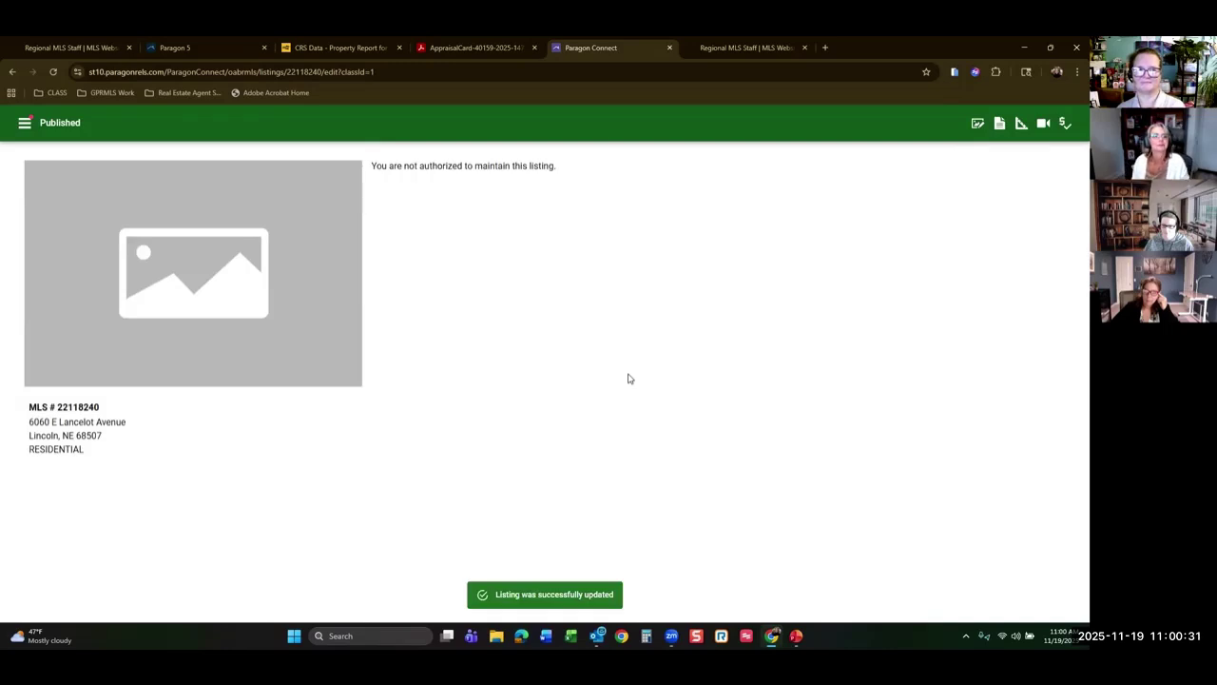
click(26, 129)
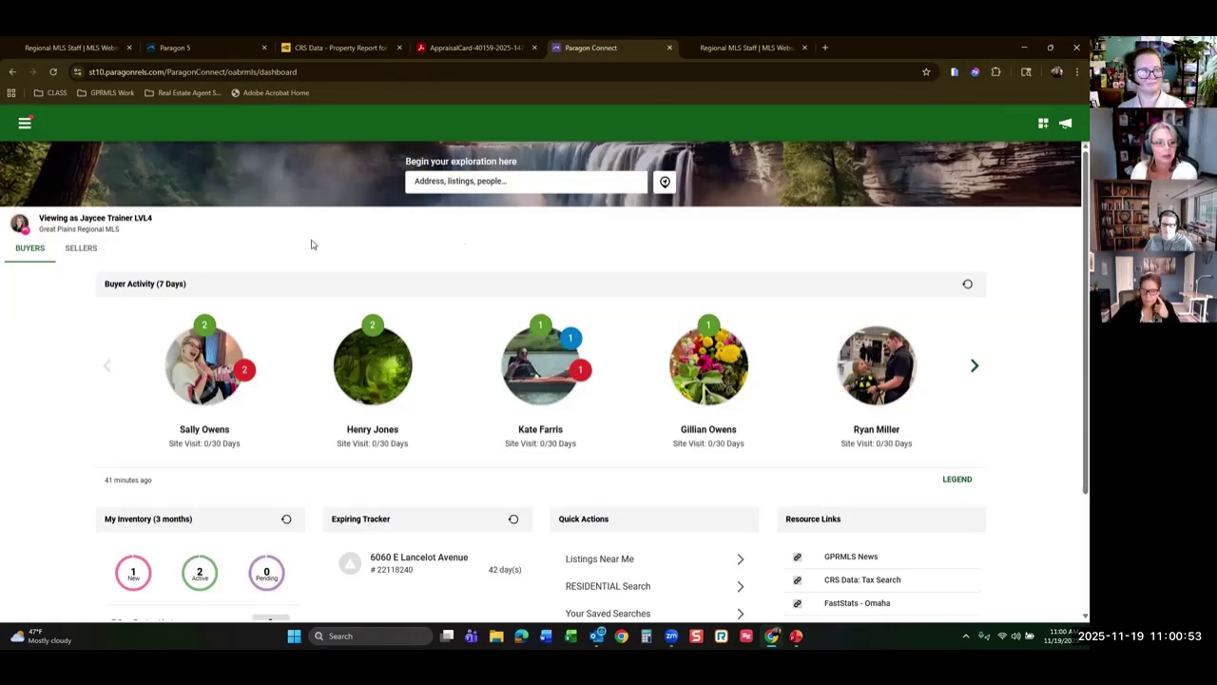
click(81, 248)
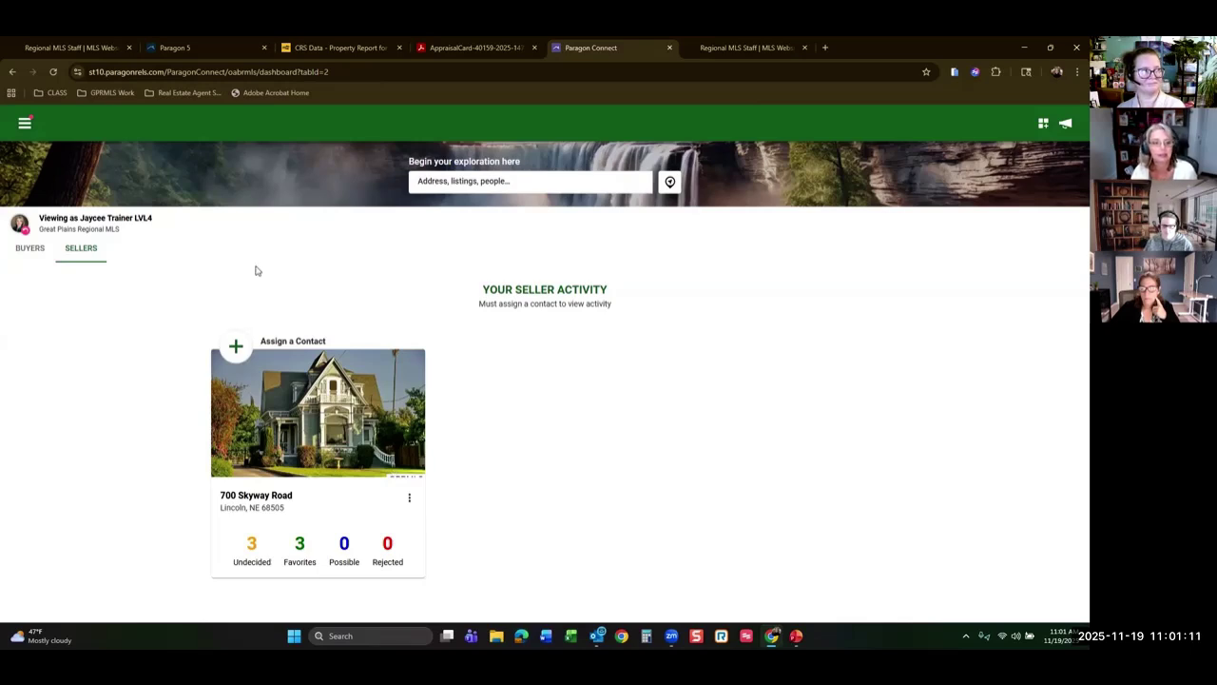
click(236, 346)
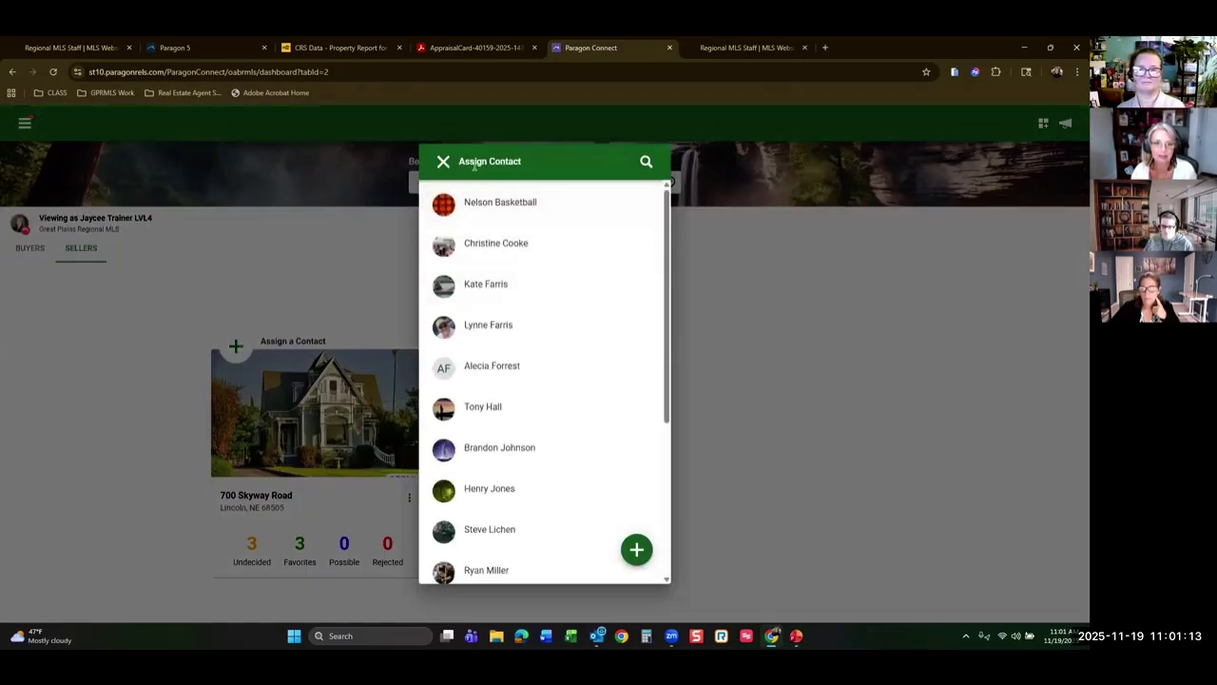
click(443, 161)
click(25, 128)
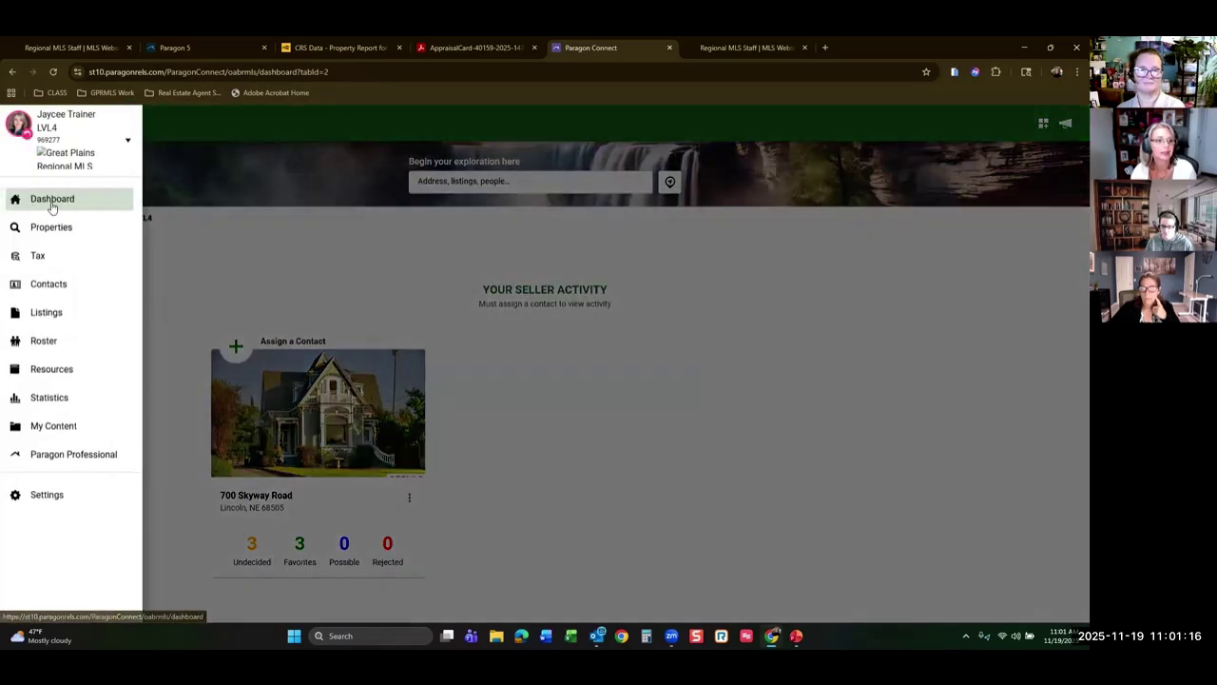
click(54, 201)
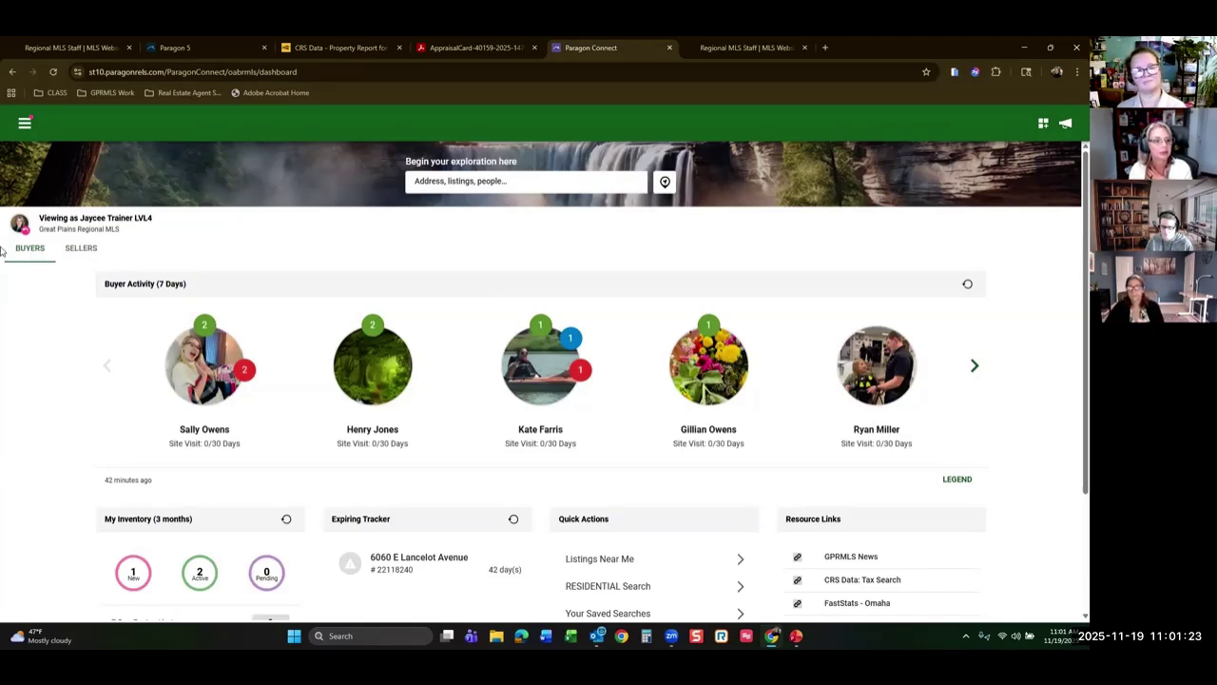
click(81, 248)
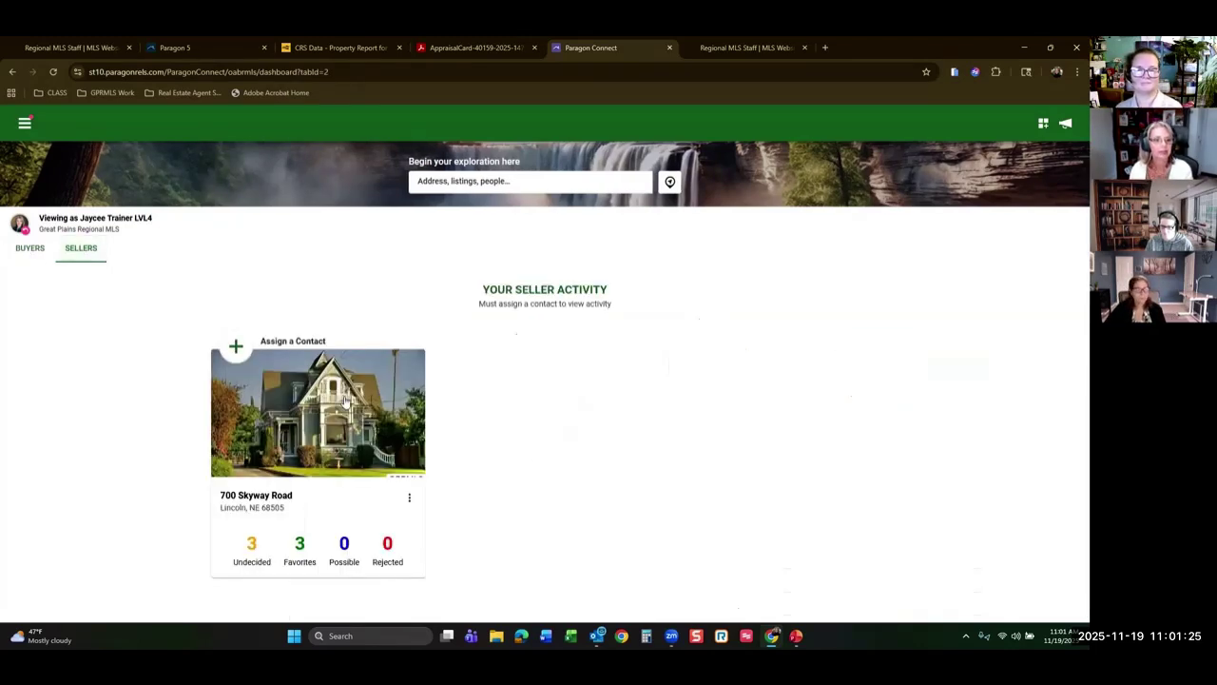
click(237, 348)
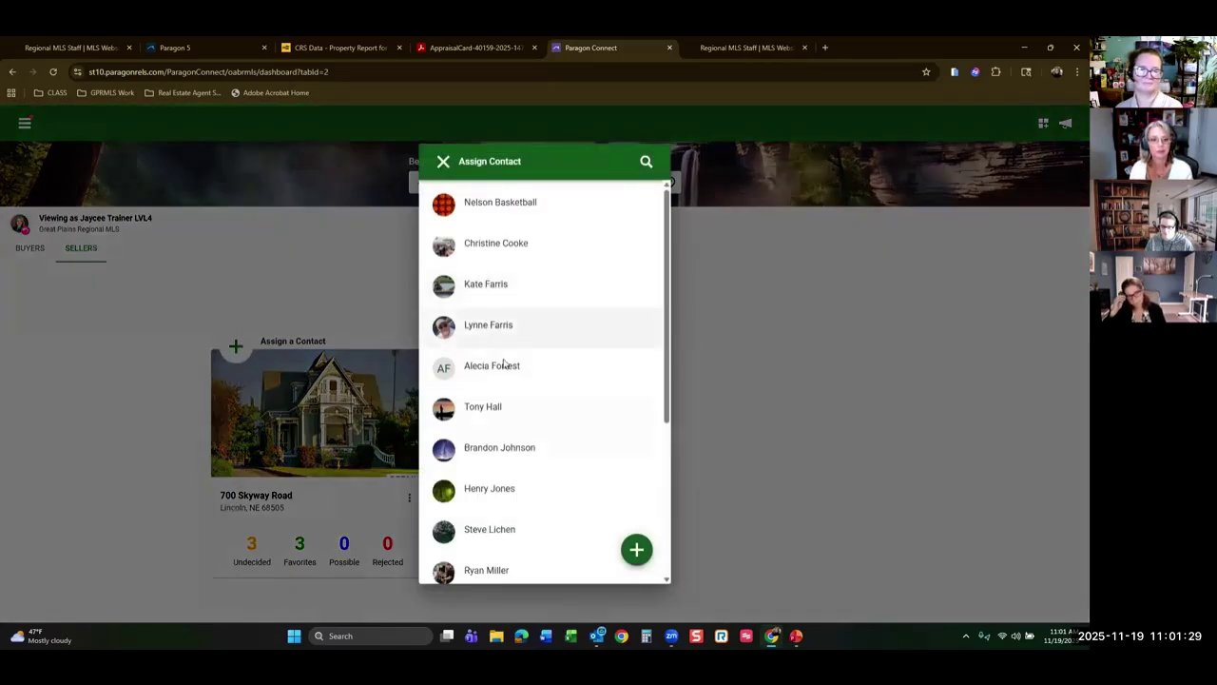
click(503, 445)
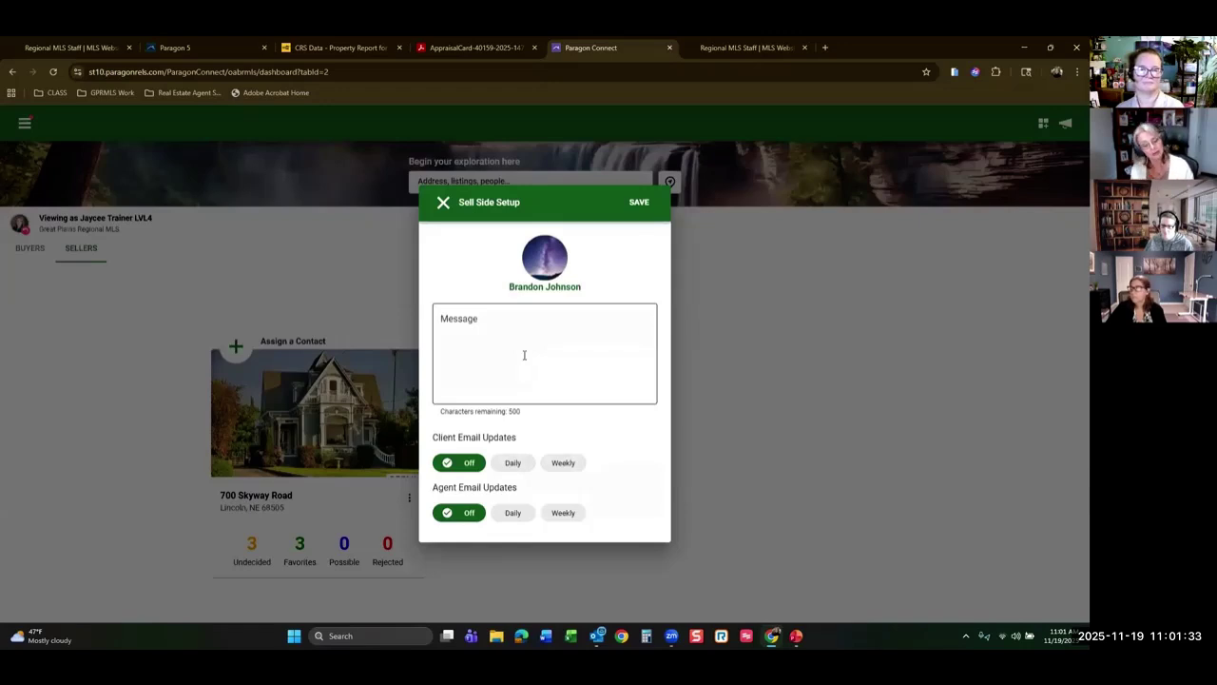
Set Client Email Updates to Weekly, keep Agent Email Updates Off, and save the contact link.
click(518, 465)
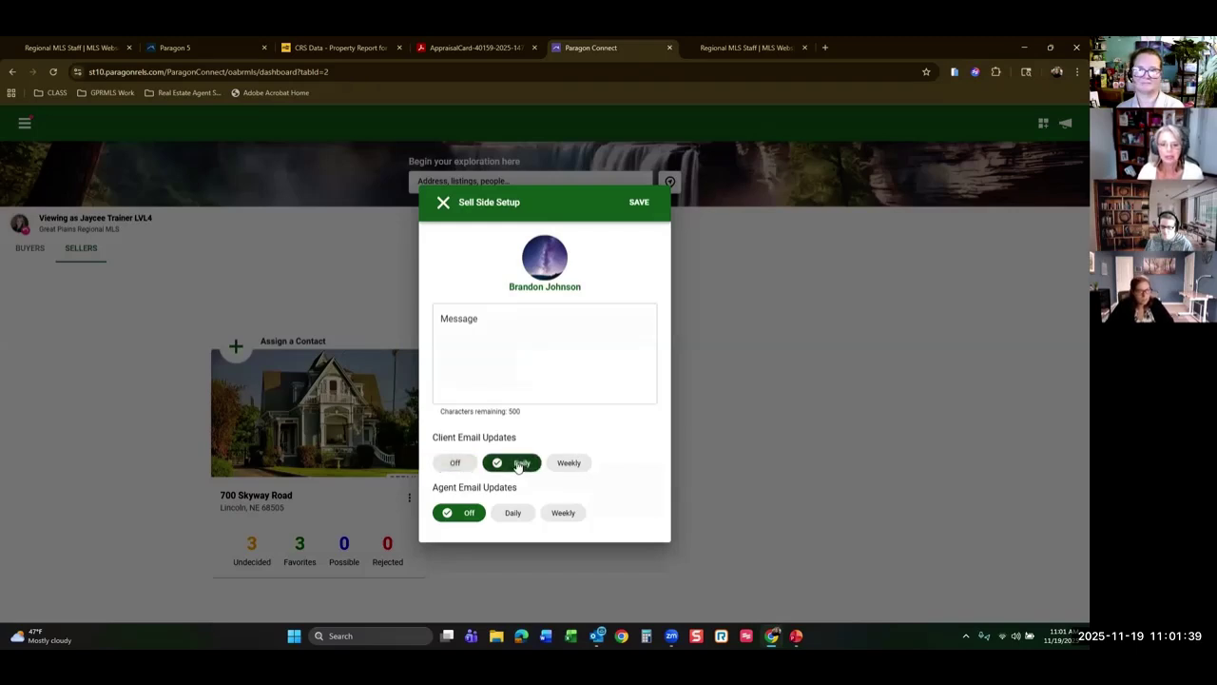
click(580, 463)
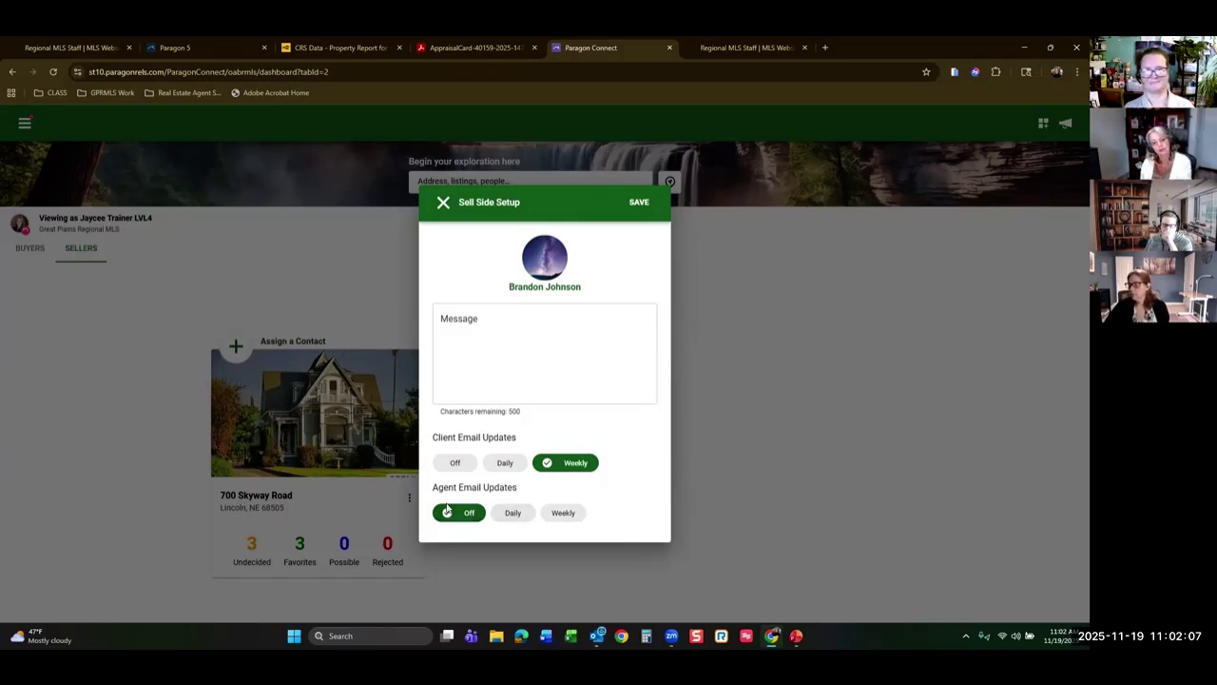
click(564, 513)
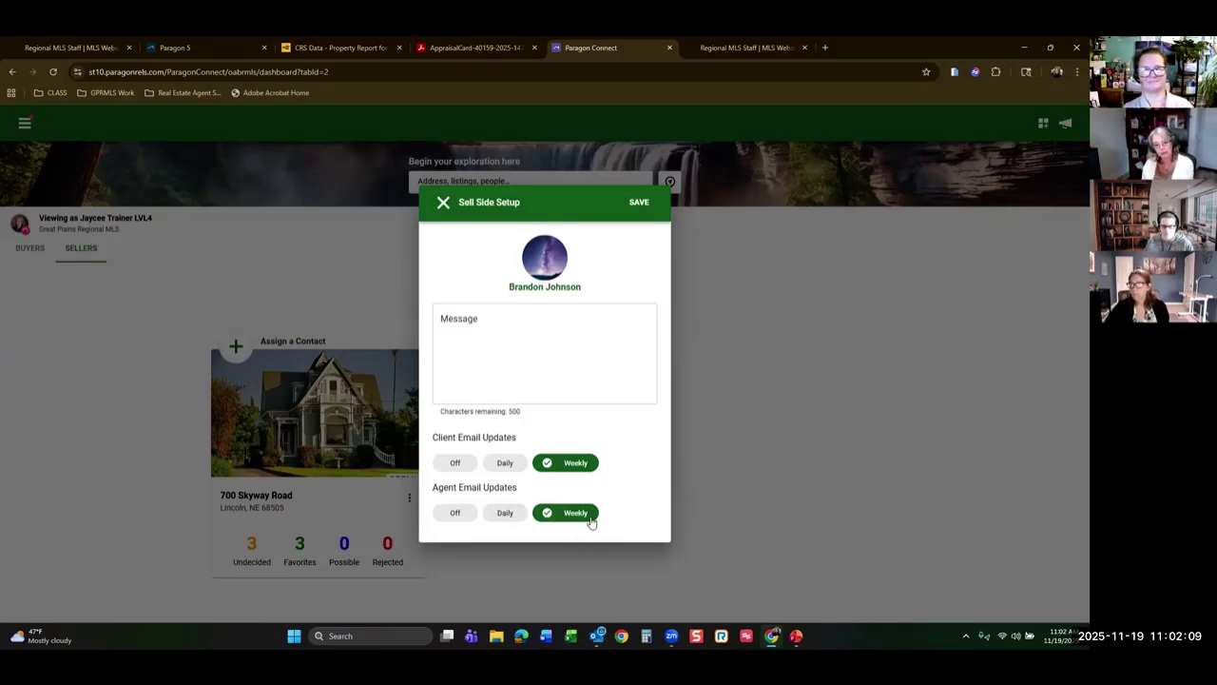
click(450, 519)
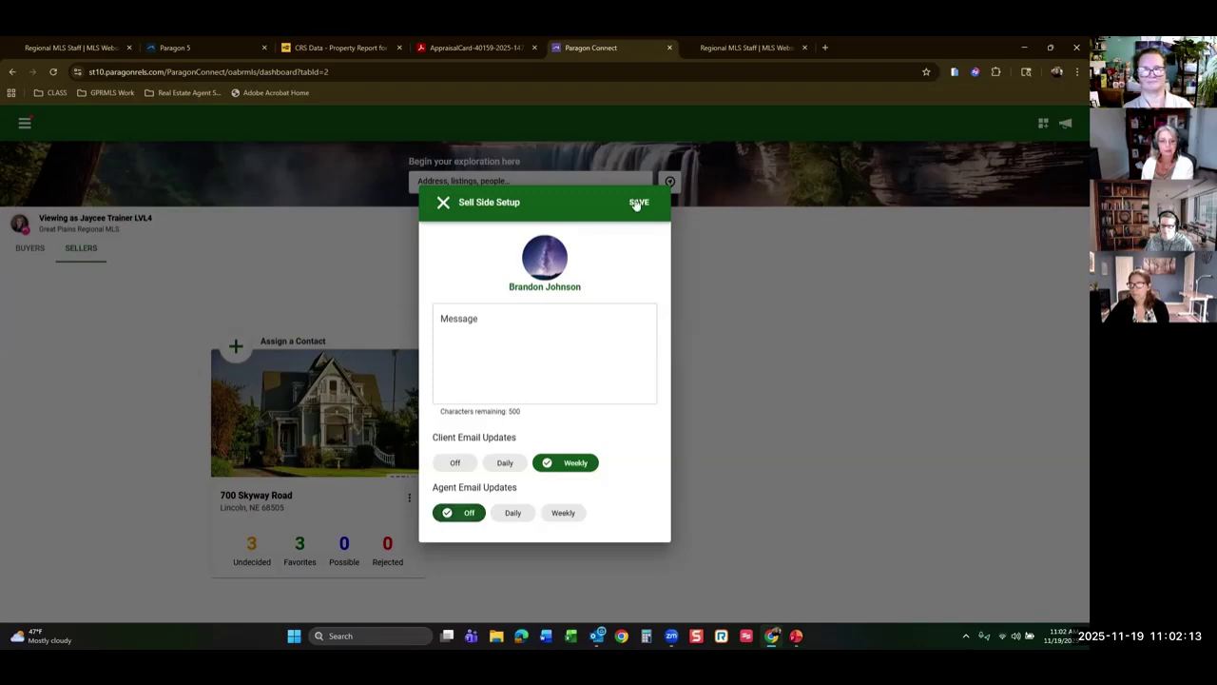
click(637, 204)
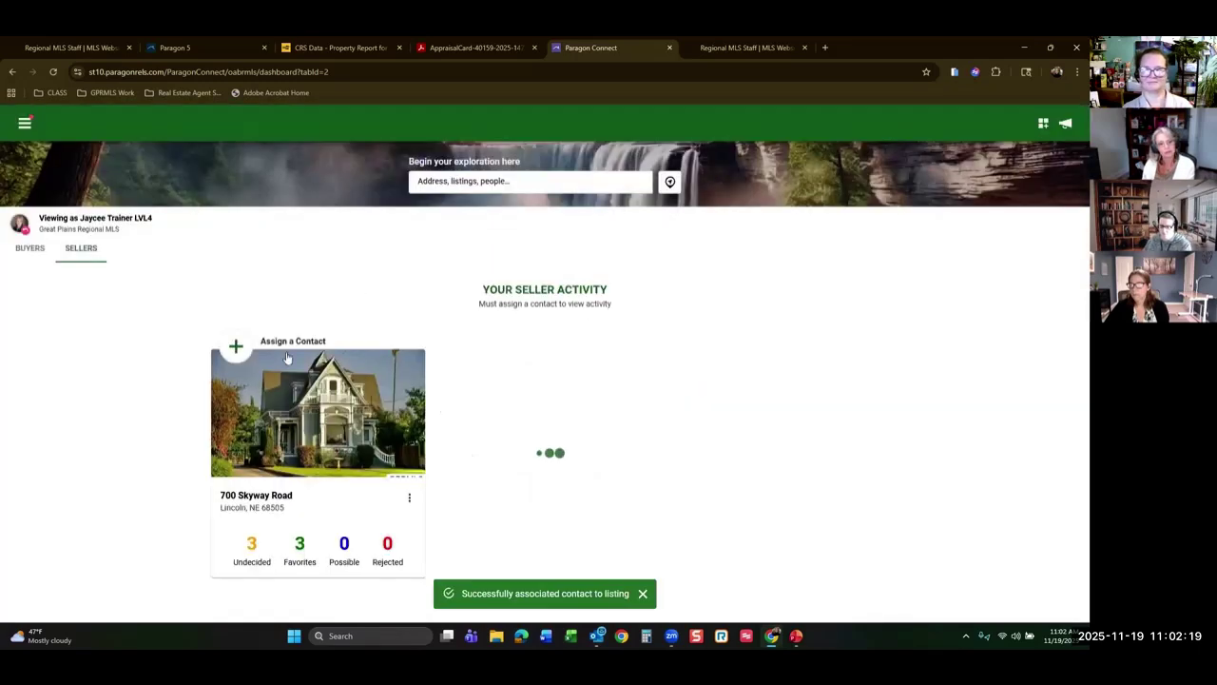
click(409, 495)
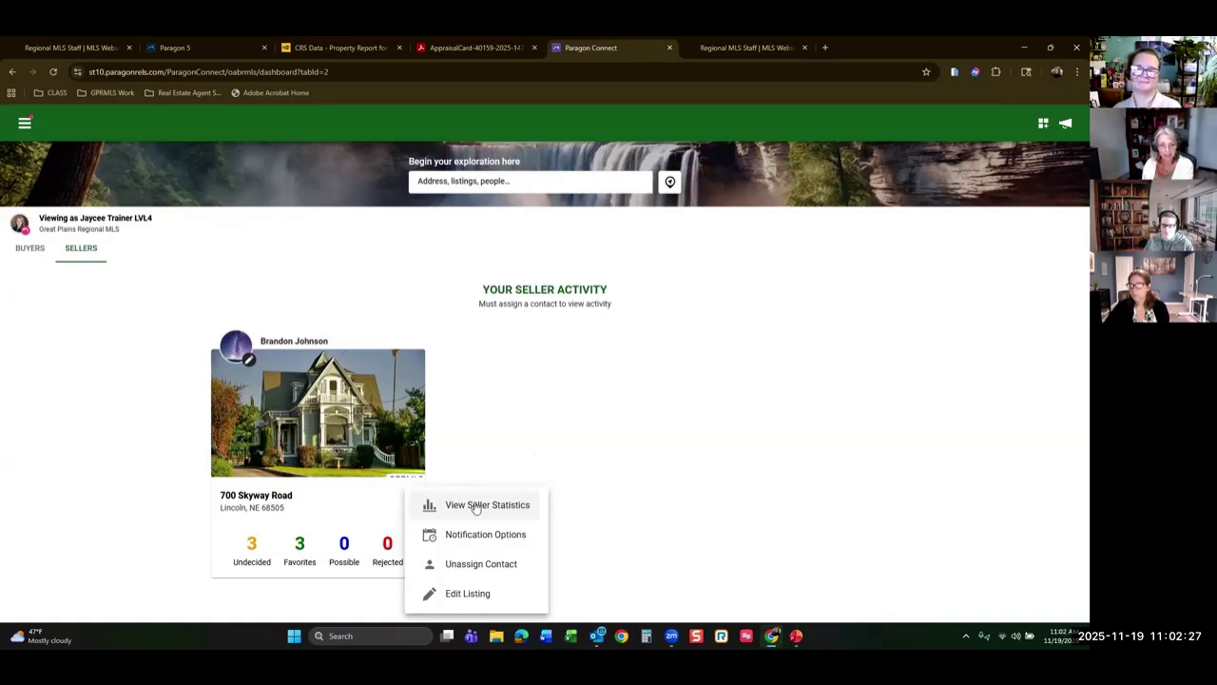
click(476, 507)
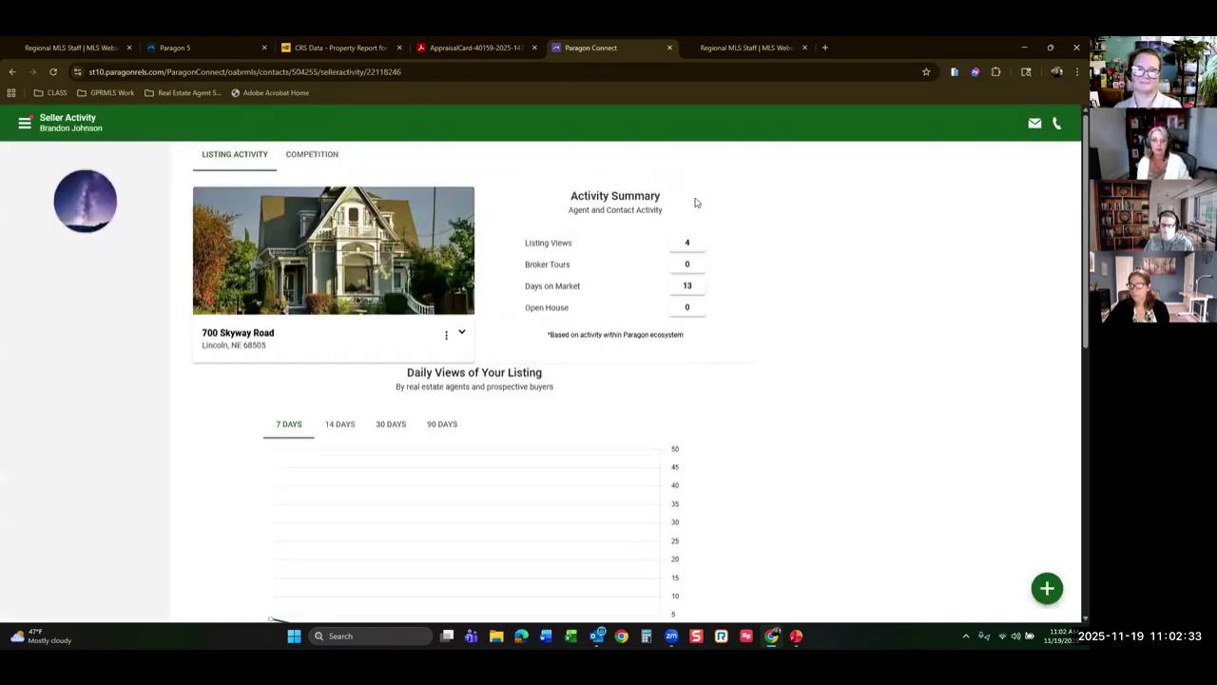
scroll(832, 304, down, 4)
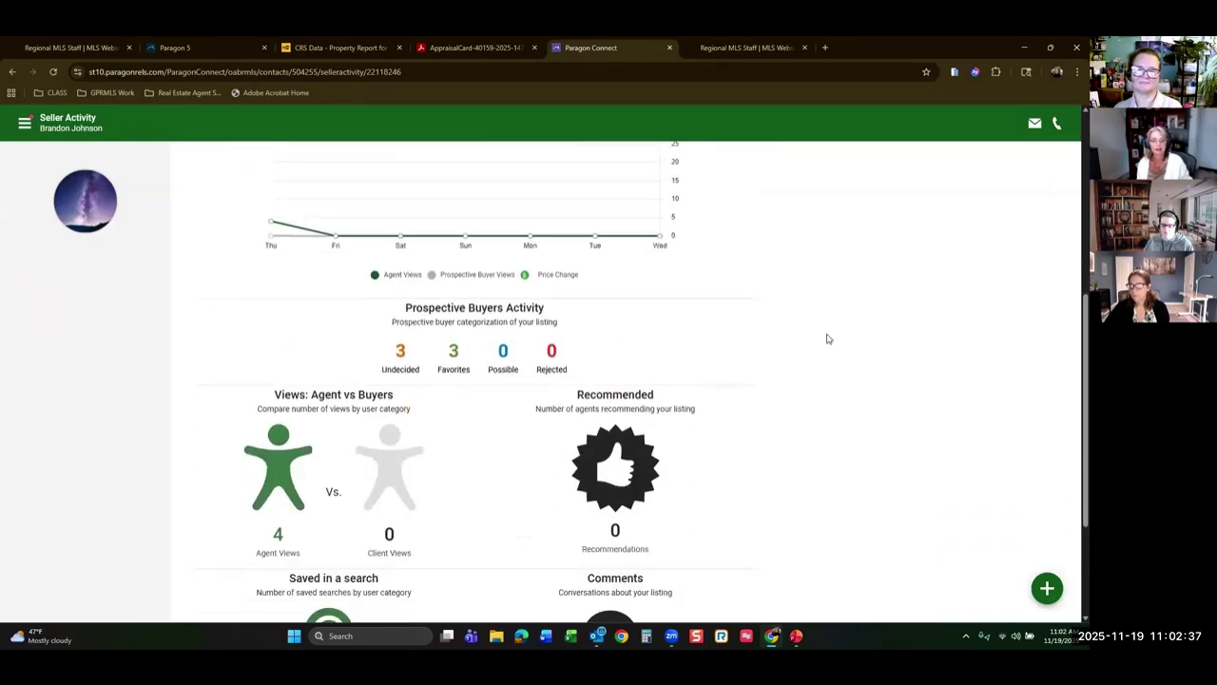
scroll(808, 340, down, 2)
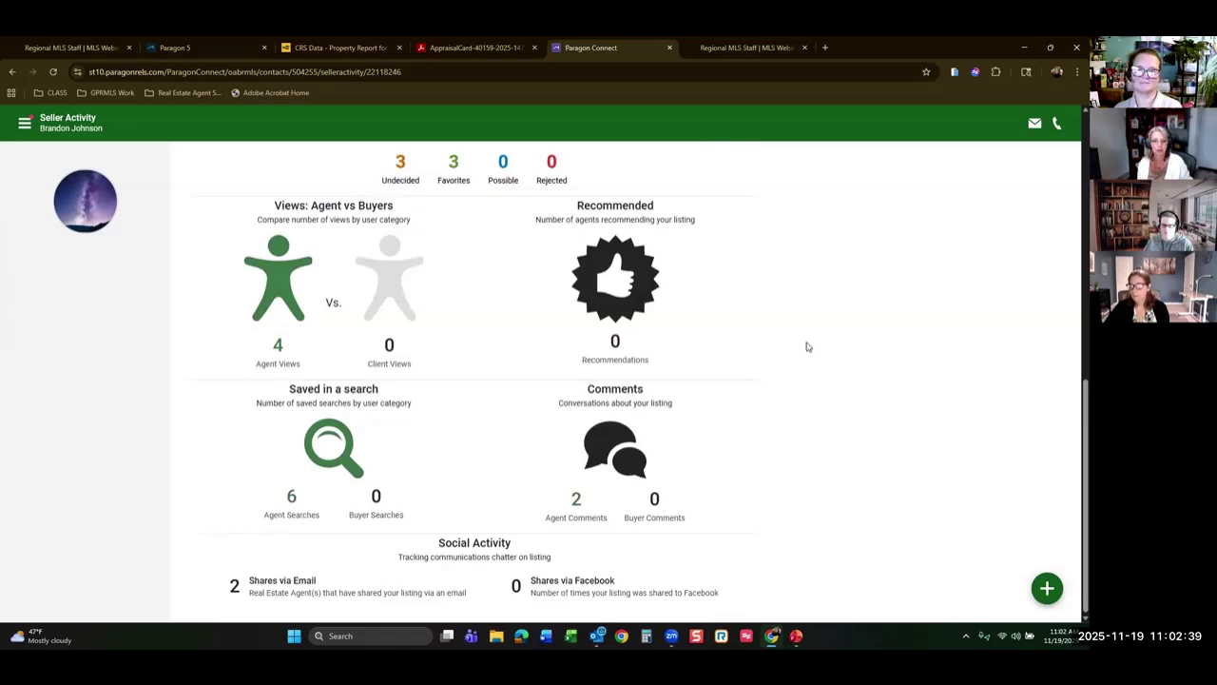
scroll(807, 346, up, 6)
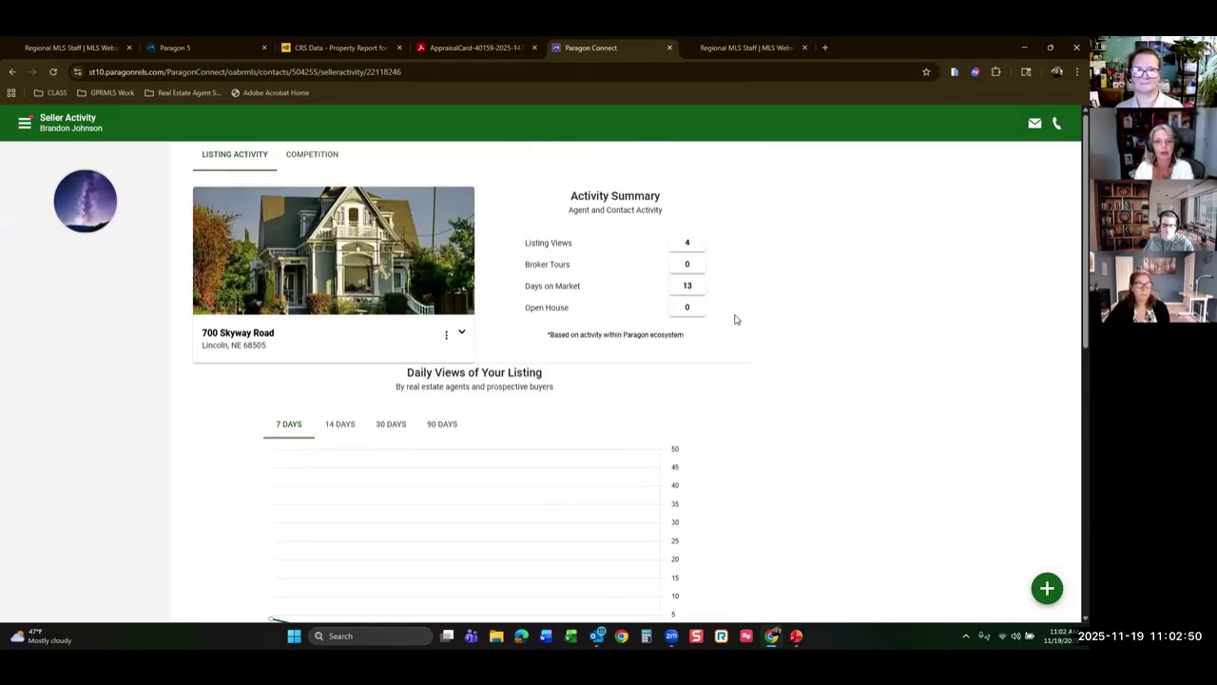
Expand the listing and switch the Daily Views chart through 14, 30 and 90 days.
click(461, 333)
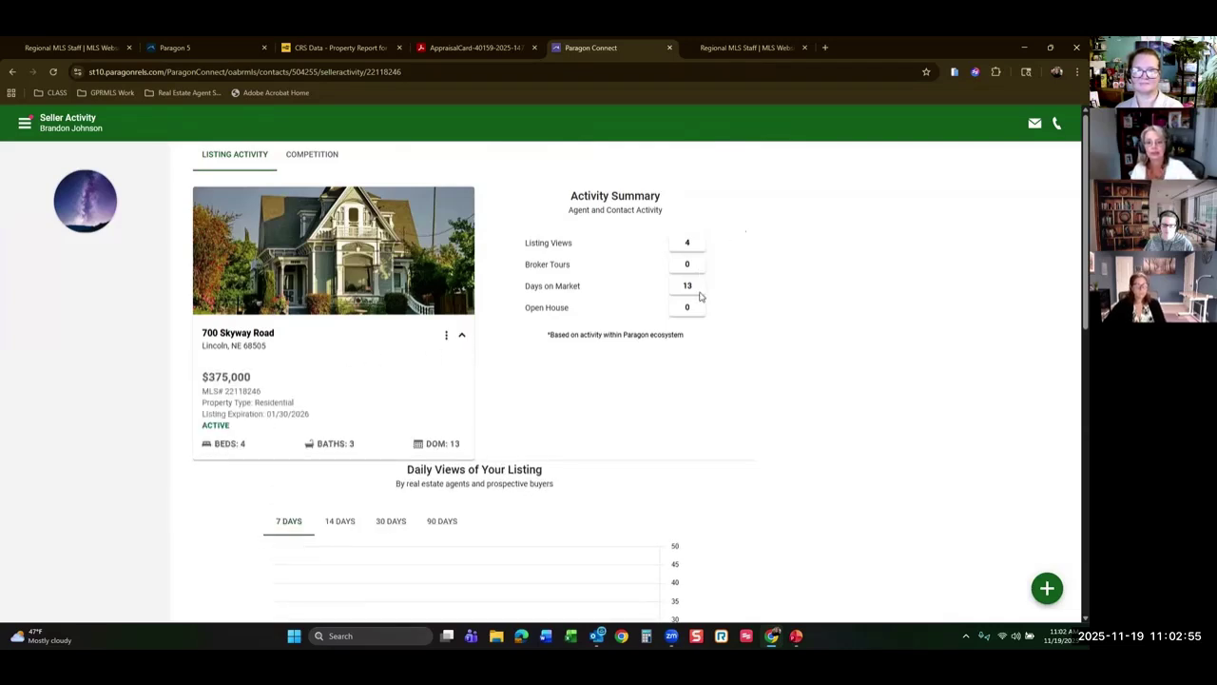
scroll(704, 311, down, 2)
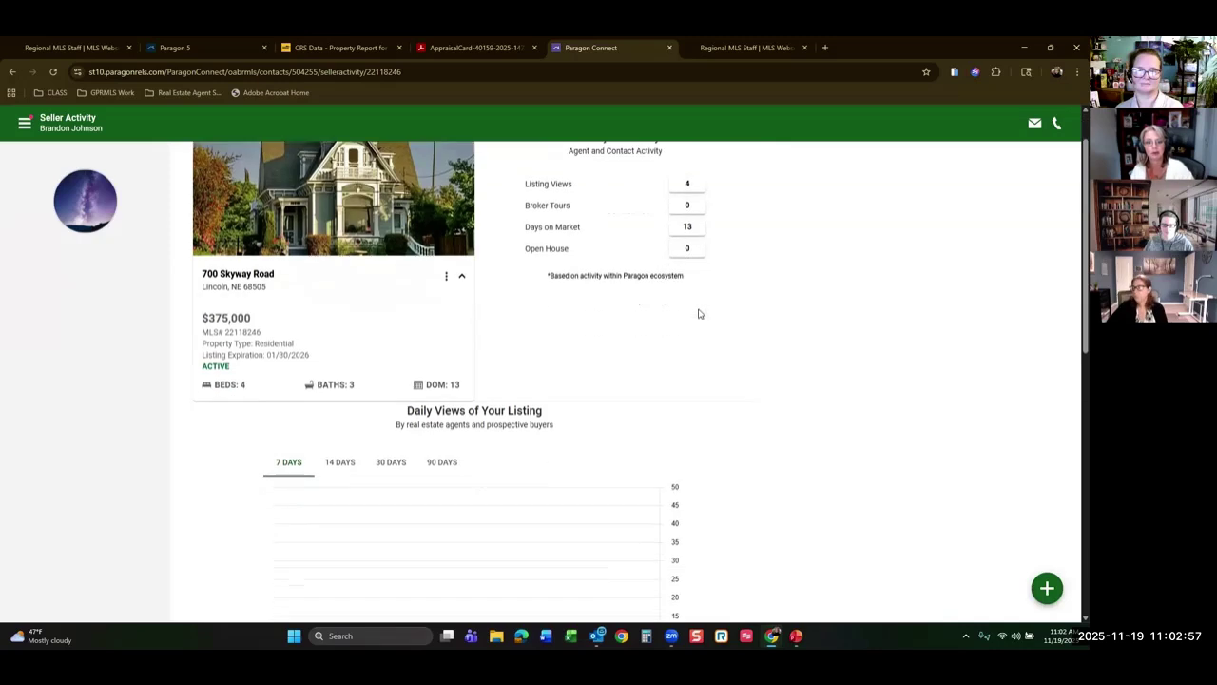
scroll(751, 291, down, 2)
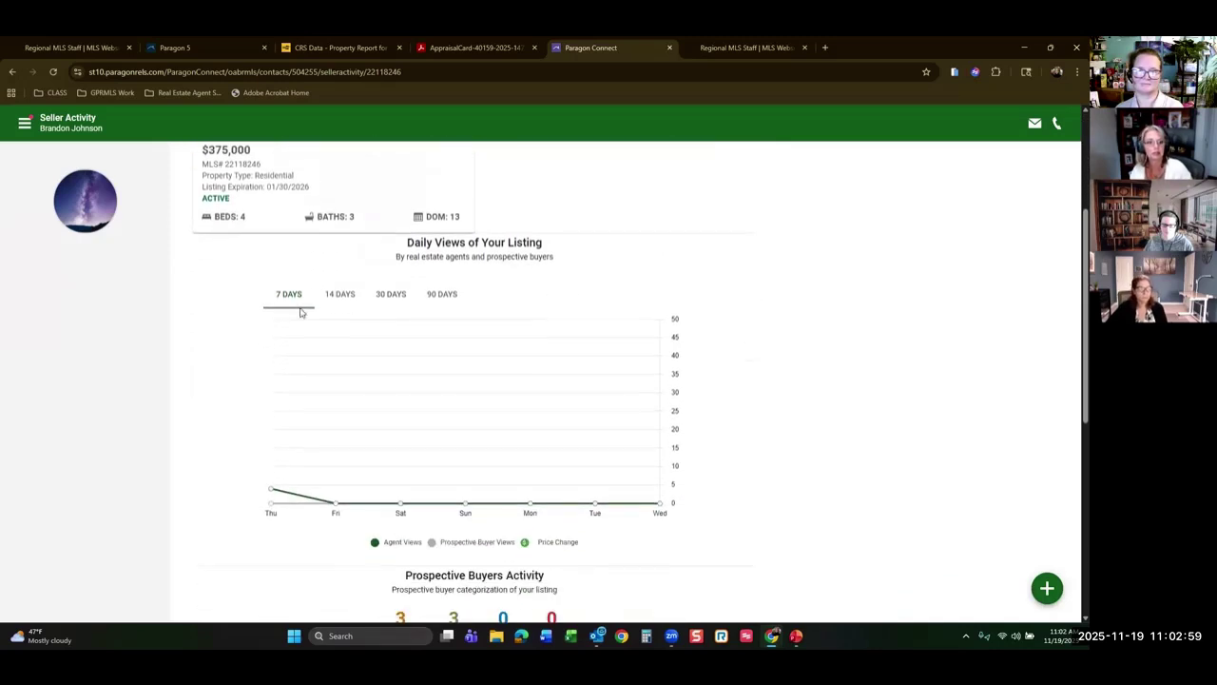
click(332, 294)
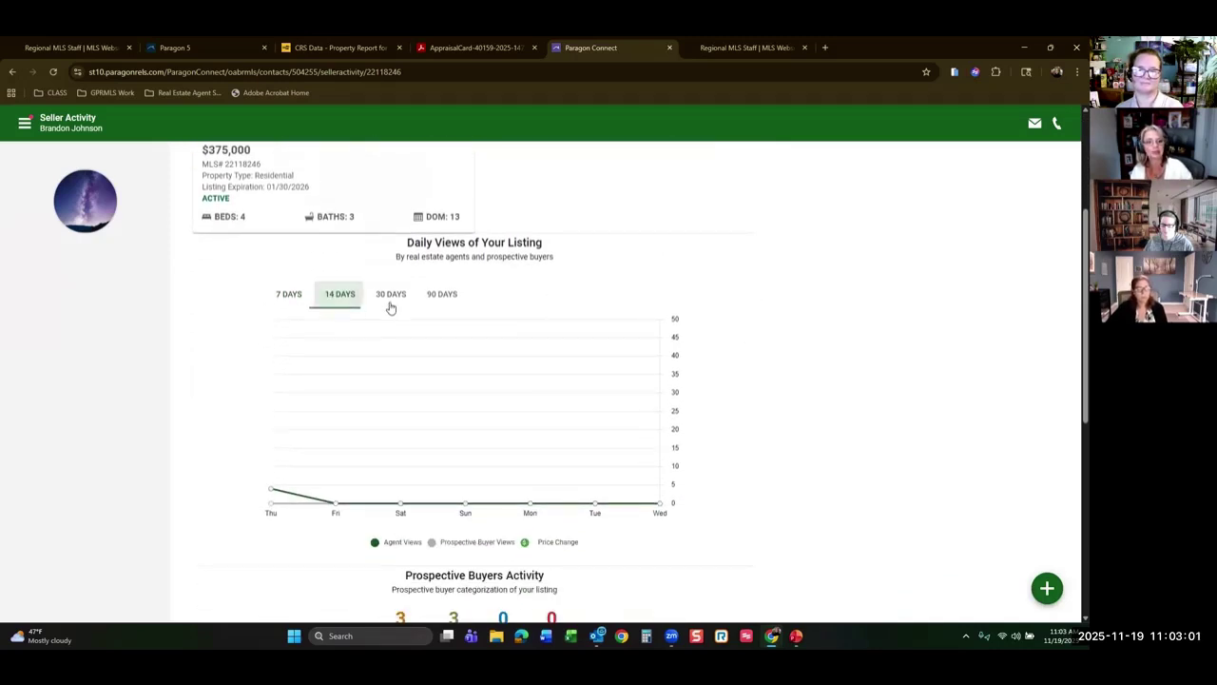
click(392, 296)
click(443, 294)
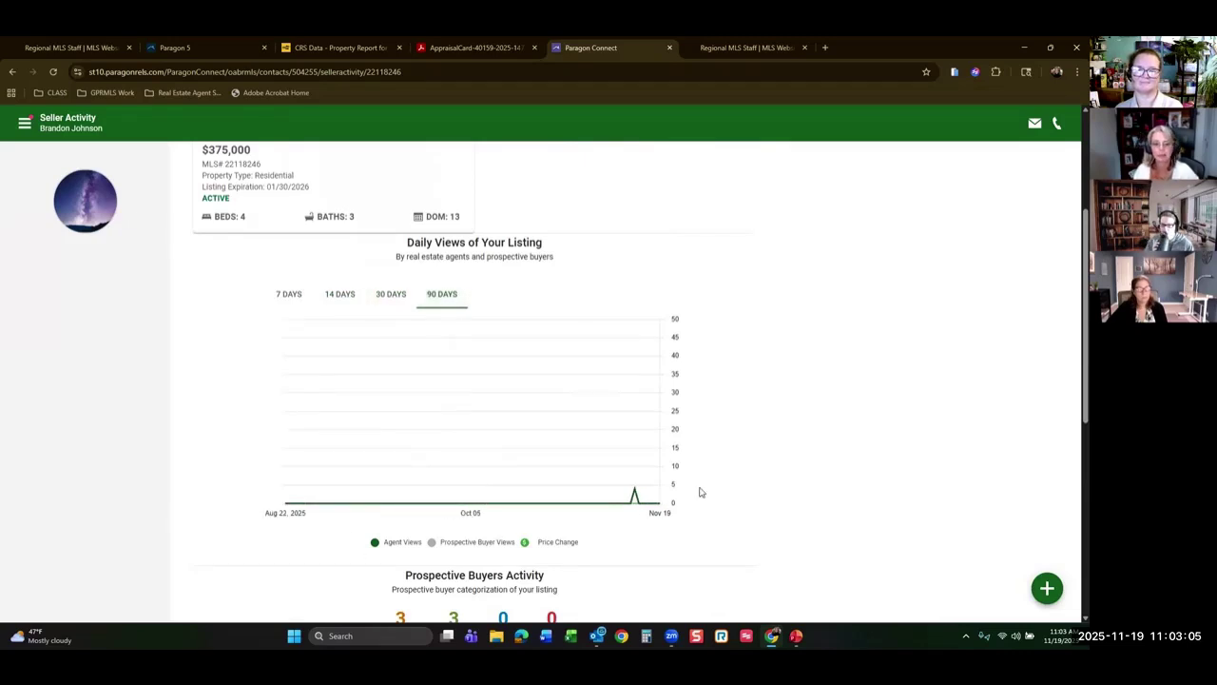
Scroll through the activity sections and open the Competition tab showing nearby listings.
scroll(656, 499, down, 3)
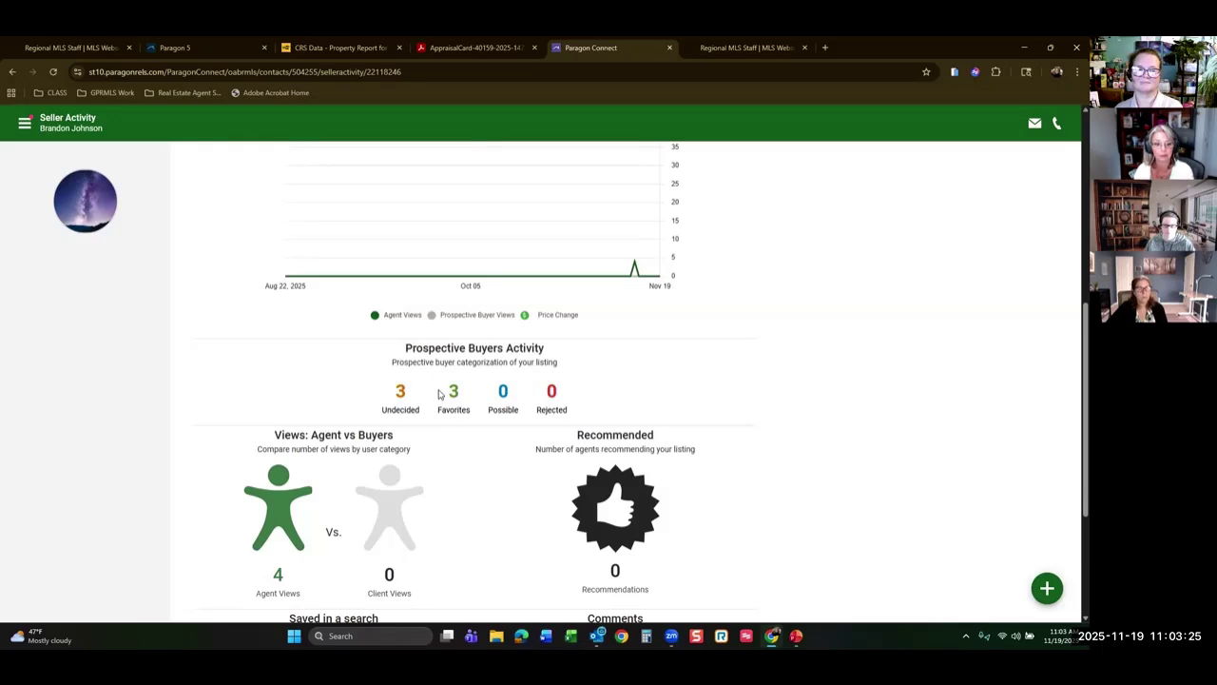
scroll(627, 390, down, 1)
scroll(626, 390, down, 1)
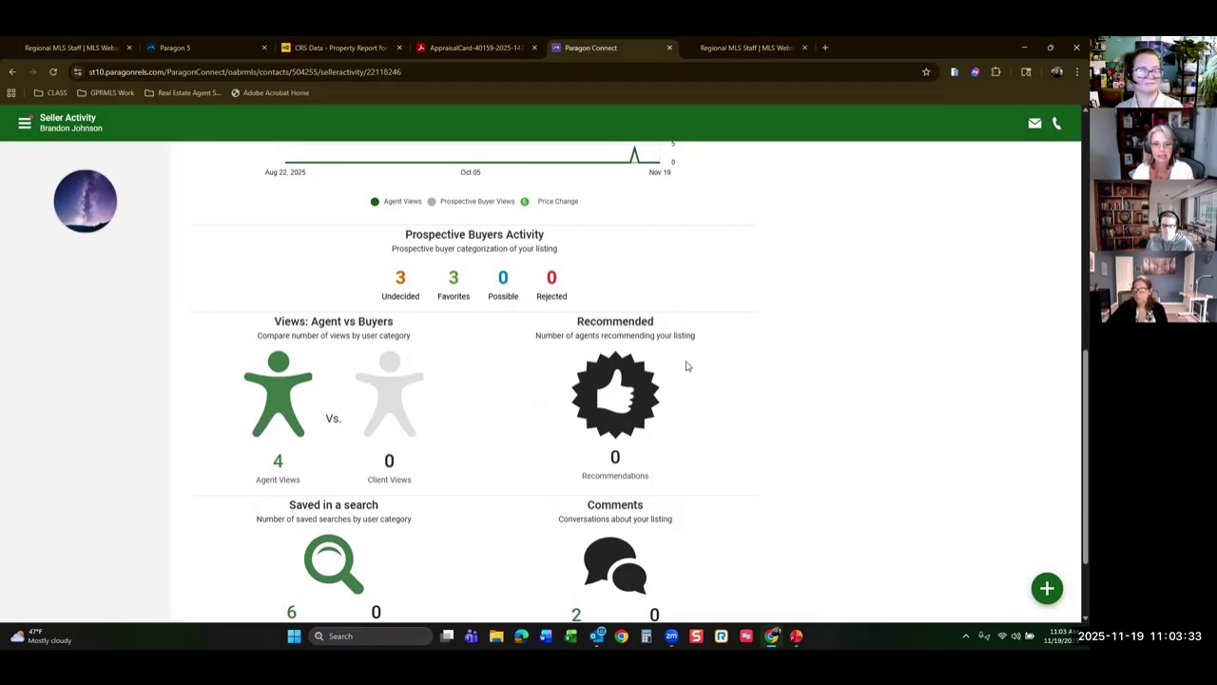
scroll(675, 378, down, 2)
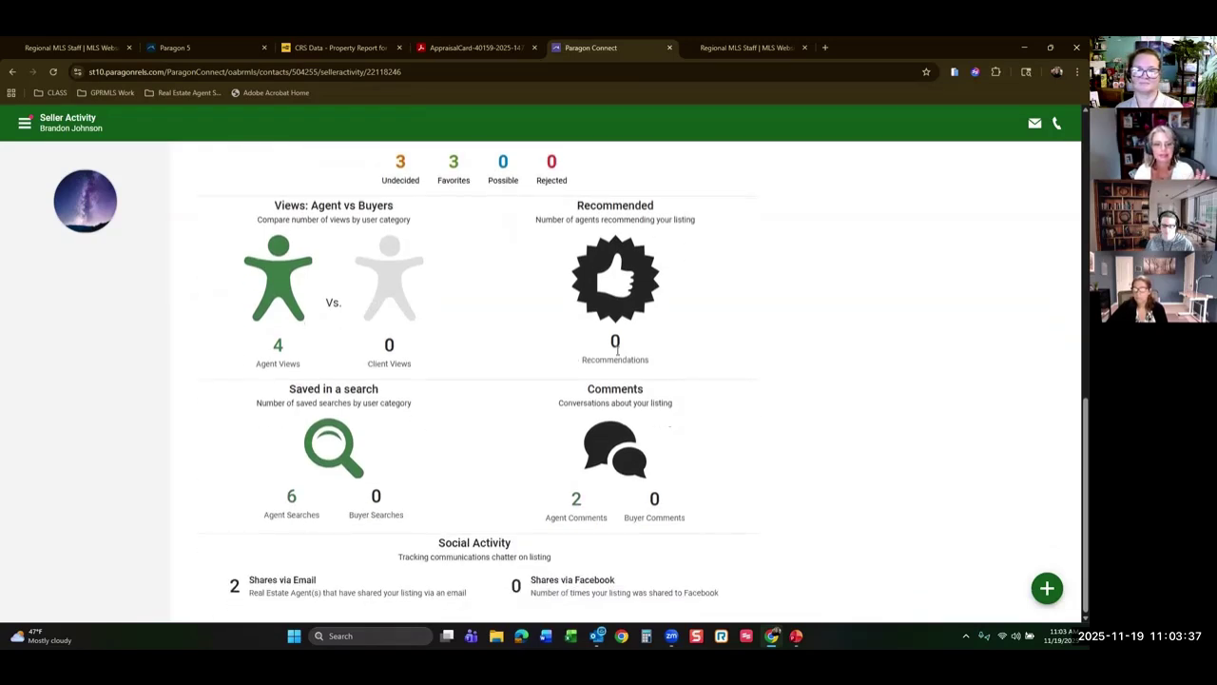
scroll(532, 375, up, 10)
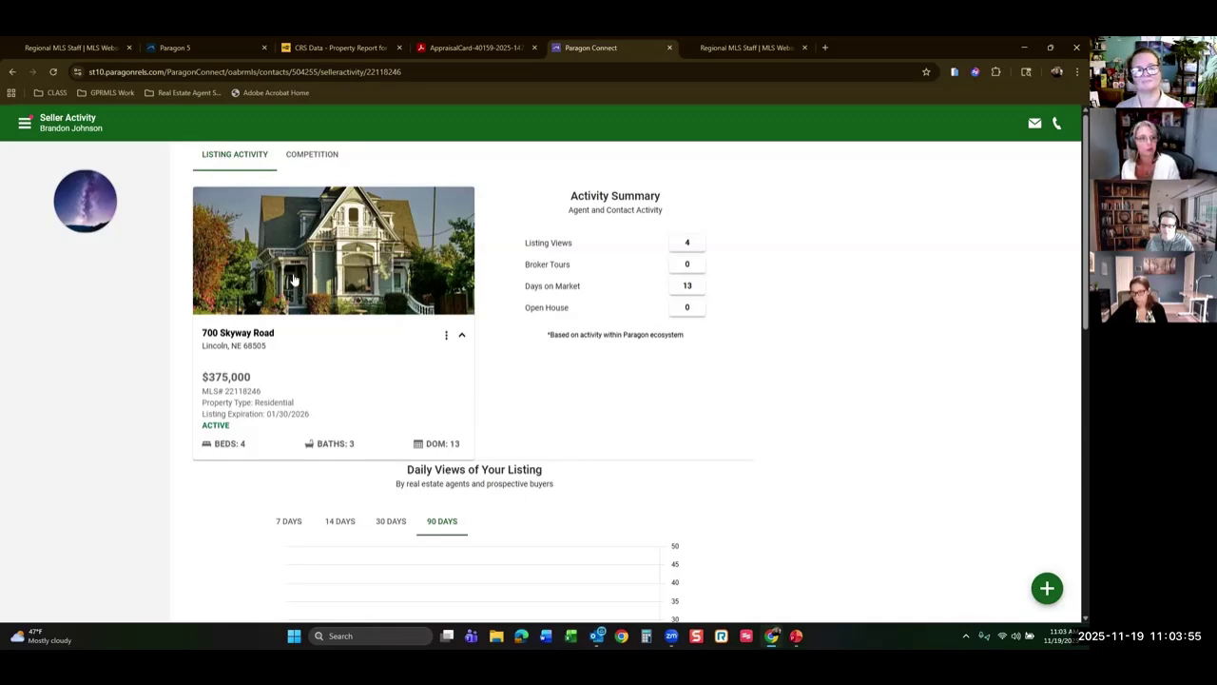
click(318, 157)
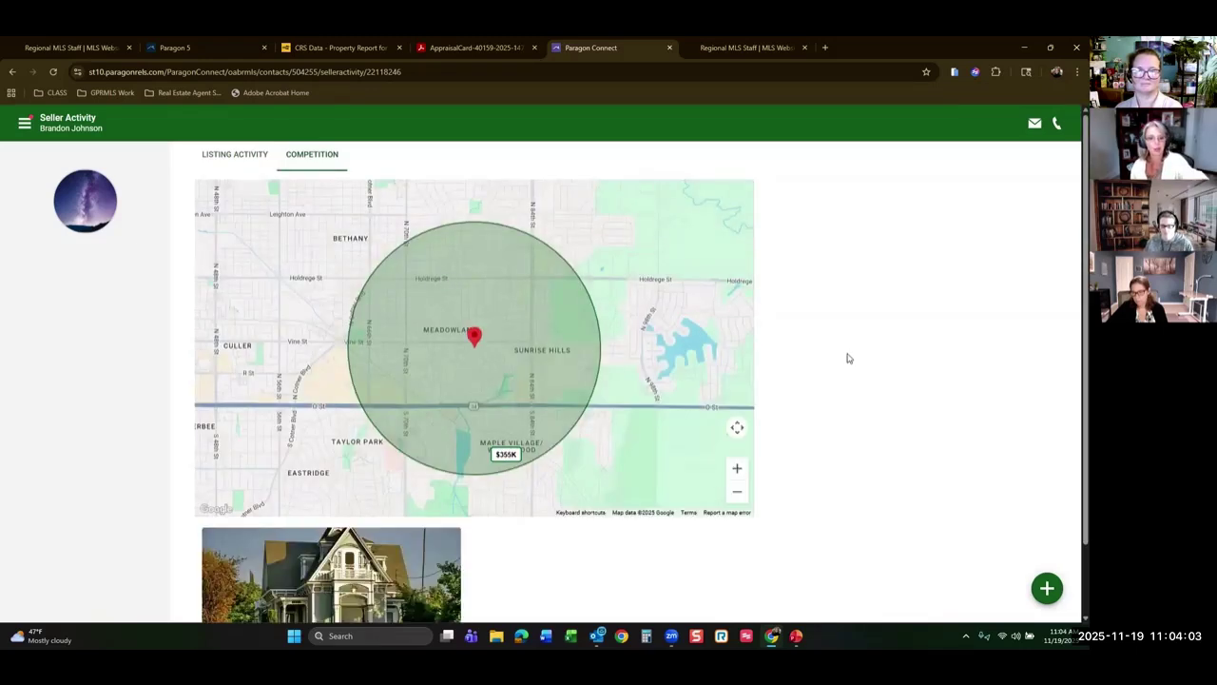
scroll(831, 394, down, 1)
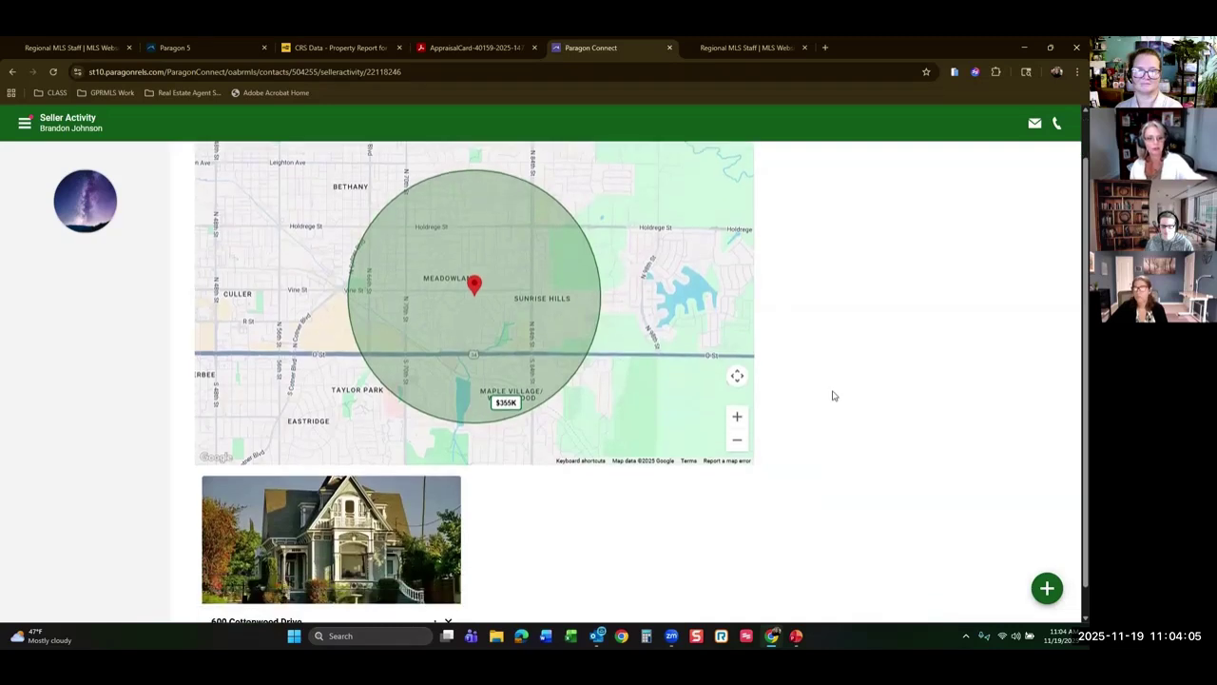
scroll(849, 403, down, 1)
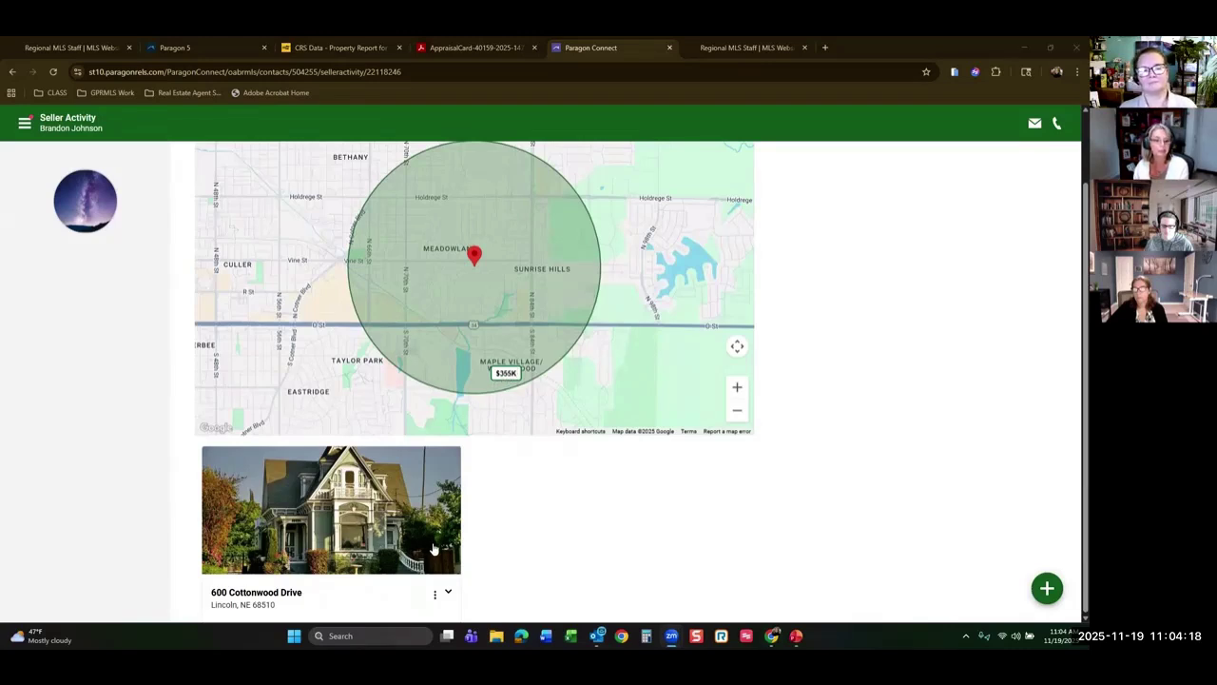
click(380, 595)
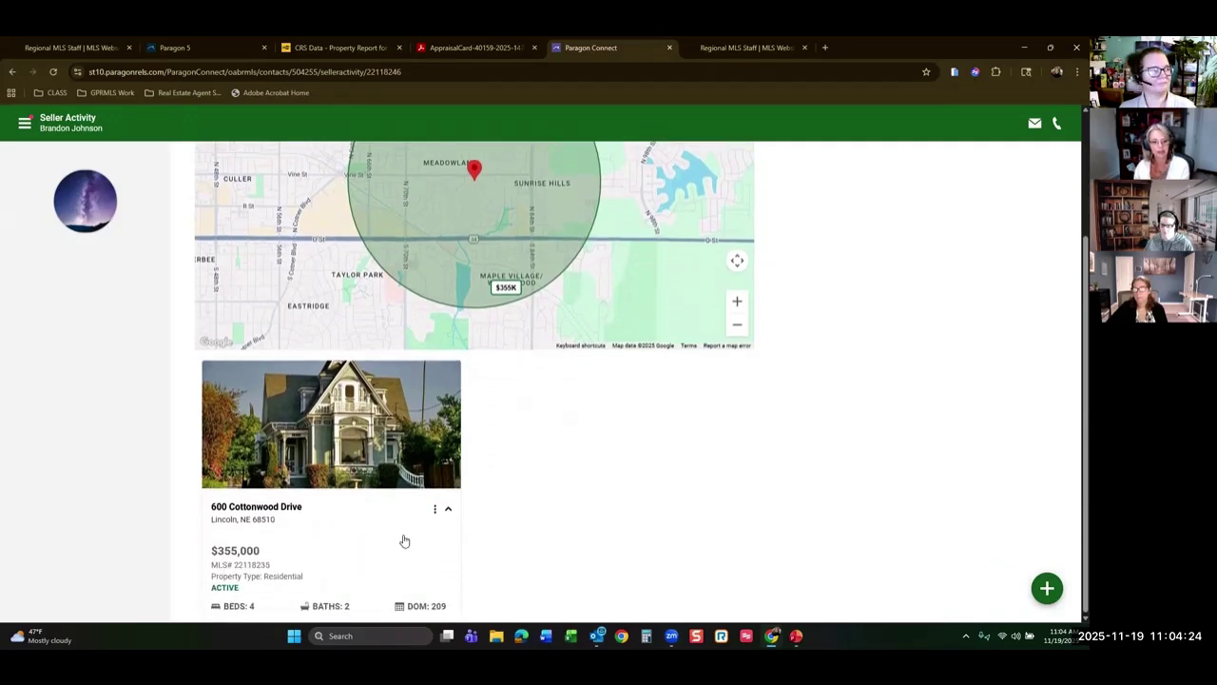
scroll(559, 428, up, 5)
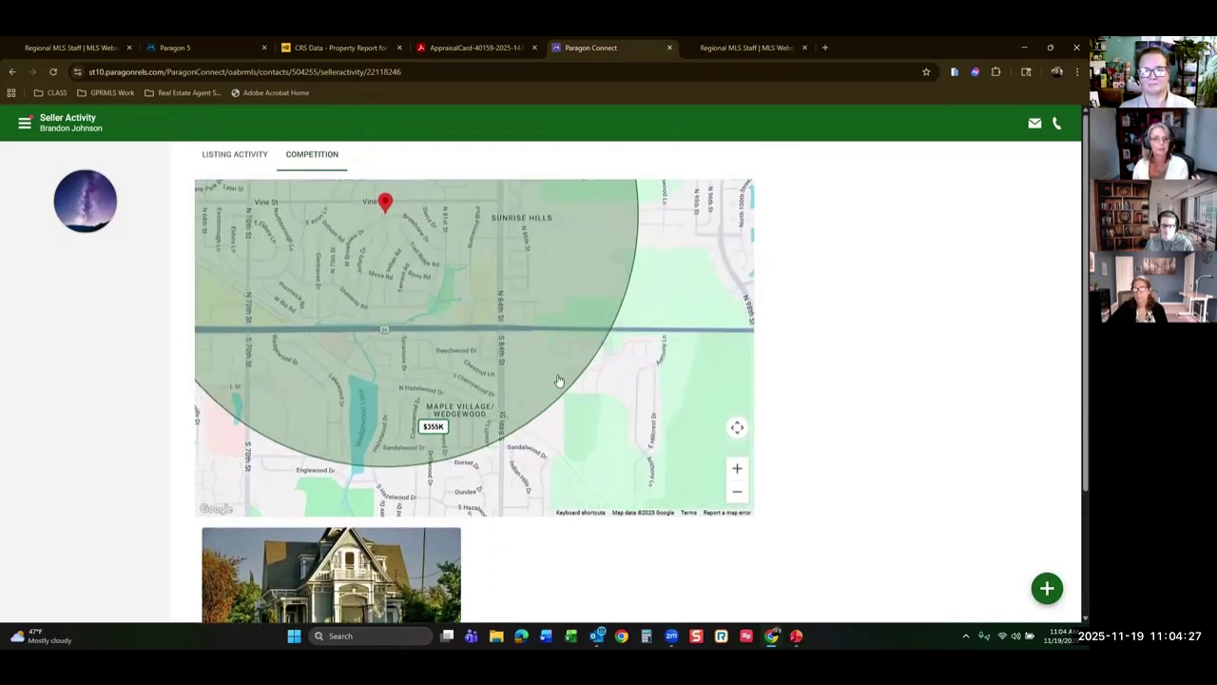
scroll(559, 381, down, 2)
click(237, 154)
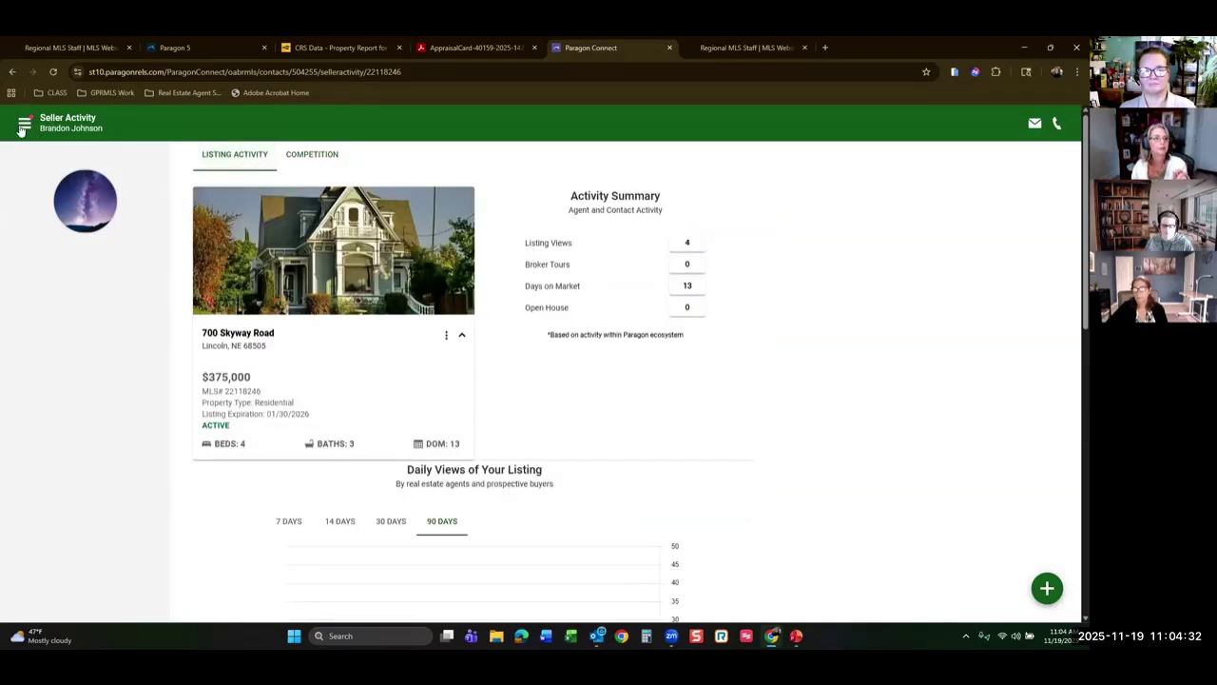
click(24, 124)
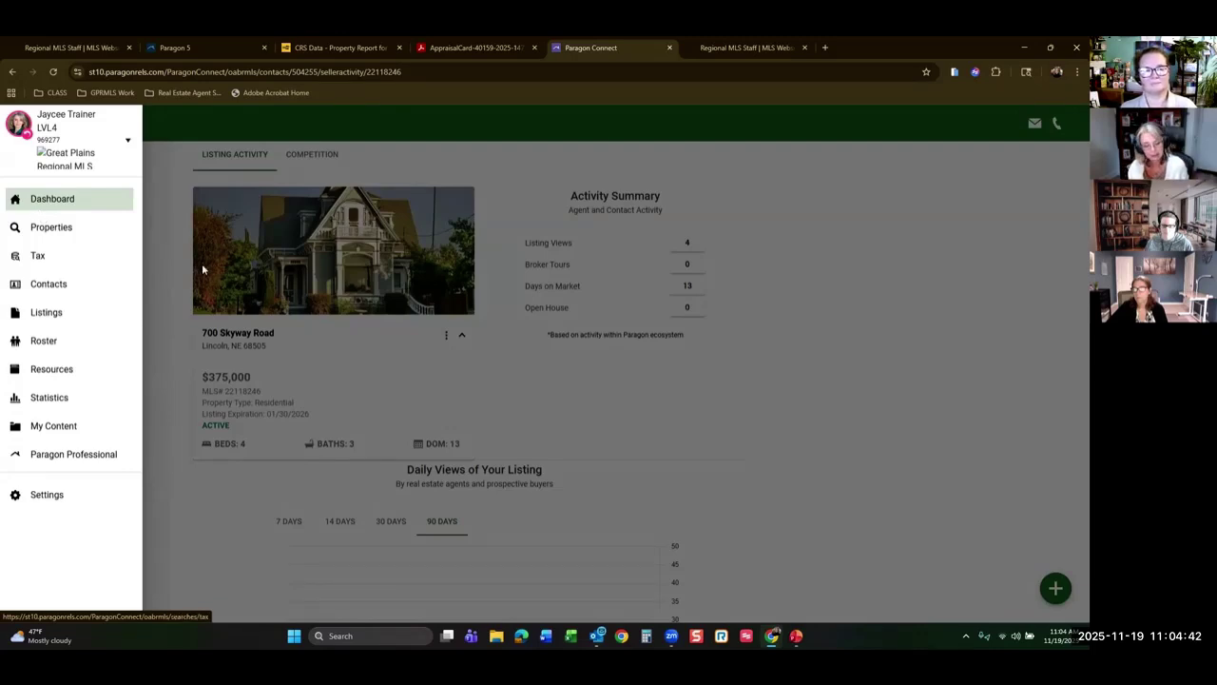
click(655, 264)
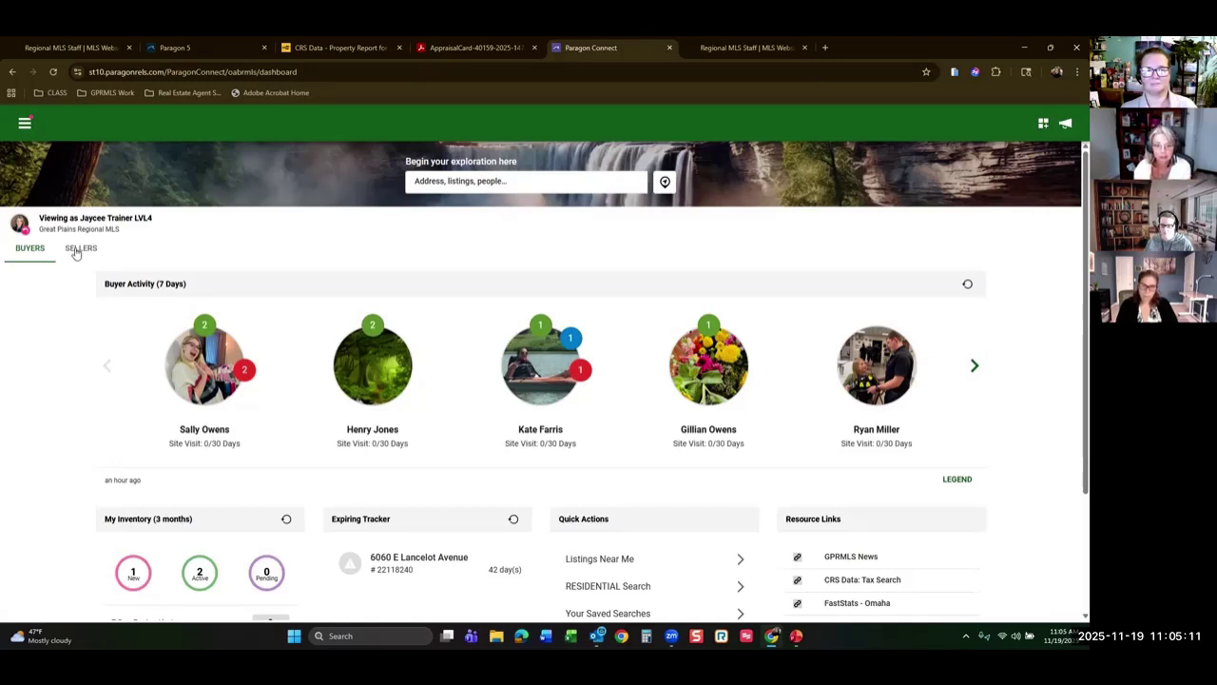
click(26, 124)
click(50, 314)
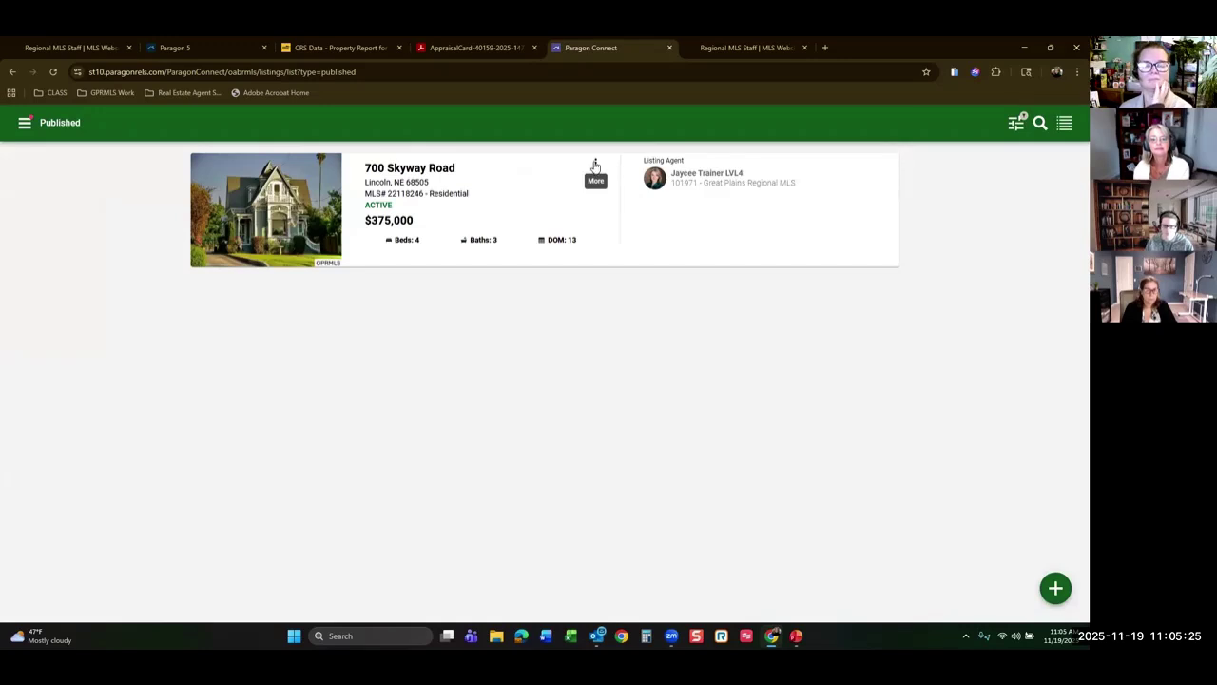
click(595, 167)
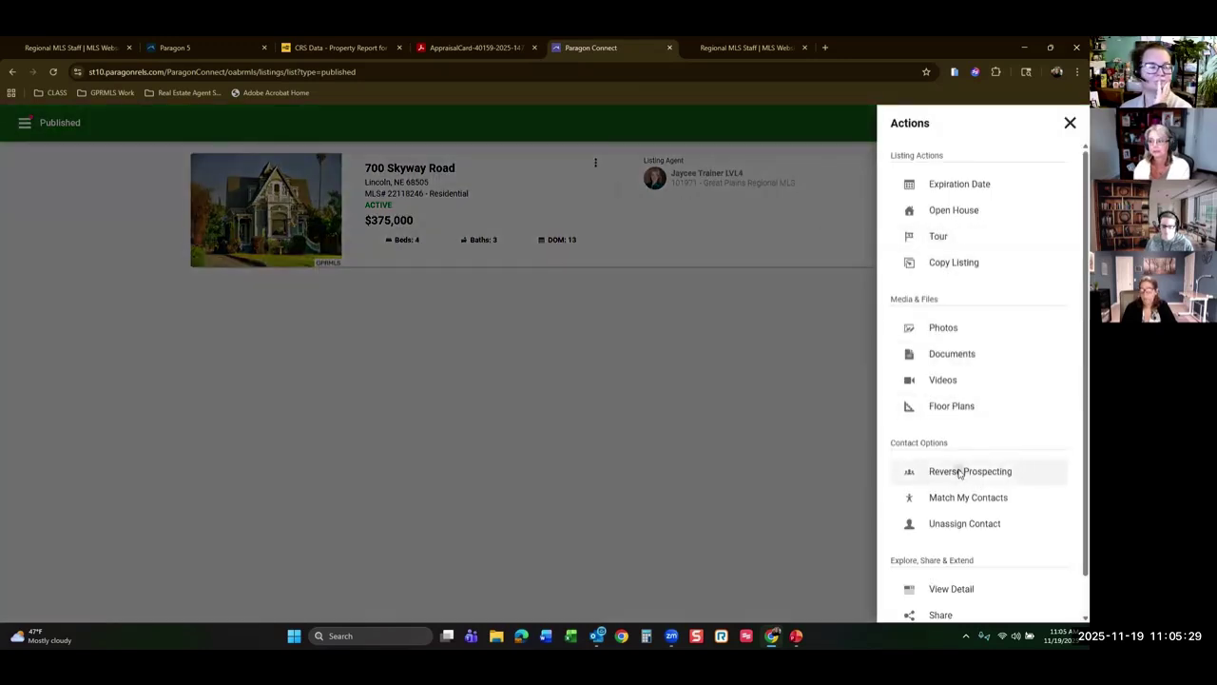
click(959, 474)
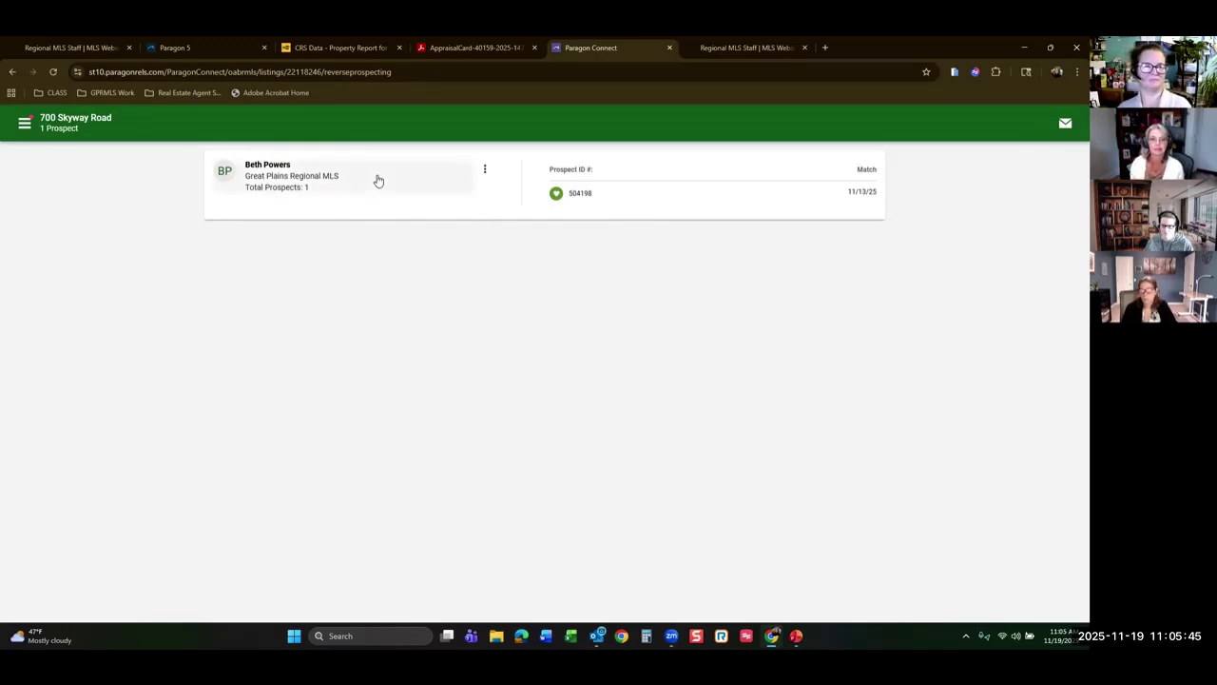
click(486, 170)
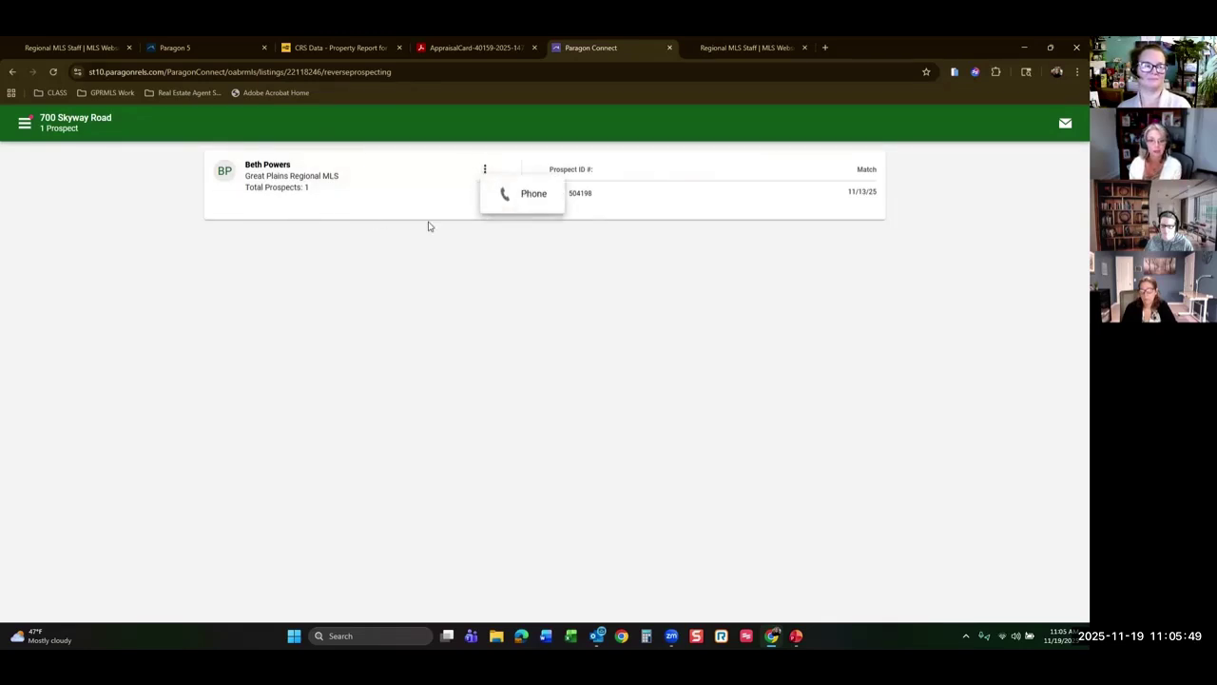
click(1047, 129)
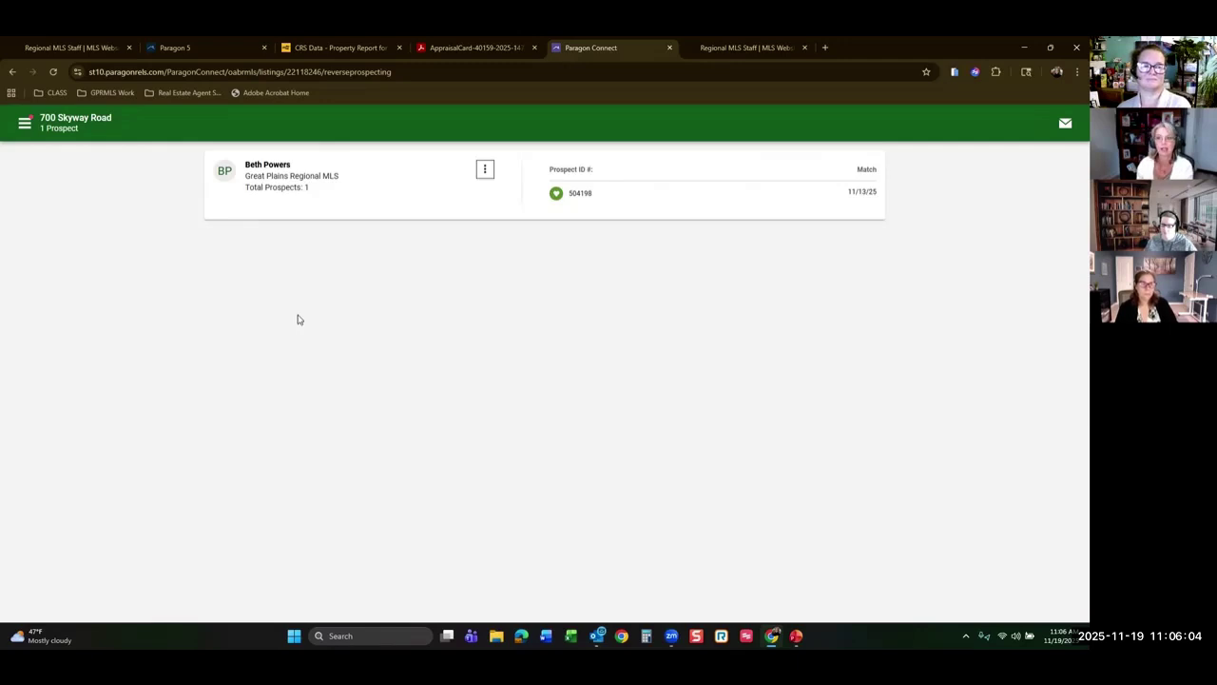
click(1066, 124)
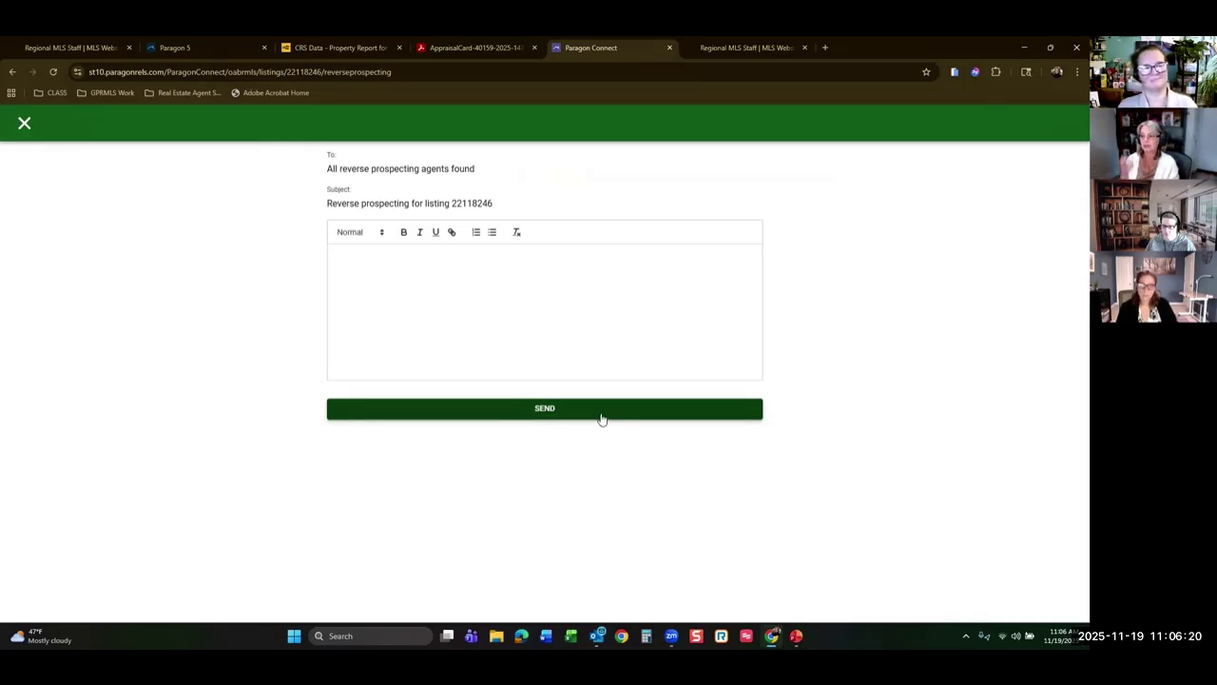
click(25, 123)
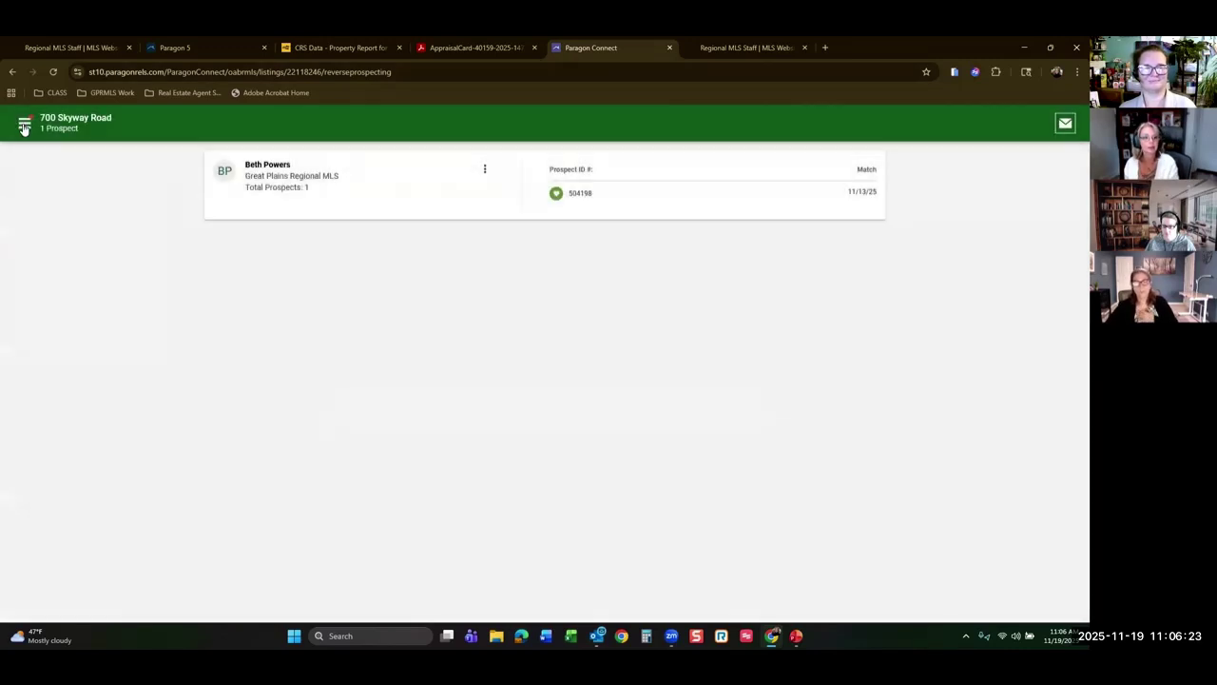
click(13, 71)
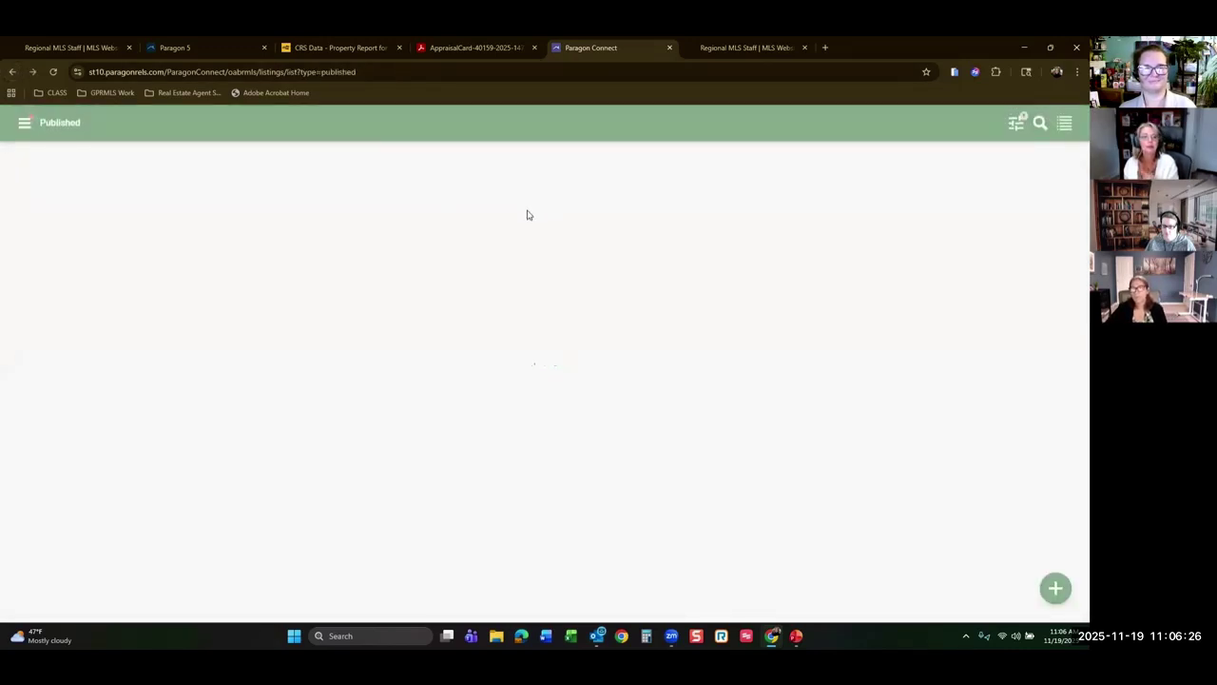
click(595, 165)
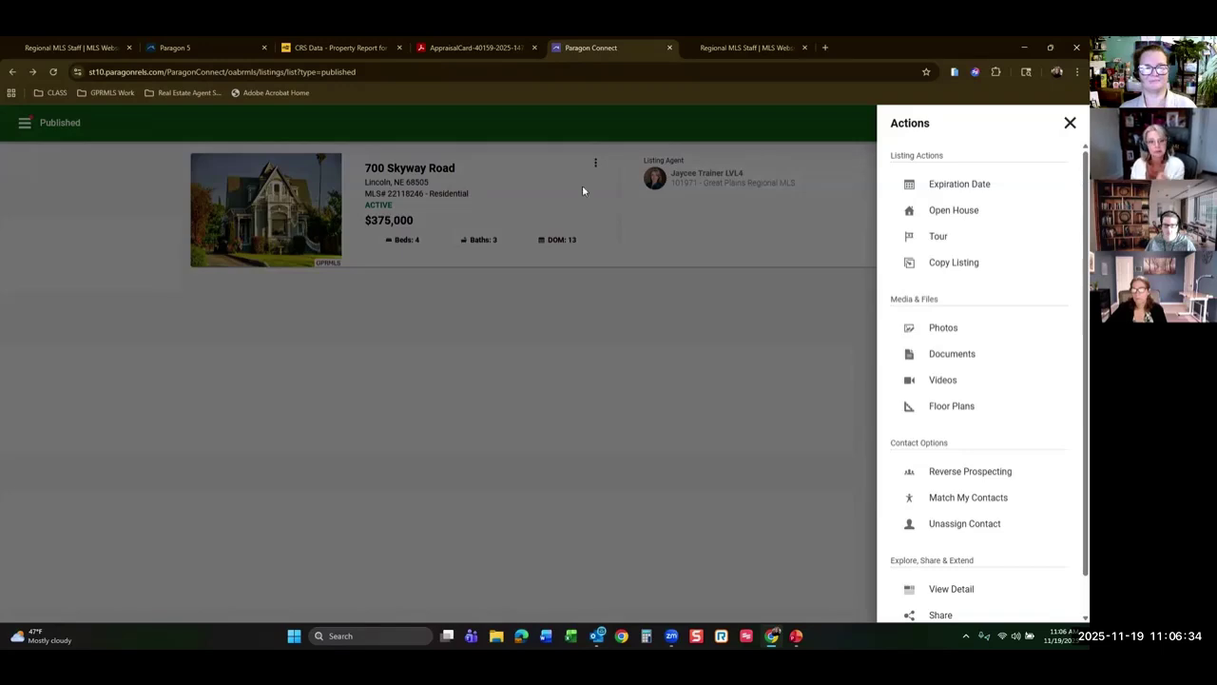
click(960, 499)
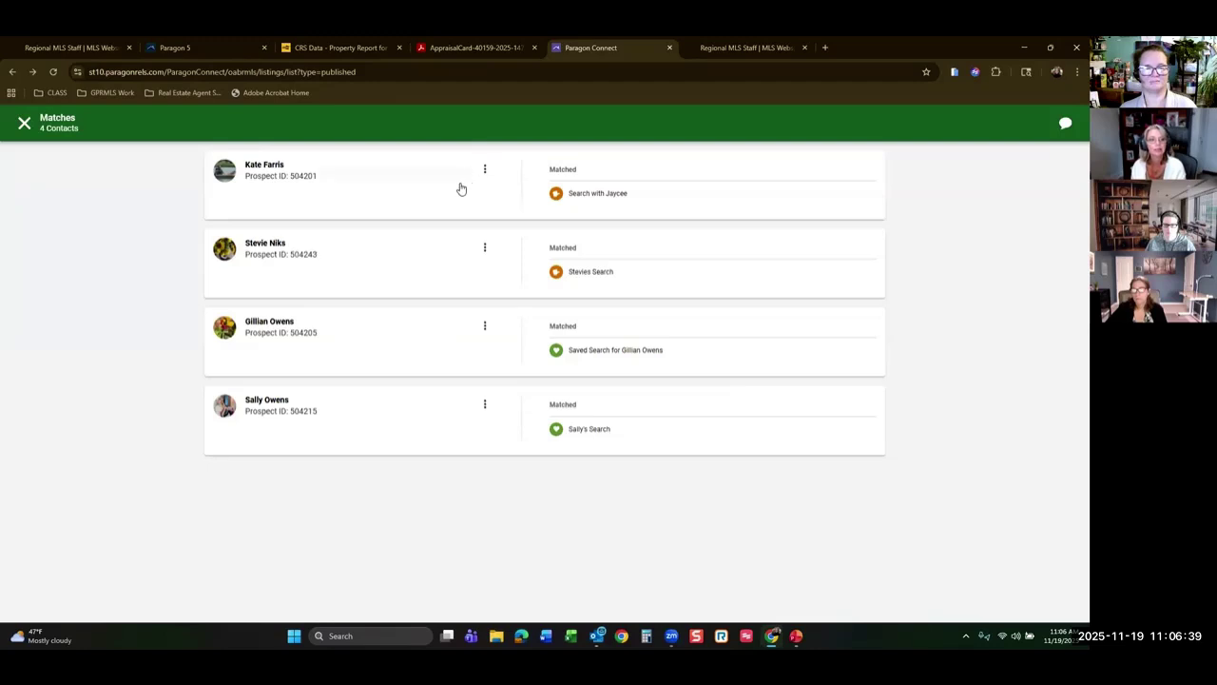